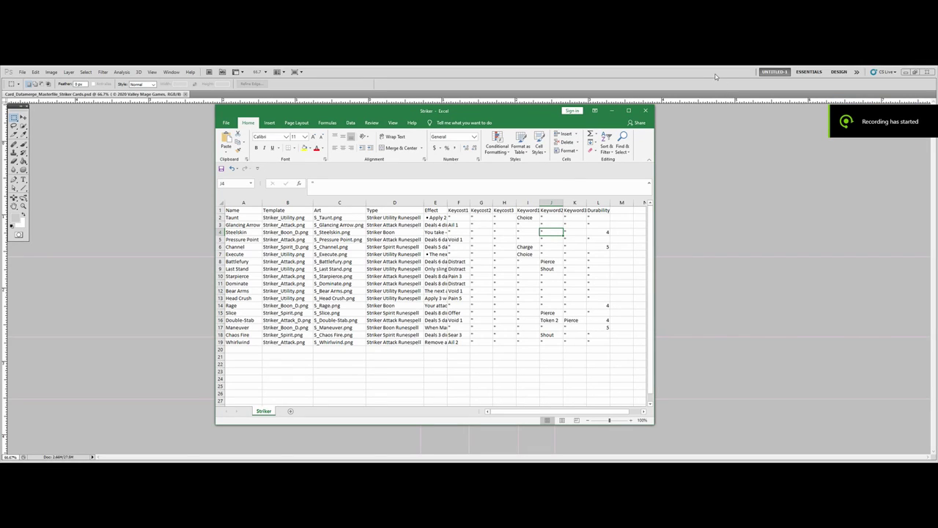
# Maximize the Striker spreadsheet, select its card data columns from Name onward for review, and return to the Photoshop card file.
pyautogui.click(628, 111)
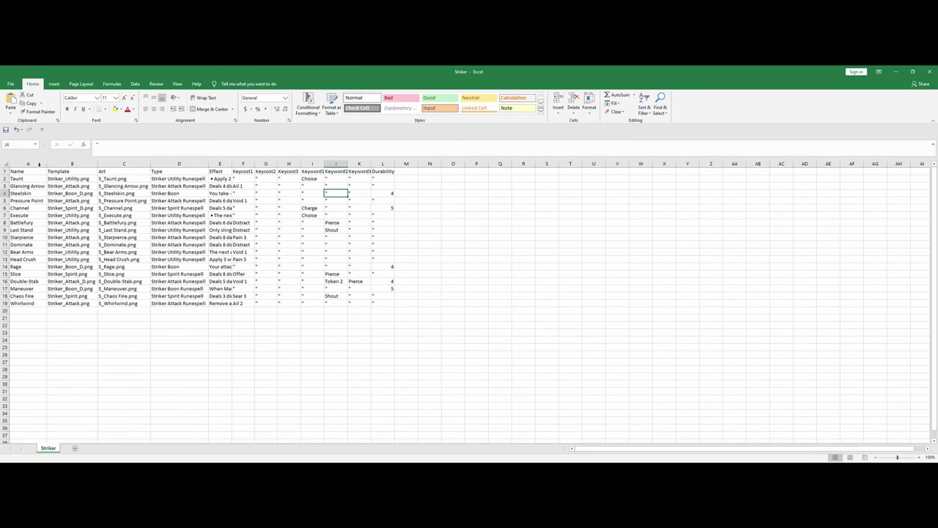
pyautogui.moveTo(27, 164); pyautogui.dragTo(462, 163)
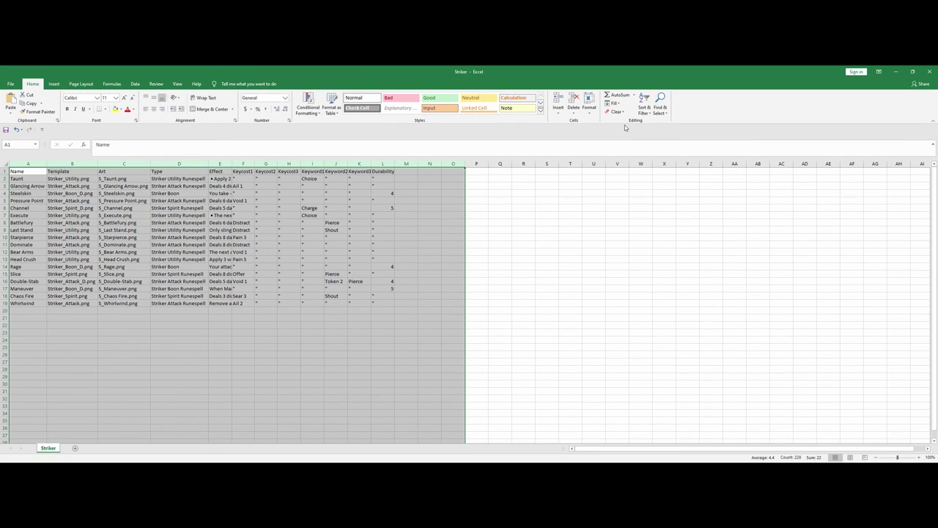
pyautogui.click(899, 72)
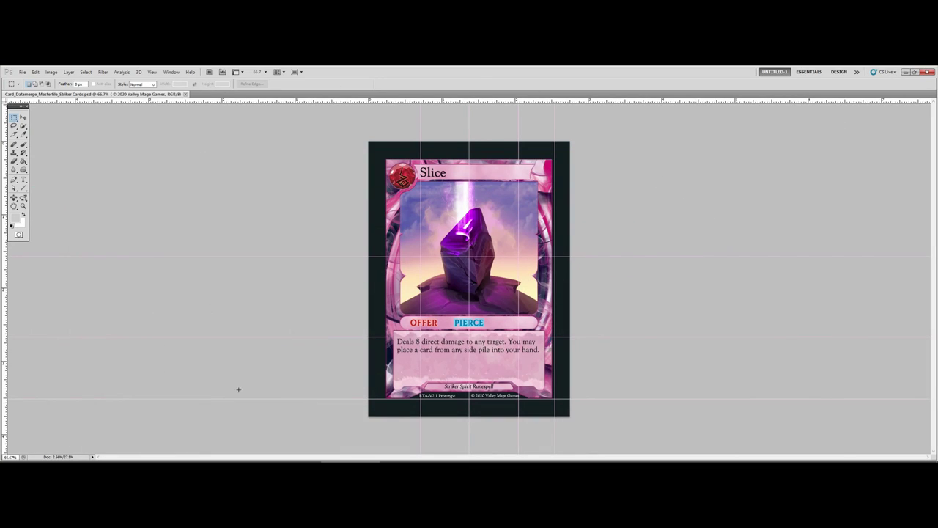
# Show the Layers panel beside the Slice card and stretch it taller so more layers are listed.
pyautogui.click(171, 72)
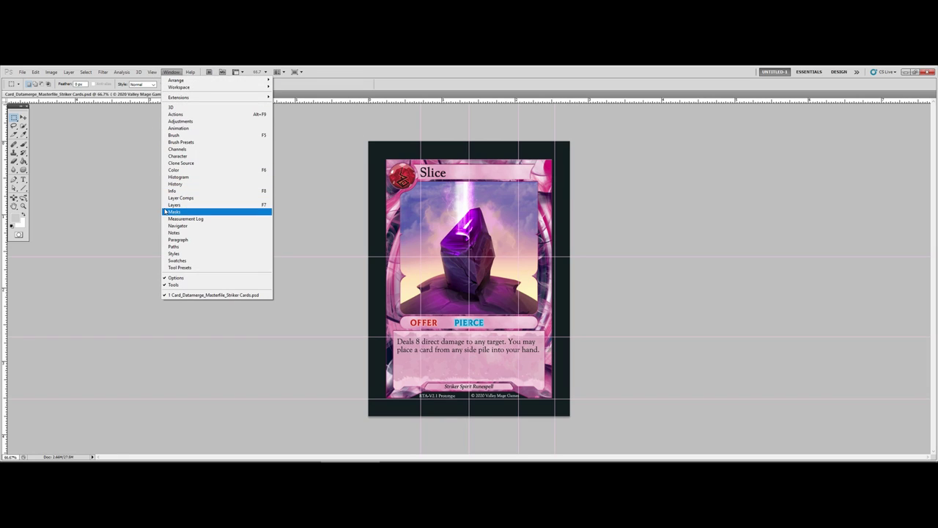
pyautogui.click(204, 206)
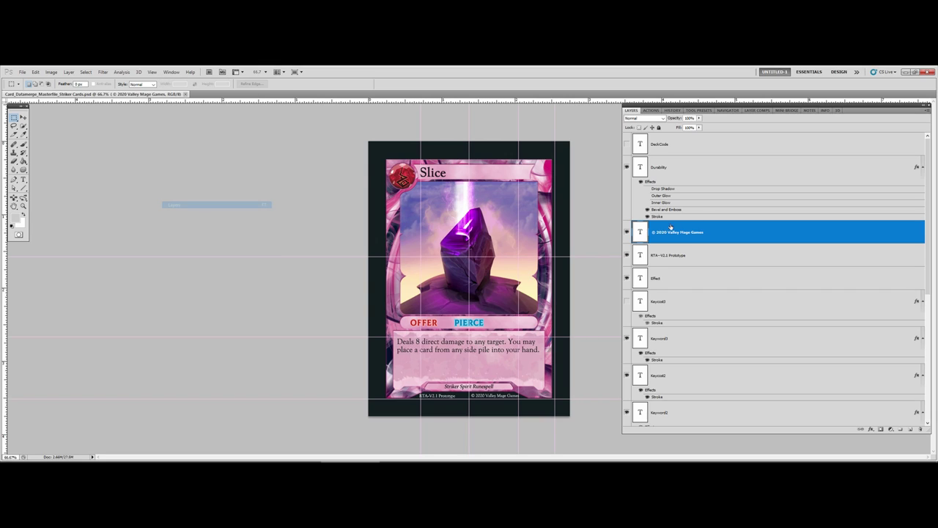
pyautogui.moveTo(678, 103); pyautogui.dragTo(680, 86)
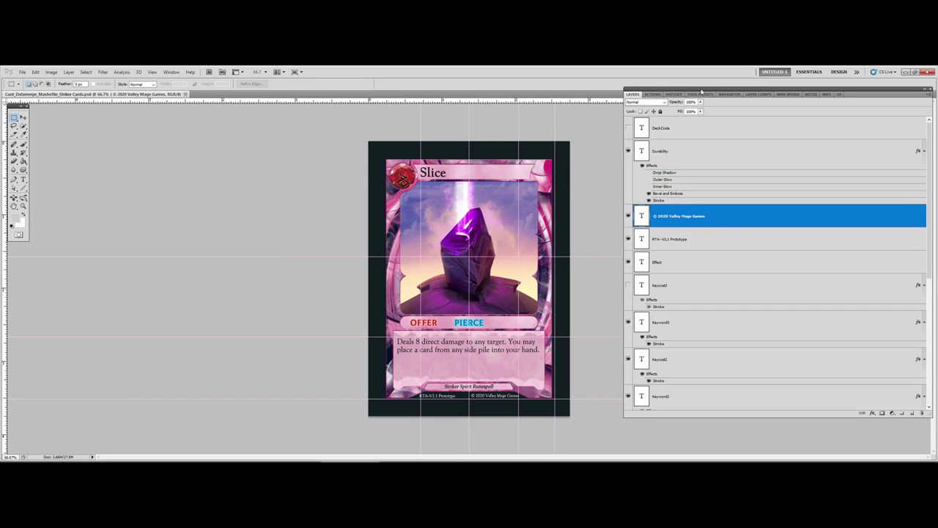
pyautogui.moveTo(776, 416); pyautogui.dragTo(776, 461)
pyautogui.scroll(-3, 931, 279)
pyautogui.scroll(3, 931, 279)
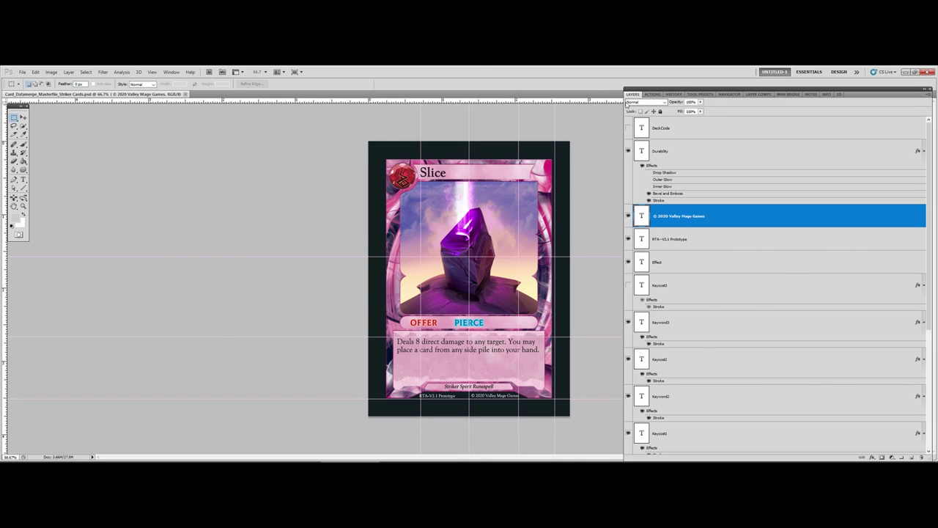
# Reposition the Layers panel higher and extend it to fill the window's height.
pyautogui.moveTo(645, 91); pyautogui.dragTo(648, 97)
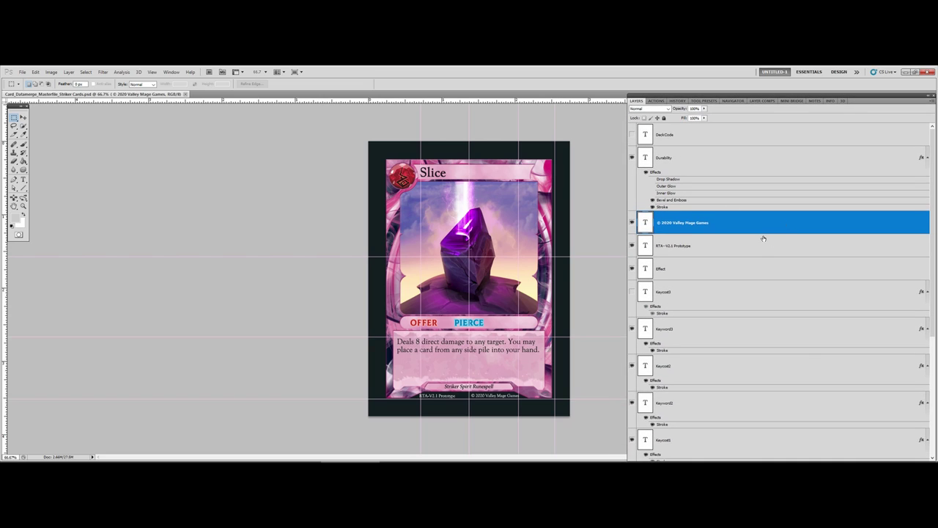
pyautogui.scroll(-3, 761, 235)
pyautogui.scroll(-2, 761, 236)
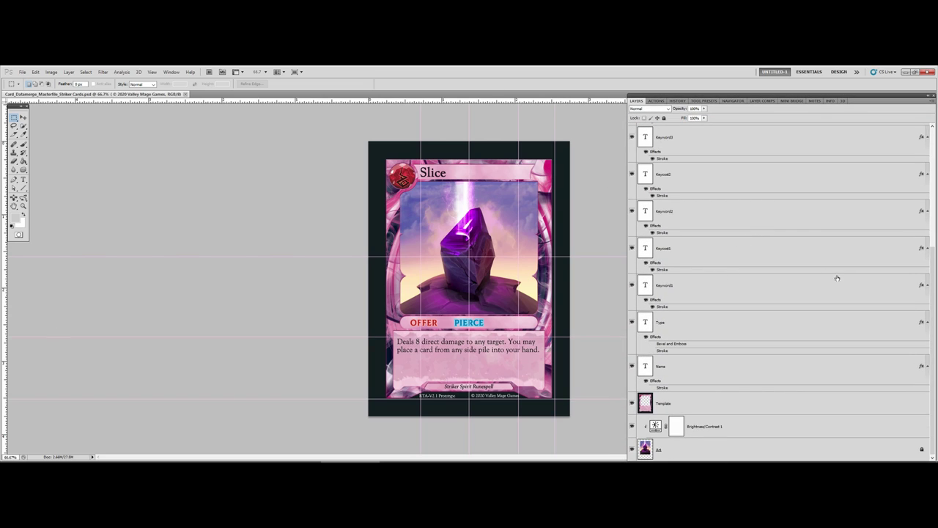
pyautogui.scroll(3, 743, 306)
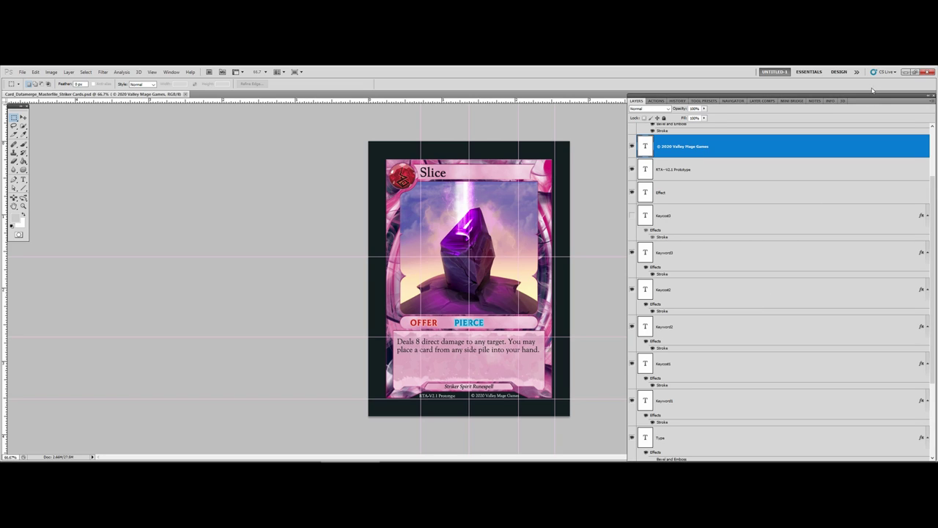
pyautogui.moveTo(873, 93); pyautogui.dragTo(872, 66)
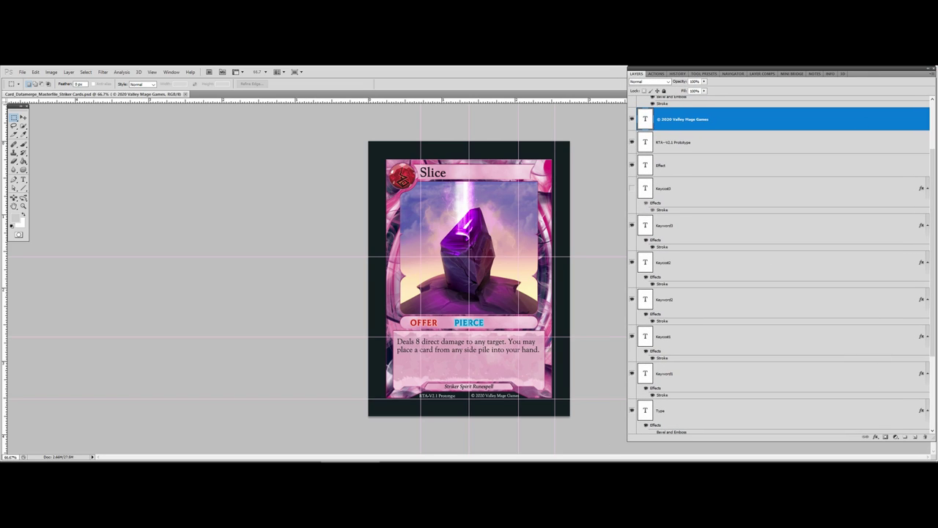
pyautogui.moveTo(812, 441); pyautogui.dragTo(812, 458)
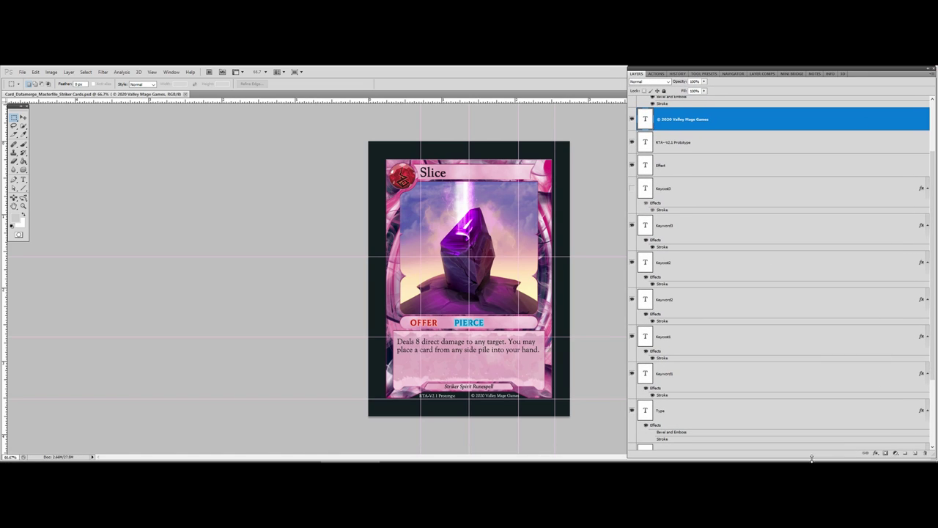
# Examine the card's layer stack from DeckCode and Durability down to the Template and Art layers, selecting the Durability layer.
pyautogui.scroll(-3, 762, 336)
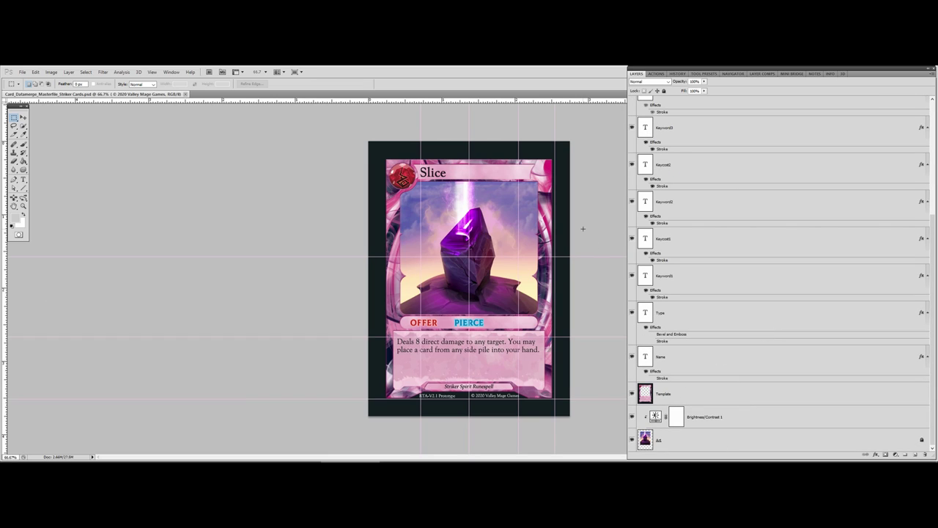
pyautogui.scroll(2, 792, 220)
pyautogui.click(792, 100)
pyautogui.scroll(3, 792, 103)
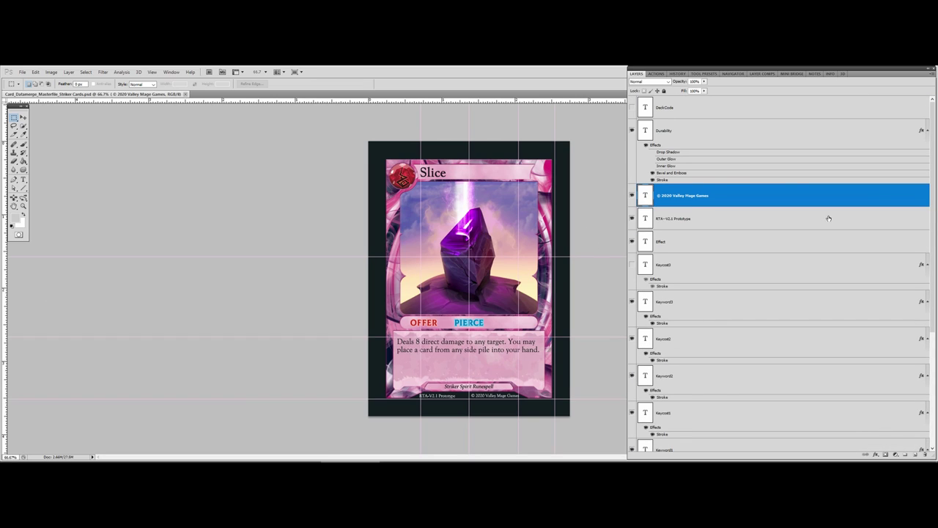
pyautogui.click(780, 104)
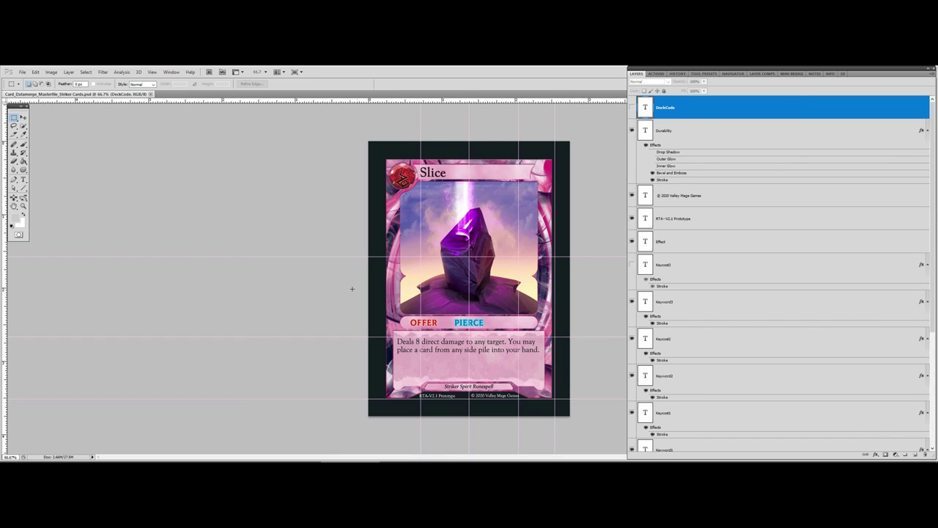
pyautogui.click(702, 129)
pyautogui.click(717, 107)
pyautogui.click(719, 139)
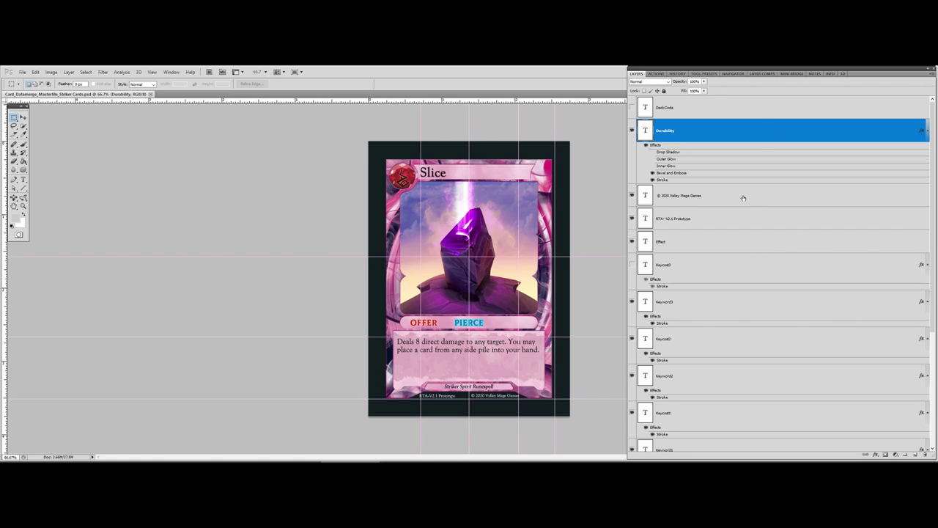
pyautogui.scroll(-4, 743, 242)
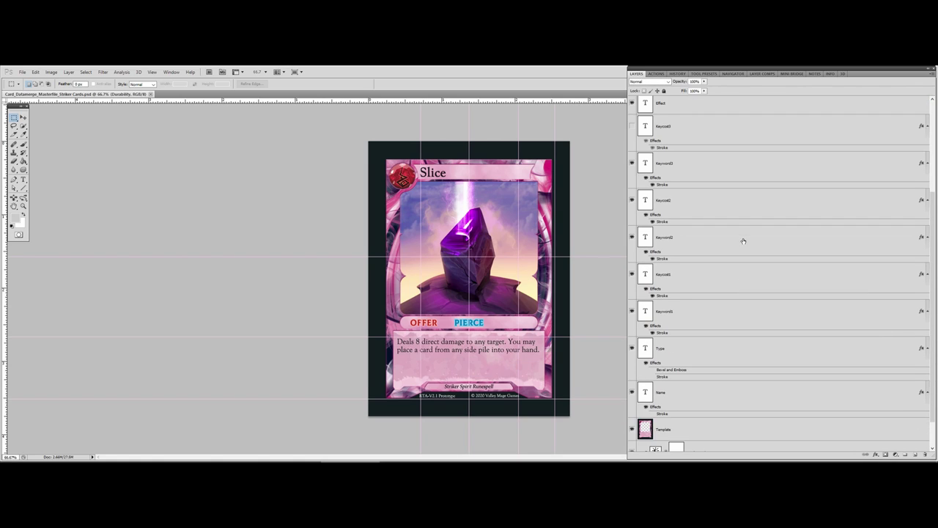
pyautogui.scroll(-1, 743, 242)
# Switch to the Striker spreadsheet in Excel and place its window beside the Layers panel.
pyautogui.moveTo(454, 461)
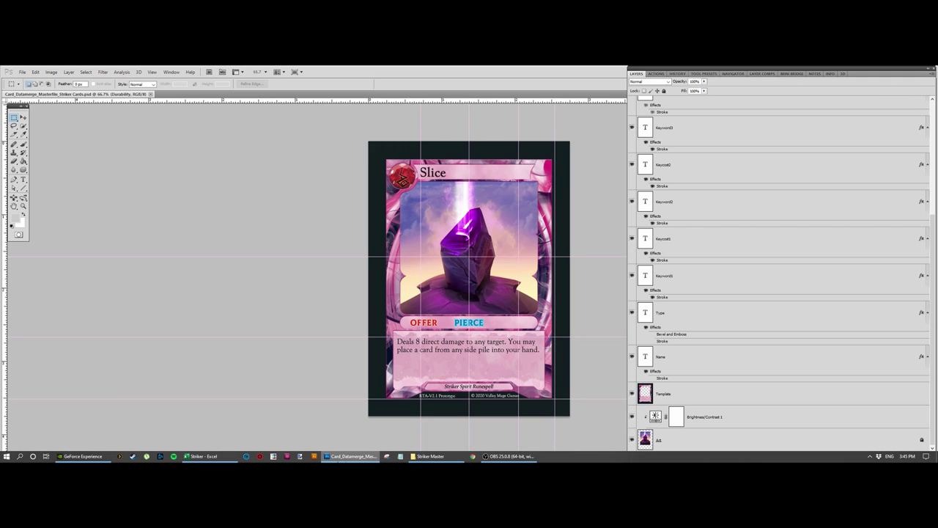
pyautogui.click(202, 456)
pyautogui.moveTo(448, 67); pyautogui.dragTo(482, 77)
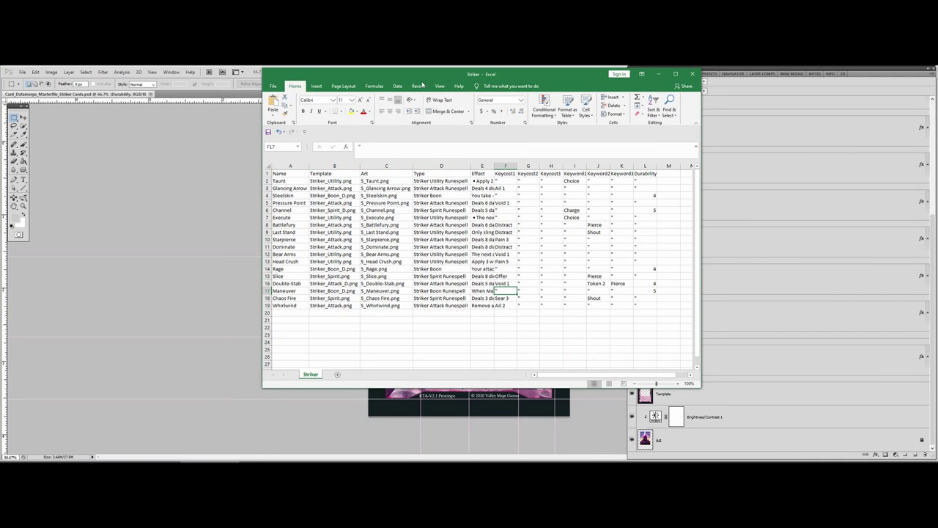
pyautogui.moveTo(561, 72); pyautogui.dragTo(455, 70)
# Compare the Durability header in cell L1 with the layer list, and select the Keyword3 layer in Photoshop.
pyautogui.scroll(1, 738, 233)
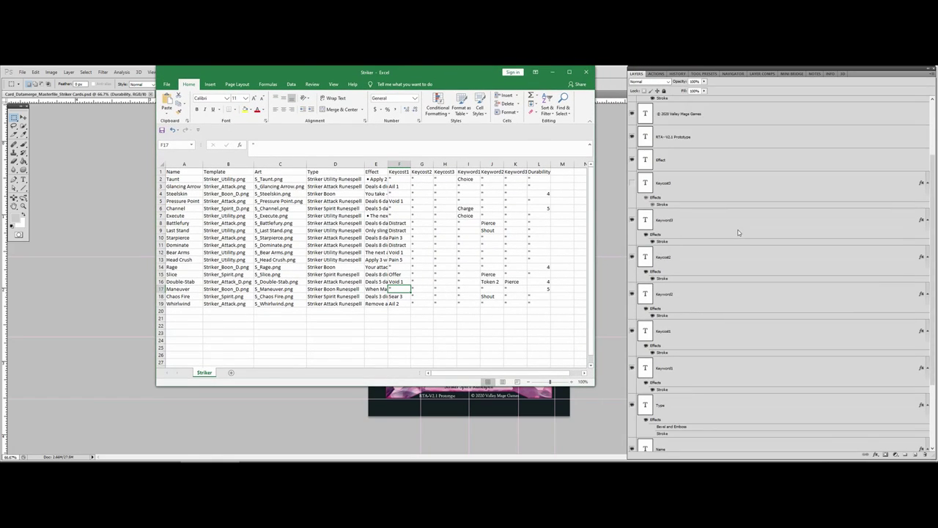
pyautogui.scroll(1, 738, 232)
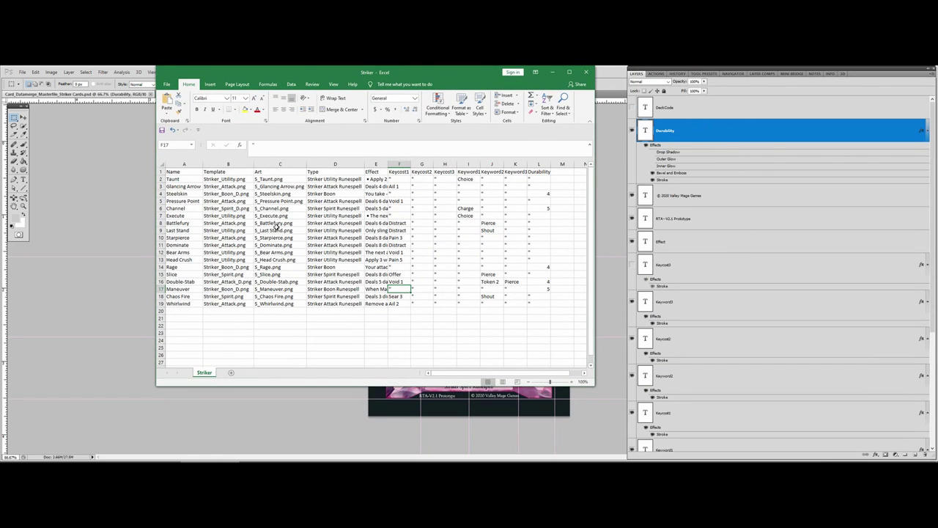
pyautogui.click(537, 170)
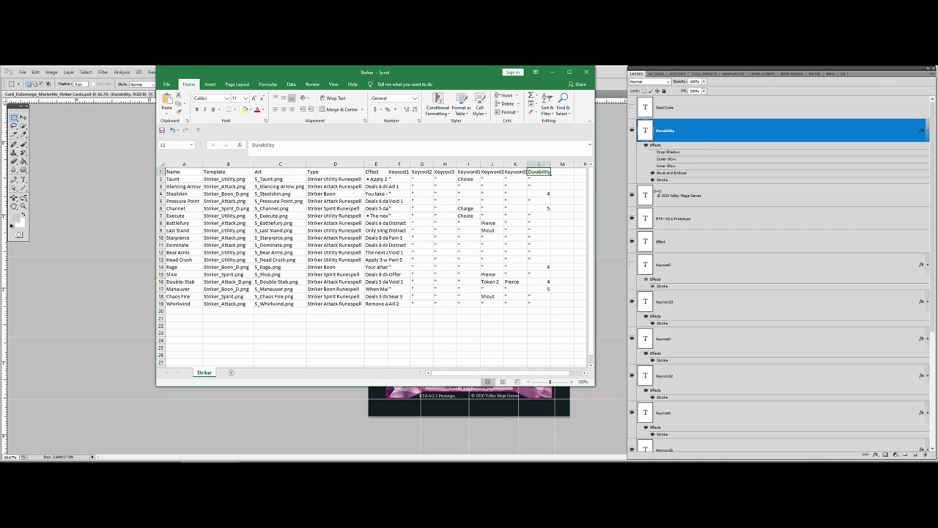
pyautogui.click(647, 304)
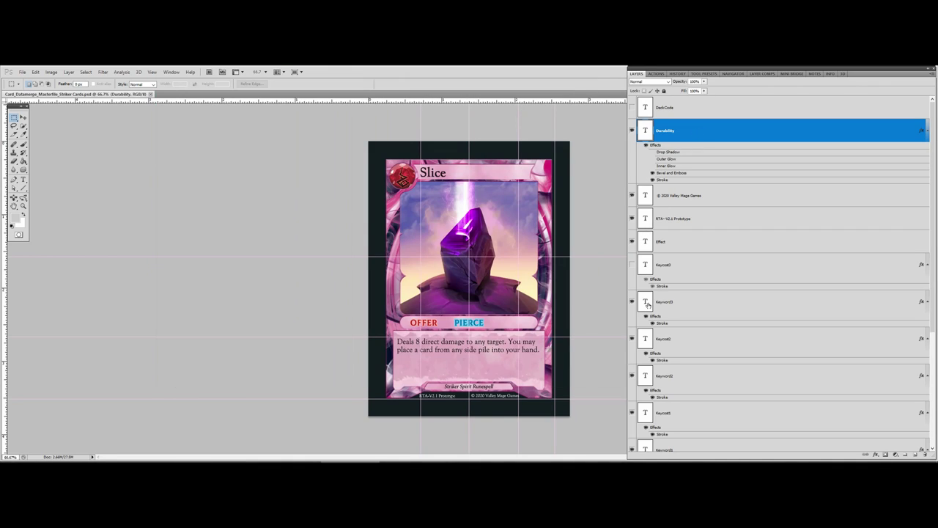
pyautogui.click(647, 304)
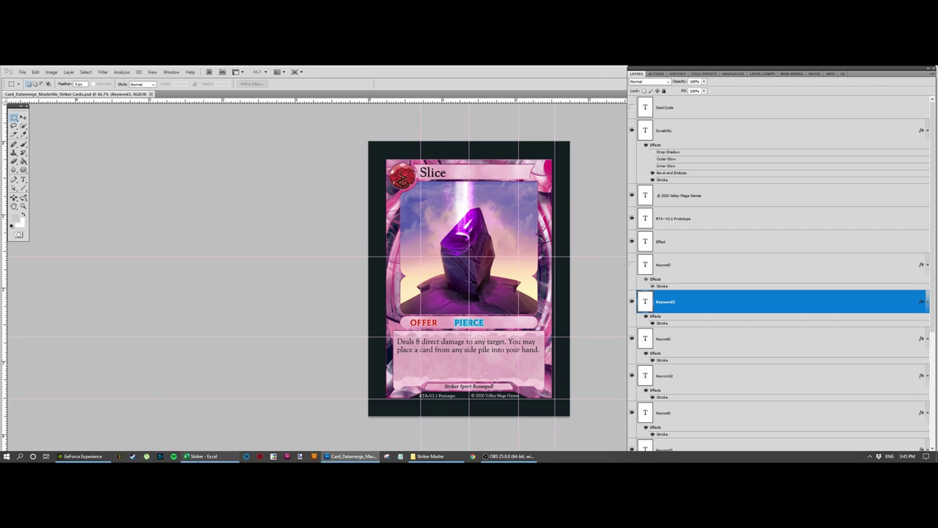
# Switch to Excel, widen columns A to L to one equal width, and maximize the spreadsheet window.
pyautogui.click(204, 456)
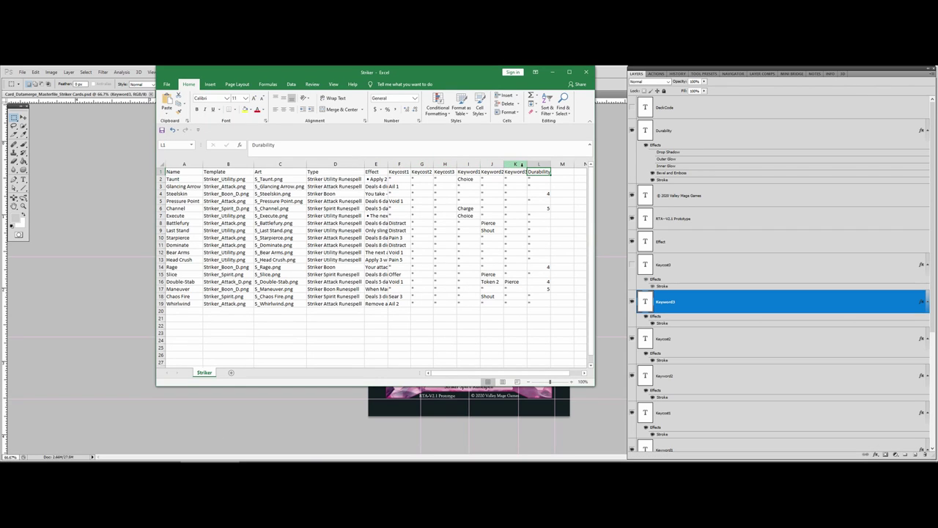
pyautogui.moveTo(185, 163); pyautogui.dragTo(546, 161)
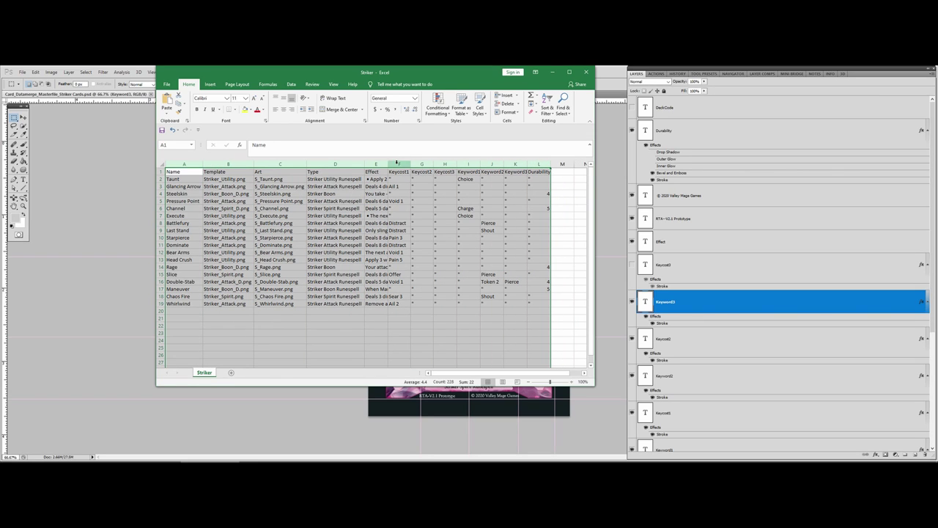
pyautogui.moveTo(389, 160); pyautogui.dragTo(400, 160)
pyautogui.moveTo(340, 161); pyautogui.dragTo(365, 162)
pyautogui.click(569, 72)
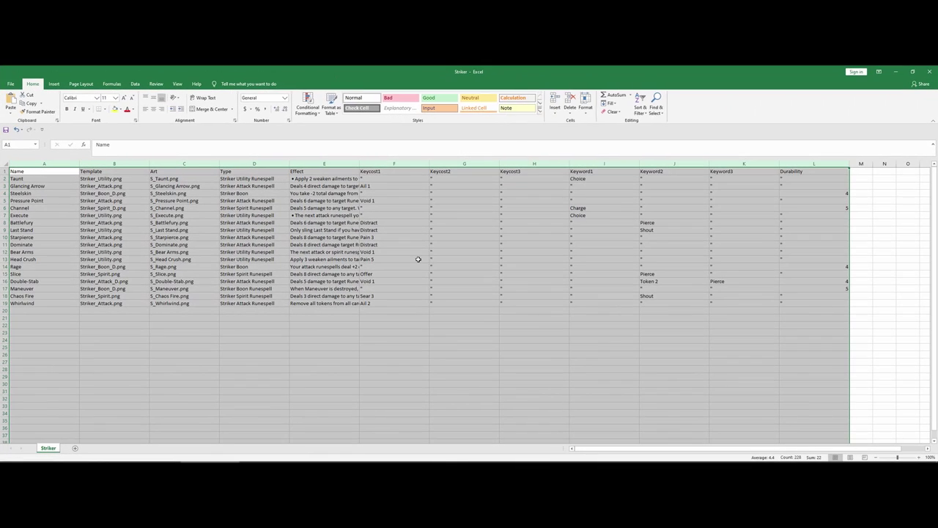
# Auto-fit the Effect column to read its full texts, and narrow it back to about the width of its neighbours.
pyautogui.click(449, 180)
pyautogui.click(476, 208)
pyautogui.click(471, 178)
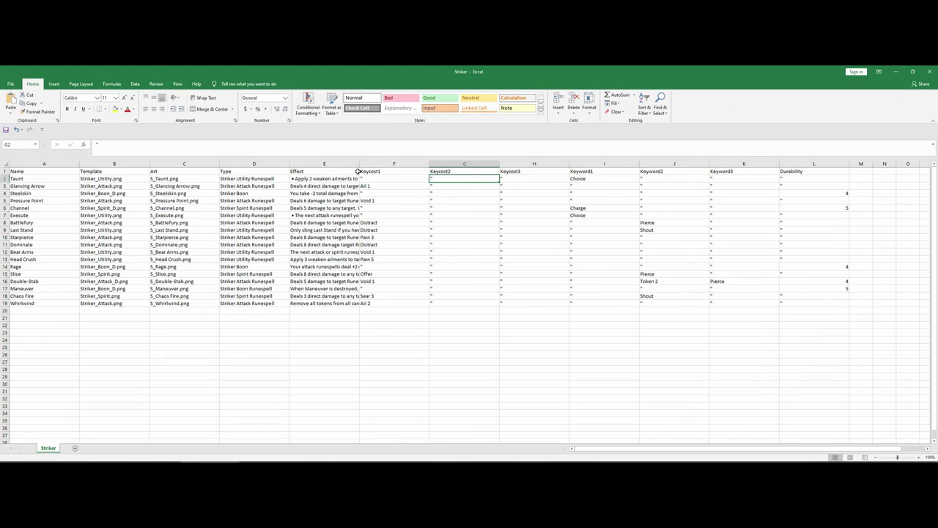
pyautogui.click(356, 163)
pyautogui.doubleClick(359, 163)
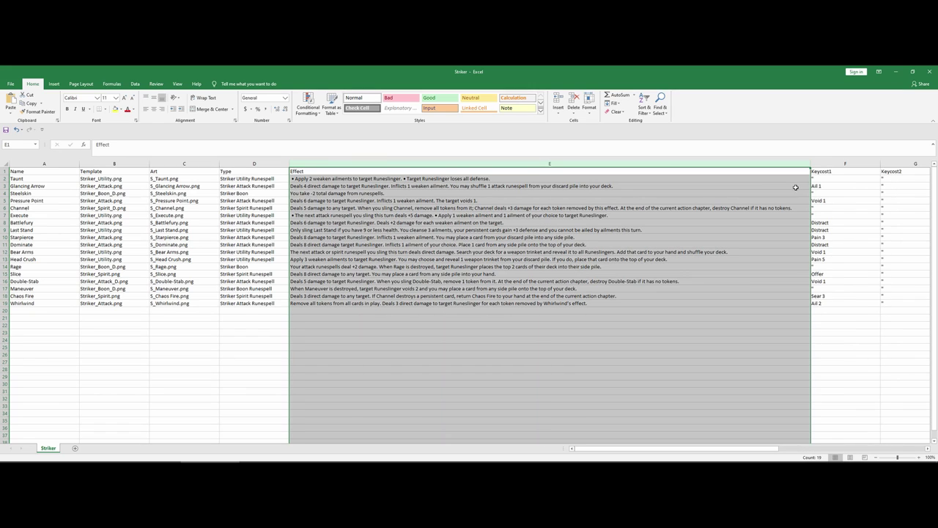
pyautogui.moveTo(811, 163); pyautogui.dragTo(361, 163)
pyautogui.click(382, 162)
# Review the card data by selecting columns A to L, from Name to Durability.
pyautogui.moveTo(44, 163); pyautogui.dragTo(836, 215)
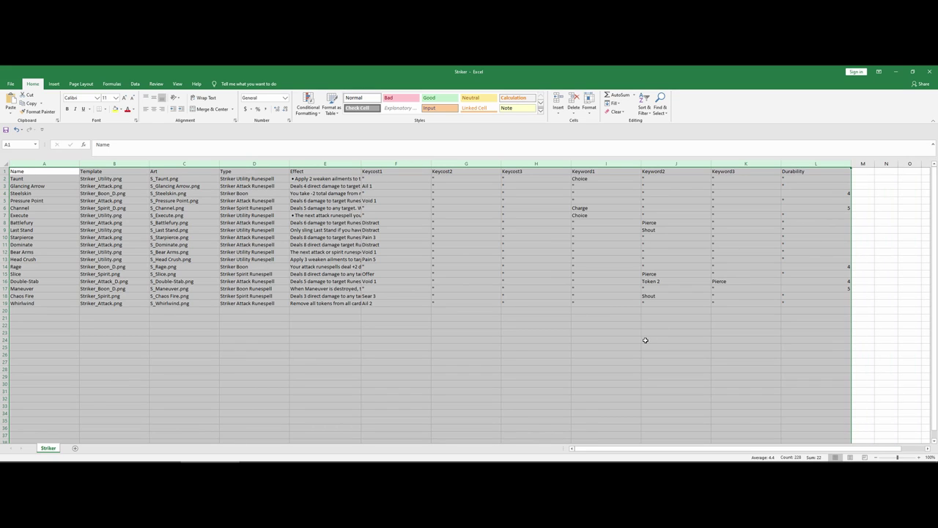
pyautogui.click(463, 342)
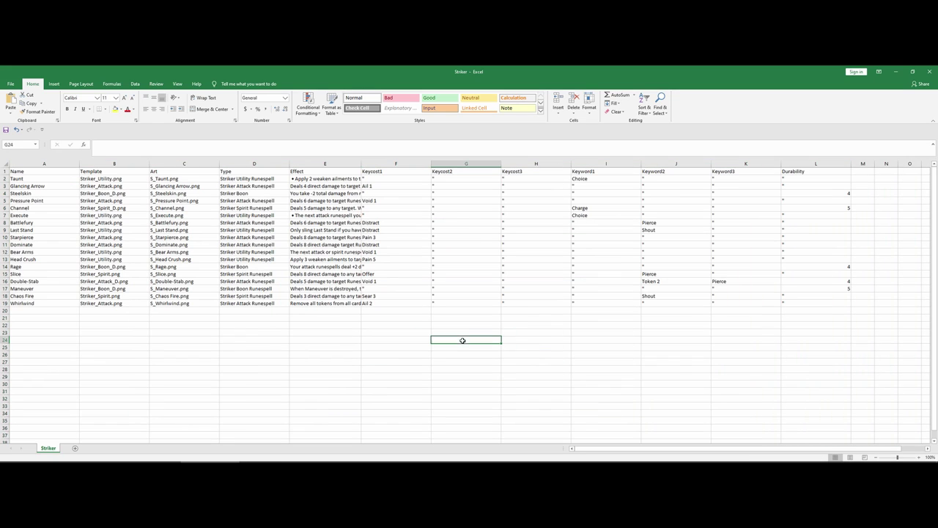
pyautogui.click(64, 161)
pyautogui.moveTo(65, 162); pyautogui.dragTo(850, 164)
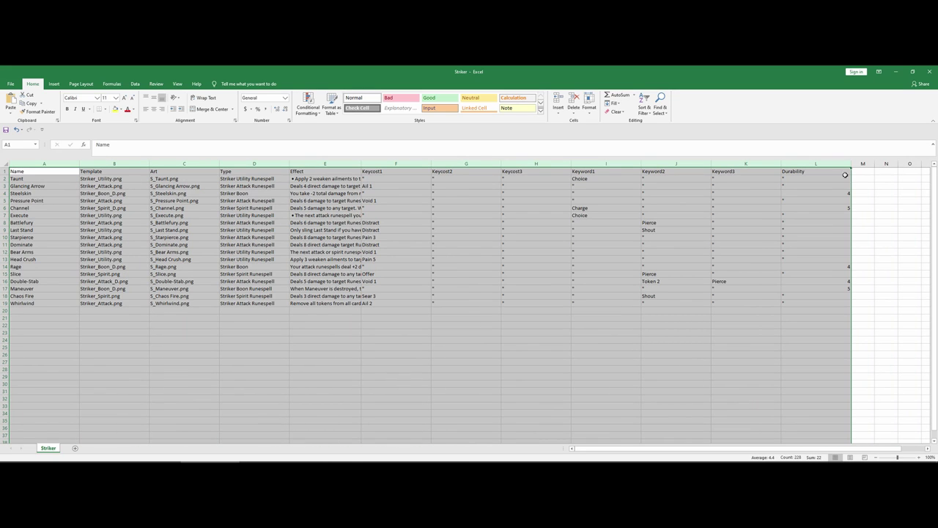
# Clear the quotation mark from cell G3 in the Keycost2 column and reselect columns A to L.
pyautogui.click(458, 189)
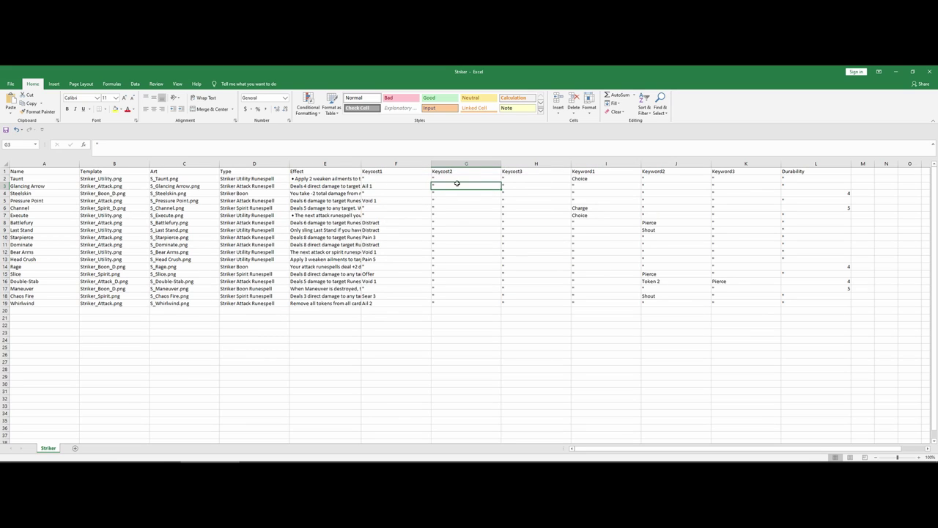
pyautogui.click(476, 360)
pyautogui.click(450, 188)
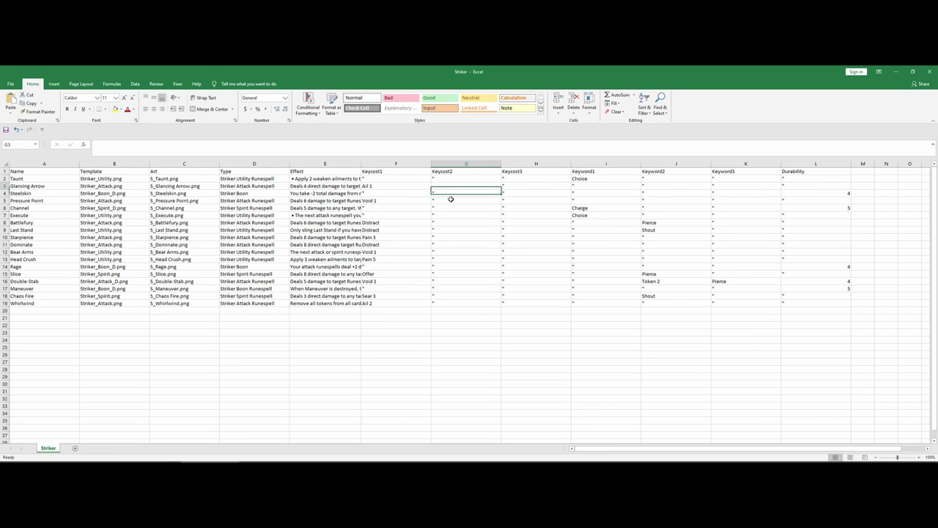
pyautogui.moveTo(45, 163); pyautogui.dragTo(846, 163)
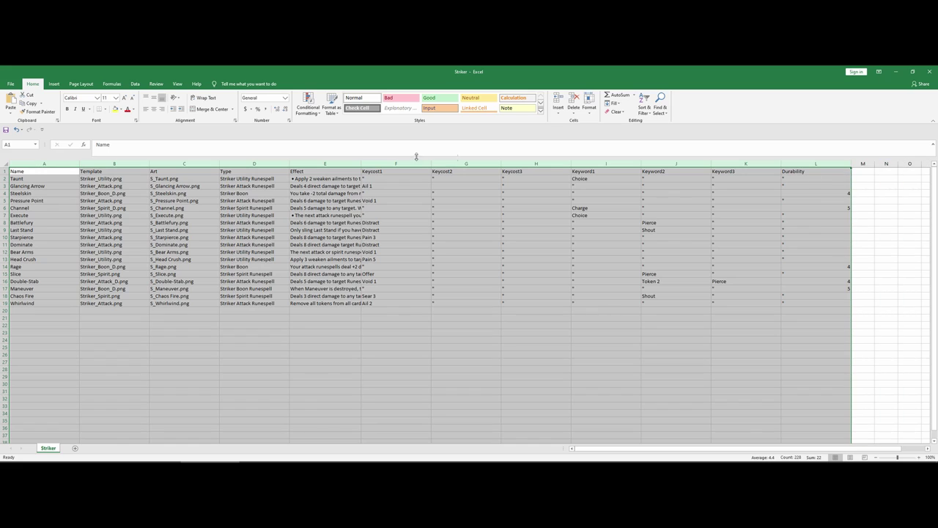
# Enter a quotation mark in the empty Keycost2 cell G3 of the Glancing Arrow row.
pyautogui.click(446, 185)
pyautogui.doubleClick(450, 186)
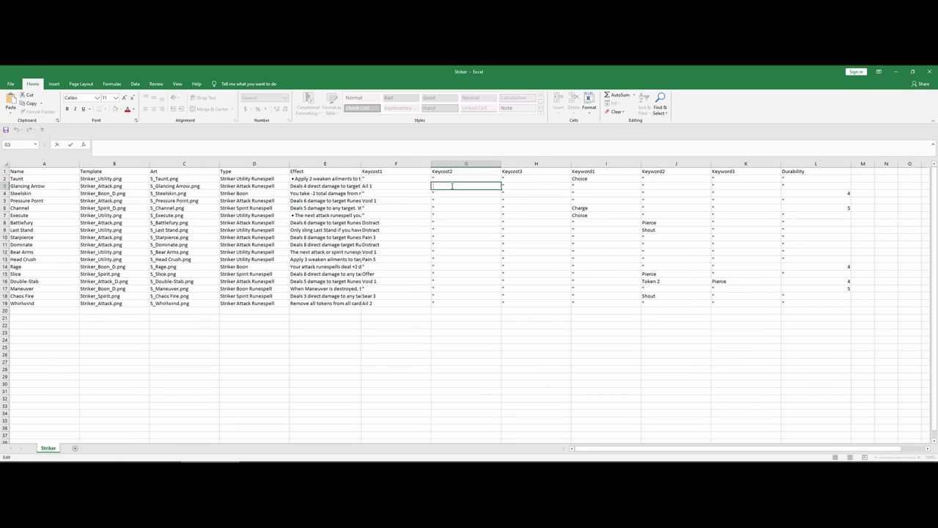
pyautogui.click(464, 354)
pyautogui.click(437, 184)
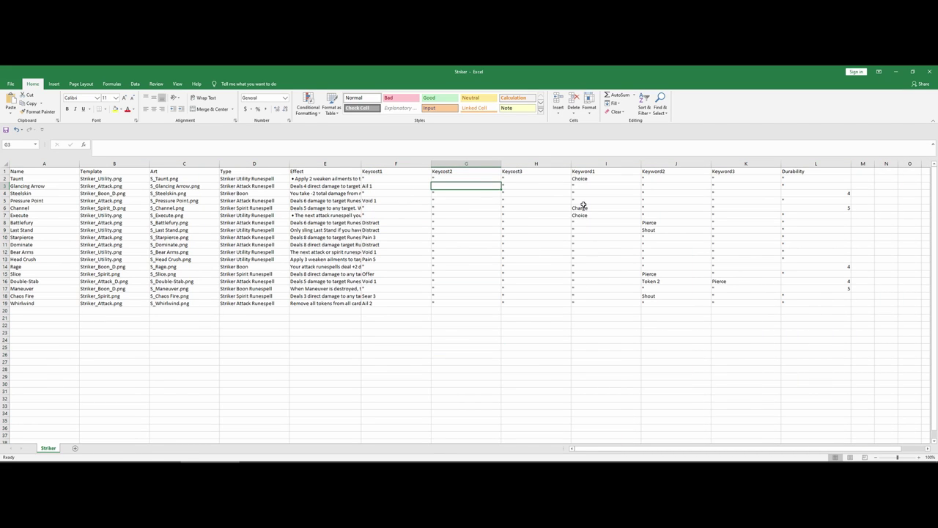
pyautogui.click(464, 170)
pyautogui.click(455, 180)
pyautogui.click(450, 188)
pyautogui.click(462, 193)
pyautogui.click(468, 180)
pyautogui.click(471, 186)
pyautogui.write('"')
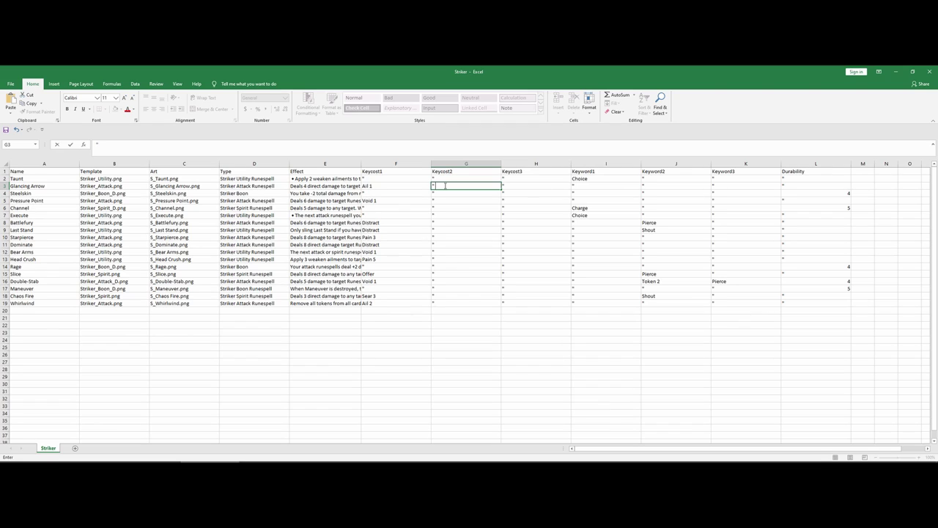
pyautogui.doubleClick(437, 185)
pyautogui.press('Return')
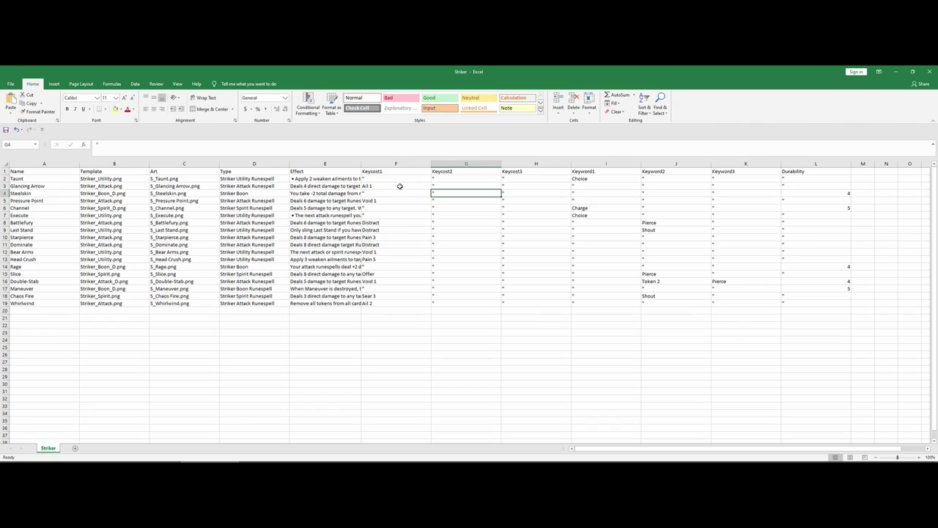
# Check the quotation-mark placeholders in the Keycost2 column from cell G4 down to G8.
pyautogui.doubleClick(452, 192)
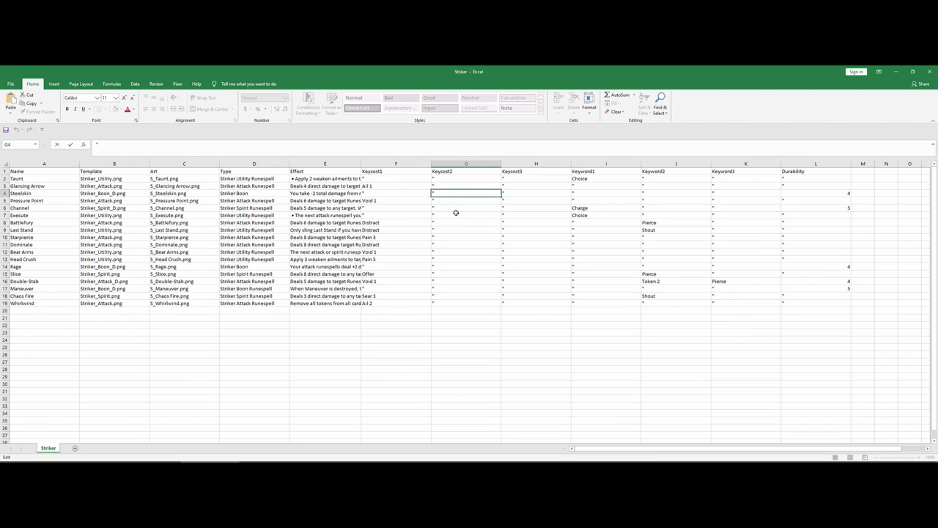
pyautogui.click(456, 212)
pyautogui.click(452, 193)
pyautogui.click(452, 201)
pyautogui.click(456, 208)
pyautogui.click(461, 223)
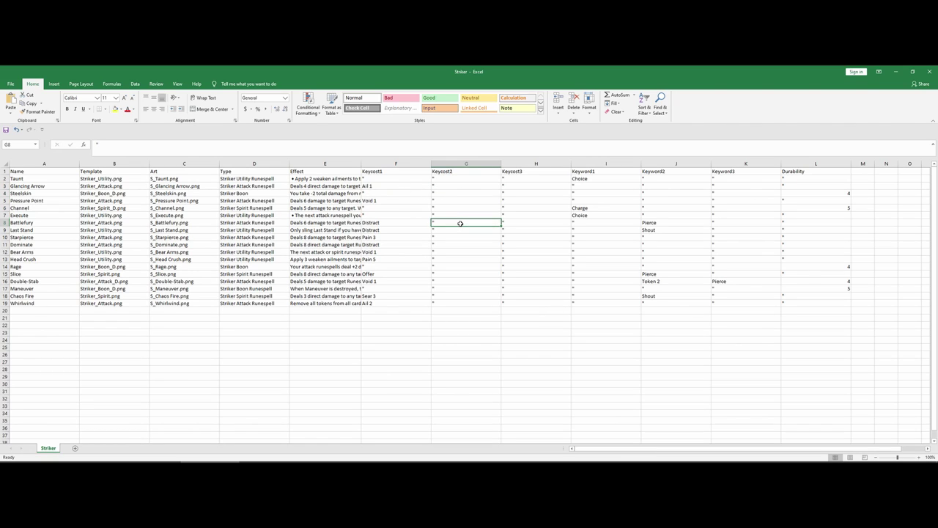
# Narrow the Keycost1 and Keycost2 columns to about half their width, and close the Striker workbook.
pyautogui.moveTo(431, 164); pyautogui.dragTo(397, 164)
pyautogui.moveTo(467, 164); pyautogui.dragTo(430, 164)
pyautogui.click(462, 327)
pyautogui.click(470, 346)
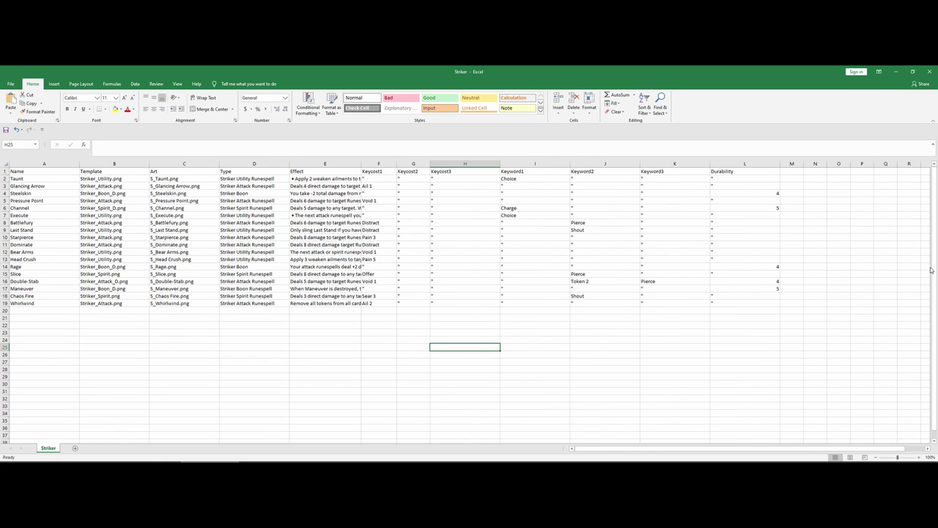
pyautogui.click(930, 70)
pyautogui.click(465, 276)
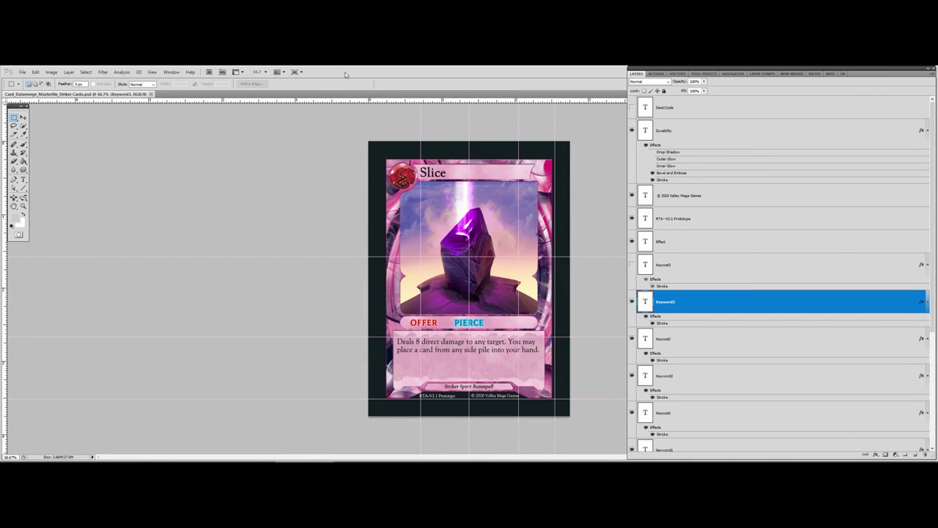
# Create a new white RGB document in Photoshop, 2.5 inches wide and 3.5 inches high at 300 pixels/inch.
pyautogui.click(22, 72)
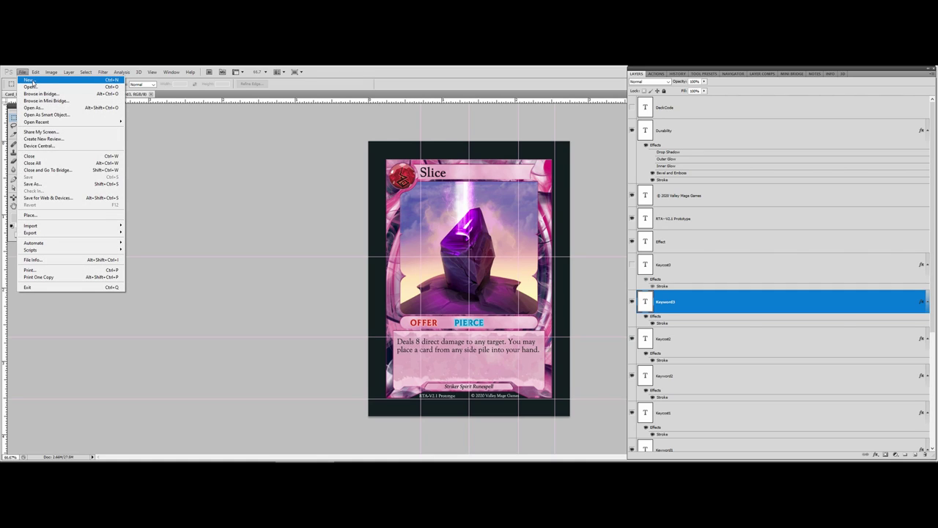
pyautogui.click(31, 80)
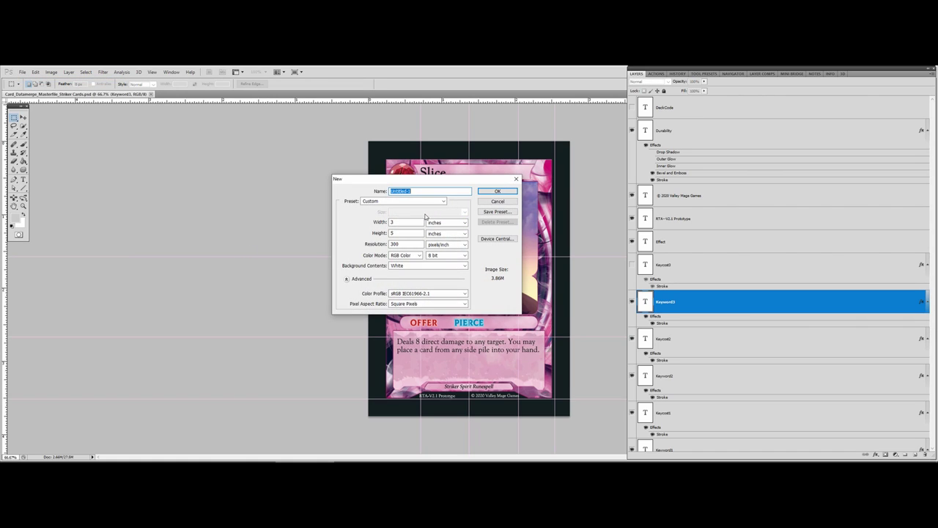
pyautogui.moveTo(479, 183); pyautogui.dragTo(519, 151)
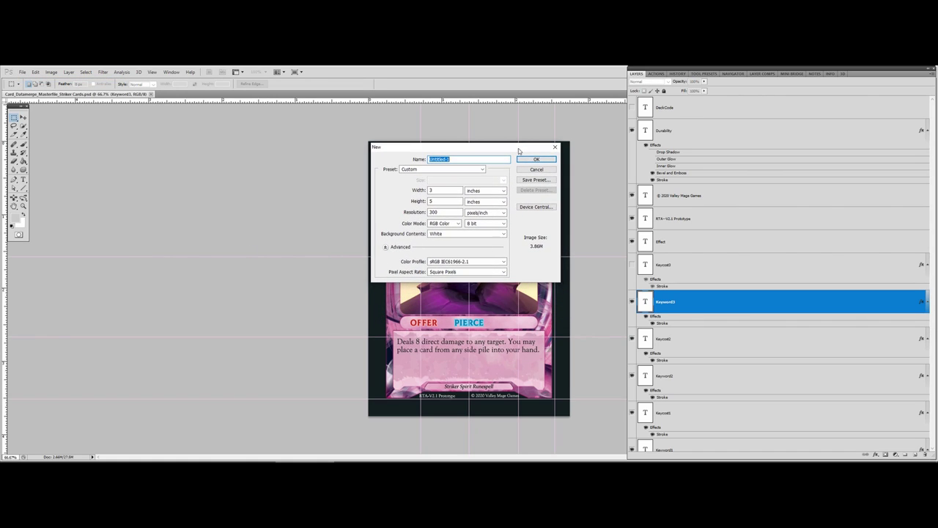
pyautogui.click(447, 189)
pyautogui.write('2.5')
pyautogui.press('Tab')
pyautogui.write('3.5')
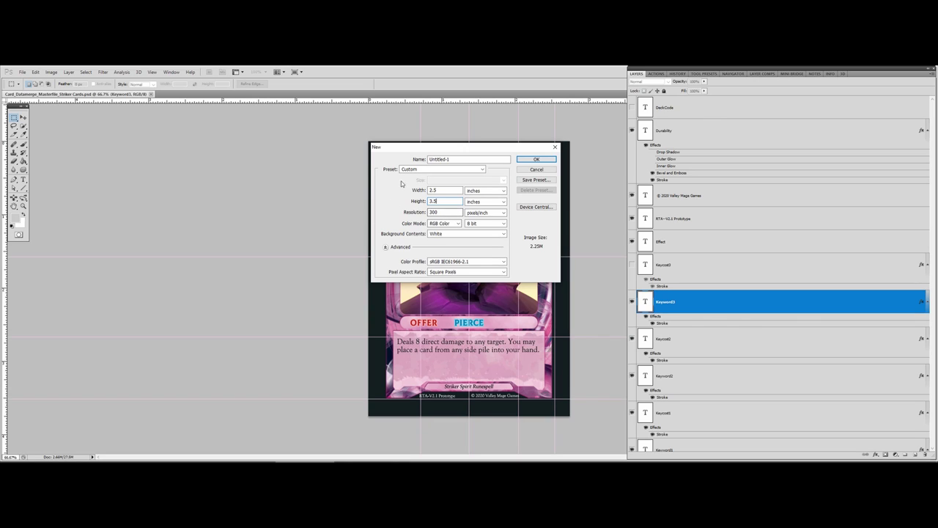
pyautogui.moveTo(451, 147); pyautogui.dragTo(452, 152)
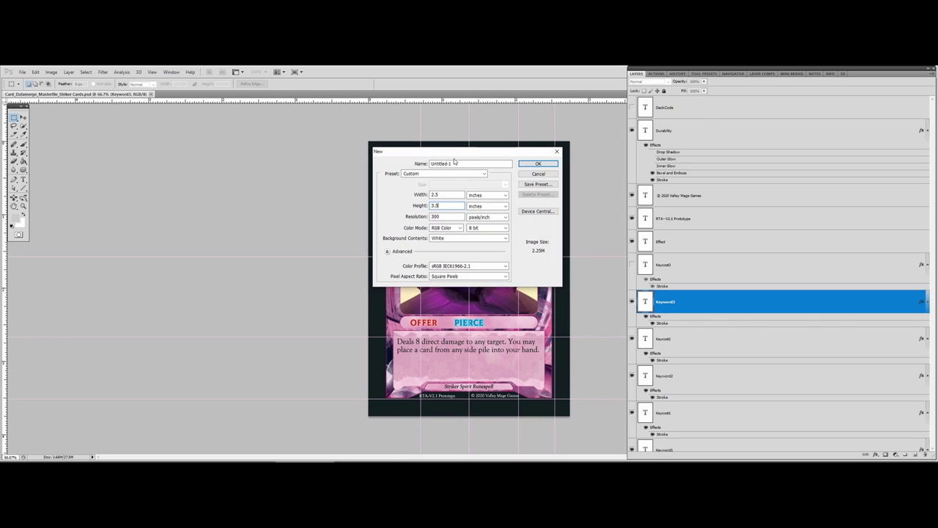
pyautogui.press('Tab')
pyautogui.click(535, 165)
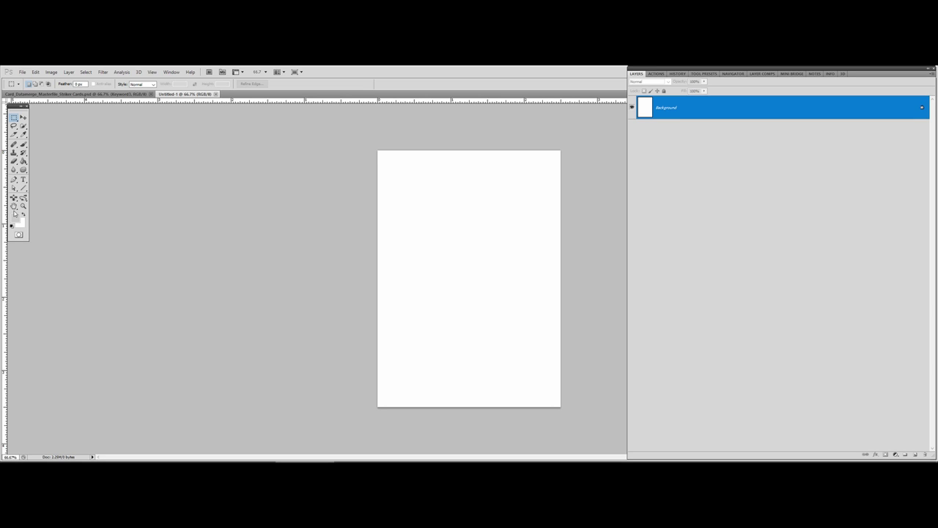
pyautogui.click(23, 187)
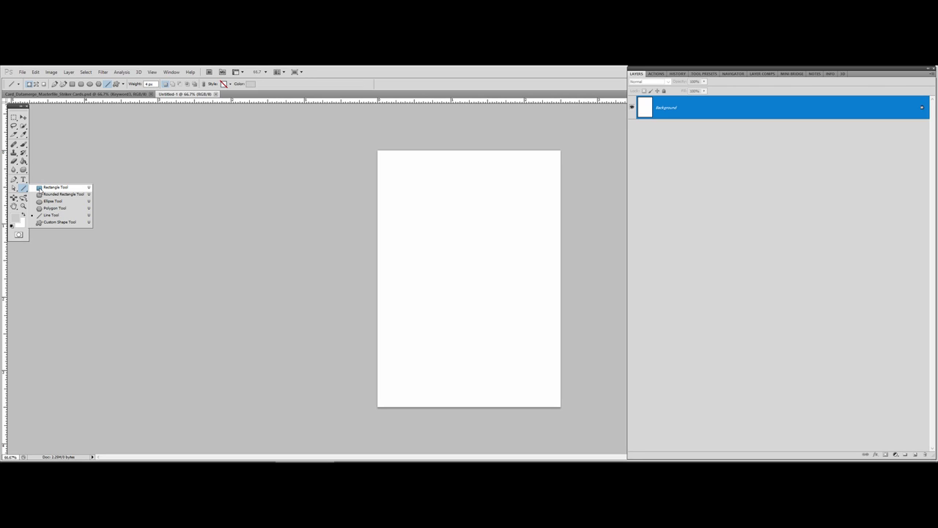
pyautogui.click(22, 72)
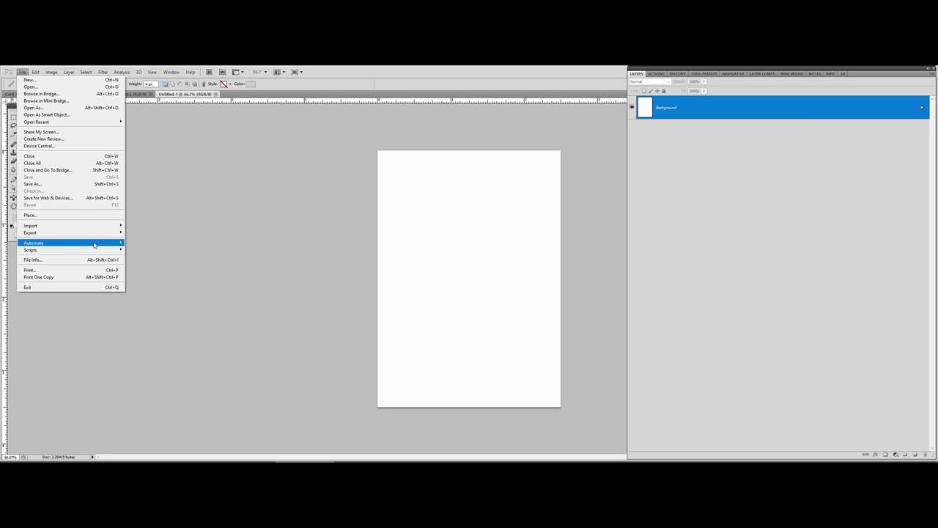
pyautogui.moveTo(93, 244)
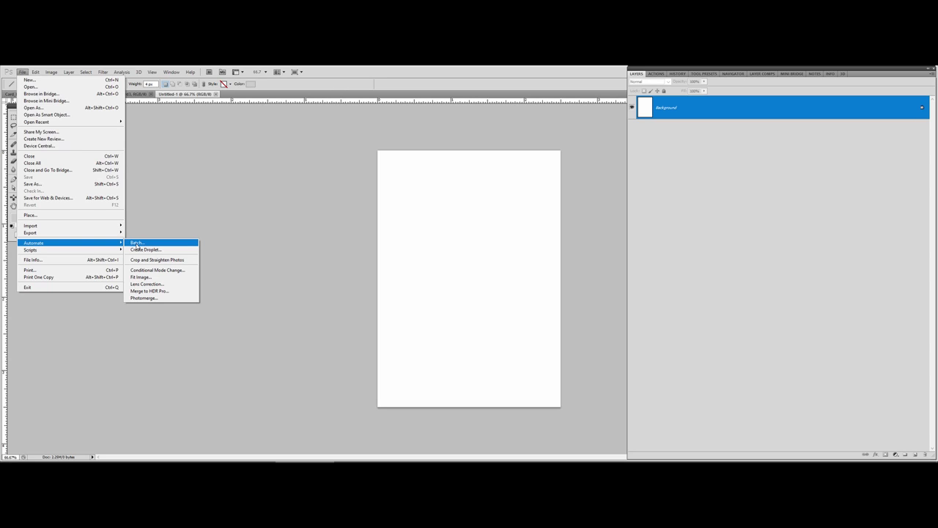
pyautogui.click(186, 226)
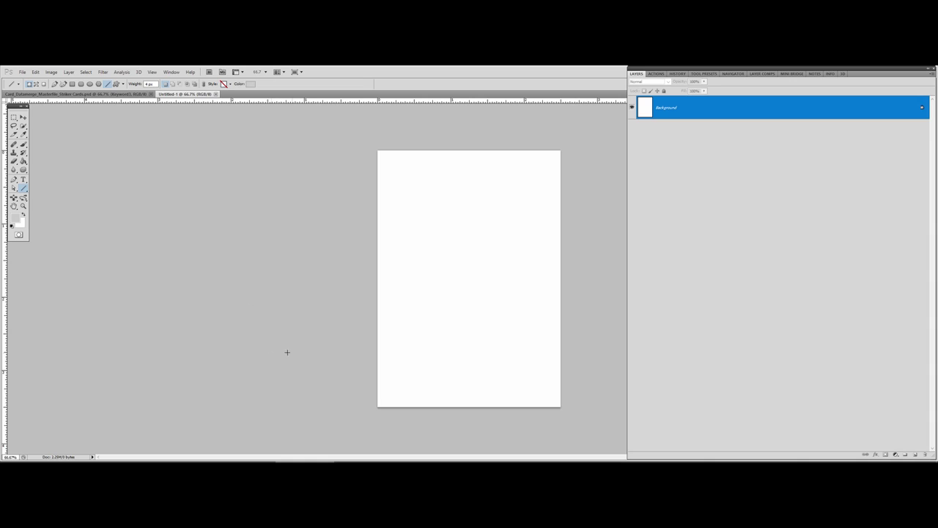
pyautogui.click(24, 189)
pyautogui.click(154, 175)
# Move the Photoshop window and toolbox aside, minimize the Striker Master folder window, and open the YouTube Tutorials folder on the desktop.
pyautogui.moveTo(507, 72); pyautogui.dragTo(436, 115)
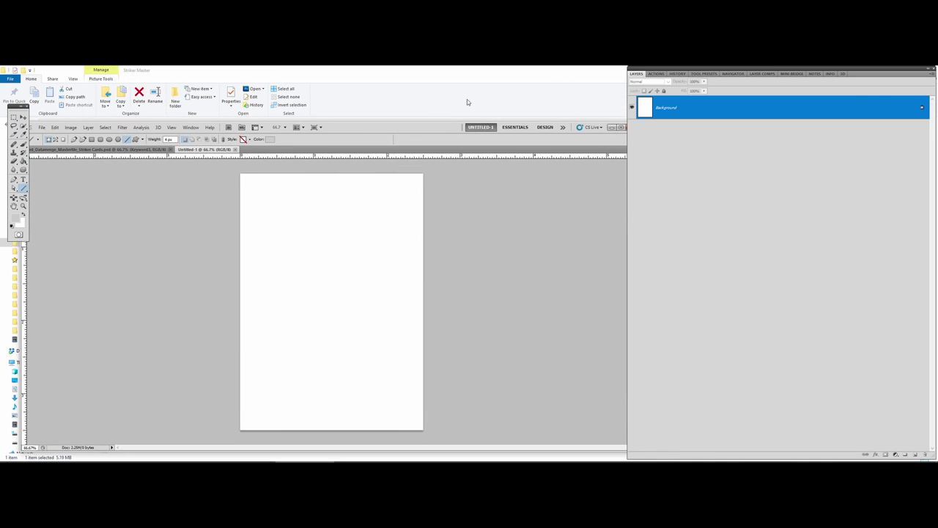
pyautogui.click(436, 115)
pyautogui.click(892, 69)
pyautogui.moveTo(355, 130); pyautogui.dragTo(365, 187)
pyautogui.moveTo(15, 108); pyautogui.dragTo(11, 103)
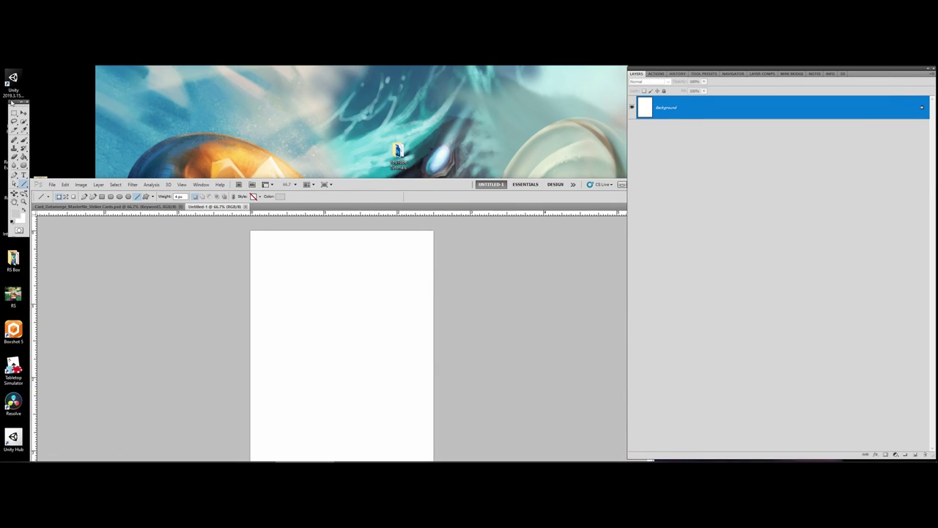
pyautogui.doubleClick(398, 154)
# Review the contents of the YouTube Tutorials folder by selecting all its items, from Dogs_Unsized to Requirements.
pyautogui.moveTo(163, 285); pyautogui.dragTo(164, 176)
pyautogui.click(188, 282)
pyautogui.moveTo(188, 280); pyautogui.dragTo(147, 179)
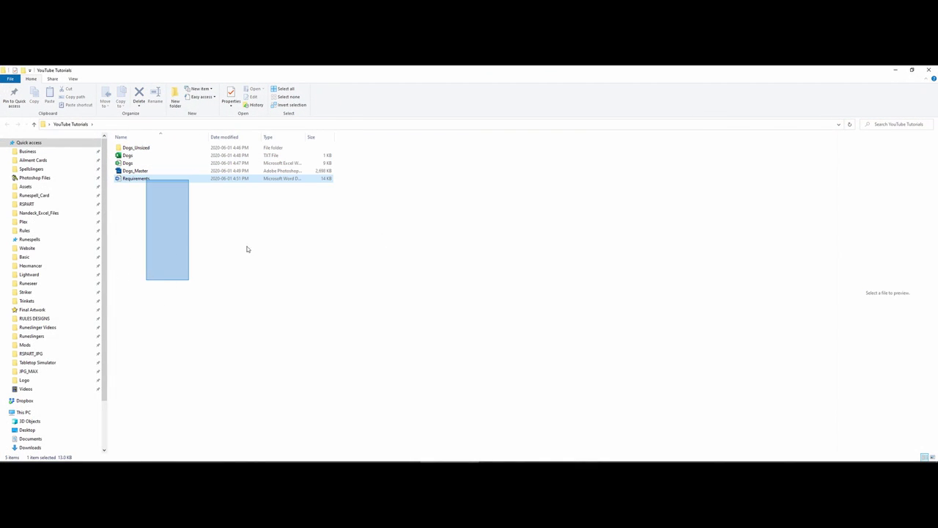
pyautogui.click(281, 248)
pyautogui.moveTo(169, 223); pyautogui.dragTo(141, 141)
pyautogui.click(189, 247)
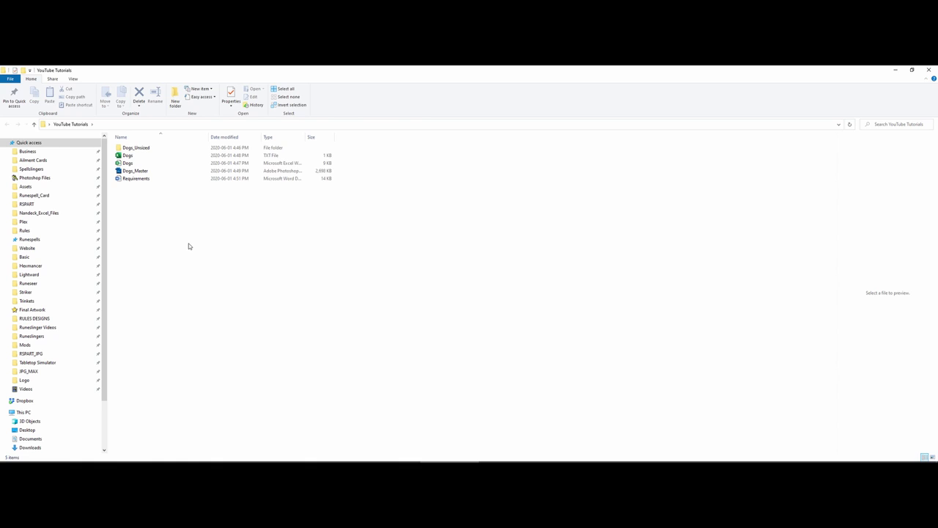
pyautogui.moveTo(157, 195); pyautogui.dragTo(151, 141)
pyautogui.click(175, 214)
pyautogui.moveTo(172, 208); pyautogui.dragTo(151, 141)
pyautogui.click(184, 225)
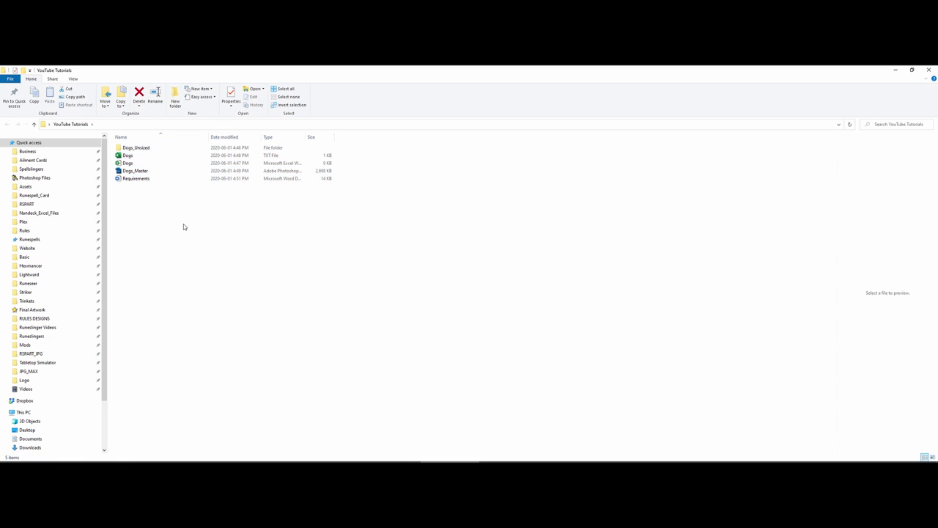
pyautogui.moveTo(170, 232); pyautogui.dragTo(151, 143)
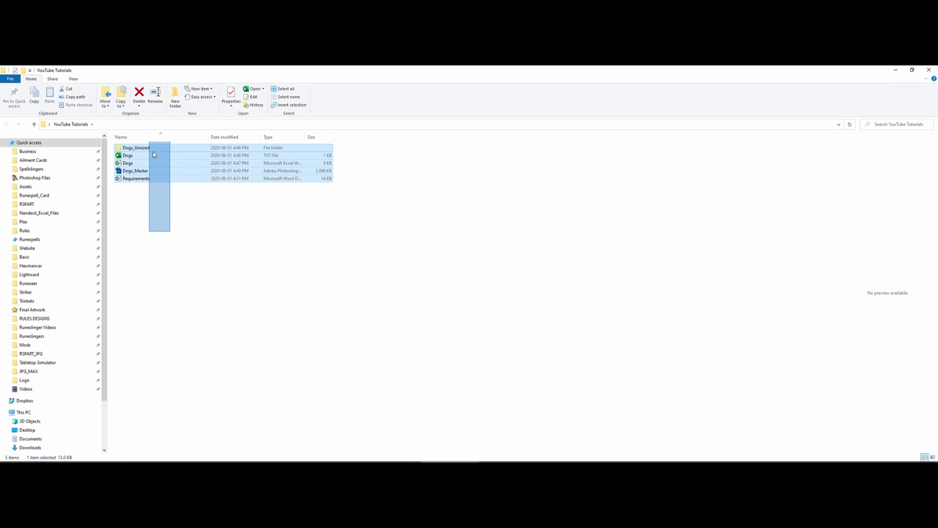
pyautogui.click(184, 245)
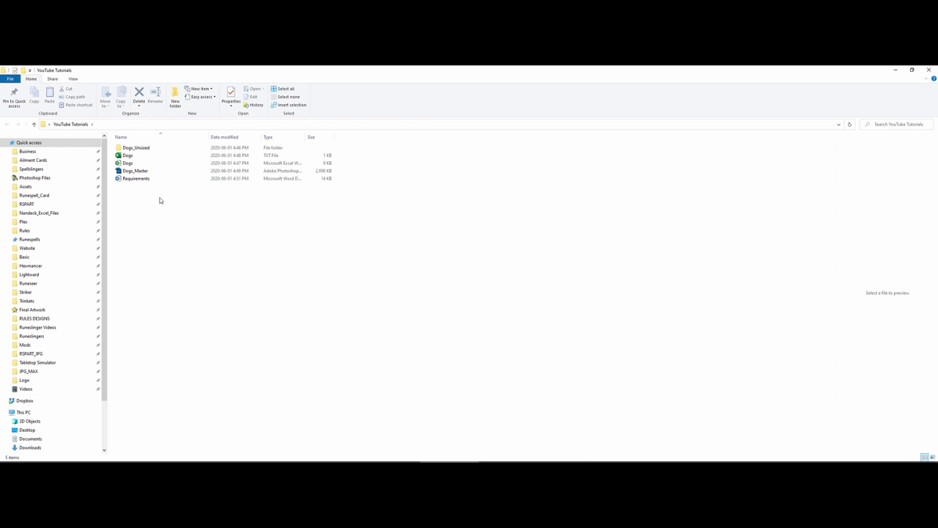
pyautogui.moveTo(159, 200); pyautogui.dragTo(154, 145)
pyautogui.click(172, 220)
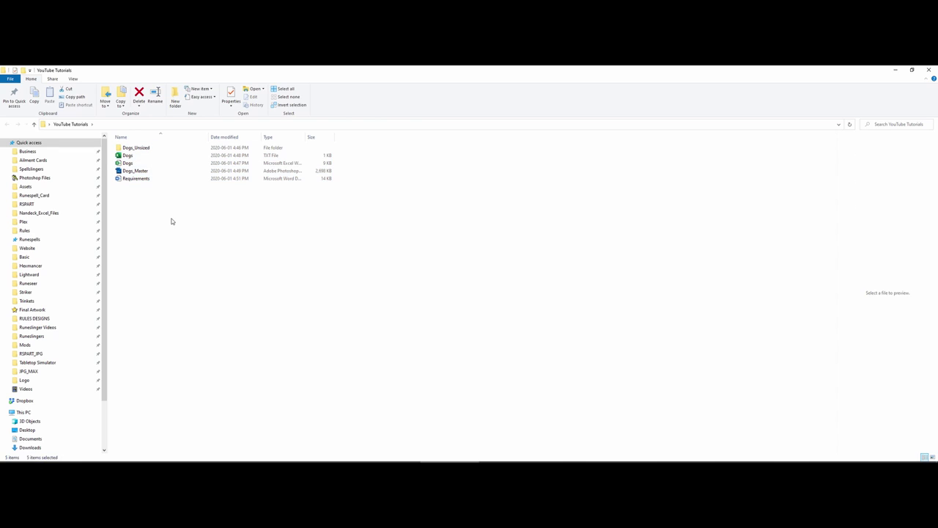
# Open the Dogs text file in Excel, widen columns A to D, and auto-fit the Image column to its file paths.
pyautogui.doubleClick(155, 157)
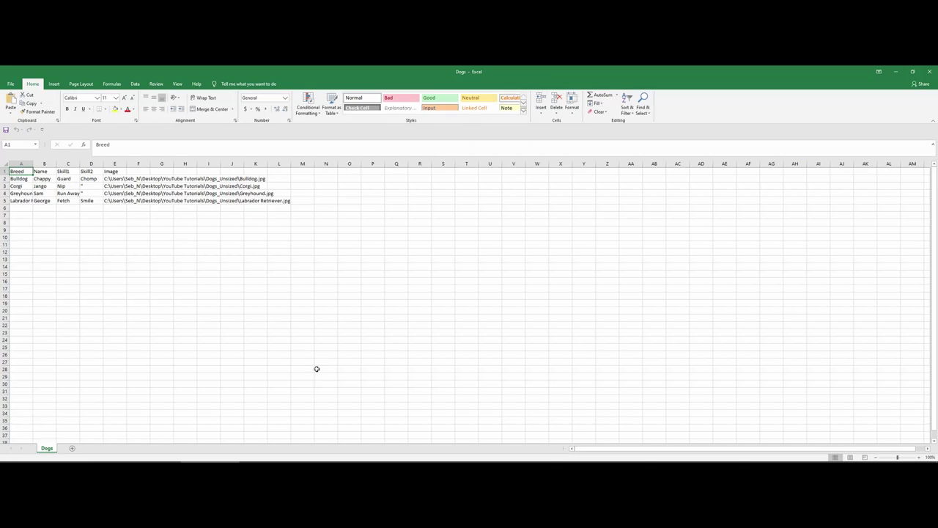
pyautogui.doubleClick(103, 163)
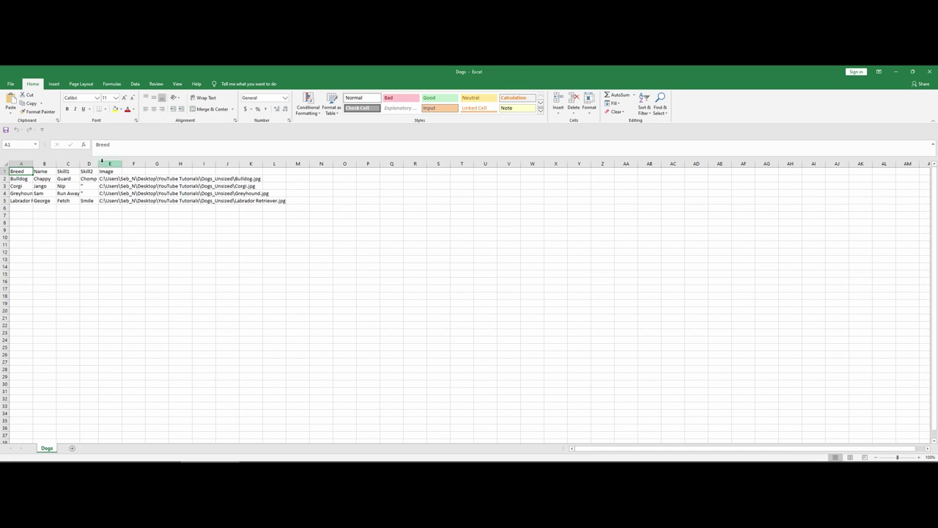
pyautogui.doubleClick(122, 163)
pyautogui.moveTo(98, 164); pyautogui.dragTo(40, 164)
pyautogui.click(116, 237)
# Auto-fit the Breed column and review the breed, Skill1 and Skill2 entries of the four dogs.
pyautogui.click(24, 164)
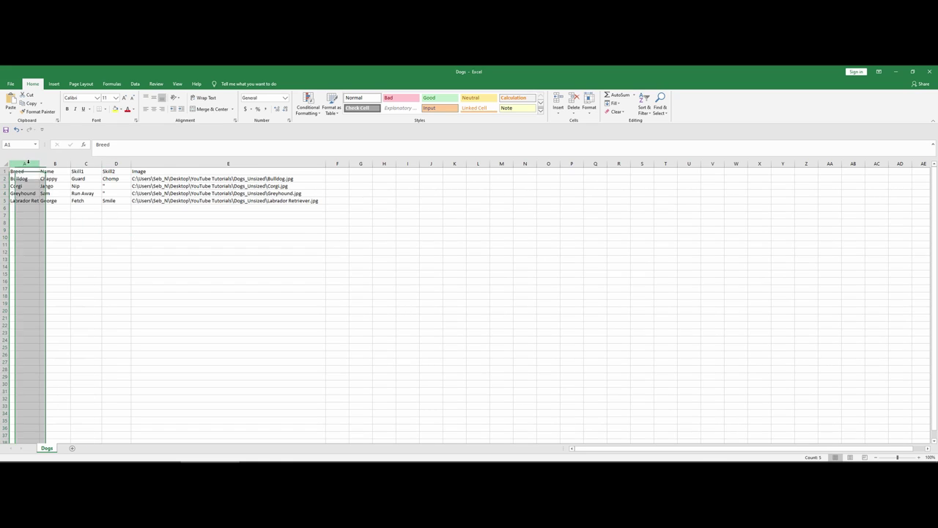
pyautogui.click(29, 172)
pyautogui.moveTo(26, 178); pyautogui.dragTo(27, 200)
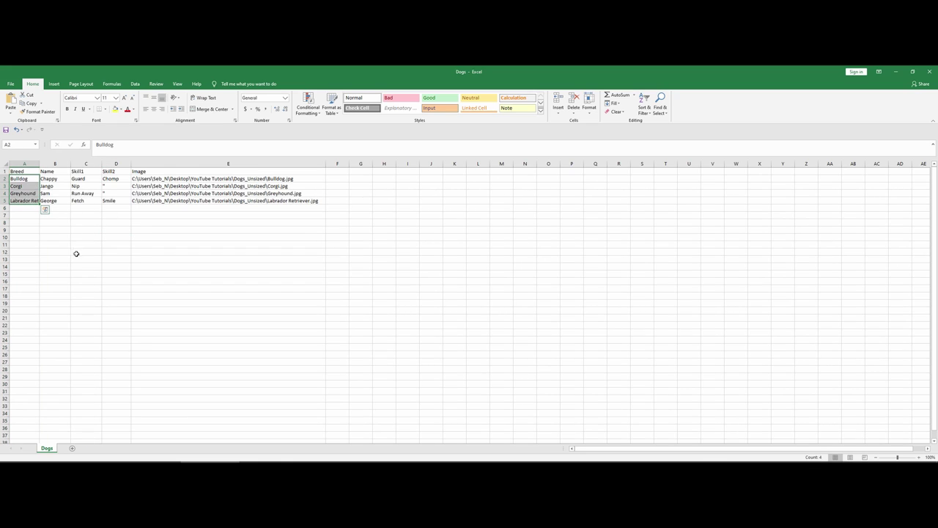
pyautogui.doubleClick(39, 163)
pyautogui.moveTo(73, 178); pyautogui.dragTo(77, 200)
pyautogui.moveTo(103, 171); pyautogui.dragTo(110, 195)
pyautogui.click(132, 225)
# Re-enter a quotation mark in the Skill2 cells of the Corgi and Greyhound rows, D3 and D4.
pyautogui.click(136, 186)
pyautogui.write('"')
pyautogui.press('Return')
pyautogui.write('"')
pyautogui.click(136, 186)
pyautogui.click(152, 274)
# Check the Skill2 placeholders in the Corgi and Greyhound rows, and narrow the Image column slightly.
pyautogui.click(133, 186)
pyautogui.click(138, 245)
pyautogui.click(136, 194)
pyautogui.moveTo(341, 164); pyautogui.dragTo(336, 164)
pyautogui.click(127, 186)
pyautogui.click(178, 258)
pyautogui.click(136, 187)
pyautogui.click(198, 266)
pyautogui.moveTo(336, 163); pyautogui.dragTo(335, 164)
# Switch back to the YouTube Tutorials folder in File Explorer and open its Dogs_Unsized subfolder.
pyautogui.moveTo(487, 461)
pyautogui.click(449, 439)
pyautogui.click(199, 278)
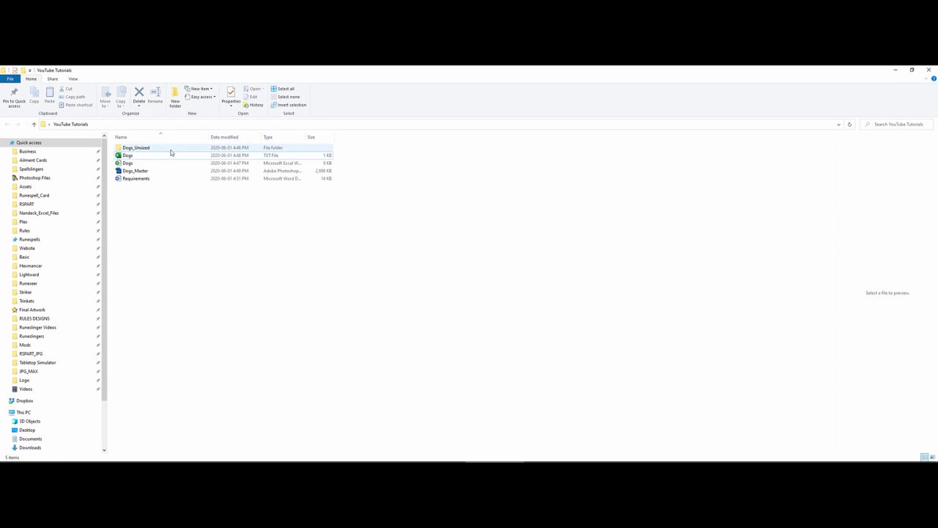
pyautogui.moveTo(167, 239); pyautogui.dragTo(157, 145)
pyautogui.click(158, 147)
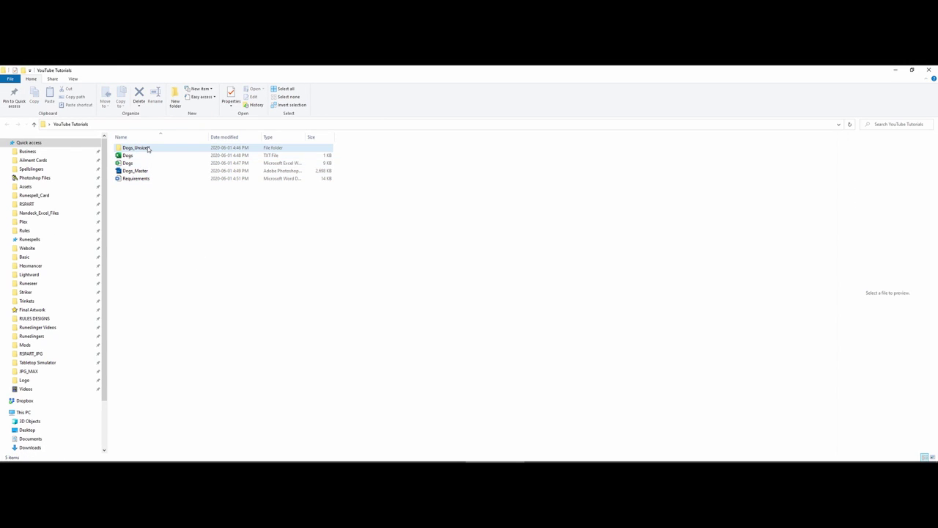
pyautogui.doubleClick(136, 147)
# Look over the Bulldog, Corgi, Greyhound and Labrador Retriever pictures in the Dogs_Unsized folder.
pyautogui.click(133, 158)
pyautogui.click(173, 157)
pyautogui.press('Right')
pyautogui.press('Right')
pyautogui.press('Left')
pyautogui.press('Left')
pyautogui.press('Left')
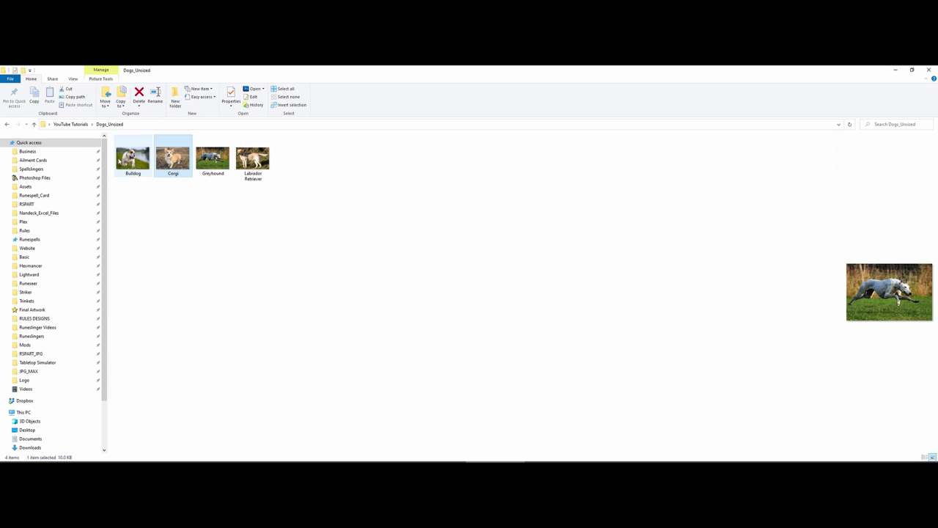
pyautogui.click(156, 243)
pyautogui.moveTo(119, 184); pyautogui.dragTo(285, 189)
pyautogui.click(135, 210)
pyautogui.moveTo(134, 208); pyautogui.dragTo(297, 150)
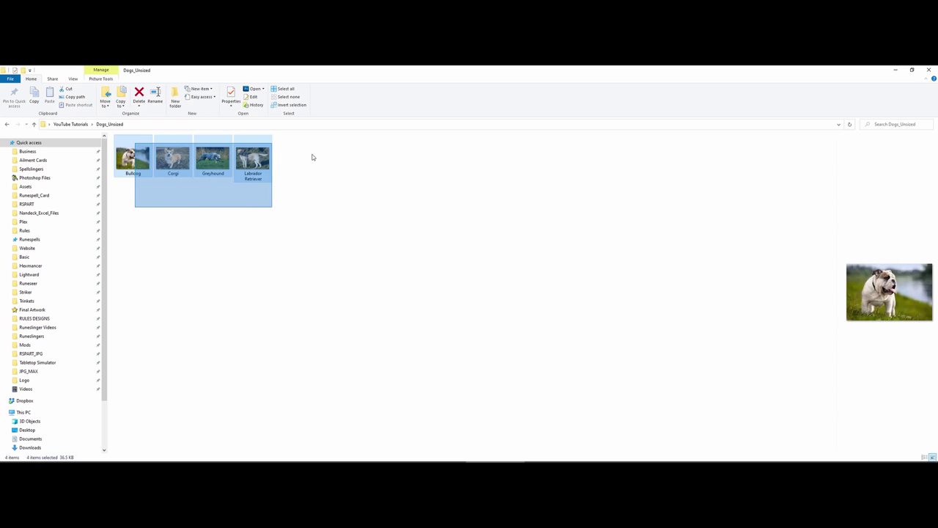
pyautogui.click(133, 158)
pyautogui.click(219, 192)
pyautogui.click(254, 160)
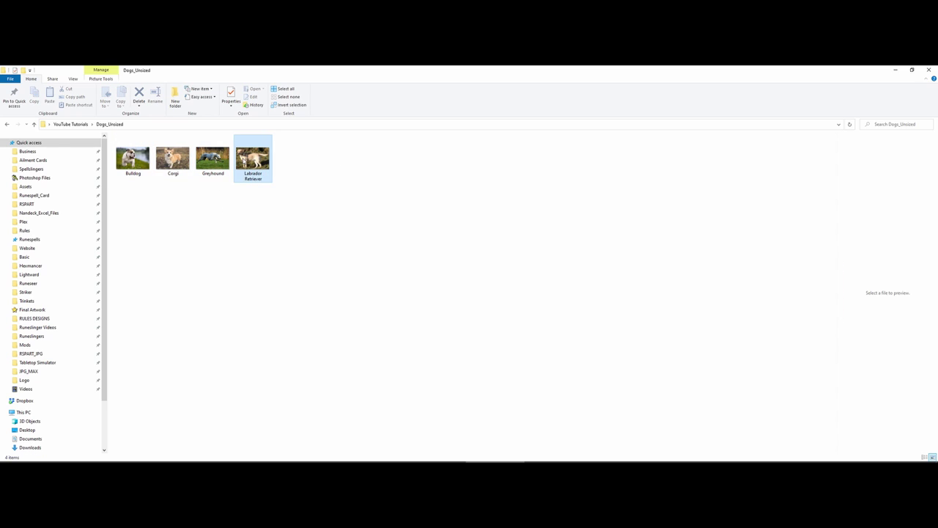
# Preview the Corgi, Bulldog, Greyhound and Labrador Retriever images individually in the Dogs_Unsized folder.
pyautogui.click(173, 158)
pyautogui.click(152, 165)
pyautogui.click(168, 190)
pyautogui.click(133, 158)
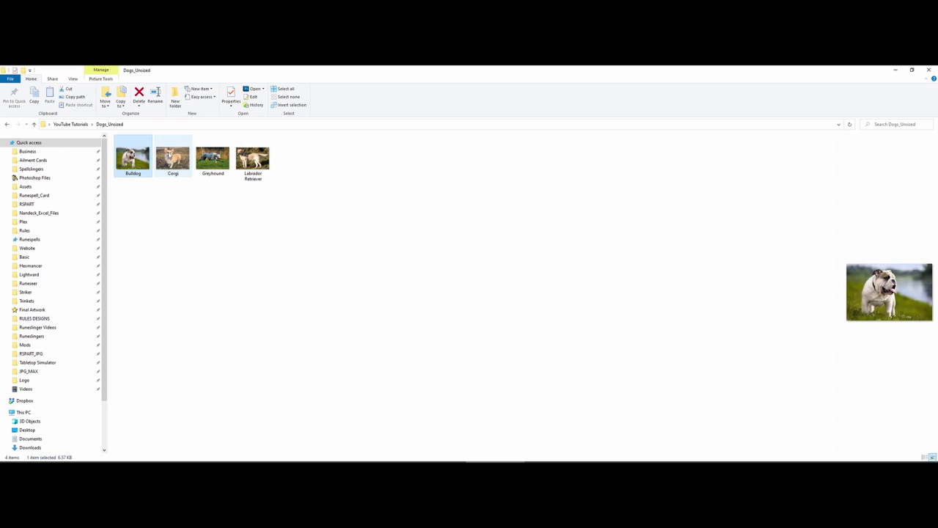
pyautogui.click(212, 158)
pyautogui.click(253, 157)
pyautogui.click(204, 159)
pyautogui.click(173, 157)
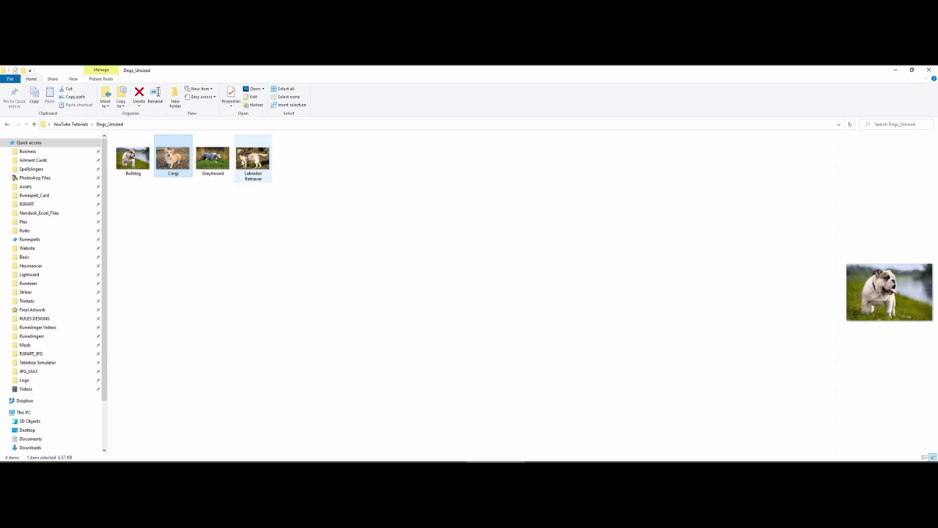
pyautogui.click(253, 158)
pyautogui.click(298, 307)
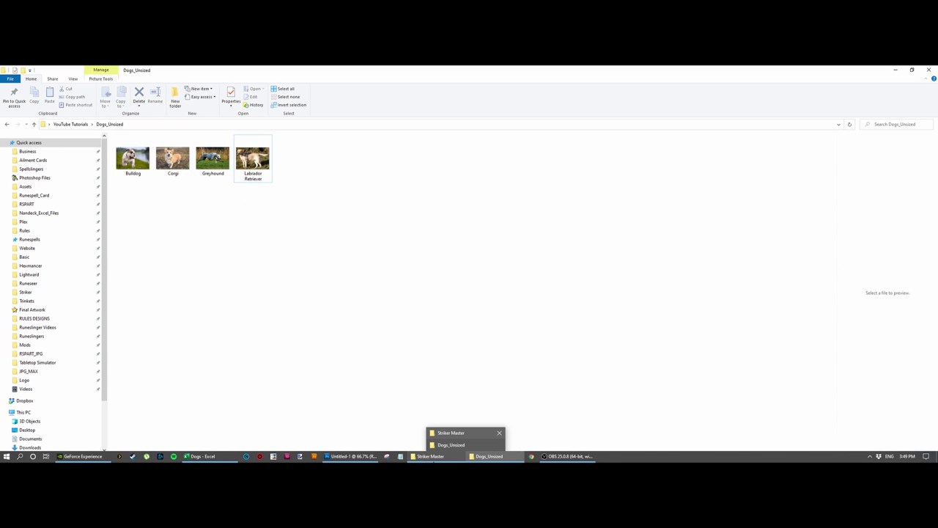
# Check the dog images individually and as a group, and return to the YouTube Tutorials folder.
pyautogui.click(133, 158)
pyautogui.click(173, 158)
pyautogui.click(212, 158)
pyautogui.moveTo(130, 189)
pyautogui.mouseDown()
pyautogui.moveTo(132, 176)
pyautogui.moveTo(250, 143)
pyautogui.moveTo(300, 184)
pyautogui.mouseUp()
pyautogui.moveTo(275, 219)
pyautogui.mouseDown()
pyautogui.moveTo(115, 133)
pyautogui.moveTo(125, 139)
pyautogui.mouseUp()
pyautogui.click(264, 279)
pyautogui.click(64, 125)
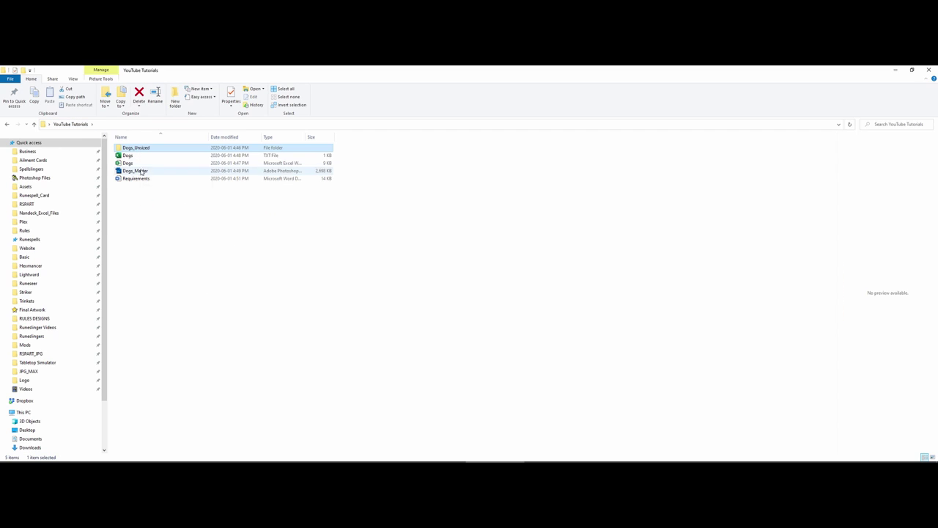
# Switch to the Dogs workbook in Excel, restore it to a smaller movable window, and minimize File Explorer.
pyautogui.moveTo(351, 456)
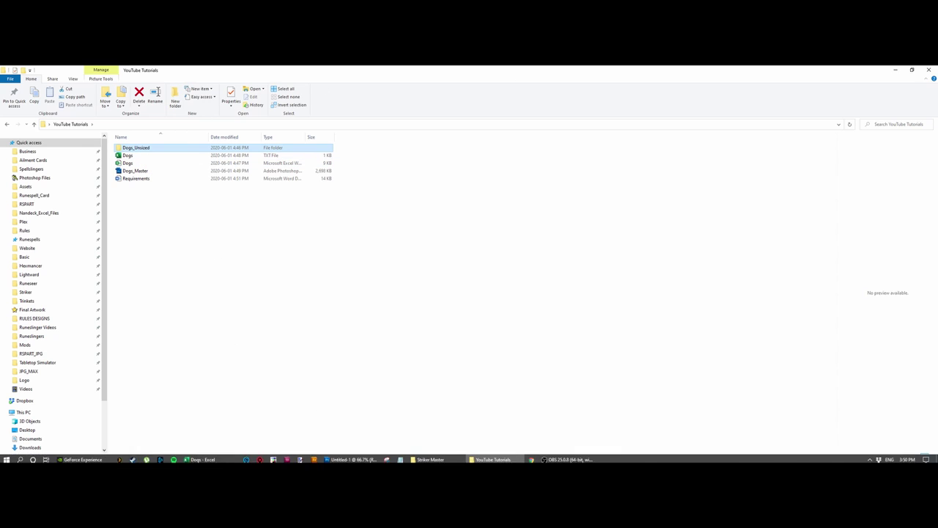
pyautogui.click(229, 450)
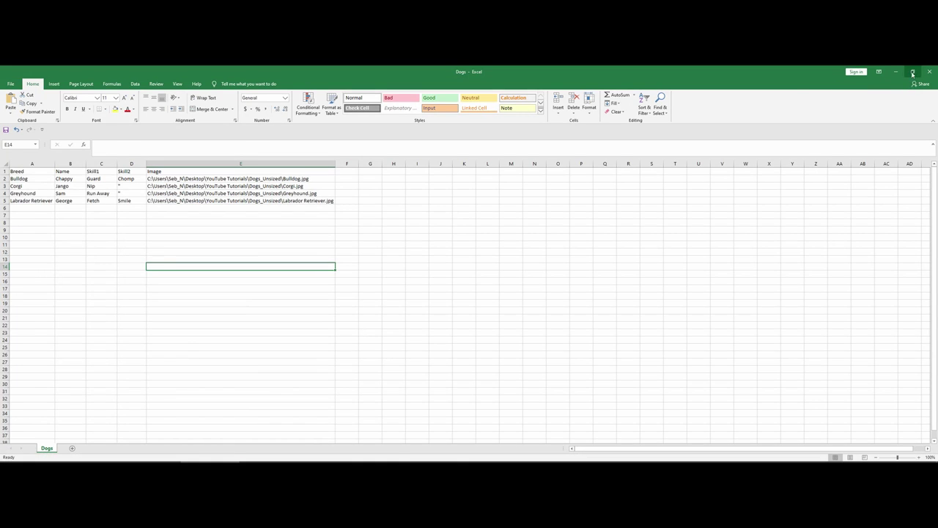
pyautogui.click(913, 71)
pyautogui.moveTo(709, 89); pyautogui.dragTo(872, 85)
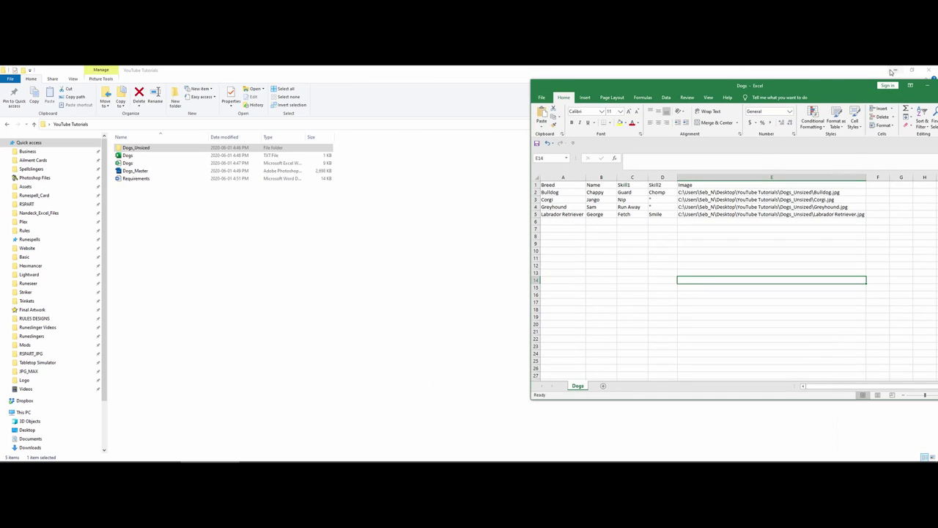
pyautogui.click(894, 70)
# Arrange Photoshop and the Dogs workbook side by side, narrowing the floating Layers panel so it clears the blank card.
pyautogui.moveTo(446, 186); pyautogui.dragTo(435, 78)
pyautogui.moveTo(538, 401); pyautogui.dragTo(539, 462)
pyautogui.moveTo(893, 72); pyautogui.dragTo(746, 181)
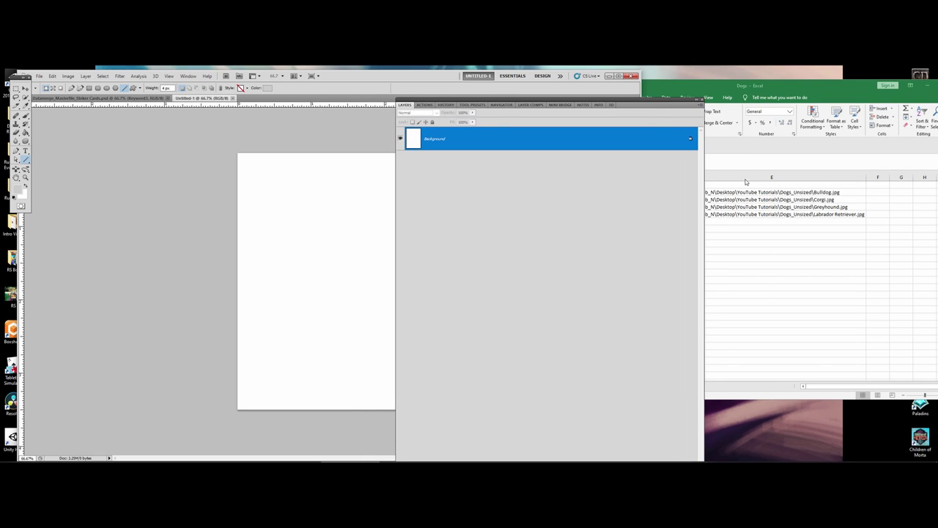
pyautogui.moveTo(706, 156); pyautogui.dragTo(488, 156)
pyautogui.moveTo(468, 99); pyautogui.dragTo(606, 88)
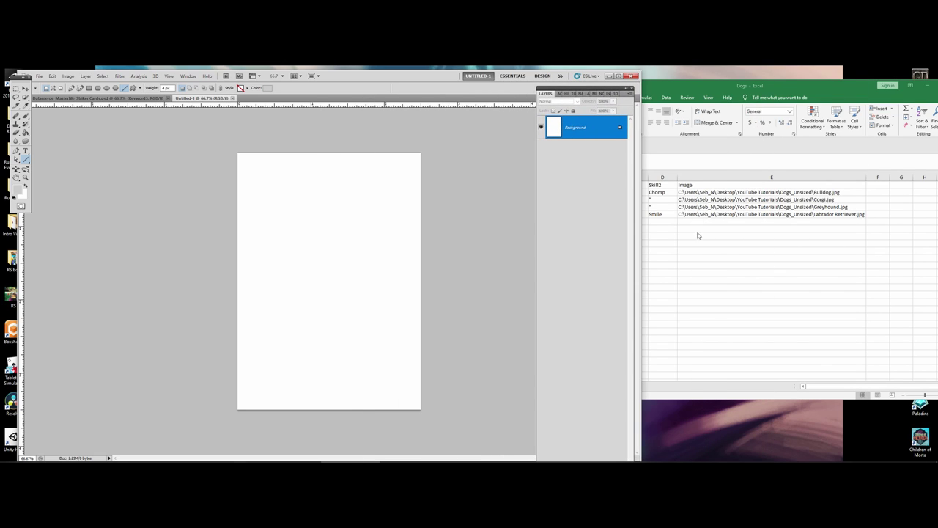
pyautogui.click(660, 86)
pyautogui.moveTo(632, 87); pyautogui.dragTo(784, 75)
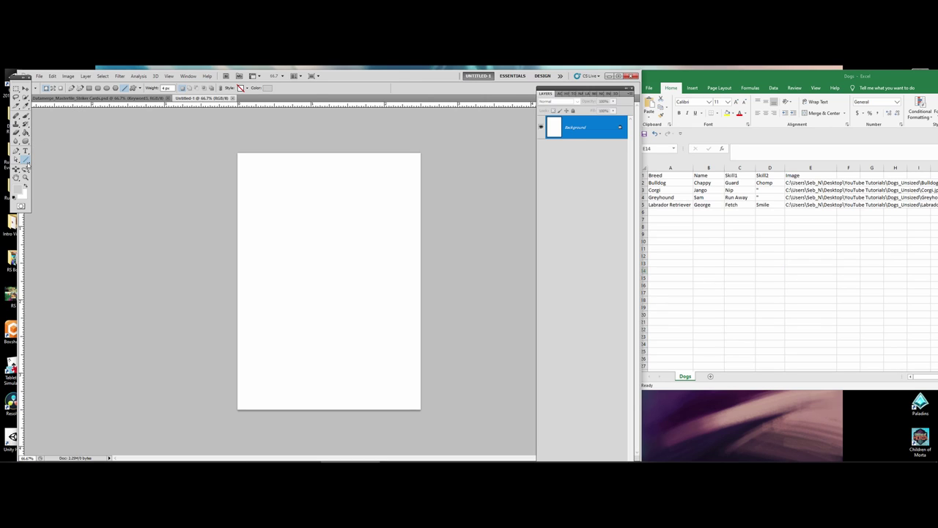
# Draw a grey rectangle about 2.3 x 3.35 inches just inside the card's edges, and widen the Layers panel.
pyautogui.moveTo(27, 160); pyautogui.dragTo(51, 159)
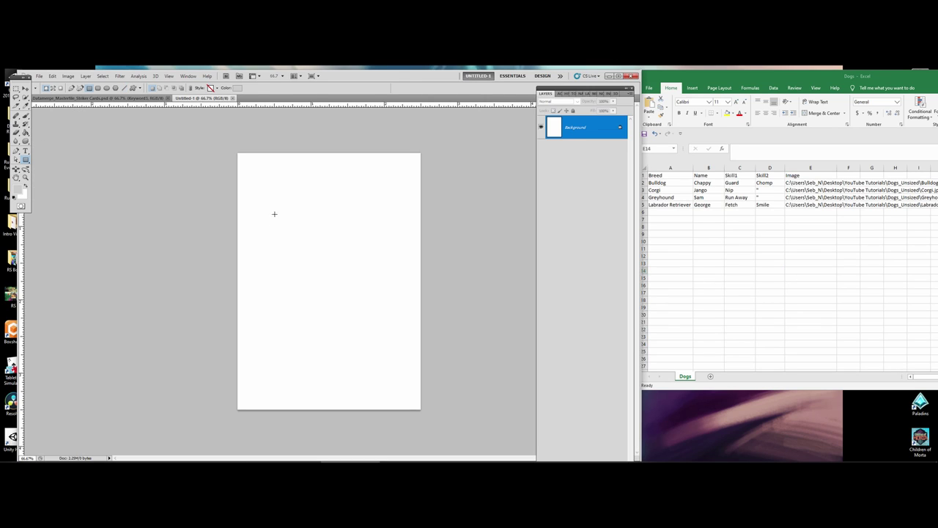
pyautogui.moveTo(244, 159); pyautogui.dragTo(414, 405)
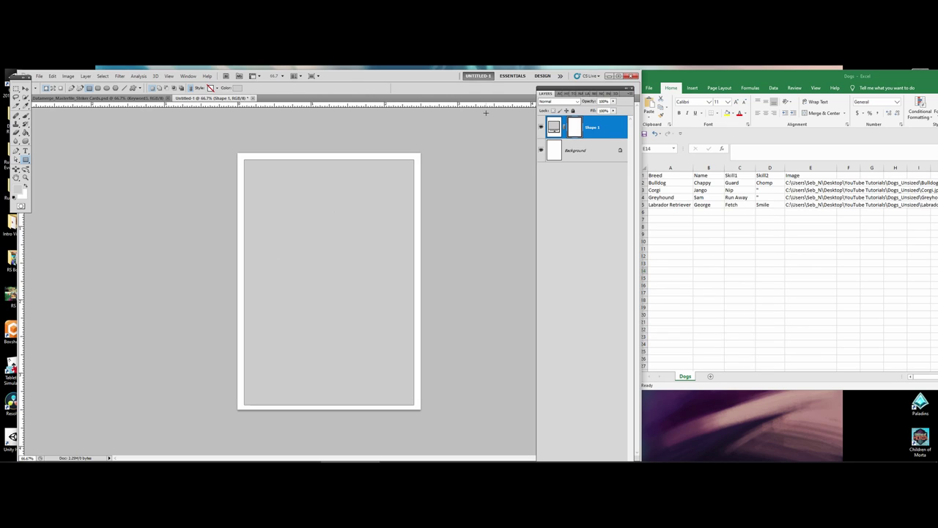
pyautogui.moveTo(614, 92); pyautogui.dragTo(614, 112)
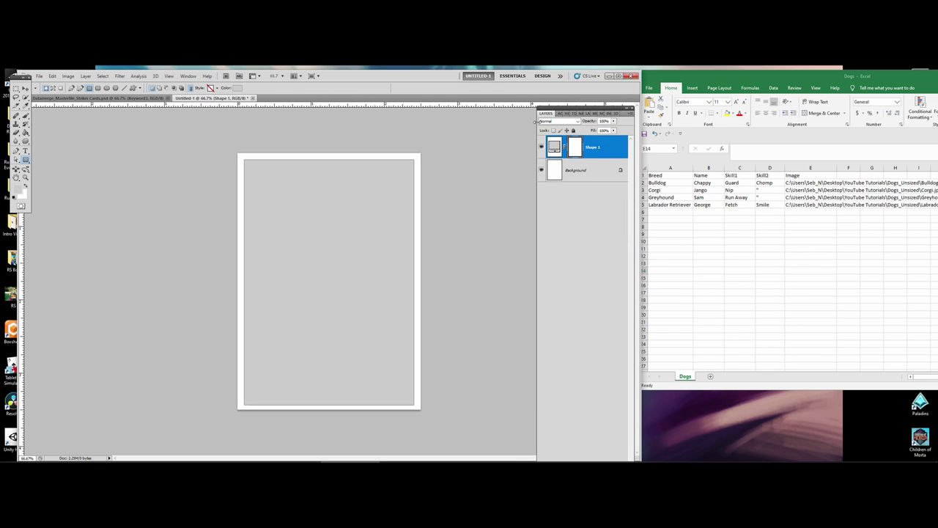
pyautogui.moveTo(536, 120); pyautogui.dragTo(471, 121)
pyautogui.moveTo(26, 159); pyautogui.dragTo(90, 183)
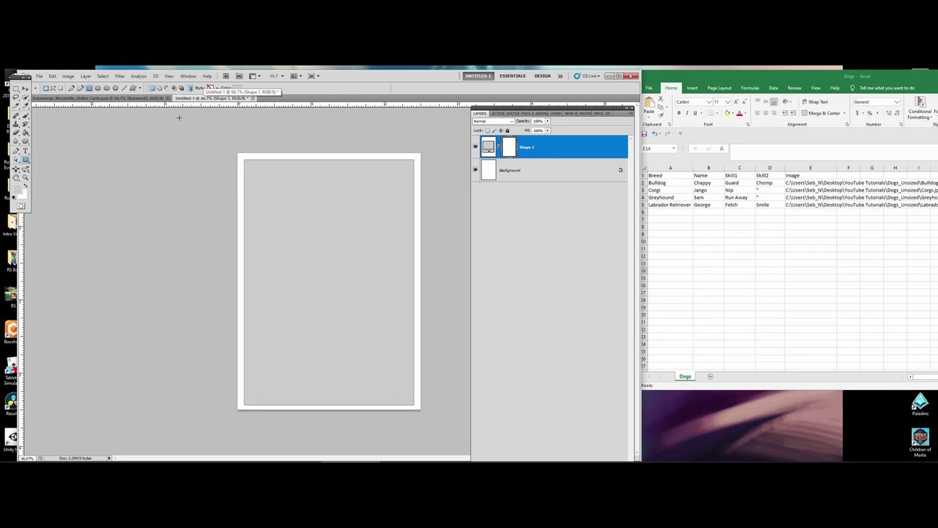
# Rasterize the Shape 1 layer holding the grey rectangle.
pyautogui.click(25, 88)
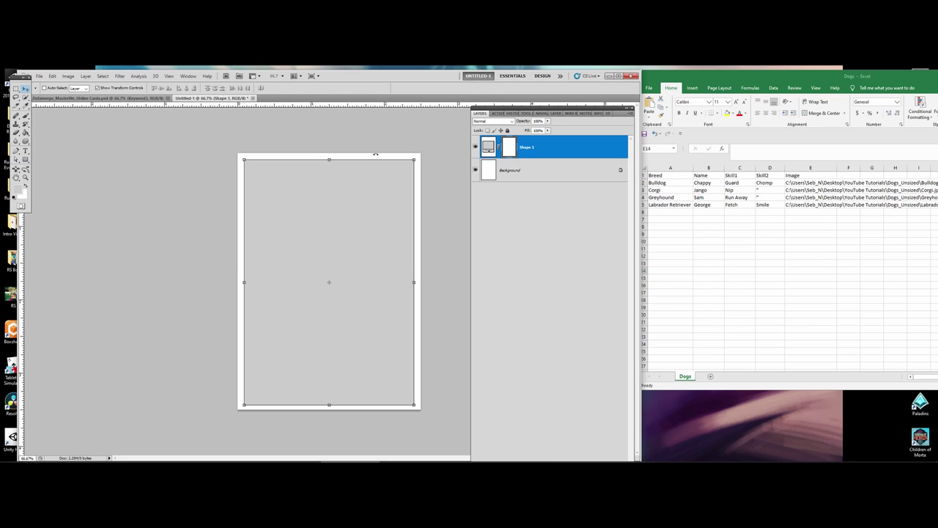
pyautogui.rightClick(538, 145)
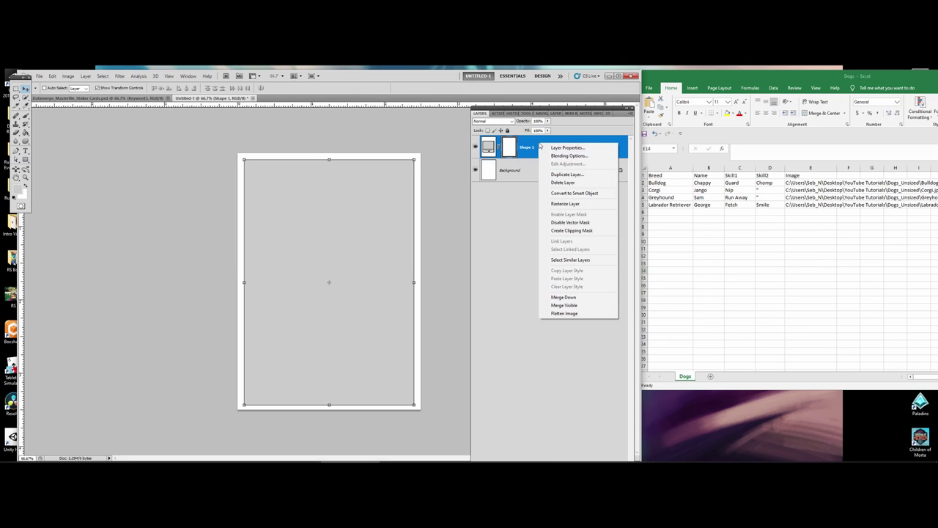
pyautogui.click(558, 204)
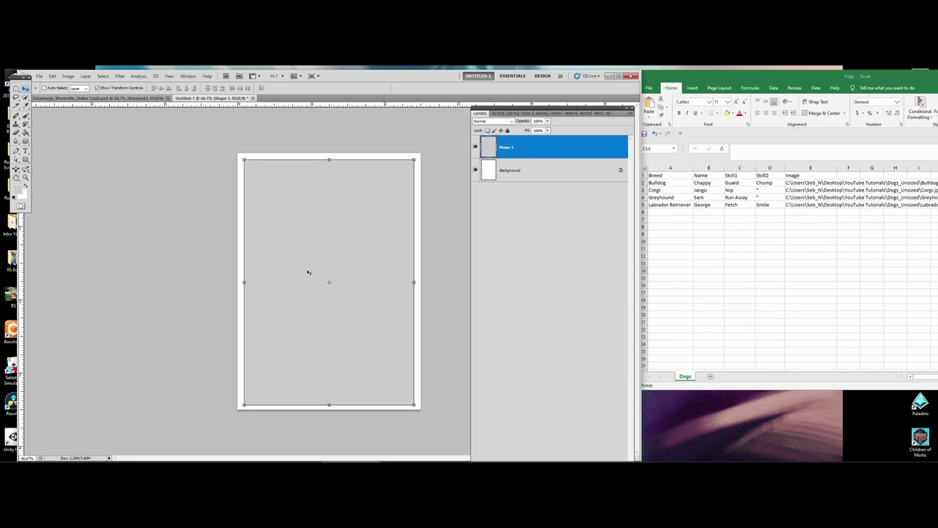
# Put the grey rectangle into Free Transform with its width and height units set to inches.
pyautogui.hotkey('ctrl', 't')
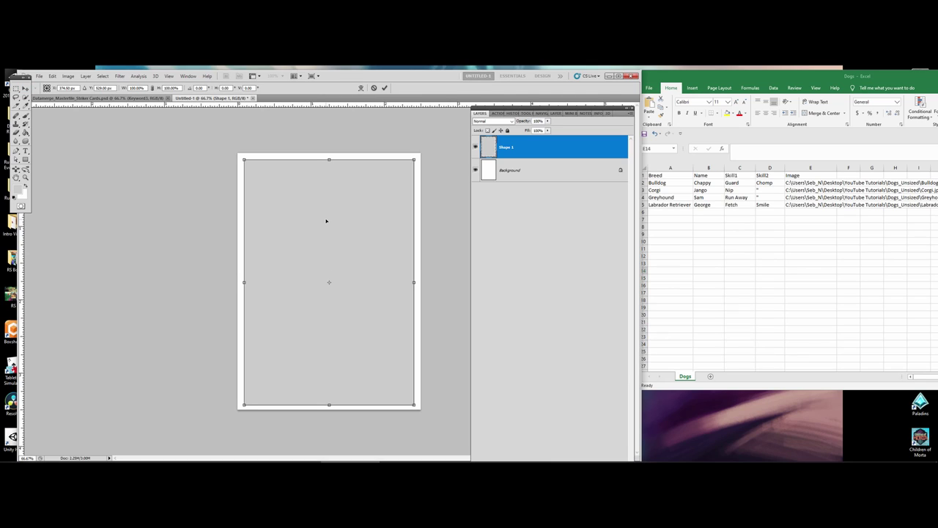
pyautogui.click(137, 88)
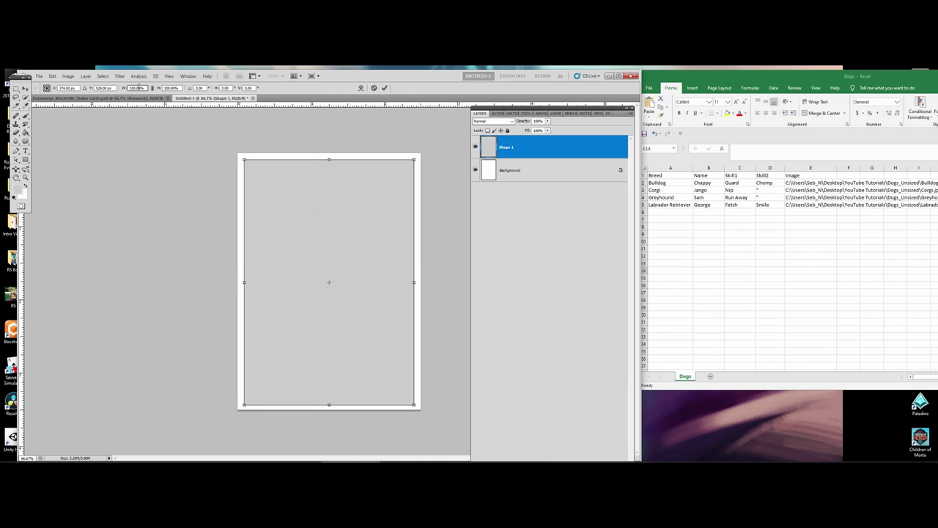
pyautogui.click(138, 87)
pyautogui.rightClick(138, 88)
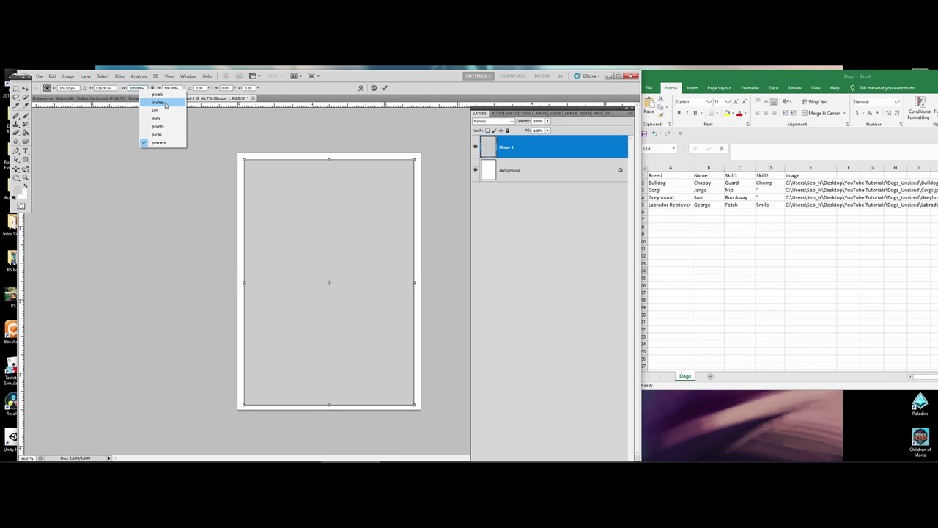
pyautogui.click(165, 103)
pyautogui.rightClick(173, 88)
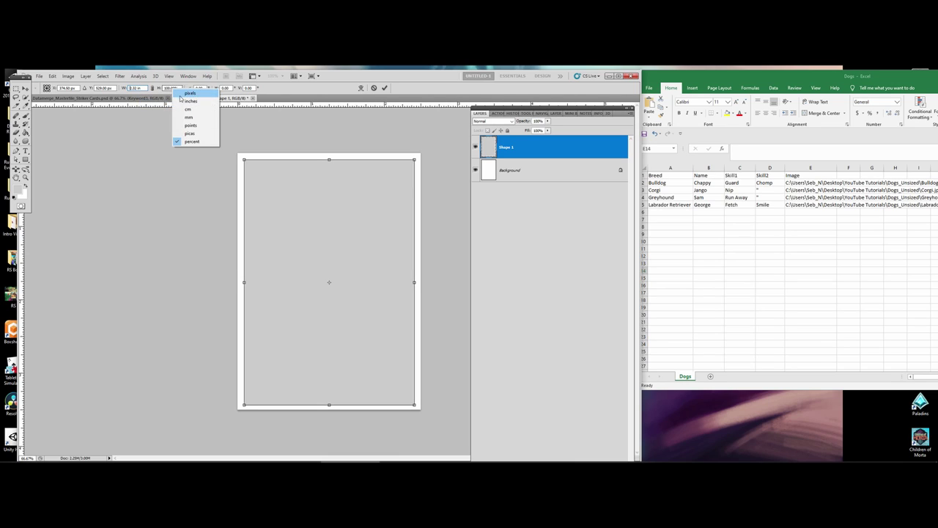
pyautogui.click(188, 101)
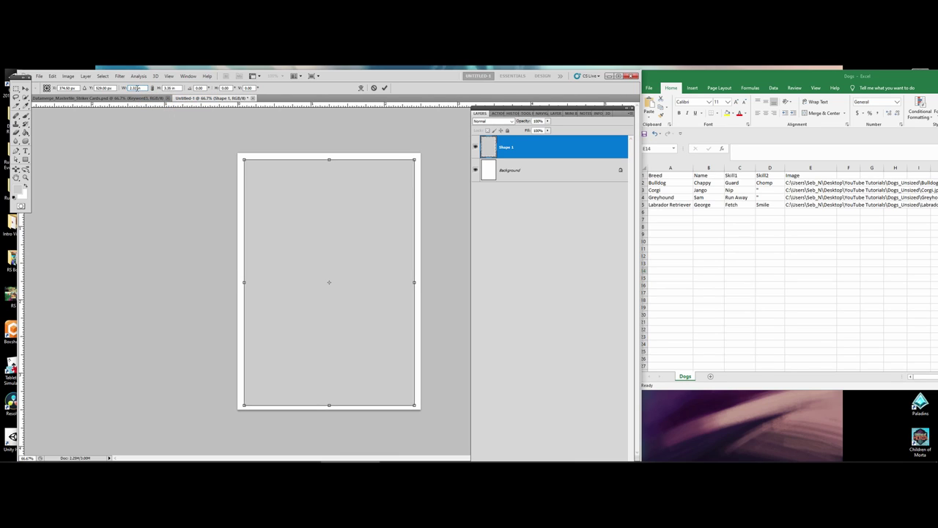
# Resize the grey rectangle to 2.25 x 3.25 inches, centre it on the card and apply the transform.
pyautogui.press('Return')
pyautogui.write('9')
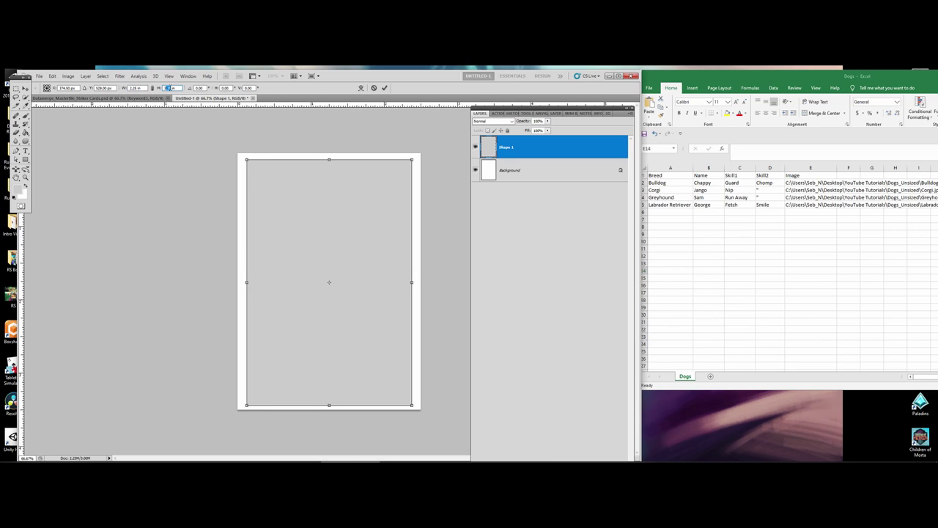
pyautogui.press('Return')
pyautogui.write('375')
pyautogui.press('Return')
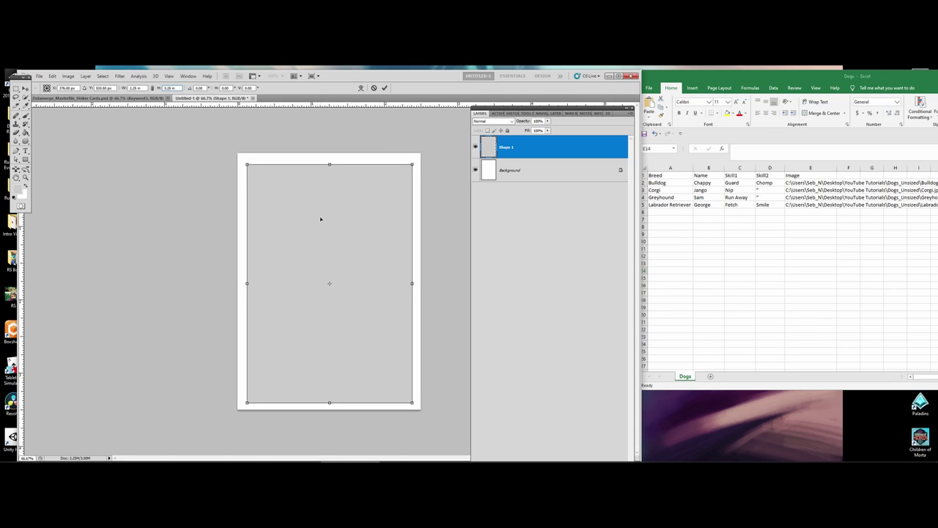
pyautogui.click(28, 159)
pyautogui.click(289, 223)
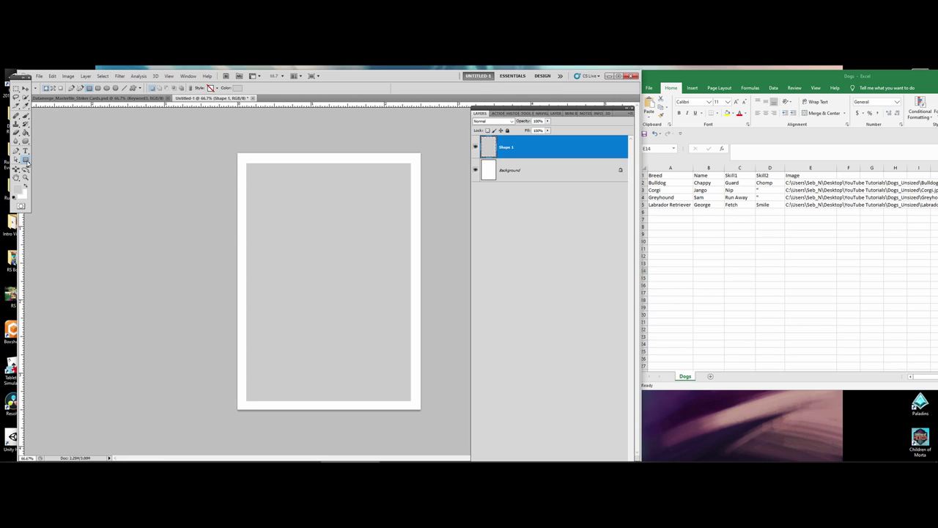
# Draw a wide bar across the upper part of the grey rectangle and rename its layer Name.
pyautogui.moveTo(26, 161); pyautogui.dragTo(55, 159)
pyautogui.moveTo(251, 169); pyautogui.dragTo(406, 193)
pyautogui.rightClick(553, 146)
pyautogui.click(572, 149)
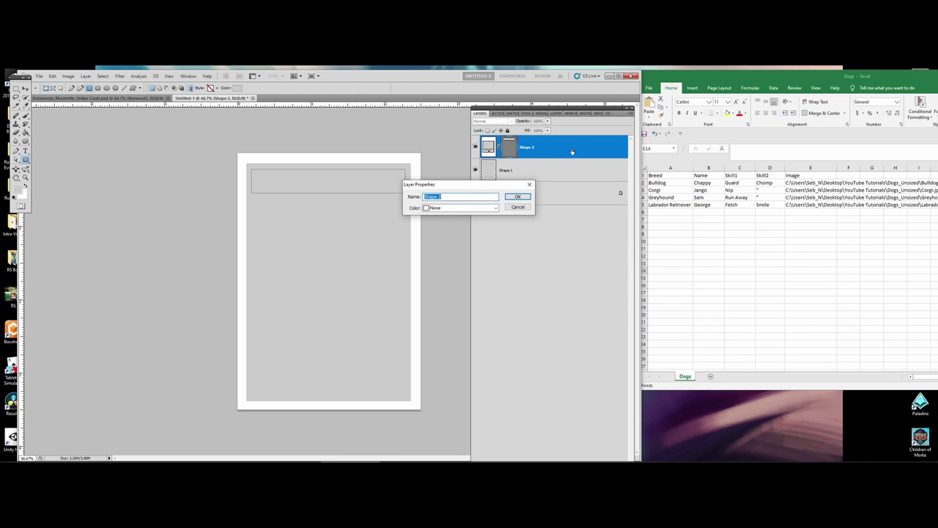
pyautogui.write('Name')
pyautogui.press('Return')
# Rasterize the Name layer and fill its bar with light blue, hiding Shape 1 while recolouring.
pyautogui.rightClick(572, 151)
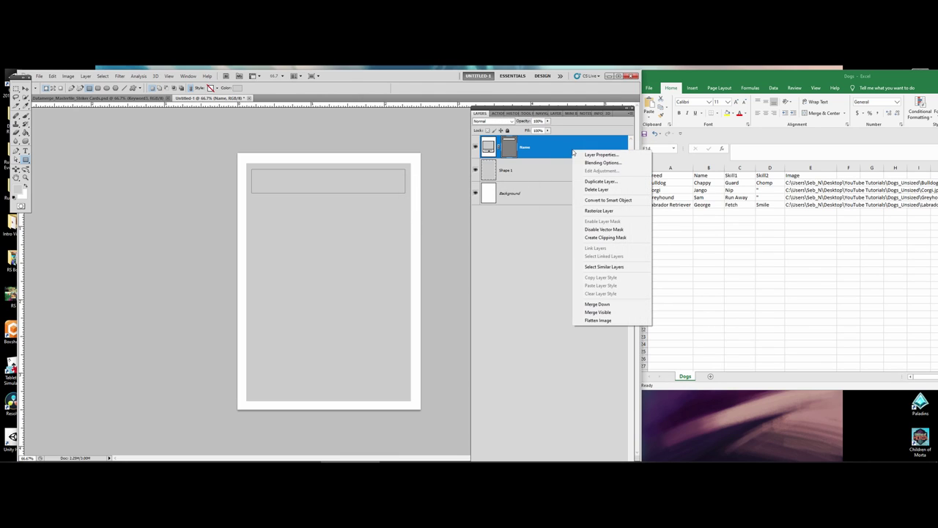
pyautogui.click(594, 210)
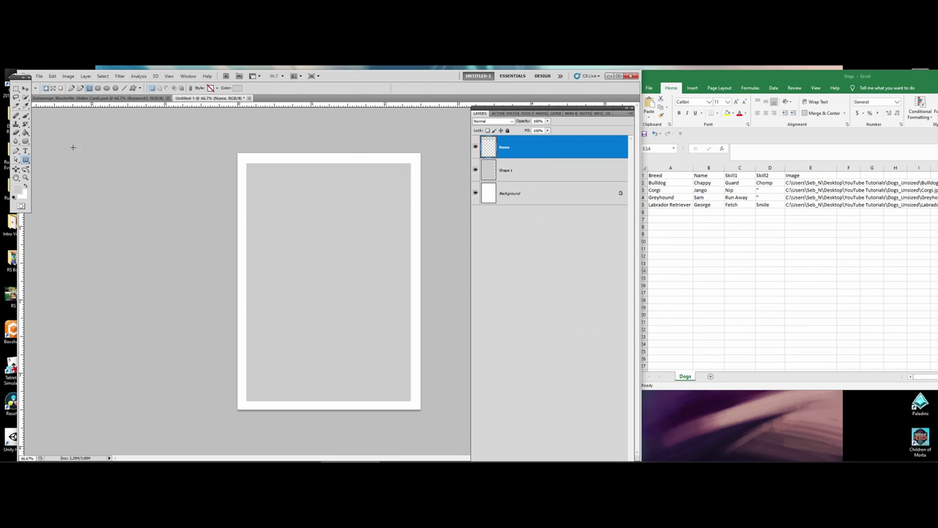
pyautogui.click(475, 170)
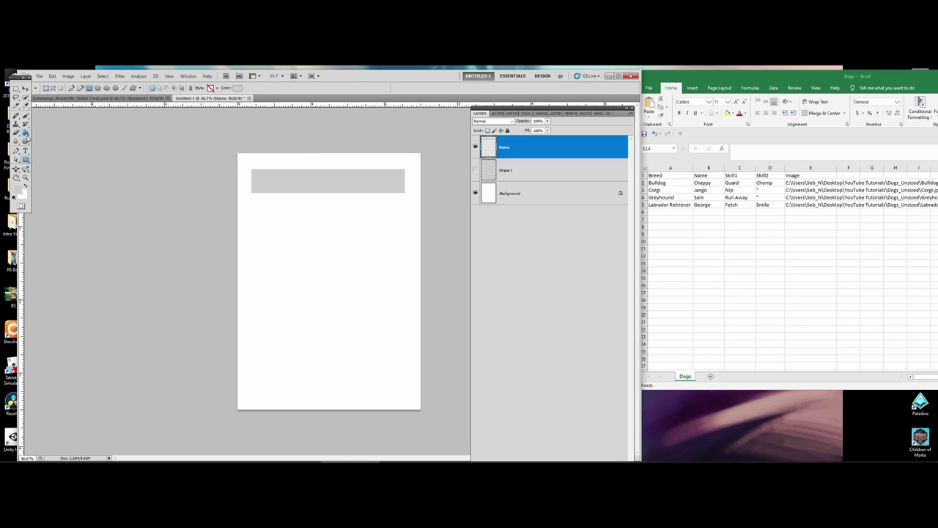
pyautogui.click(18, 189)
pyautogui.click(215, 181)
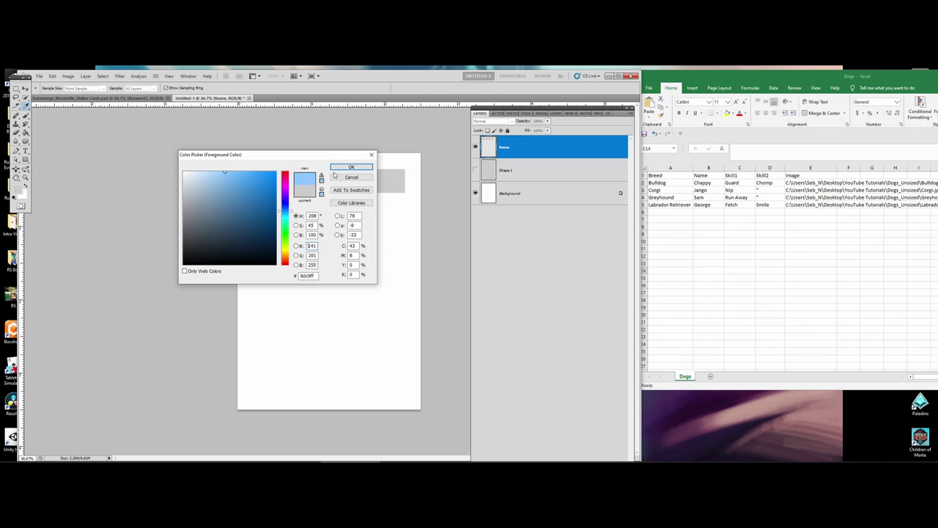
pyautogui.click(346, 168)
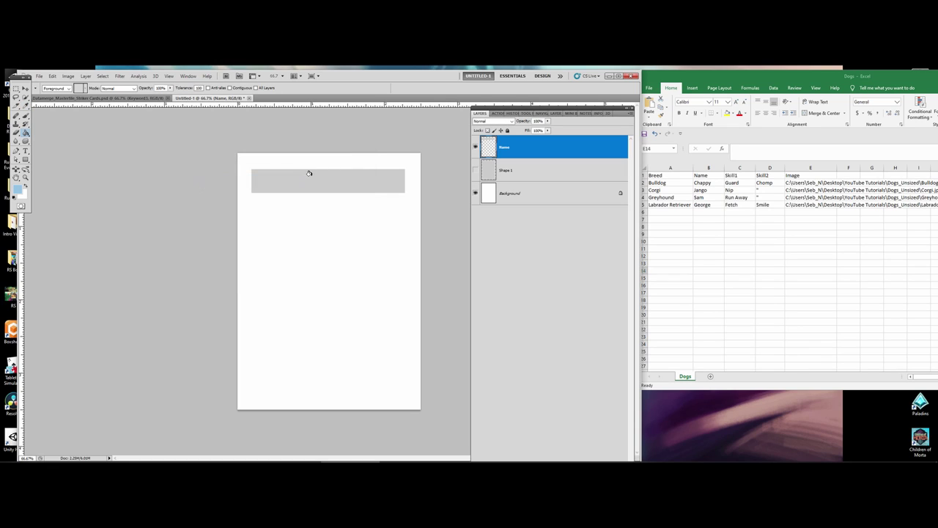
pyautogui.click(308, 172)
pyautogui.click(475, 170)
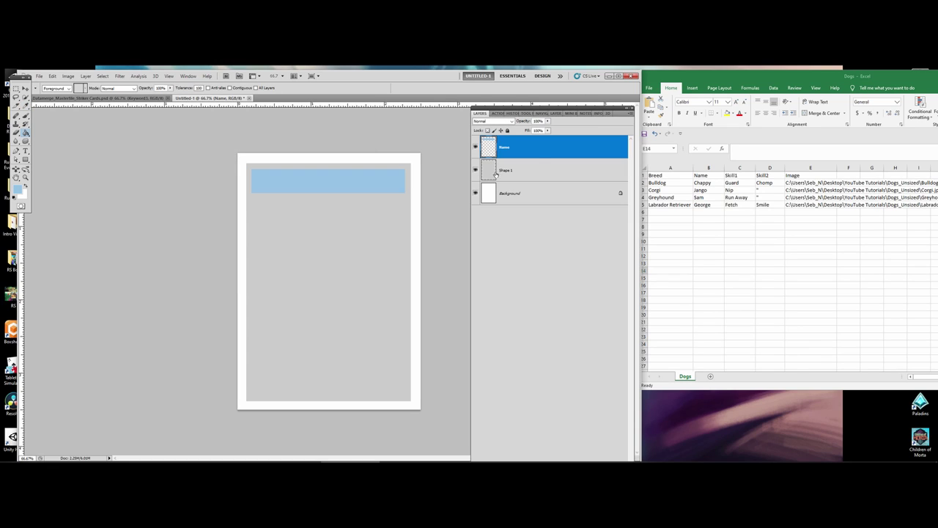
# Draw a large light-blue rectangle below the Name bar, above the Shape 1 layer, and rename its layer Image.
pyautogui.click(530, 169)
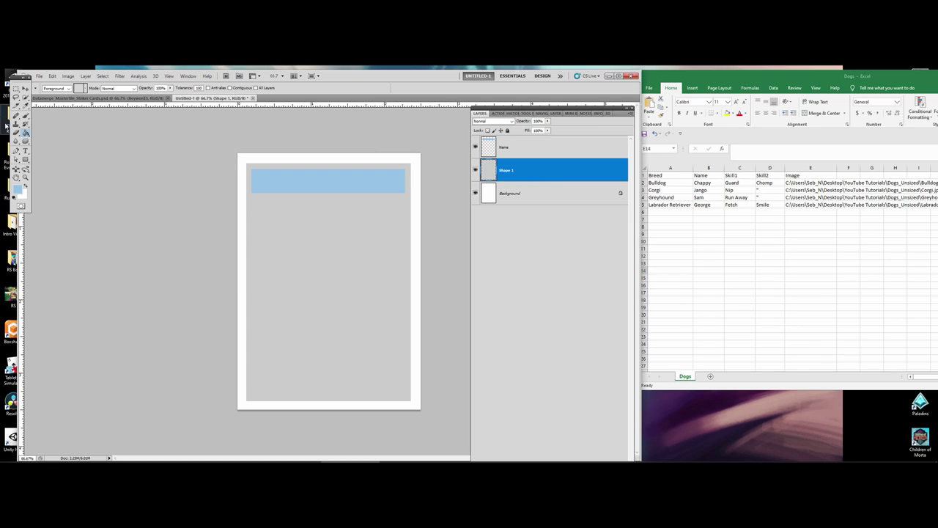
pyautogui.click(25, 159)
pyautogui.moveTo(26, 160); pyautogui.dragTo(53, 161)
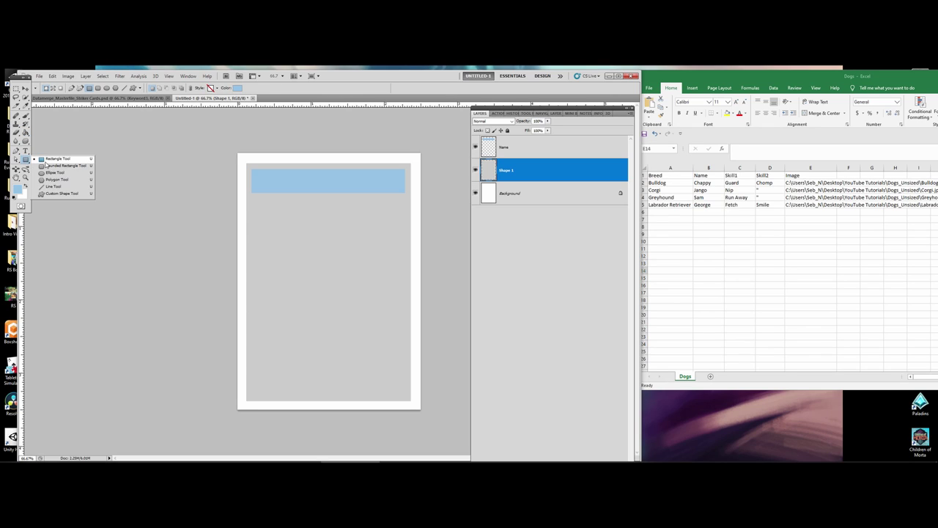
pyautogui.moveTo(252, 202); pyautogui.dragTo(404, 312)
pyautogui.rightClick(535, 167)
pyautogui.click(551, 171)
pyautogui.write('Ima')
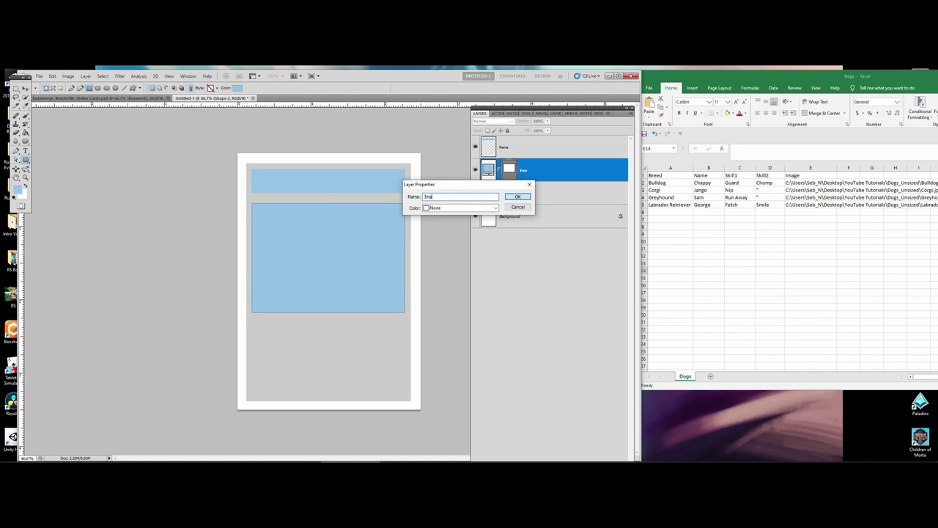
pyautogui.write('ge')
pyautogui.press('Return')
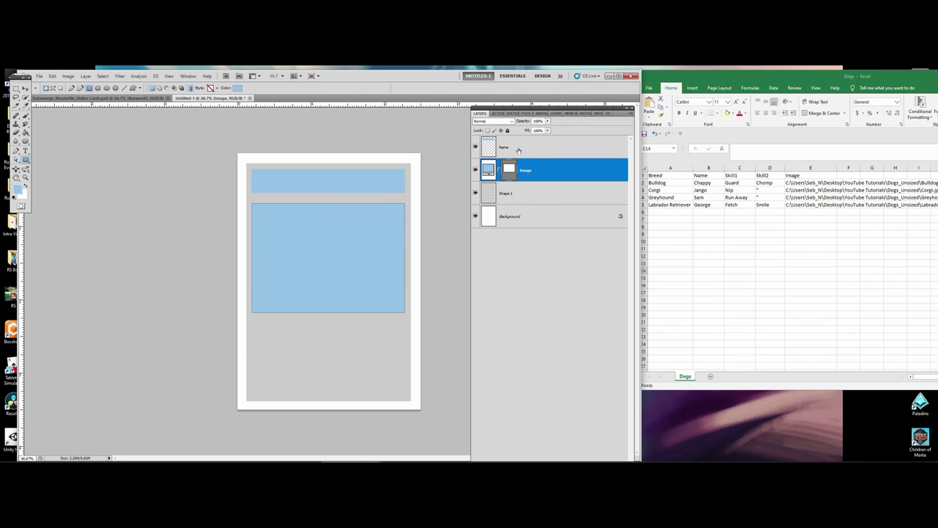
# Rasterize the Image layer.
pyautogui.click(518, 150)
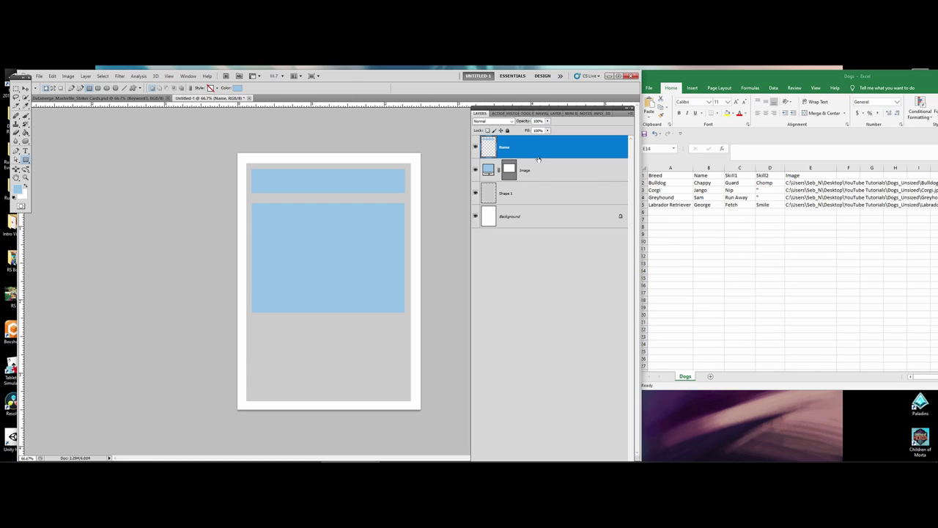
pyautogui.click(537, 174)
pyautogui.rightClick(545, 170)
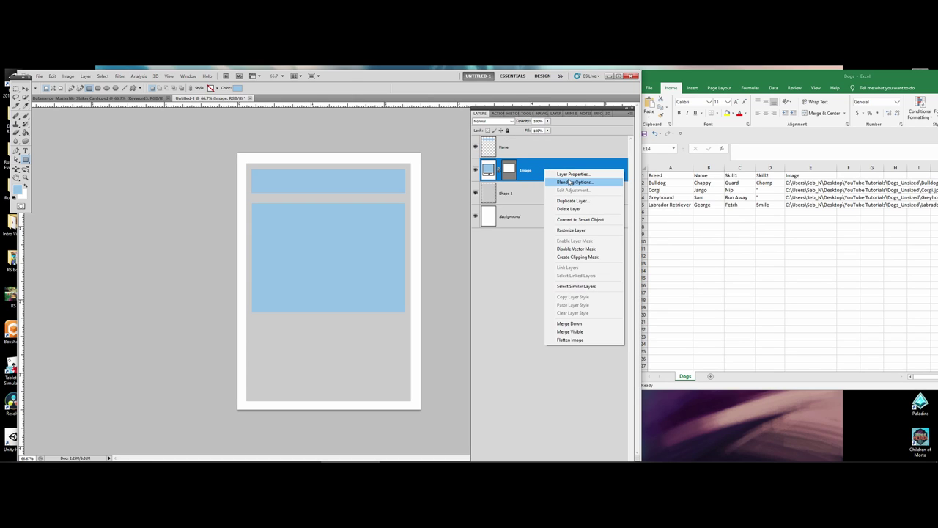
pyautogui.rightClick(560, 171)
pyautogui.click(574, 223)
pyautogui.click(798, 235)
pyautogui.click(663, 174)
pyautogui.moveTo(664, 176); pyautogui.dragTo(875, 207)
pyautogui.click(704, 240)
# Draw a light-blue bar below the image rectangle and rename its layer Skills.
pyautogui.click(517, 202)
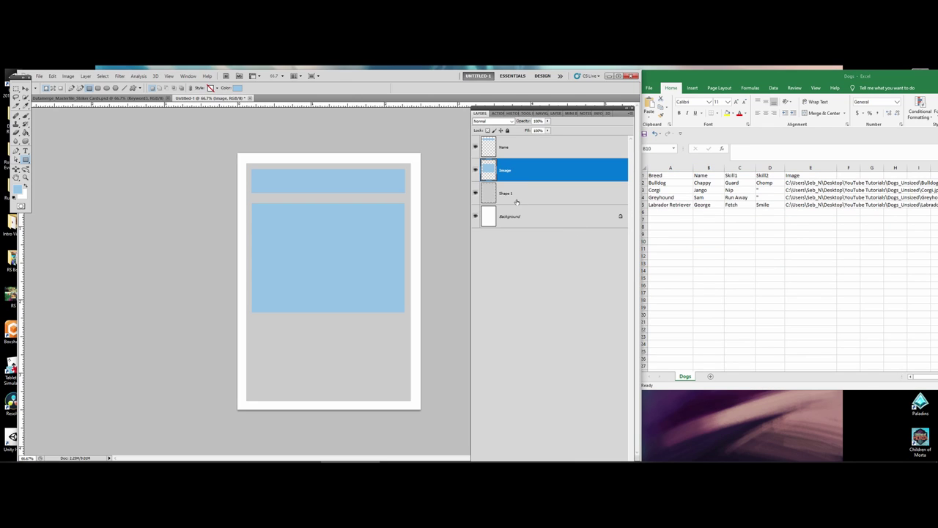
pyautogui.click(524, 192)
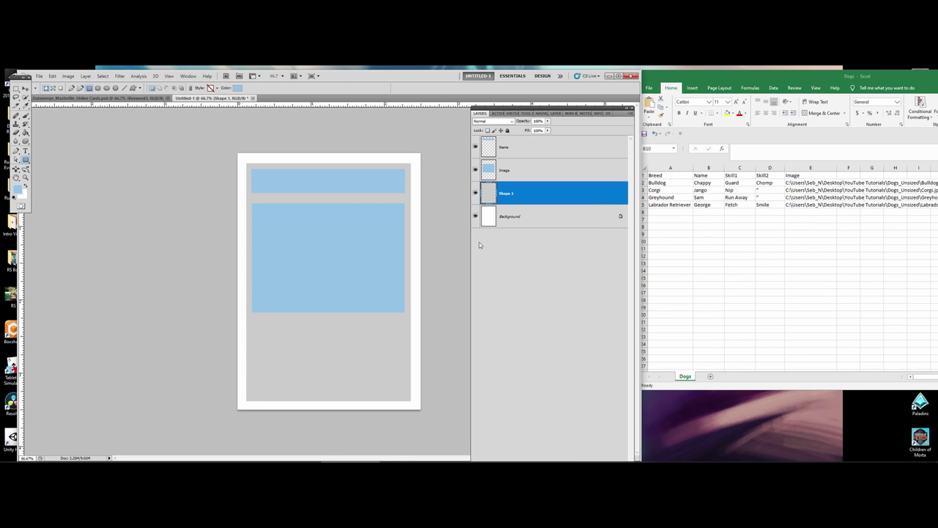
pyautogui.click(25, 88)
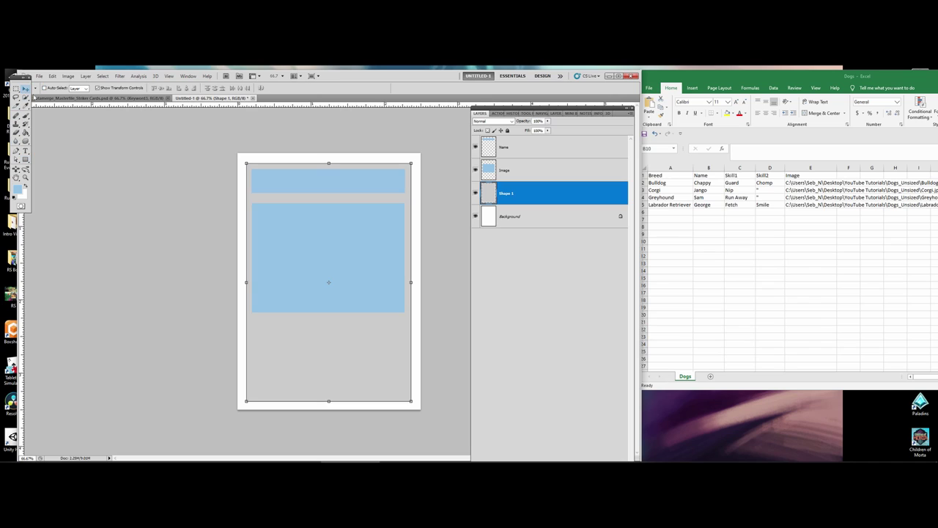
pyautogui.click(514, 179)
pyautogui.click(25, 160)
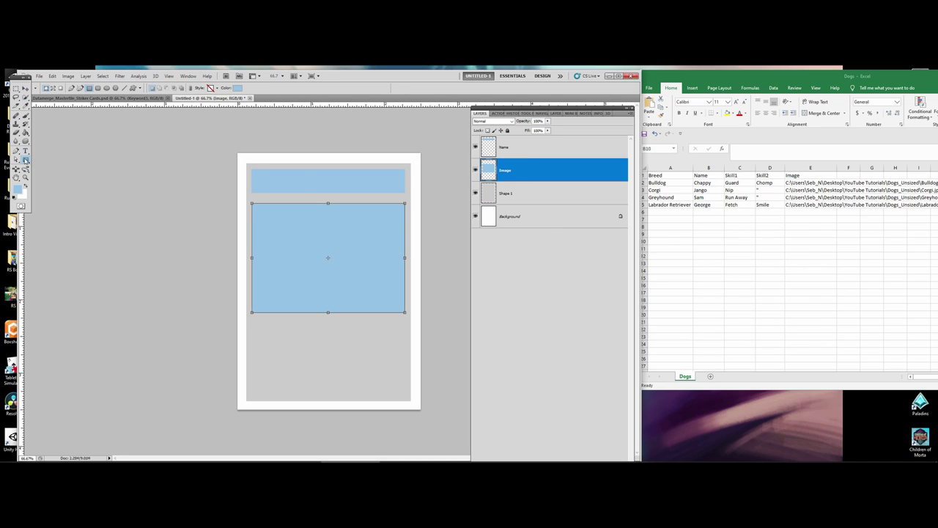
pyautogui.moveTo(252, 324); pyautogui.dragTo(406, 346)
pyautogui.rightClick(552, 173)
pyautogui.click(569, 179)
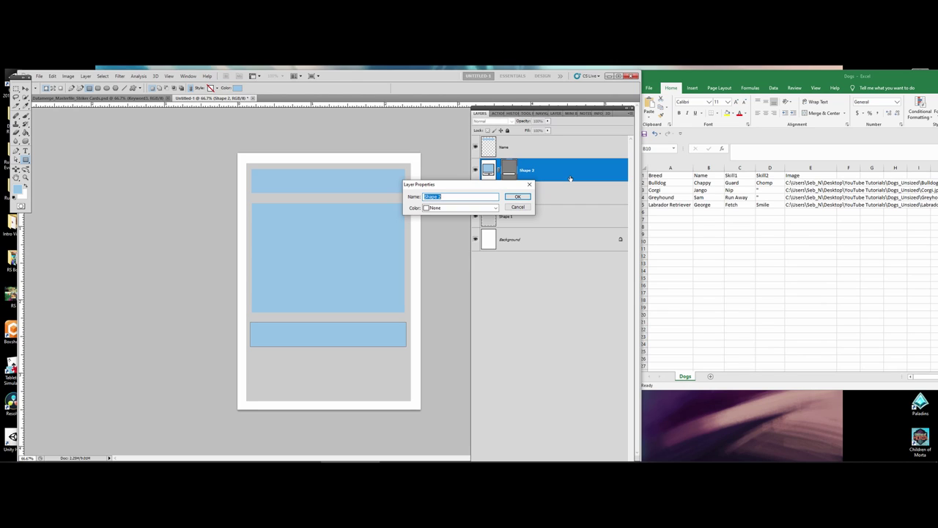
pyautogui.write('Skills')
pyautogui.press('Return')
# Rasterize the Skills layer.
pyautogui.rightClick(547, 171)
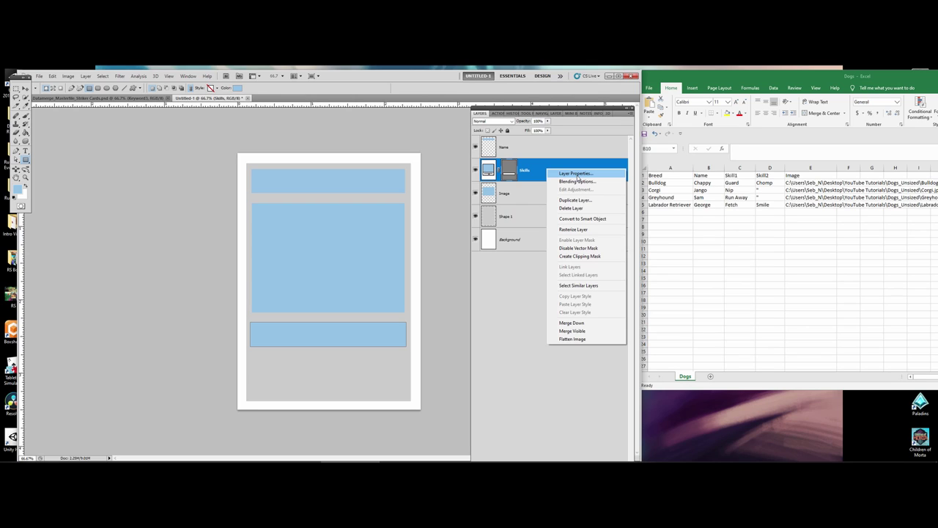
pyautogui.click(575, 174)
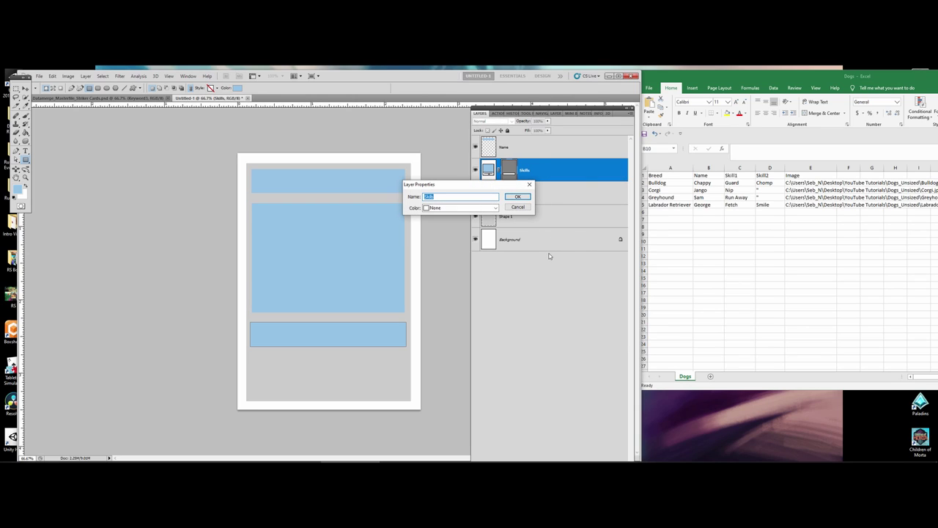
pyautogui.press('Escape')
pyautogui.rightClick(556, 168)
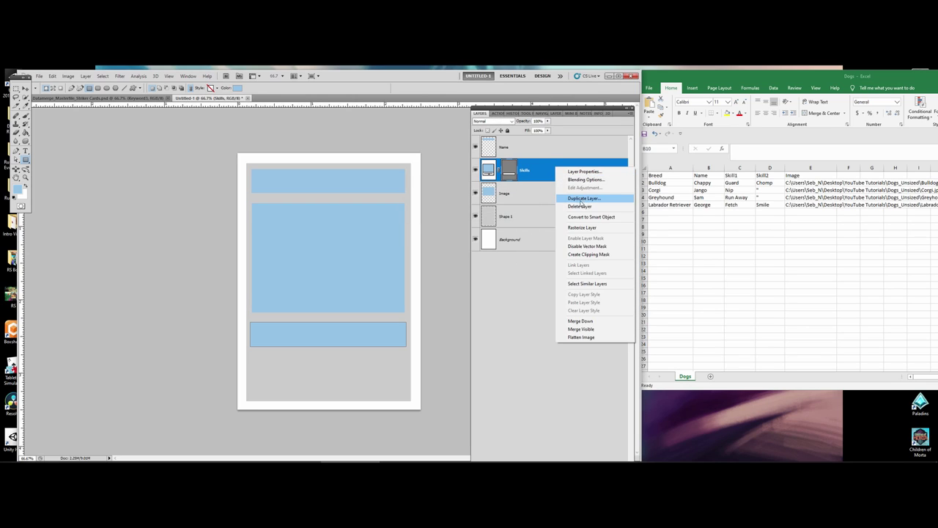
pyautogui.click(580, 227)
pyautogui.click(531, 152)
pyautogui.click(26, 150)
pyautogui.moveTo(255, 172); pyautogui.dragTo(363, 189)
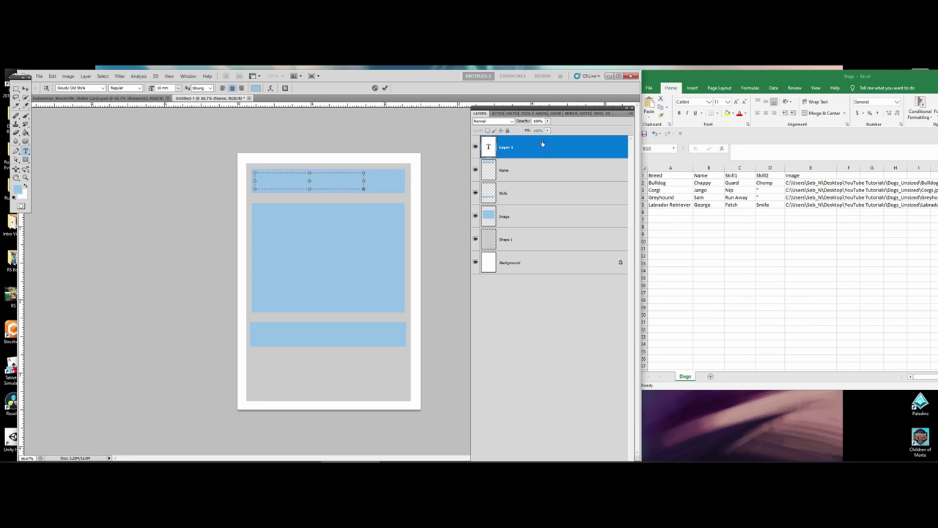
pyautogui.click(537, 147)
pyautogui.rightClick(542, 147)
pyautogui.click(566, 150)
pyautogui.write('Name')
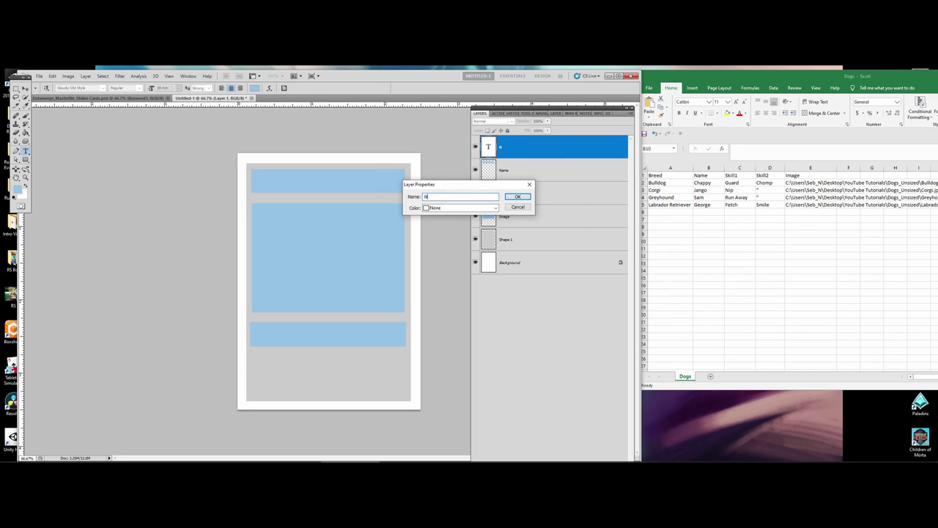
pyautogui.press('Return')
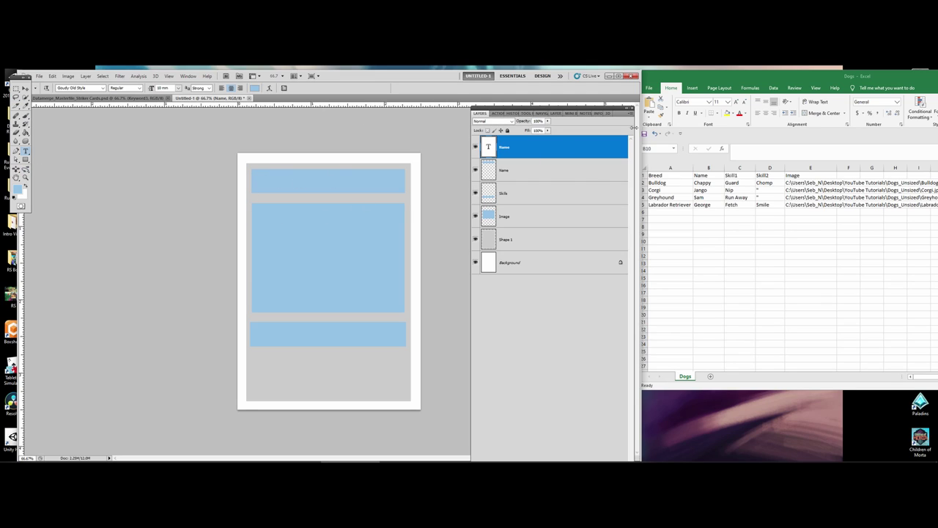
pyautogui.press('Delete')
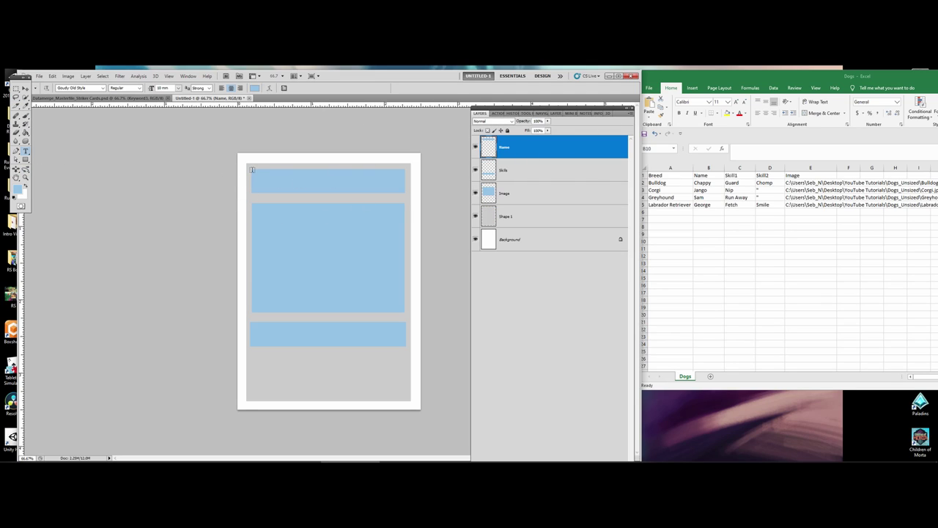
# Set the foreground and text colour to black (000000) and discard the empty text box.
pyautogui.moveTo(253, 172); pyautogui.dragTo(398, 189)
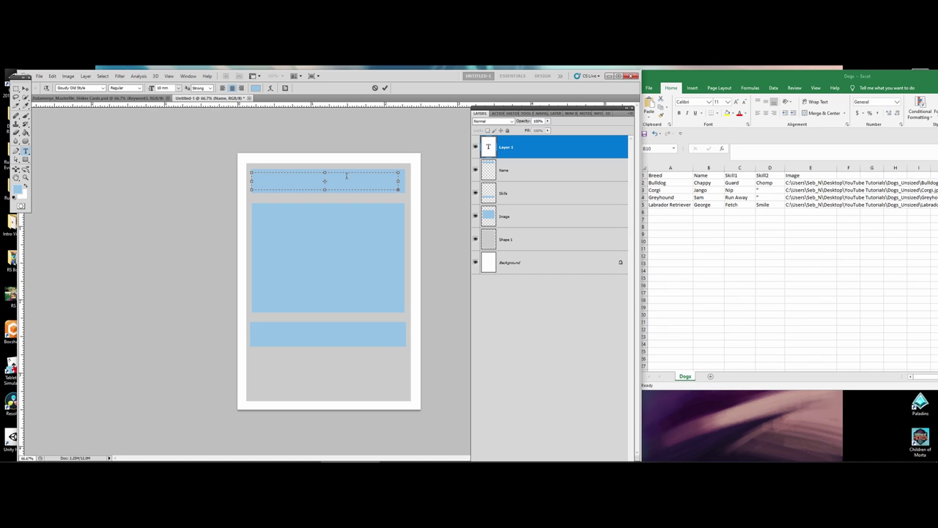
pyautogui.click(19, 191)
pyautogui.click(210, 243)
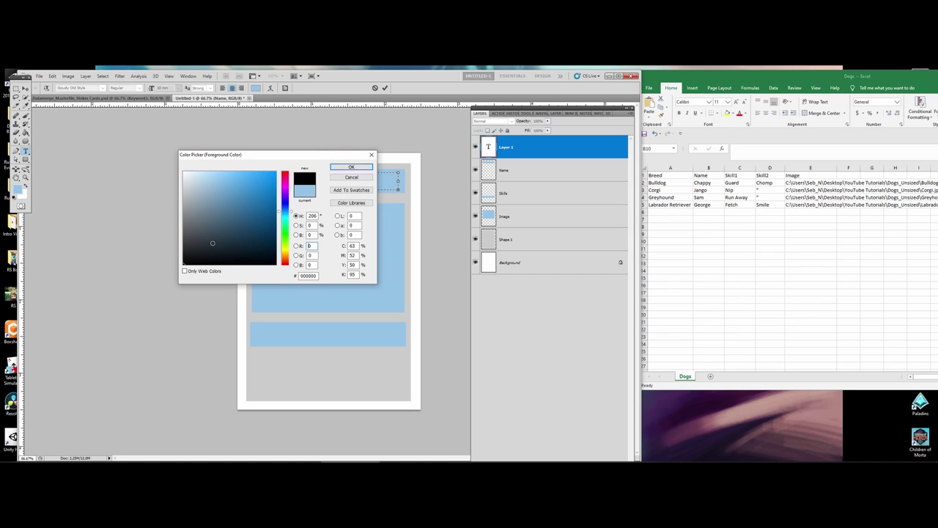
pyautogui.click(340, 183)
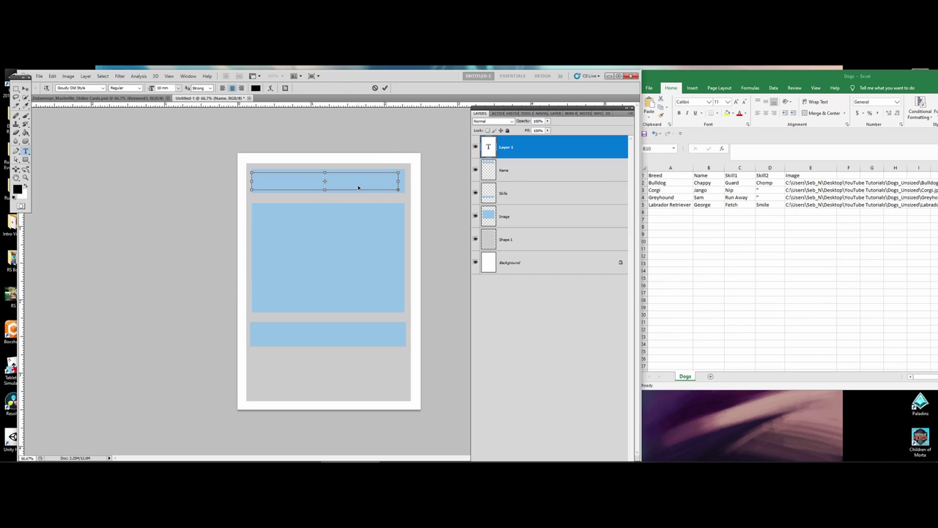
pyautogui.press('Escape')
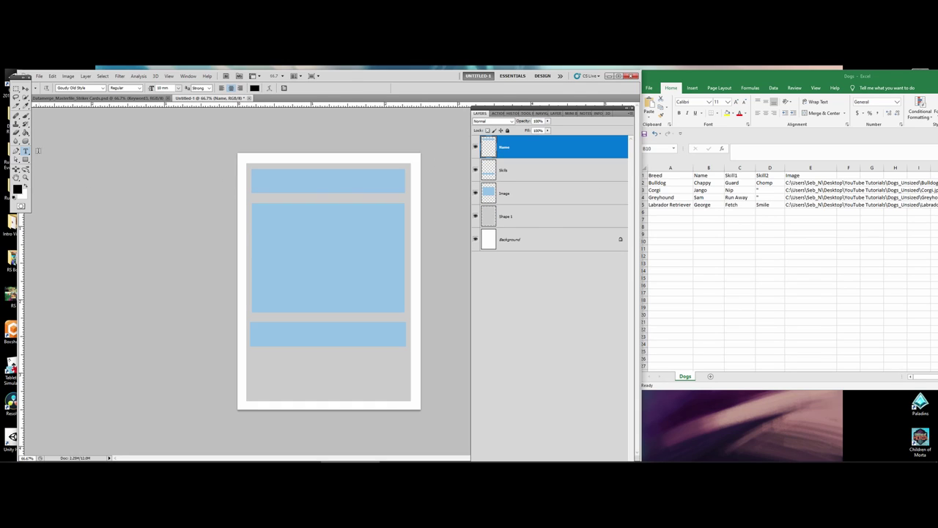
# Add a text box over the Name bar containing the placeholder text "Name of Dog".
pyautogui.moveTo(251, 169); pyautogui.dragTo(394, 192)
pyautogui.write('Name of D')
pyautogui.write('o')
pyautogui.press('BackSpace')
pyautogui.press('BackSpace')
pyautogui.hotkey('ctrl', 'a')
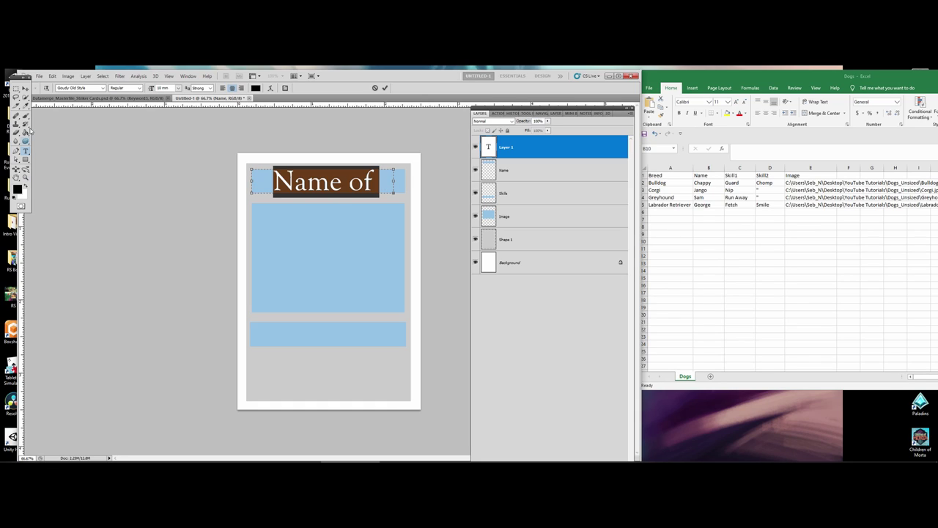
pyautogui.click(25, 87)
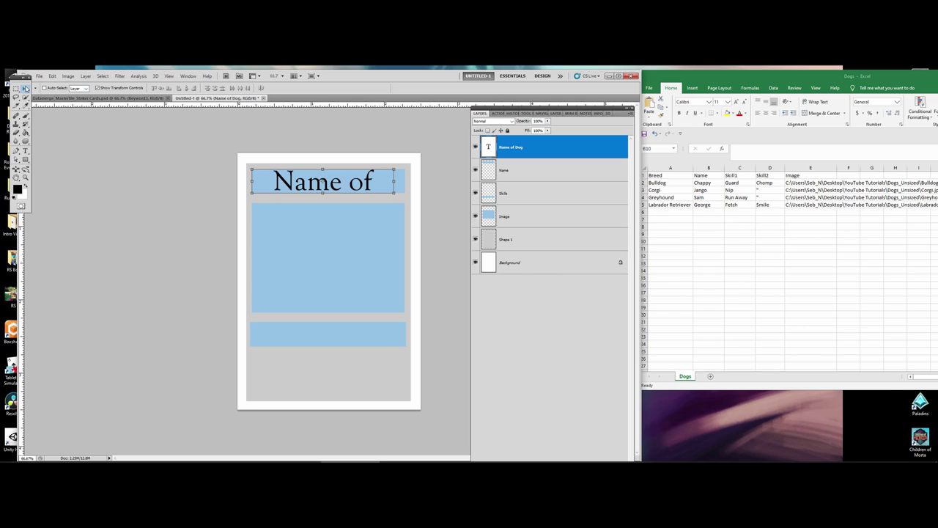
# Set the placeholder text's font size to 8 mm and shift it slightly left and down within the Name bar.
pyautogui.click(187, 76)
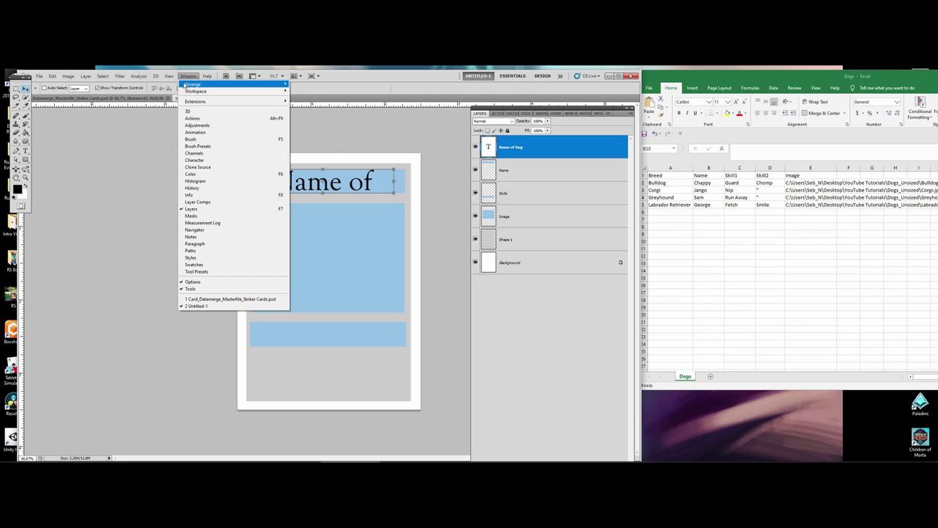
pyautogui.click(195, 160)
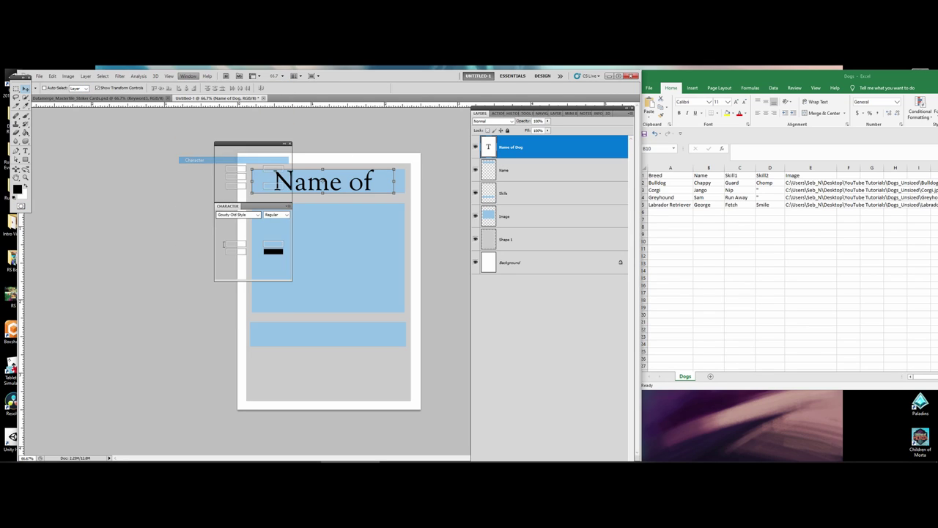
pyautogui.moveTo(247, 140); pyautogui.dragTo(125, 134)
pyautogui.click(114, 213)
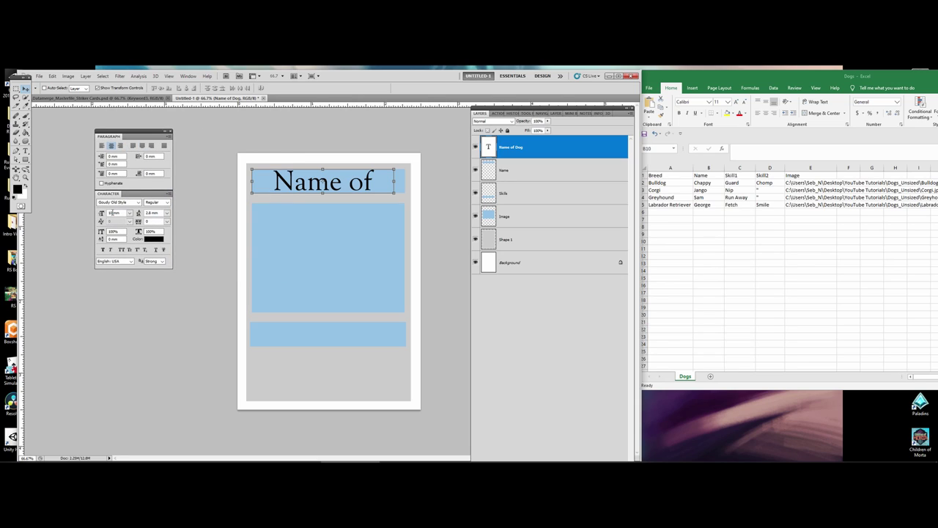
pyautogui.write('6')
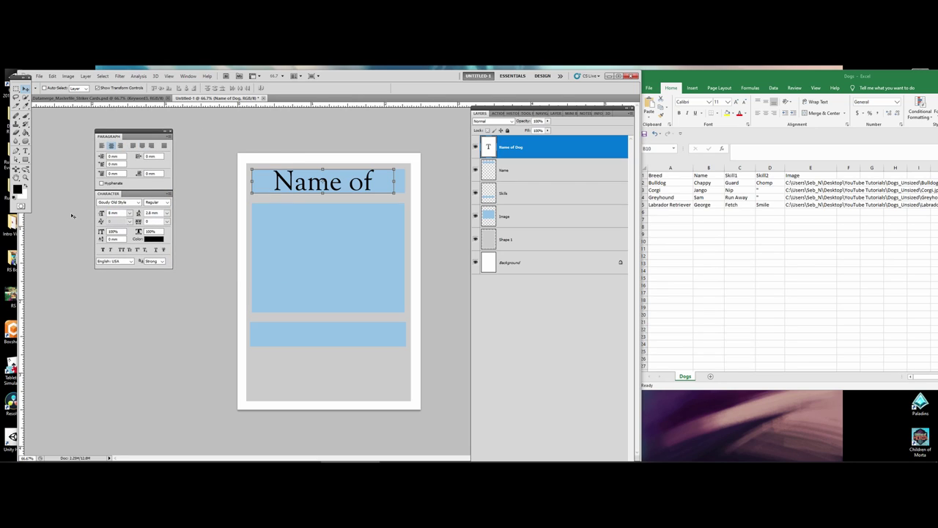
pyautogui.press('Return')
pyautogui.moveTo(322, 179); pyautogui.dragTo(316, 183)
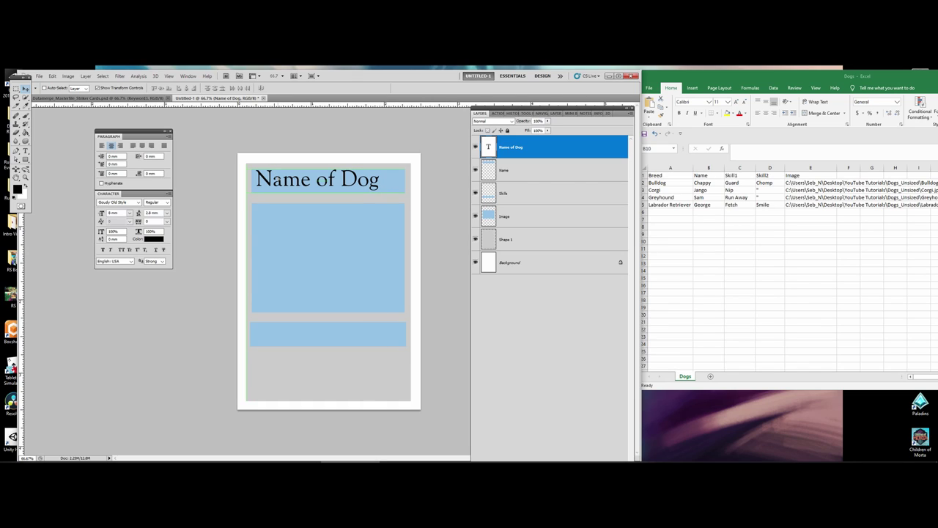
pyautogui.click(322, 183)
pyautogui.click(170, 131)
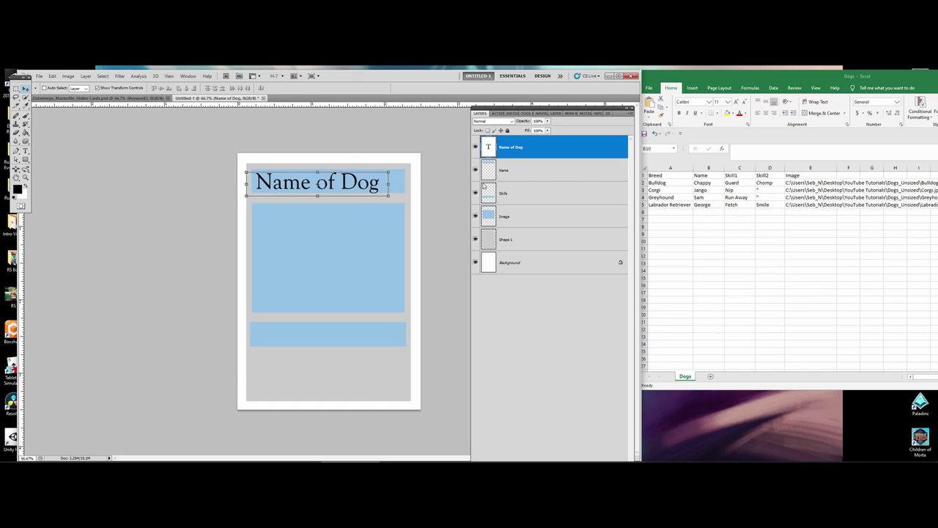
# Rename the "Name of Dog" text layer to Name.
pyautogui.rightClick(531, 155)
pyautogui.click(546, 152)
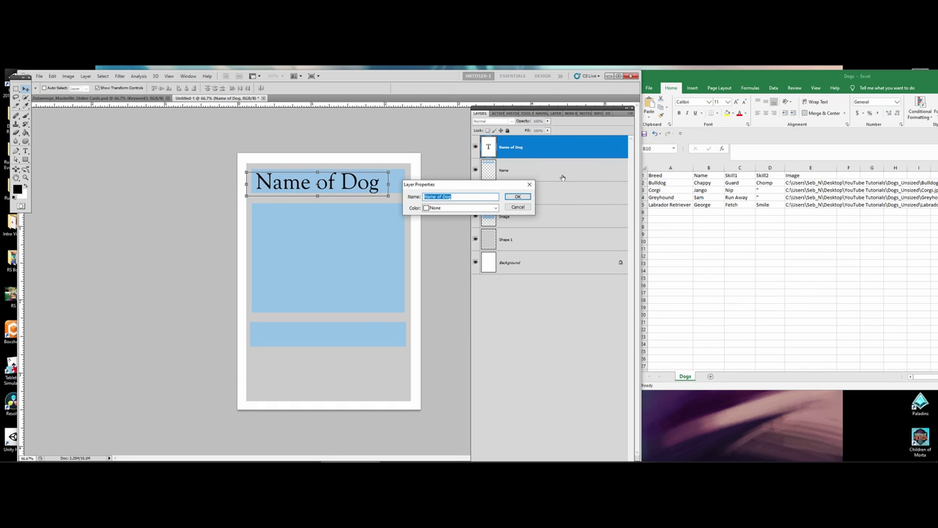
pyautogui.write('Name')
pyautogui.press('Return')
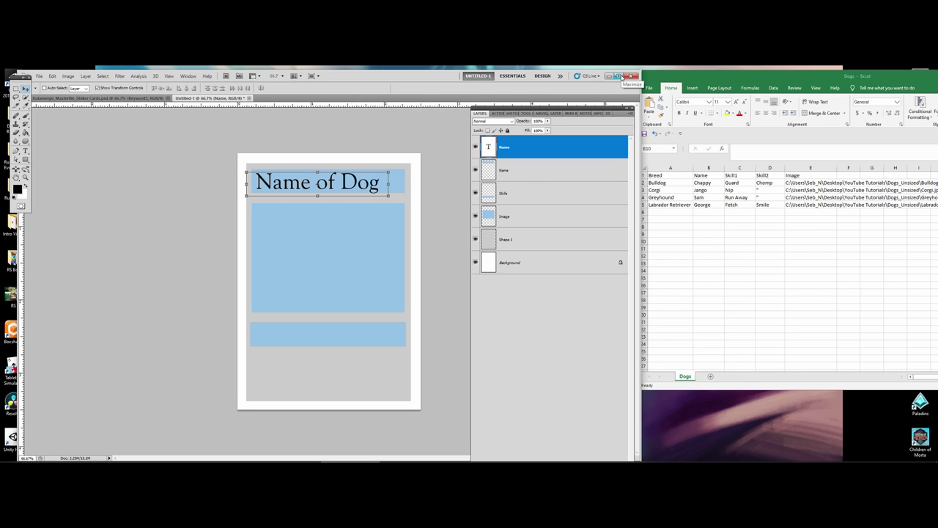
# Maximize the Photoshop window, move the Layers panel clear of the card and widen it.
pyautogui.click(619, 77)
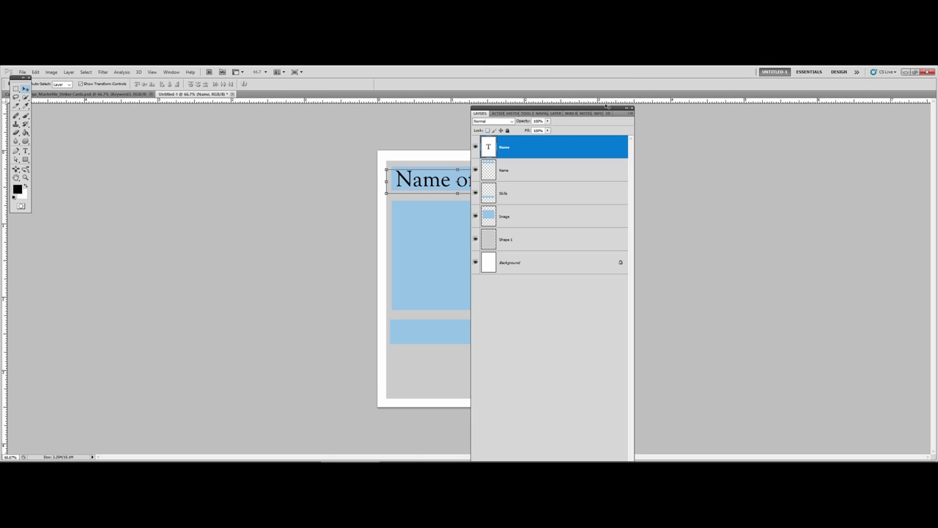
pyautogui.moveTo(604, 111); pyautogui.dragTo(880, 114)
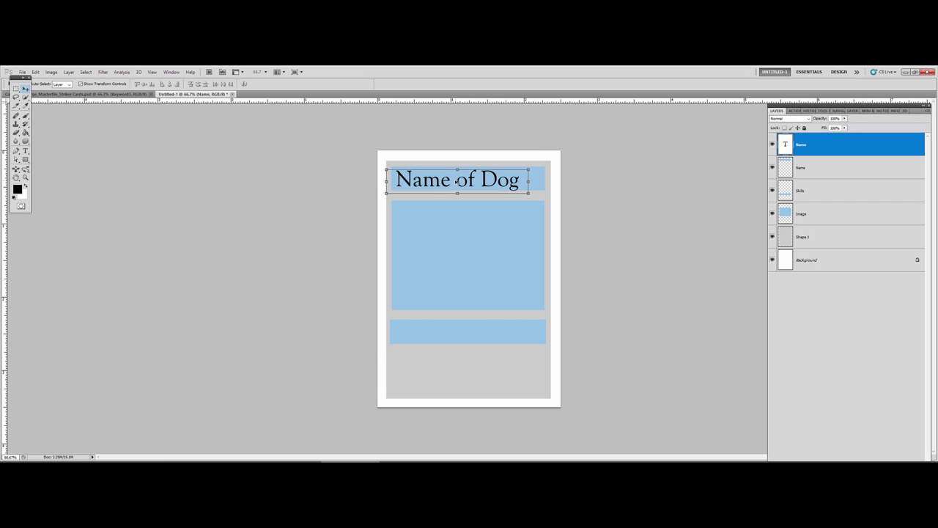
pyautogui.moveTo(768, 120); pyautogui.dragTo(607, 123)
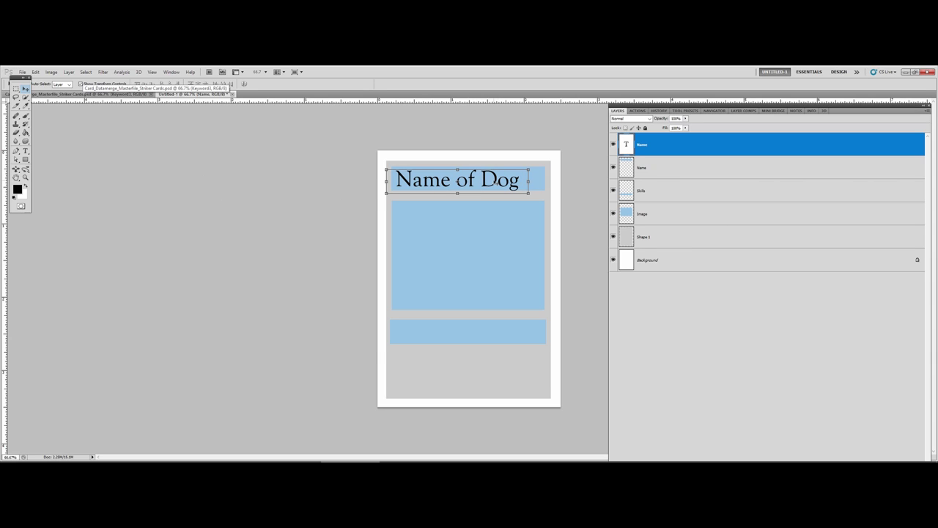
# Set the blend mode of the Name text layer to Multiply.
pyautogui.rightClick(495, 182)
pyautogui.click(497, 185)
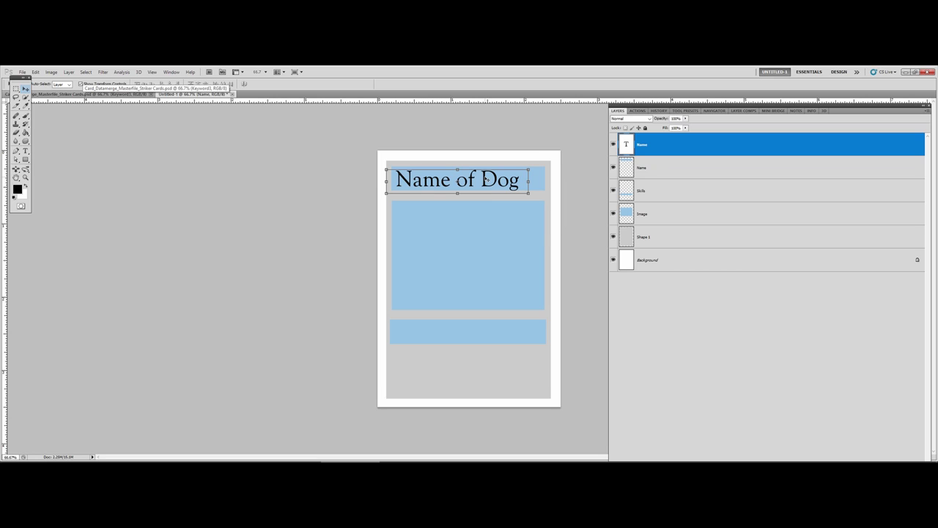
pyautogui.rightClick(691, 145)
pyautogui.click(708, 156)
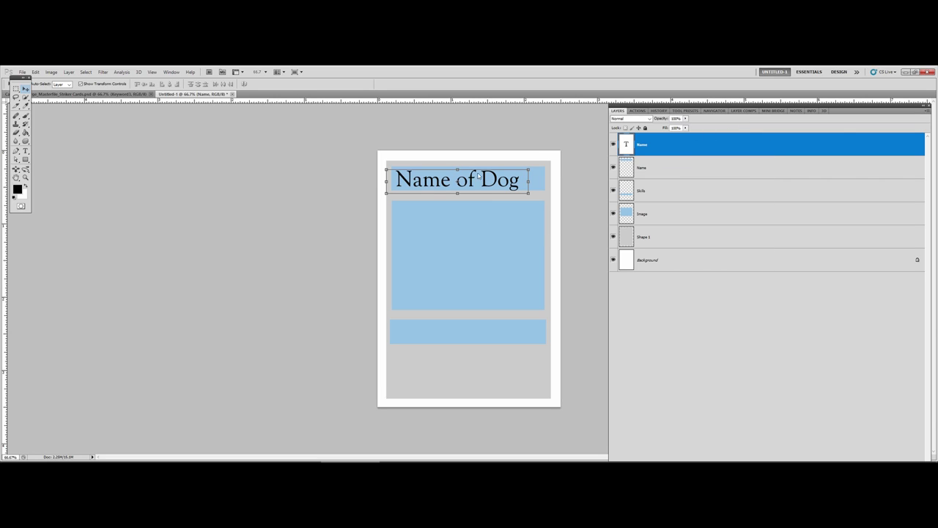
pyautogui.click(186, 162)
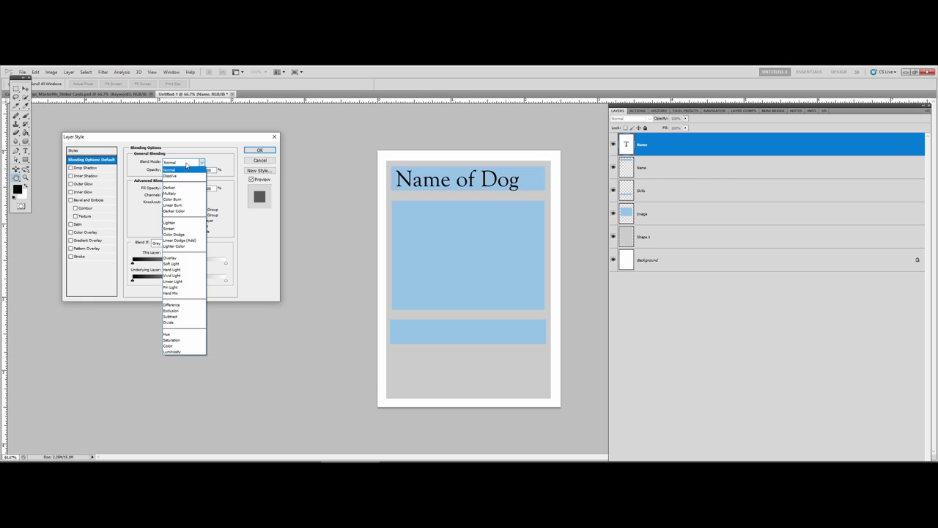
pyautogui.click(172, 193)
pyautogui.click(259, 149)
# Select all of the "Name of Dog" text and set the black value of its colour to 100%.
pyautogui.press('v')
pyautogui.click(25, 150)
pyautogui.click(454, 180)
pyautogui.hotkey('ctrl', 'a')
pyautogui.click(17, 189)
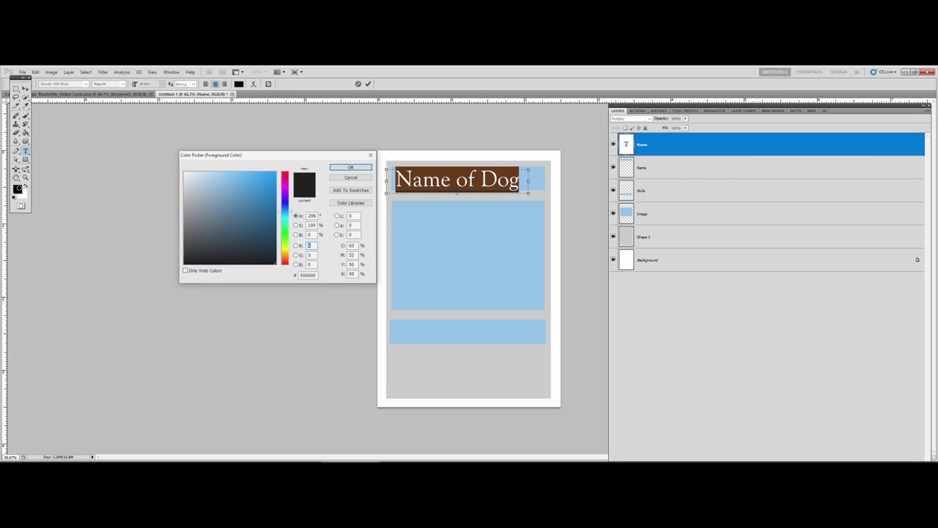
pyautogui.doubleClick(353, 274)
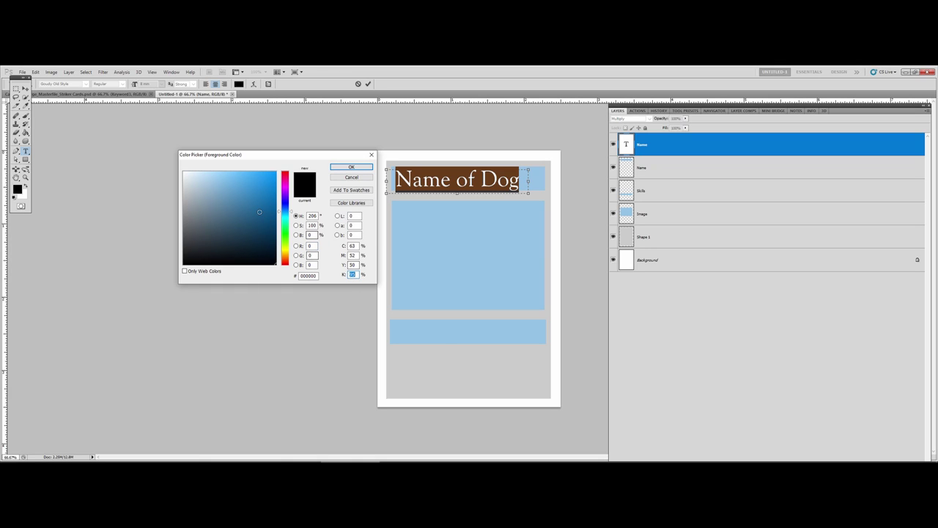
pyautogui.write('100')
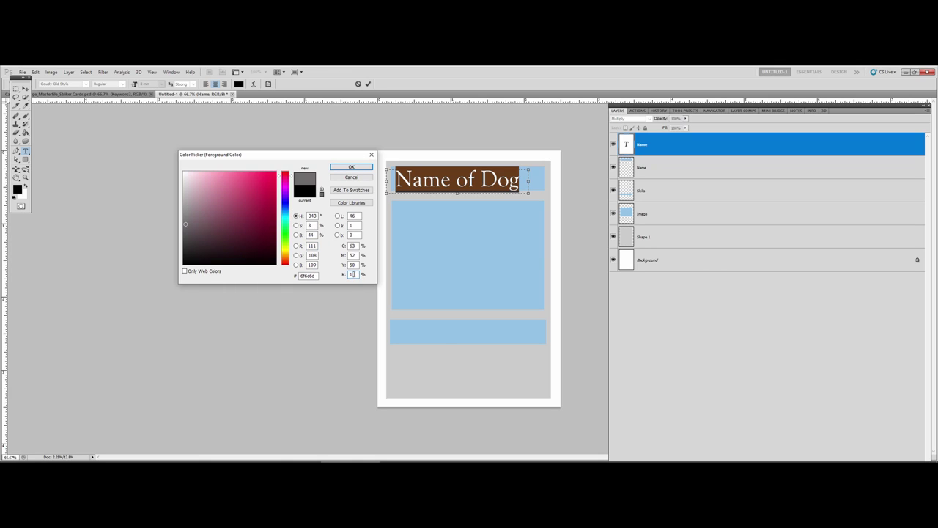
# Set the yellow, magenta and cyan values of the text colour to 0%.
pyautogui.doubleClick(353, 265)
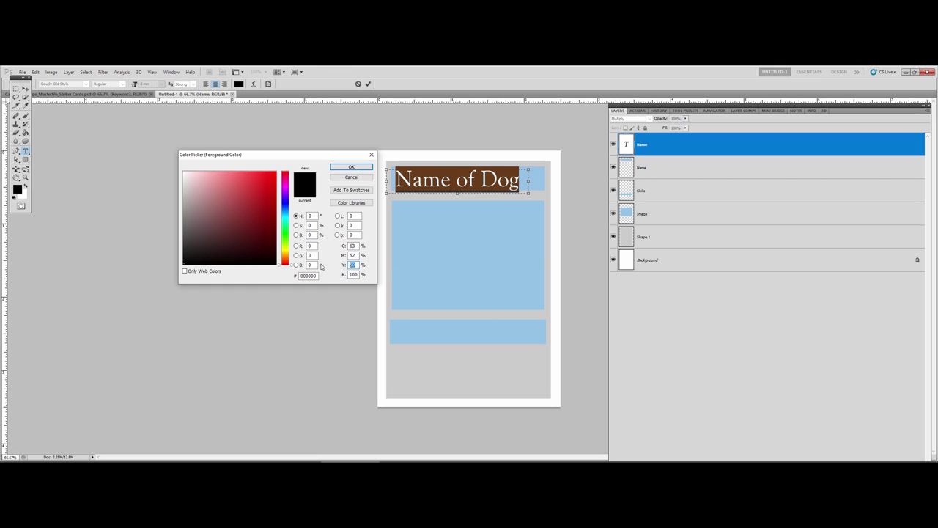
pyautogui.write('500')
pyautogui.press('Return')
pyautogui.write('0')
pyautogui.doubleClick(354, 255)
pyautogui.write('0')
pyautogui.doubleClick(353, 246)
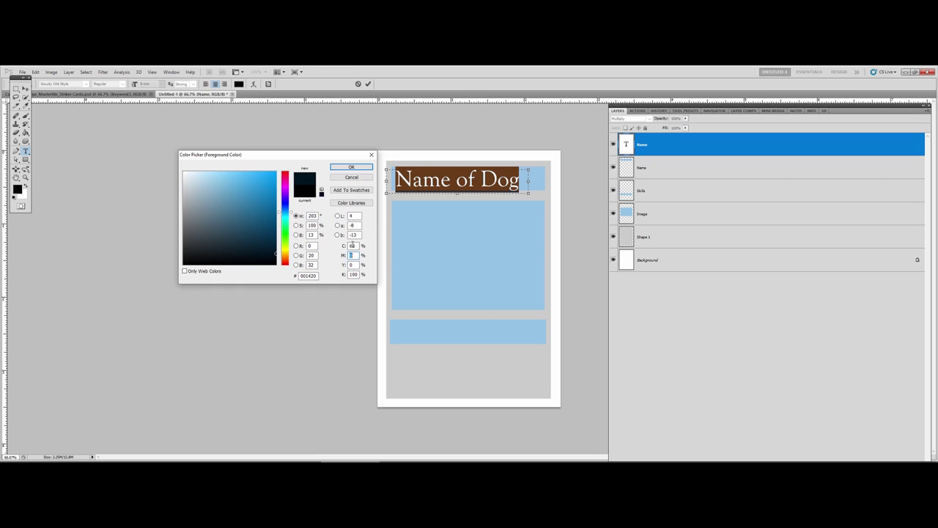
pyautogui.write('0')
# Set the text colour's magenta and cyan values to 40% each and apply the colour.
pyautogui.doubleClick(353, 274)
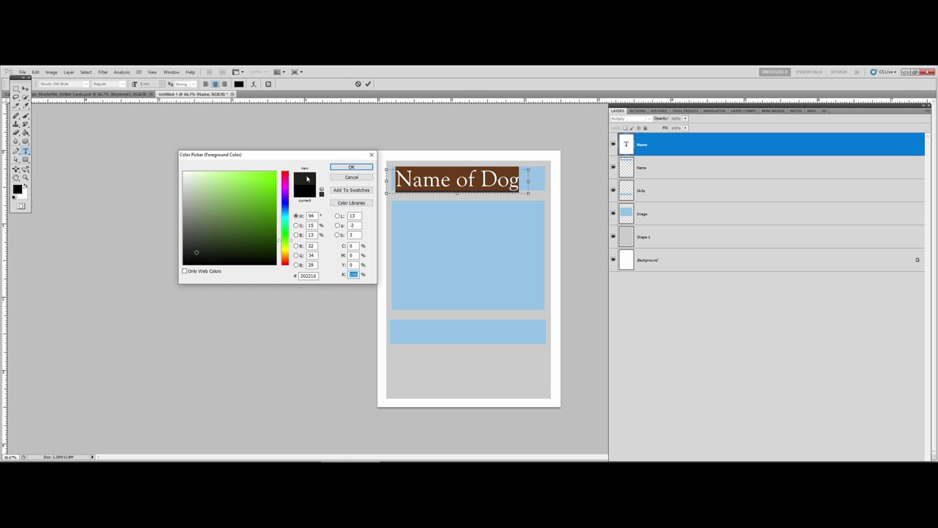
pyautogui.click(353, 265)
pyautogui.click(352, 255)
pyautogui.write('40')
pyautogui.click(353, 246)
pyautogui.write('40')
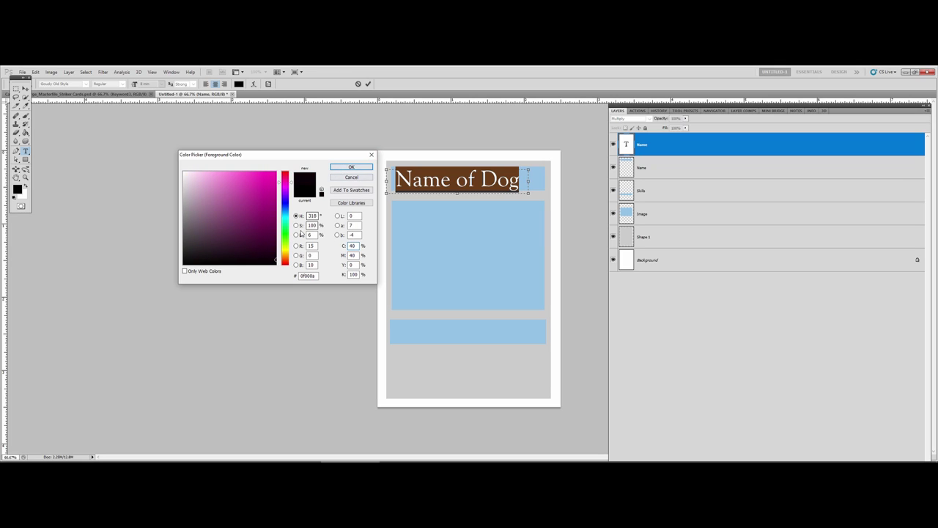
pyautogui.click(350, 168)
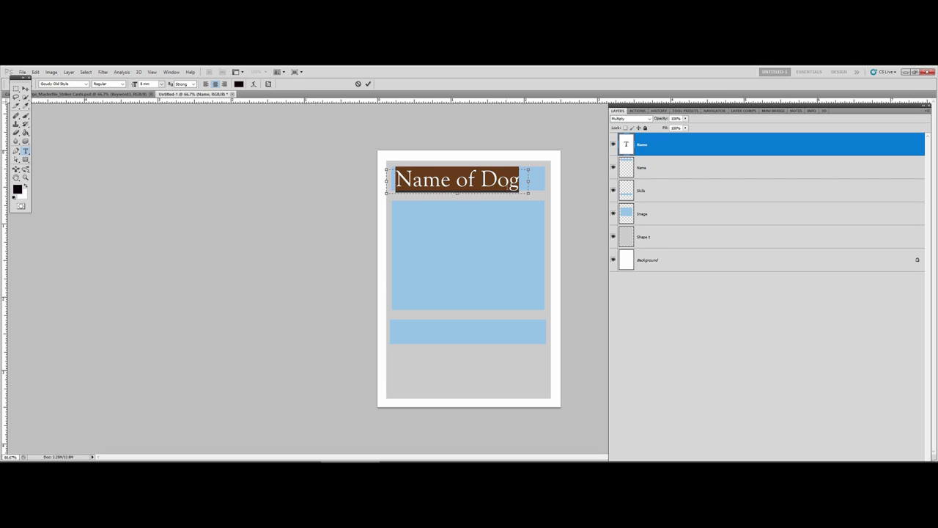
# Check the blending options of the Name text layer.
pyautogui.rightClick(693, 141)
pyautogui.click(708, 152)
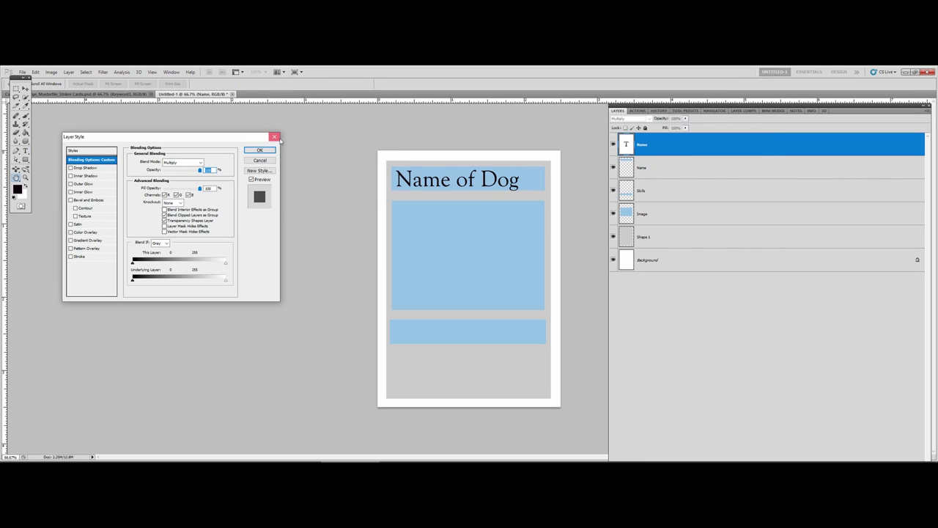
pyautogui.click(274, 137)
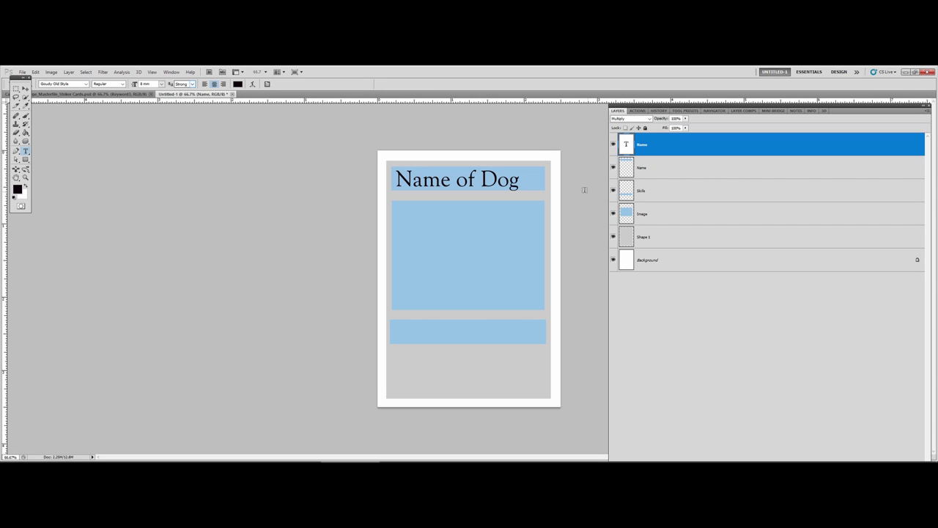
# Examine the letter edges of the "Name of Dog" text at high magnification and at full-card size.
pyautogui.click(470, 176)
pyautogui.moveTo(413, 180); pyautogui.dragTo(520, 180)
pyautogui.hotkey('ctrl', 'a')
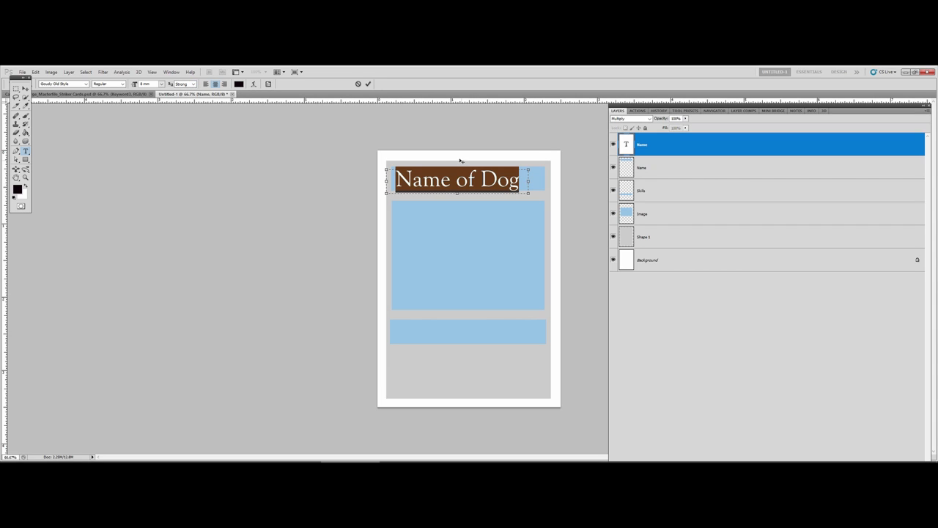
pyautogui.click(440, 180)
pyautogui.scroll(3, 449, 148)
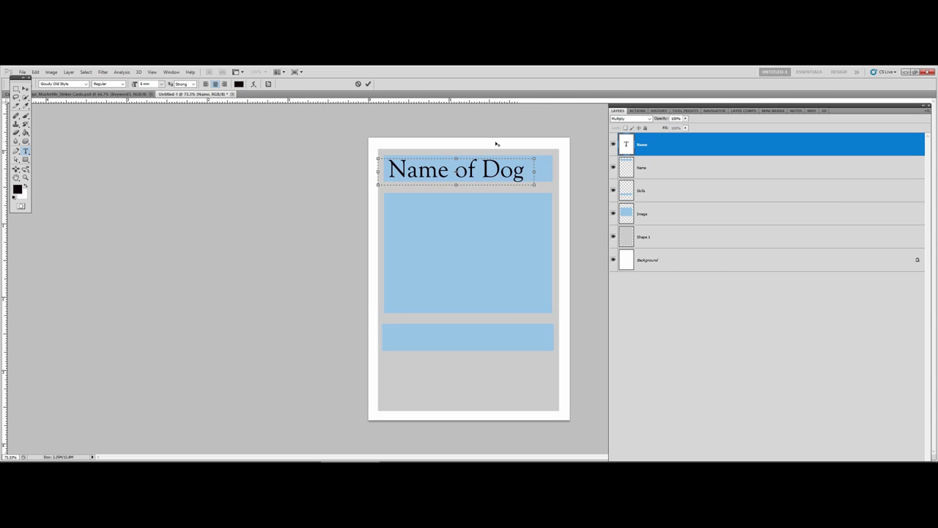
pyautogui.scroll(5, 449, 148)
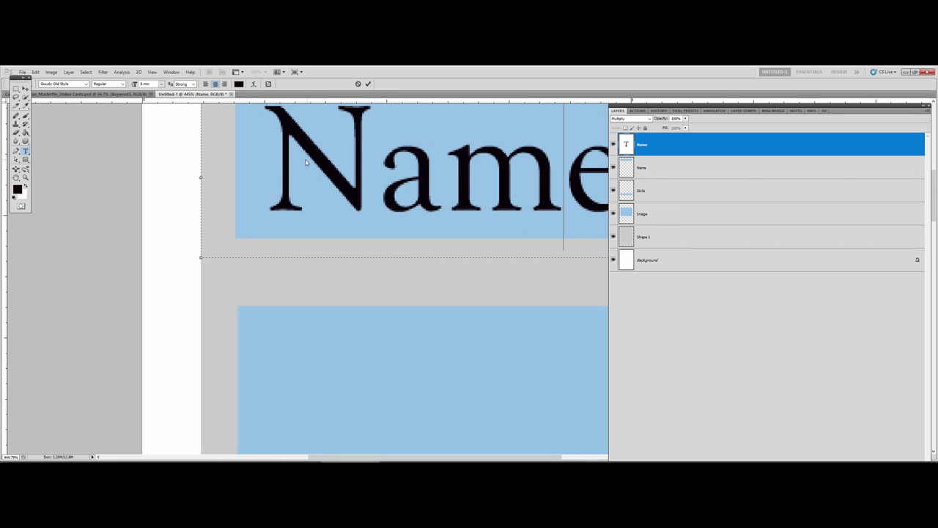
pyautogui.scroll(-1, 370, 147)
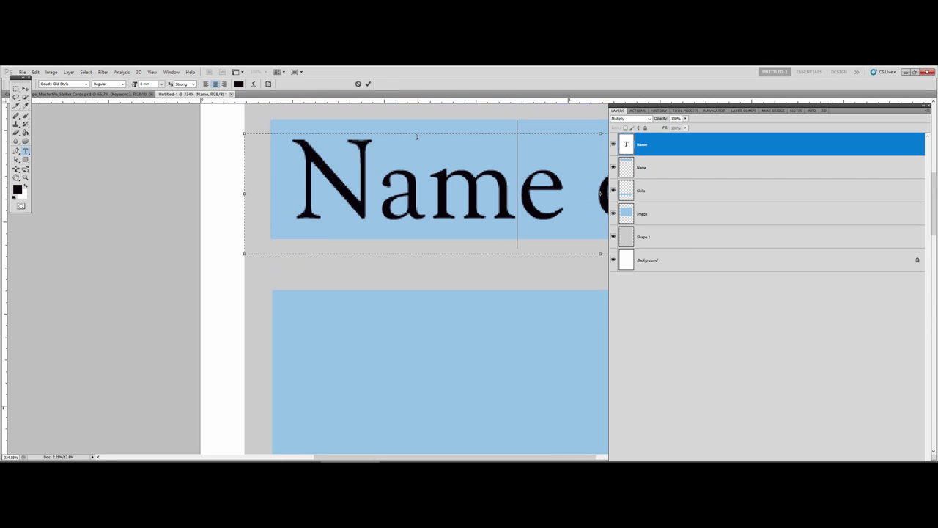
pyautogui.scroll(2, 459, 180)
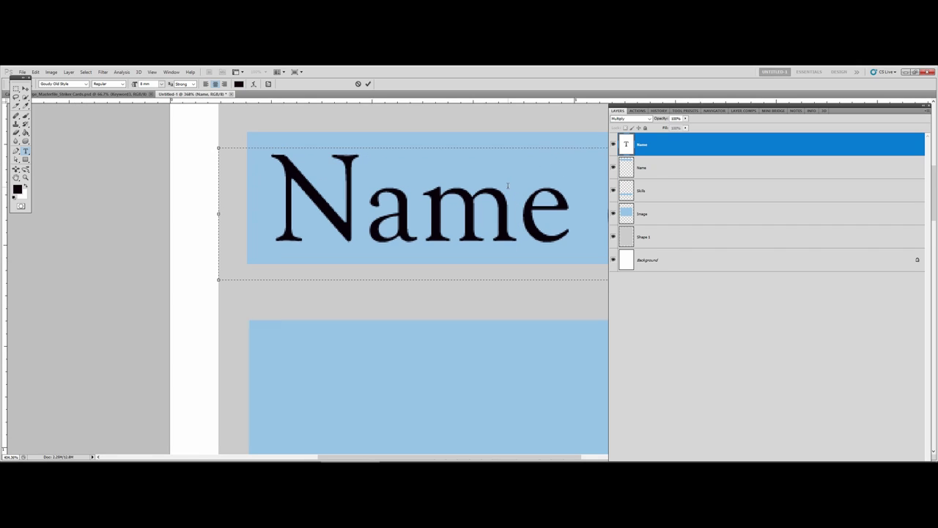
pyautogui.scroll(2, 503, 191)
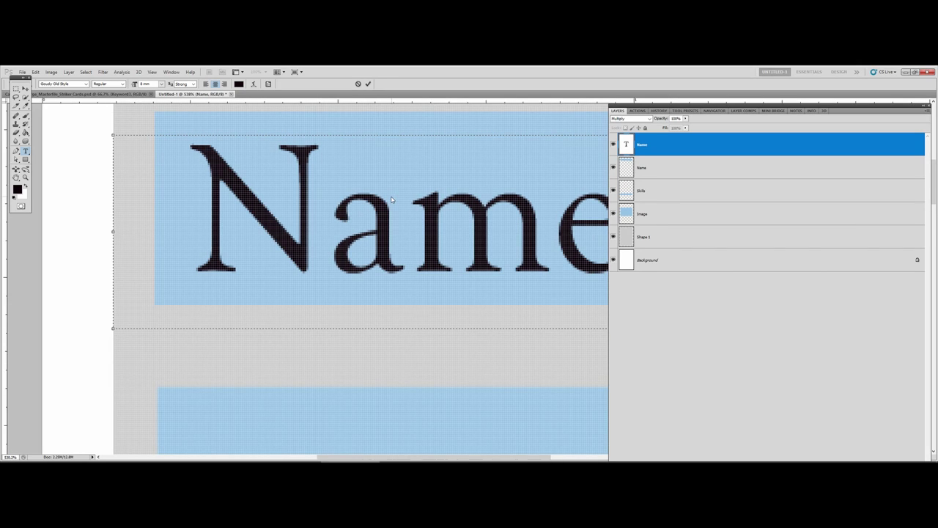
pyautogui.moveTo(190, 189); pyautogui.dragTo(268, 189)
pyautogui.moveTo(192, 153); pyautogui.dragTo(291, 198)
pyautogui.click(291, 199)
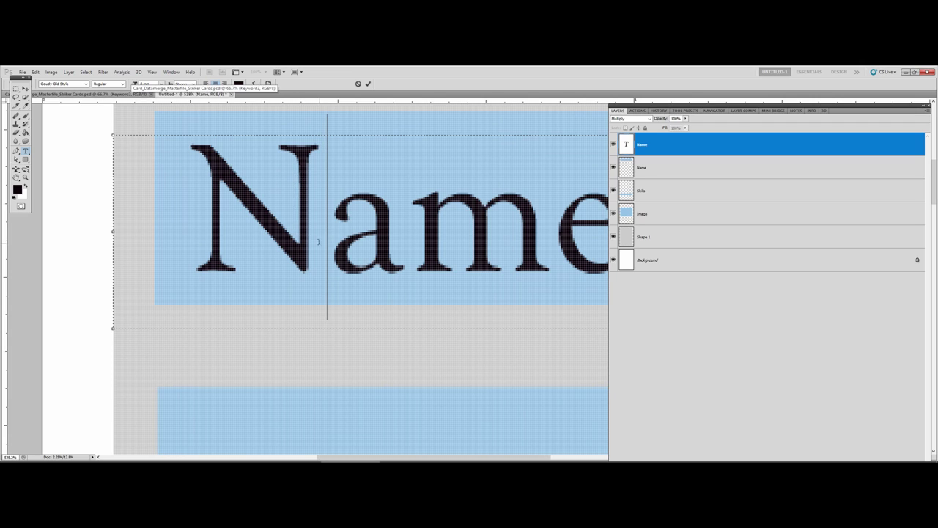
pyautogui.scroll(-2, 319, 240)
pyautogui.scroll(-2, 491, 253)
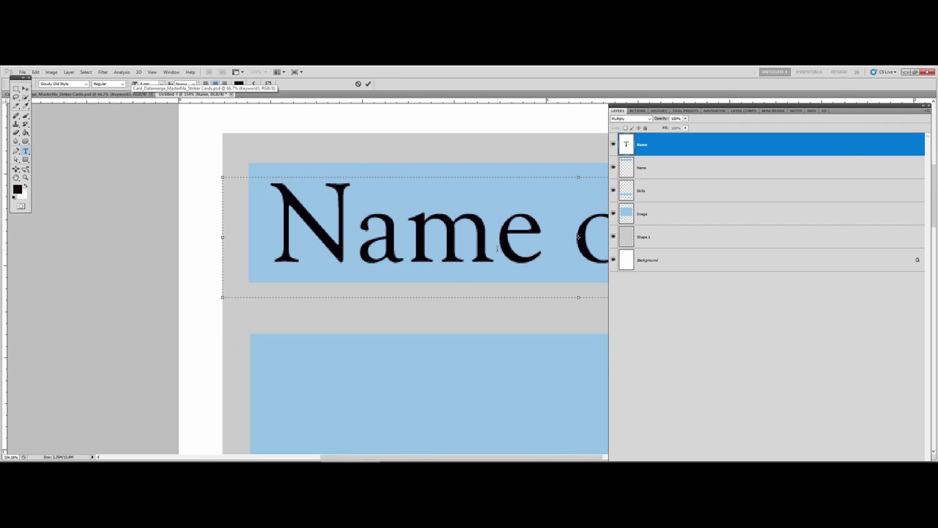
pyautogui.scroll(2, 517, 242)
pyautogui.scroll(-1, 519, 238)
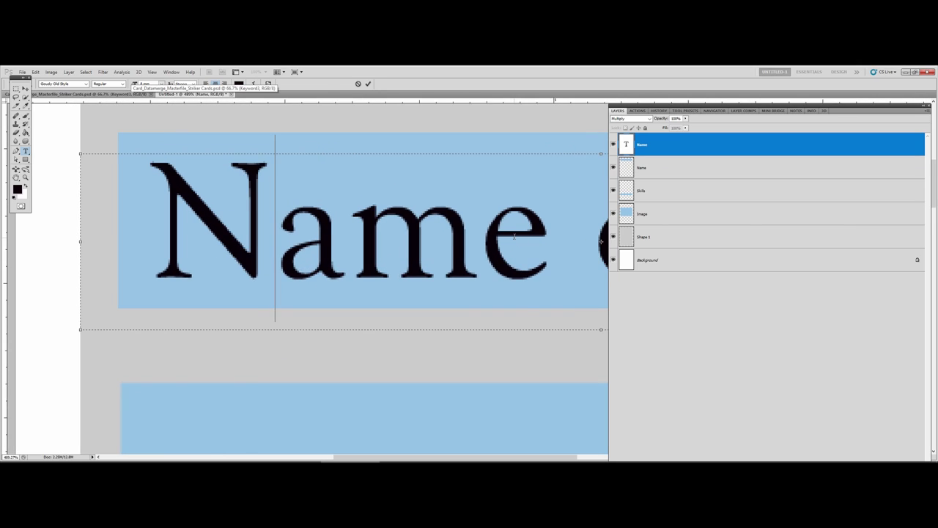
pyautogui.scroll(-3, 528, 240)
pyautogui.scroll(-3, 541, 238)
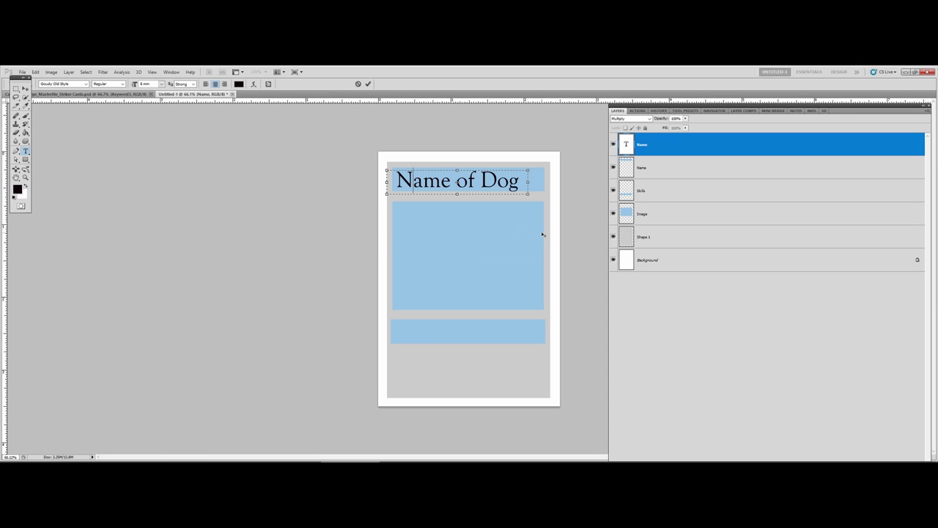
pyautogui.scroll(2, 514, 153)
pyautogui.scroll(1, 433, 141)
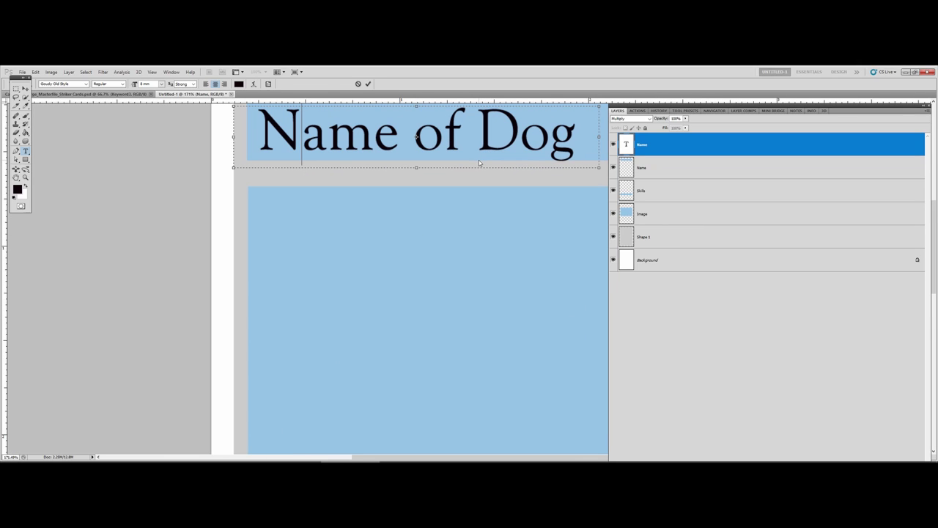
pyautogui.scroll(2, 403, 153)
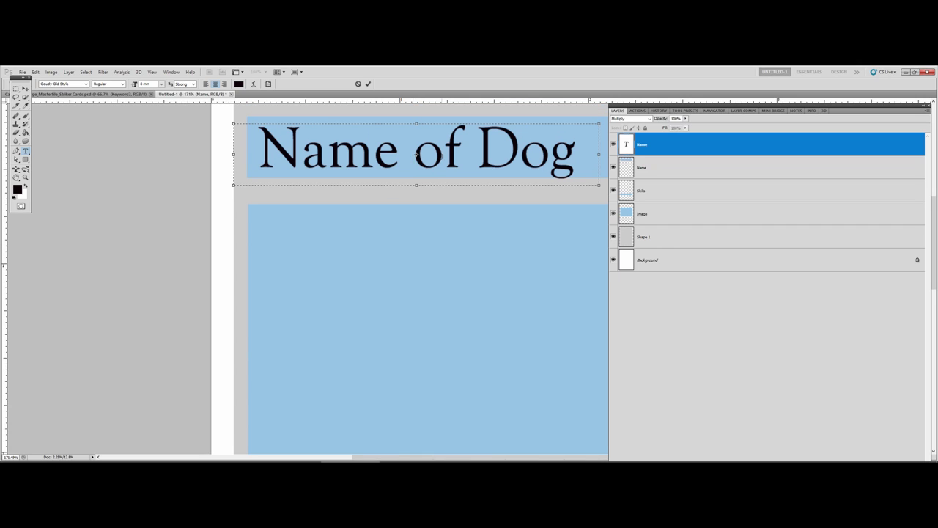
pyautogui.scroll(1, 537, 194)
# Select the whole "Name of Dog" text and set its anti-aliasing to Sharp.
pyautogui.moveTo(591, 192); pyautogui.dragTo(207, 183)
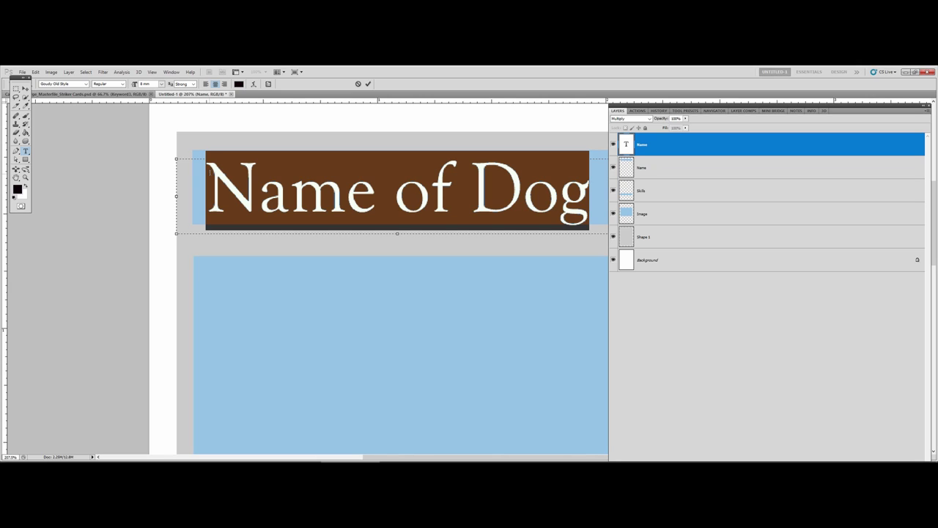
pyautogui.moveTo(206, 183); pyautogui.dragTo(188, 185)
pyautogui.click(424, 198)
pyautogui.moveTo(591, 192); pyautogui.dragTo(161, 182)
pyautogui.click(250, 188)
pyautogui.moveTo(205, 183); pyautogui.dragTo(591, 192)
pyautogui.click(196, 85)
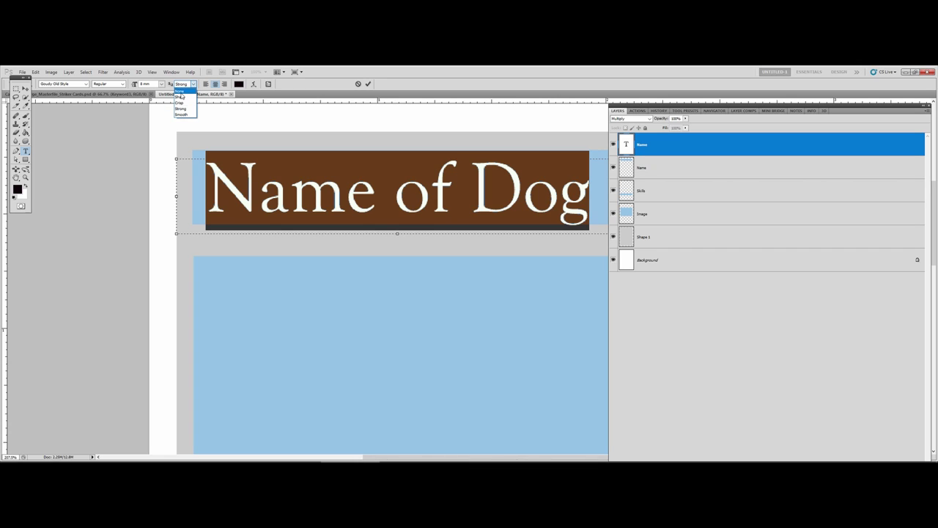
pyautogui.click(183, 97)
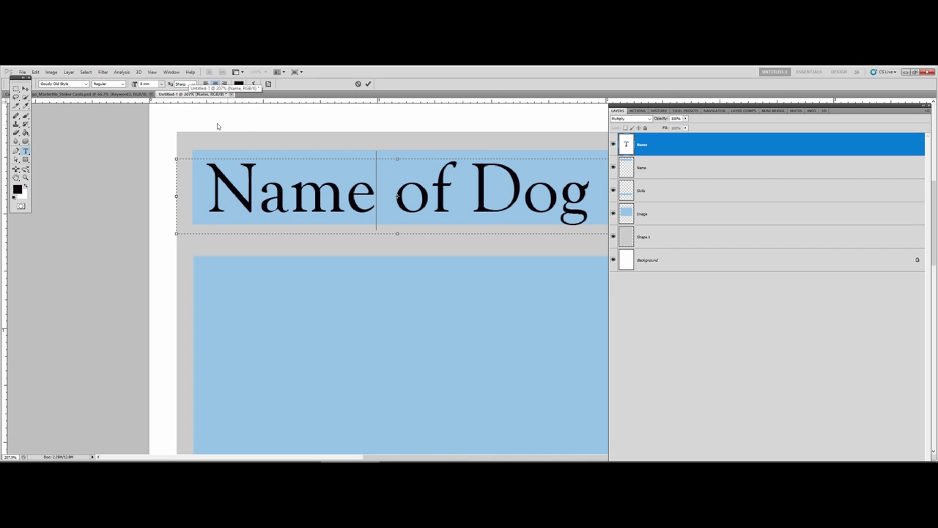
# Reselect the full "Name of Dog" text and switch its anti-aliasing to Strong for comparison.
pyautogui.press('Left')
pyautogui.press('Left')
pyautogui.press('Left')
pyautogui.press('Left')
pyautogui.hotkey('shift', 'End')
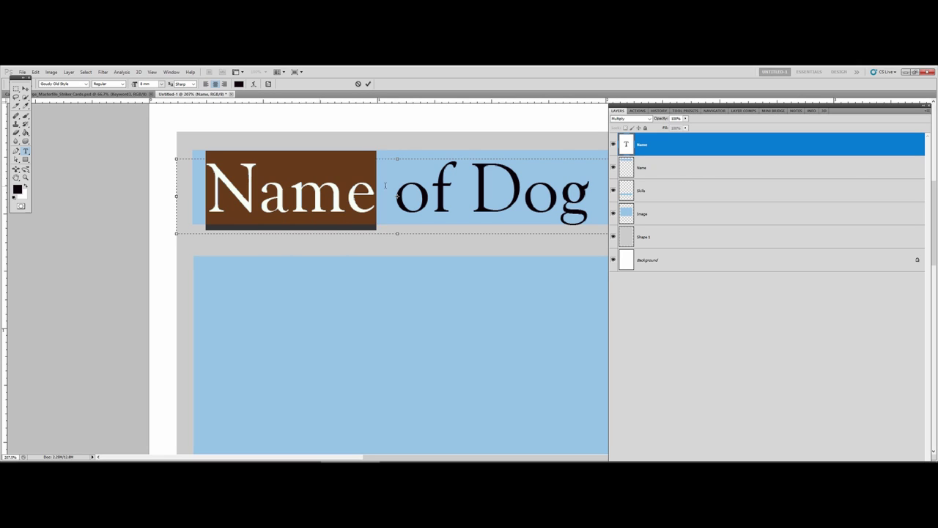
pyautogui.moveTo(397, 192); pyautogui.dragTo(590, 189)
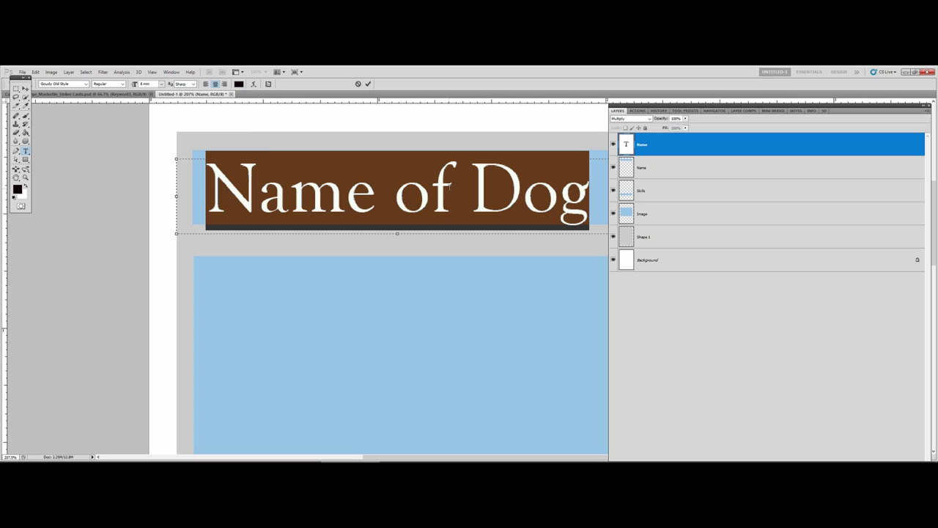
pyautogui.click(193, 84)
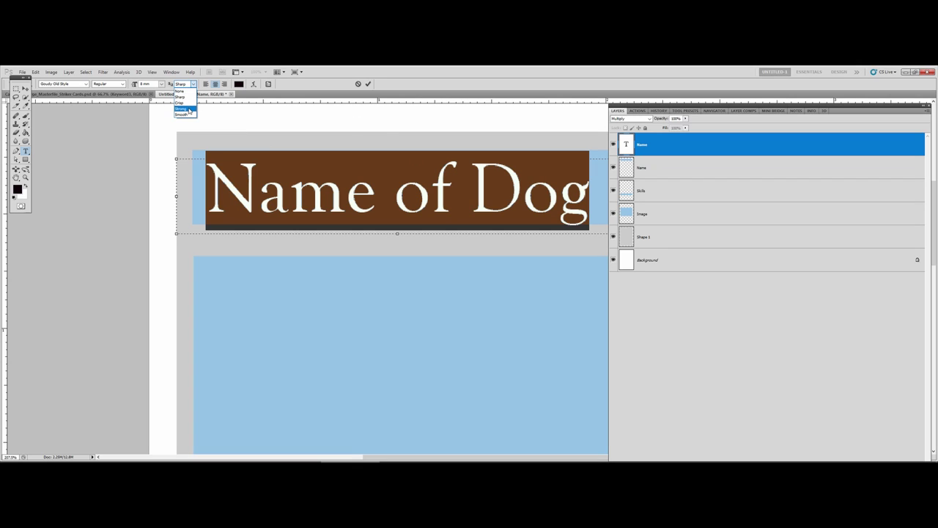
pyautogui.click(188, 108)
pyautogui.hotkey('ctrl', 'Return')
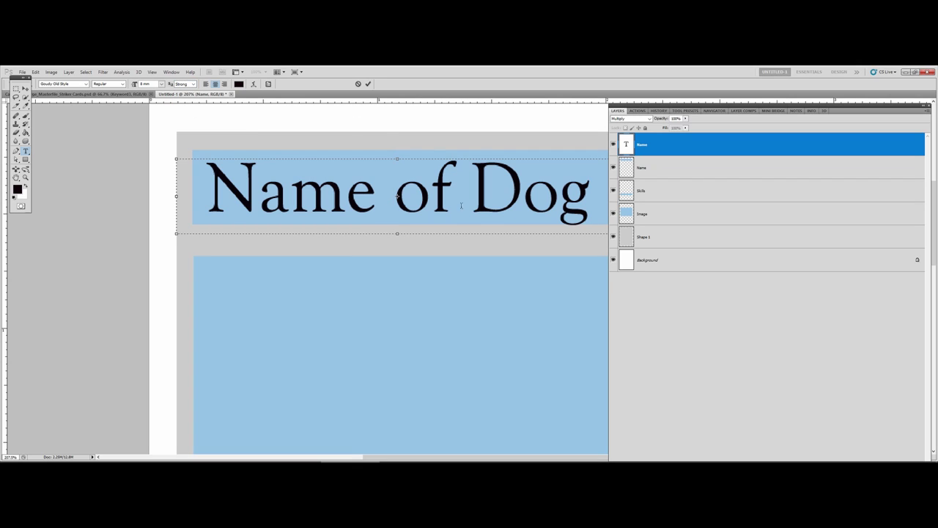
# Set the anti-aliasing of the entire "Name of Dog" text back to Sharp.
pyautogui.click(312, 223)
pyautogui.tripleClick(398, 196)
pyautogui.click(191, 84)
pyautogui.click(182, 97)
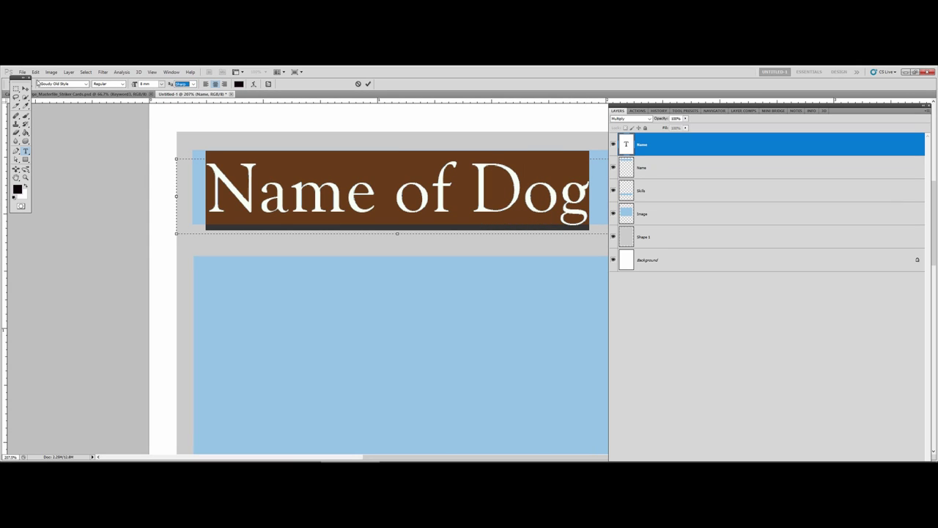
# Move the tool palette clear of the tool options, commit the text edit and activate the Type tool.
pyautogui.moveTo(25, 78); pyautogui.dragTo(34, 127)
pyautogui.click(31, 201)
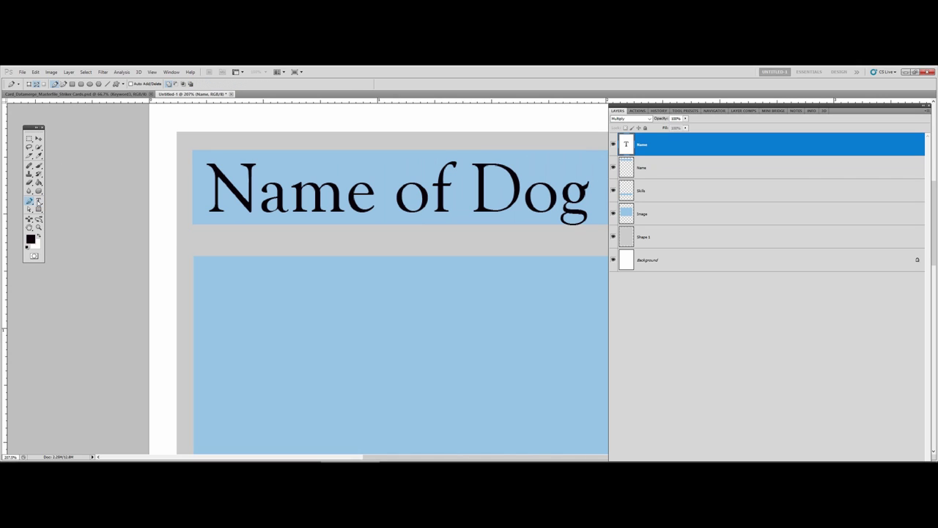
pyautogui.click(39, 201)
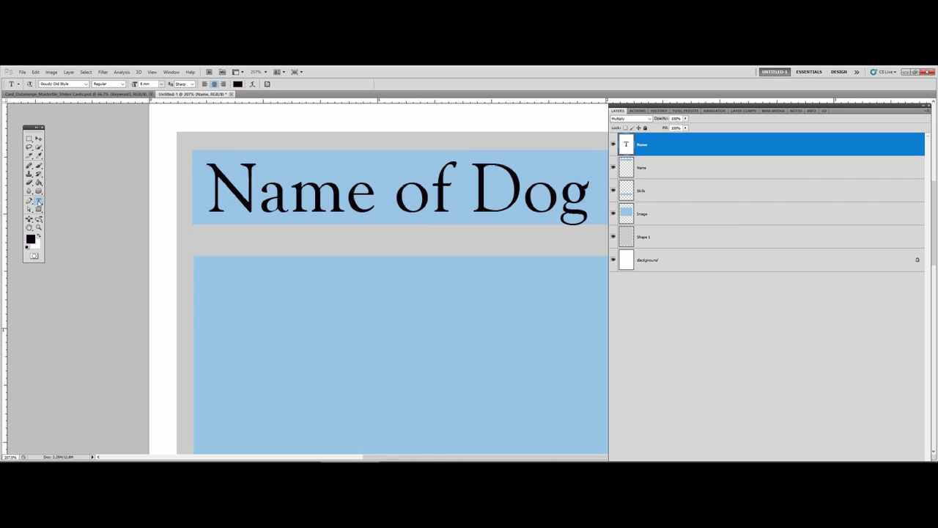
# Reselect the "Name of Dog" text, reapply Sharp anti-aliasing, commit the edit and activate the Rectangular Marquee tool.
pyautogui.click(38, 201)
pyautogui.click(74, 205)
pyautogui.click(207, 185)
pyautogui.moveTo(208, 187); pyautogui.dragTo(675, 189)
pyautogui.click(193, 83)
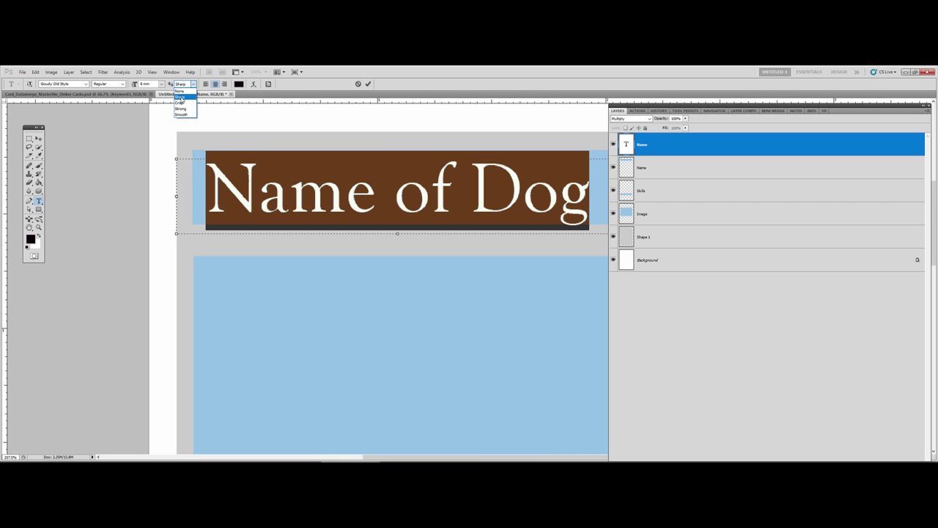
pyautogui.click(181, 97)
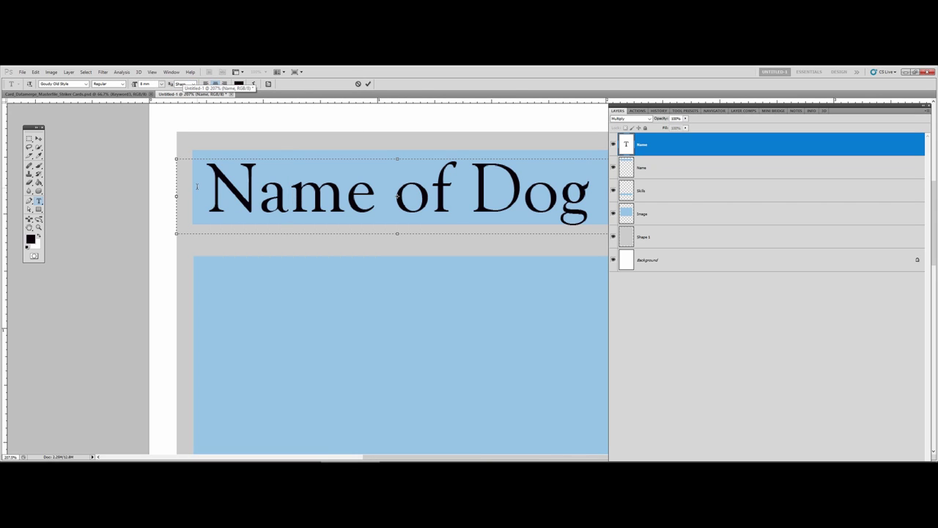
pyautogui.moveTo(207, 187); pyautogui.dragTo(594, 231)
pyautogui.click(685, 145)
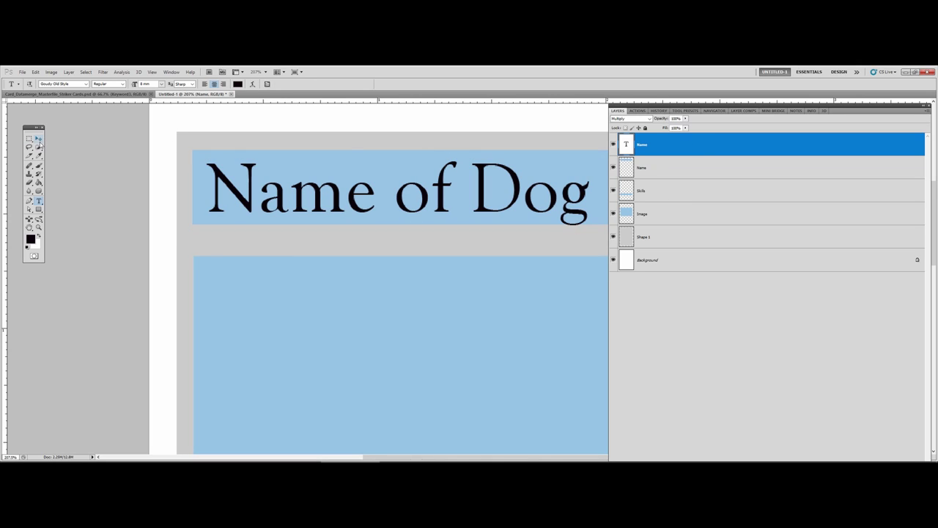
pyautogui.click(189, 85)
pyautogui.click(186, 97)
pyautogui.click(485, 193)
pyautogui.hotkey('ctrl', 'a')
pyautogui.click(29, 138)
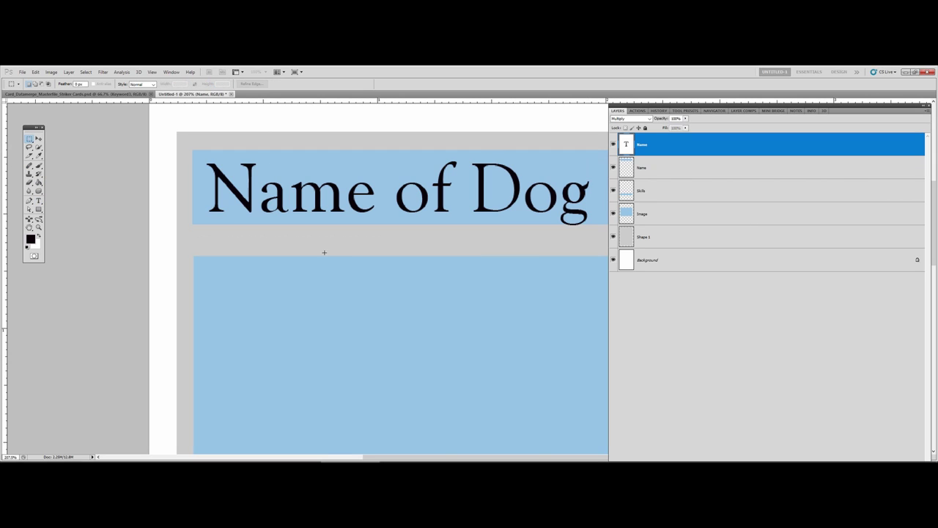
# Duplicate the Name text layer twice, placing both copies directly beneath the original, and select the first copy.
pyautogui.scroll(-2, 360, 257)
pyautogui.scroll(-1, 359, 254)
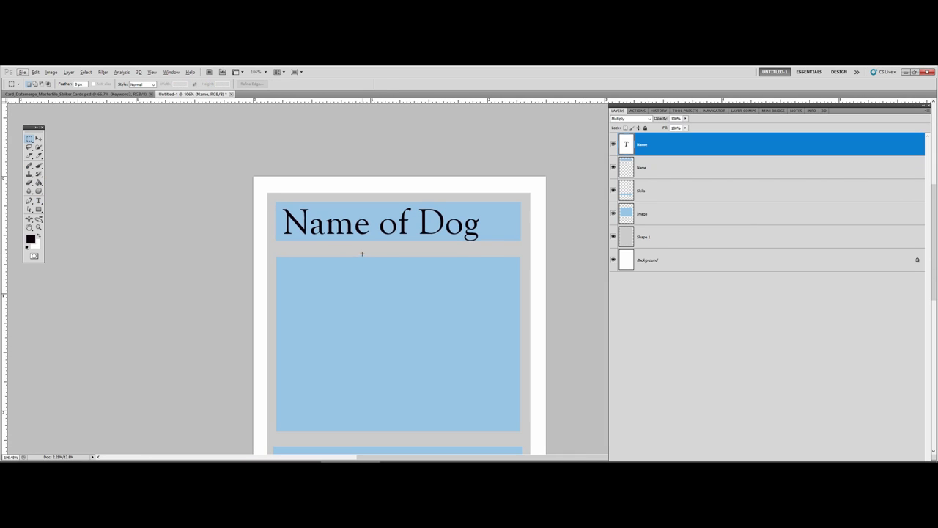
pyautogui.scroll(-4, 450, 307)
pyautogui.scroll(-1, 452, 305)
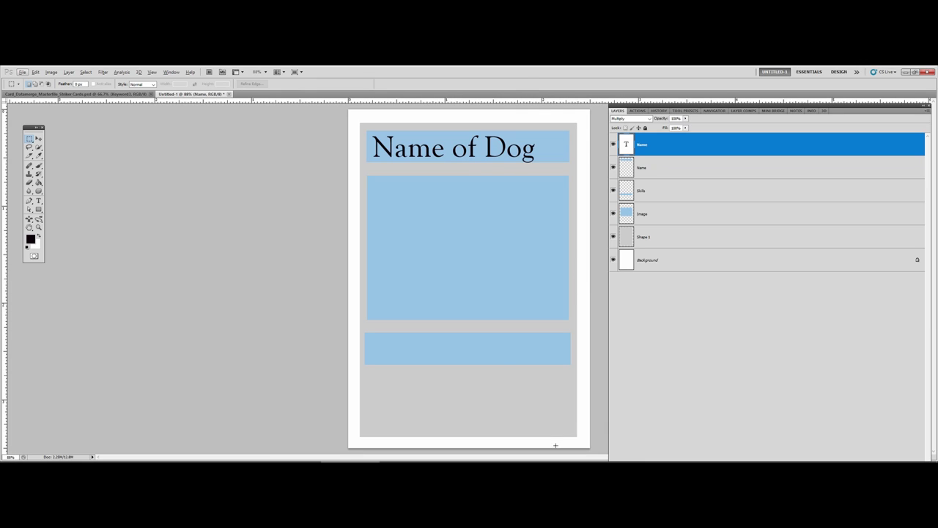
pyautogui.press('alt')
pyautogui.click(657, 220)
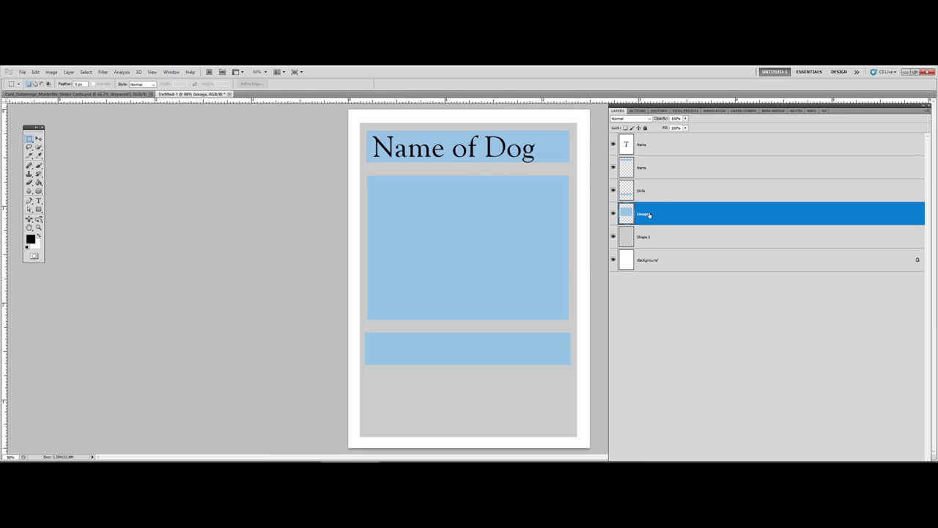
pyautogui.click(654, 192)
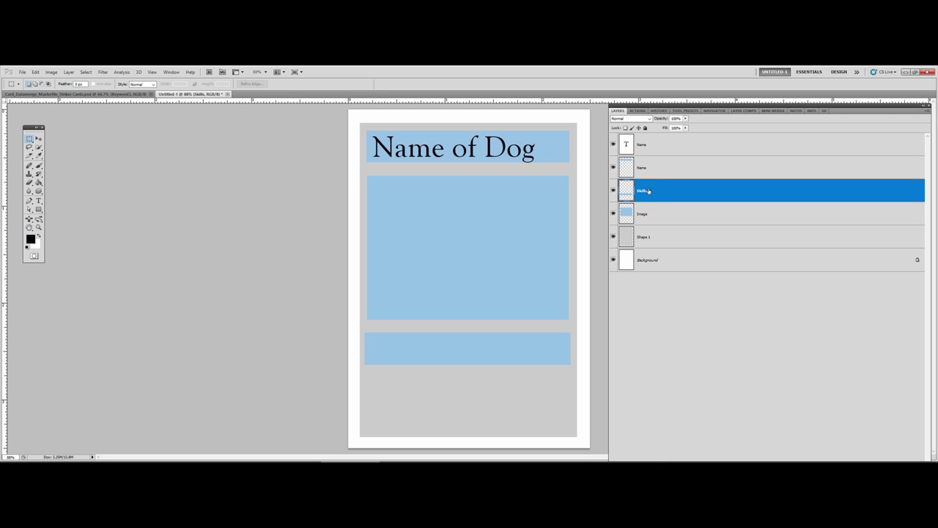
pyautogui.click(657, 135)
pyautogui.click(652, 192)
pyautogui.click(635, 151)
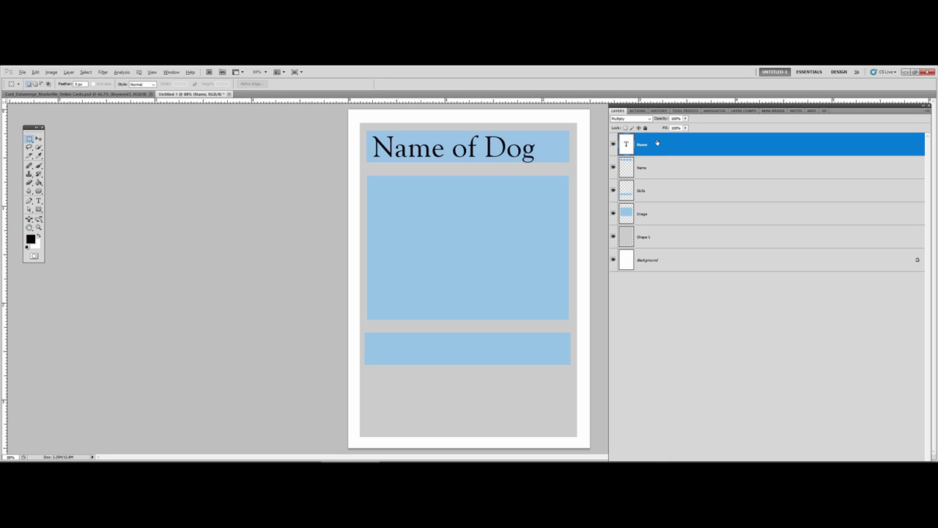
pyautogui.moveTo(667, 145); pyautogui.dragTo(671, 180)
pyautogui.click(676, 170)
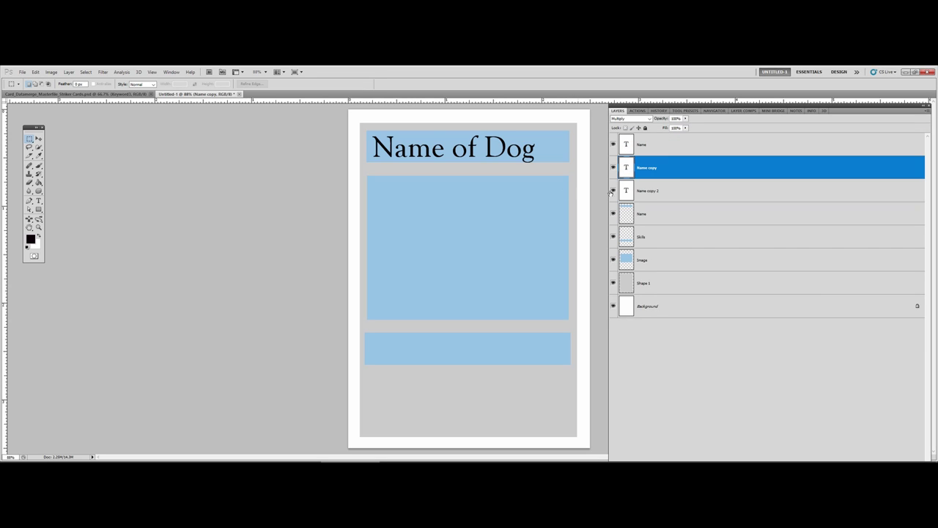
# Move the first copy of the "Name of Dog" text down onto the Skills box and replace its wording with "Skill1".
pyautogui.click(38, 139)
pyautogui.moveTo(438, 149); pyautogui.dragTo(438, 352)
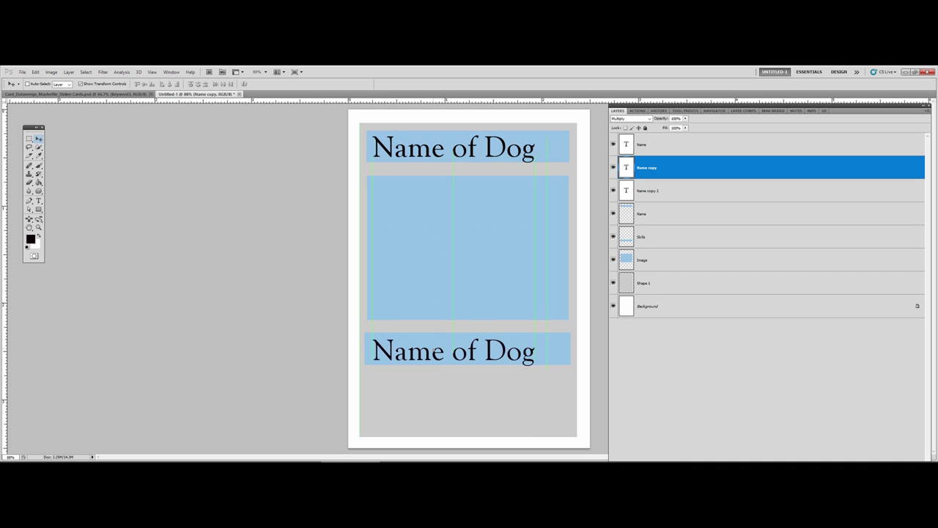
pyautogui.click(39, 200)
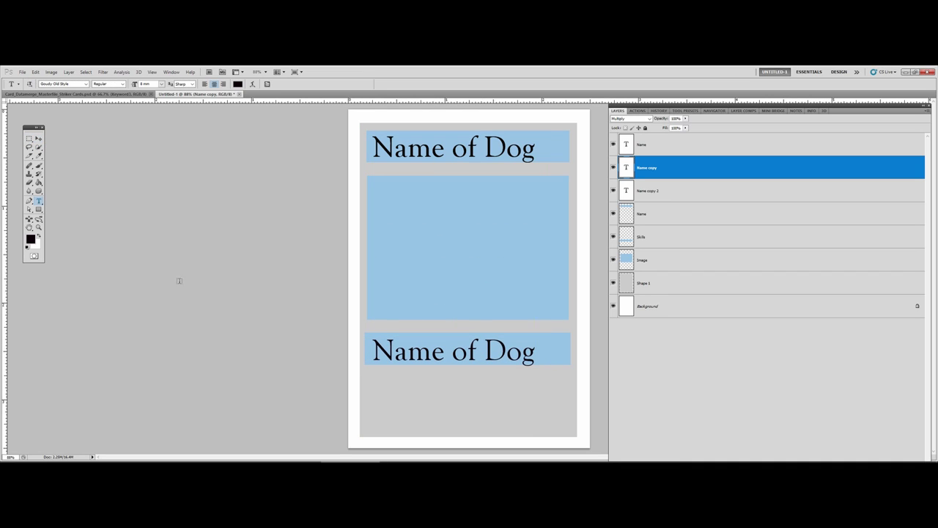
pyautogui.moveTo(371, 352); pyautogui.dragTo(582, 364)
pyautogui.write('S')
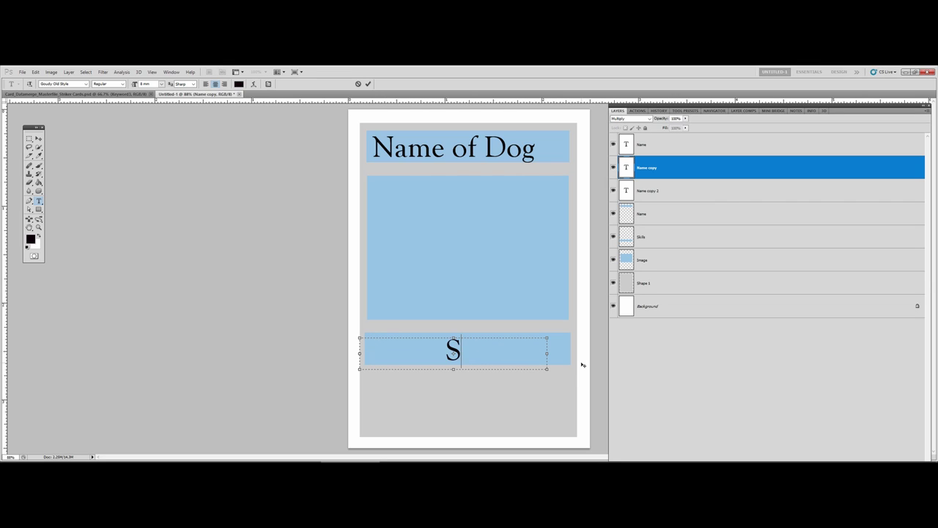
pyautogui.write('kill1')
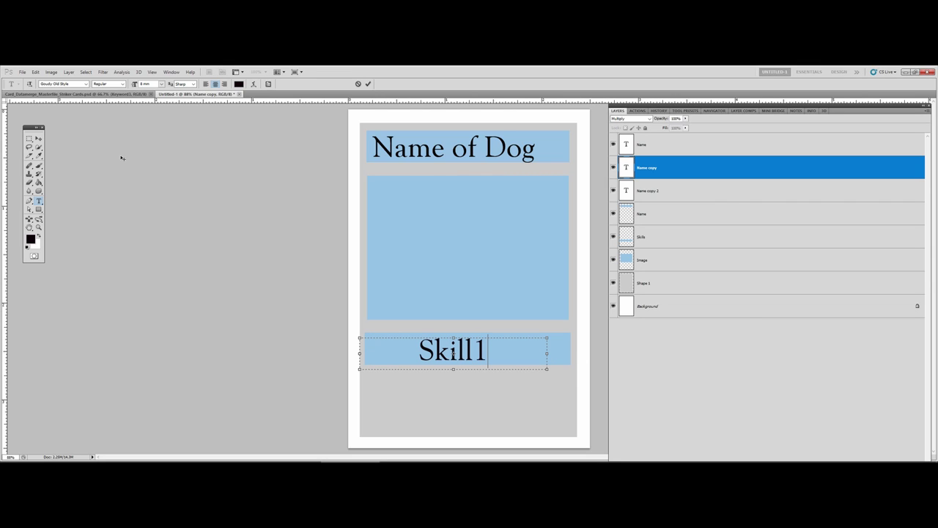
# Narrow the Skill1 text frame, left-align its text, commit it and nudge it just inside the left end of the Skills box.
pyautogui.moveTo(547, 369); pyautogui.dragTo(448, 367)
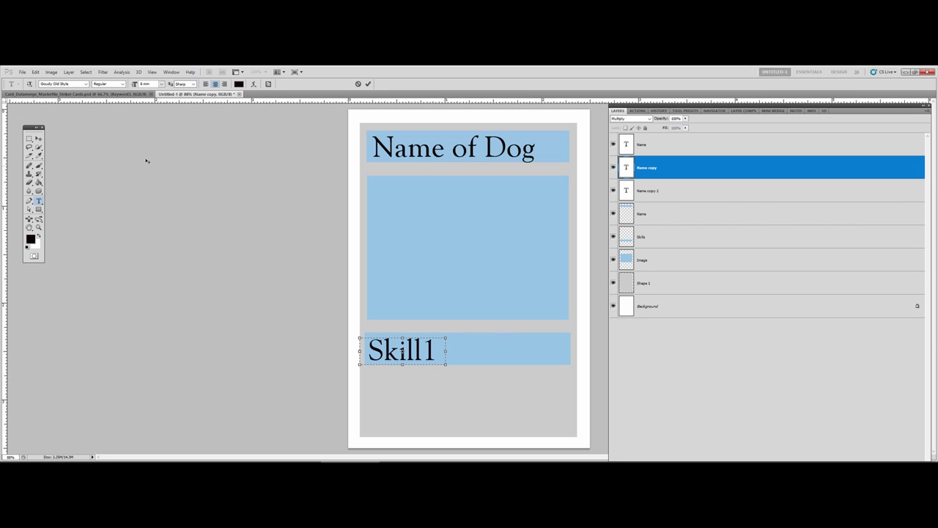
pyautogui.click(171, 72)
pyautogui.click(170, 72)
pyautogui.click(206, 84)
pyautogui.hotkey('ctrl', 'Return')
pyautogui.press('v')
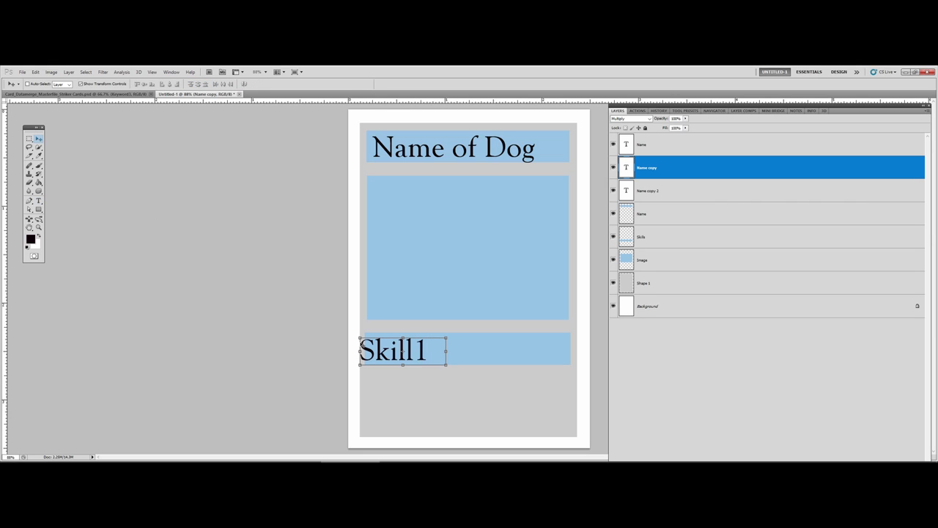
pyautogui.moveTo(420, 349); pyautogui.dragTo(427, 349)
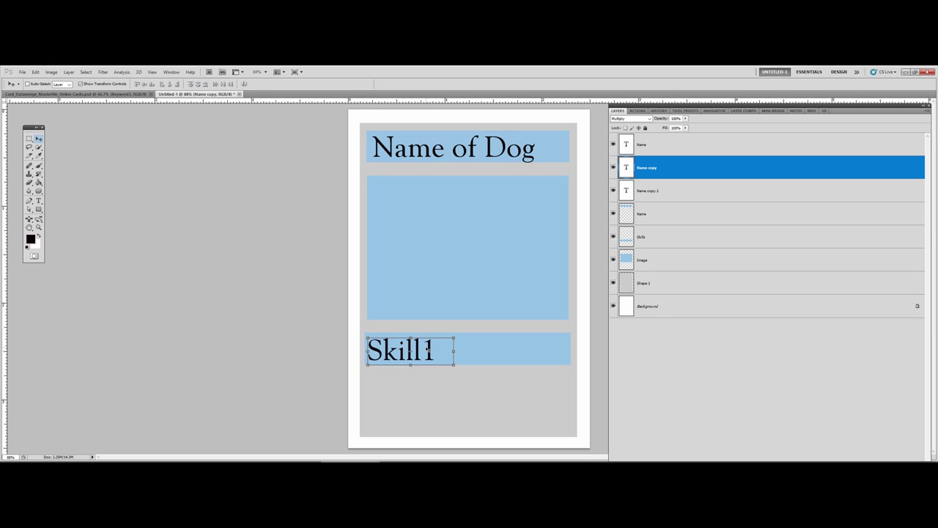
pyautogui.press('t')
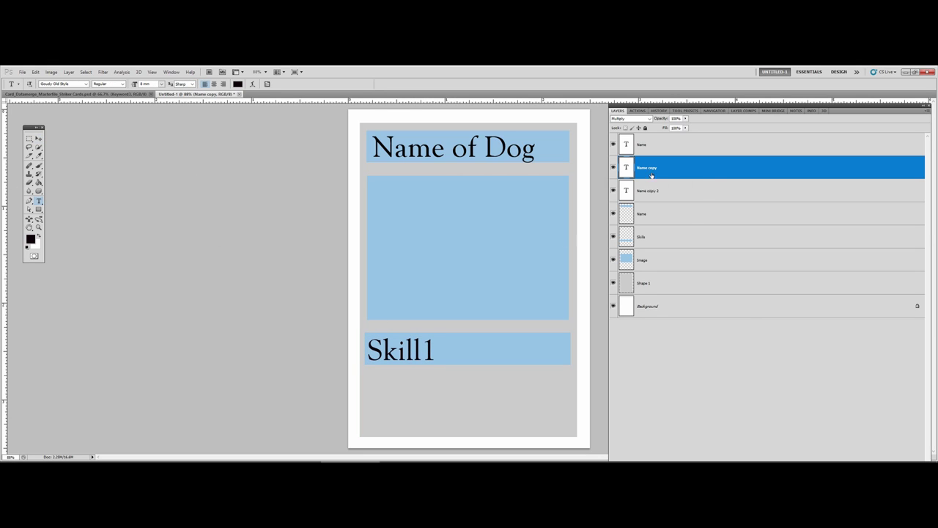
# Rename the two copied text layers Skill1 and Skill2.
pyautogui.doubleClick(653, 168)
pyautogui.write('Ski')
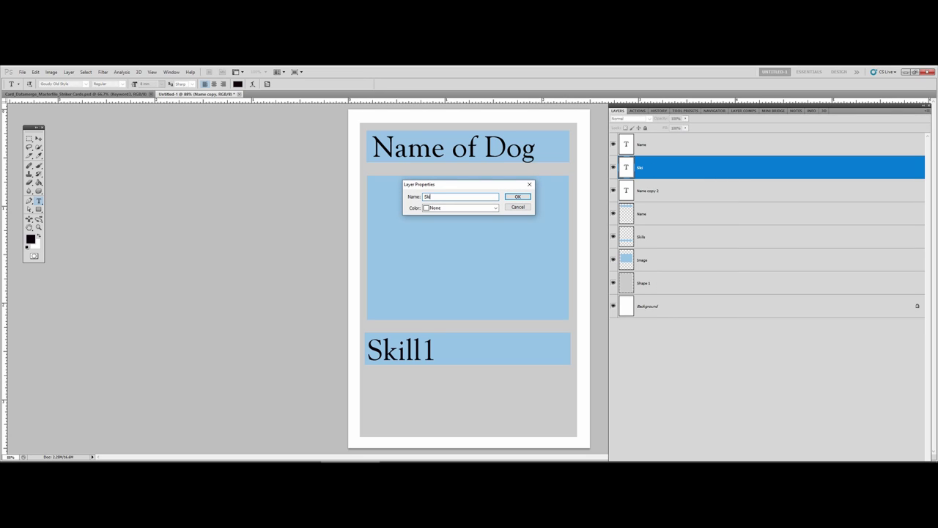
pyautogui.press('Return')
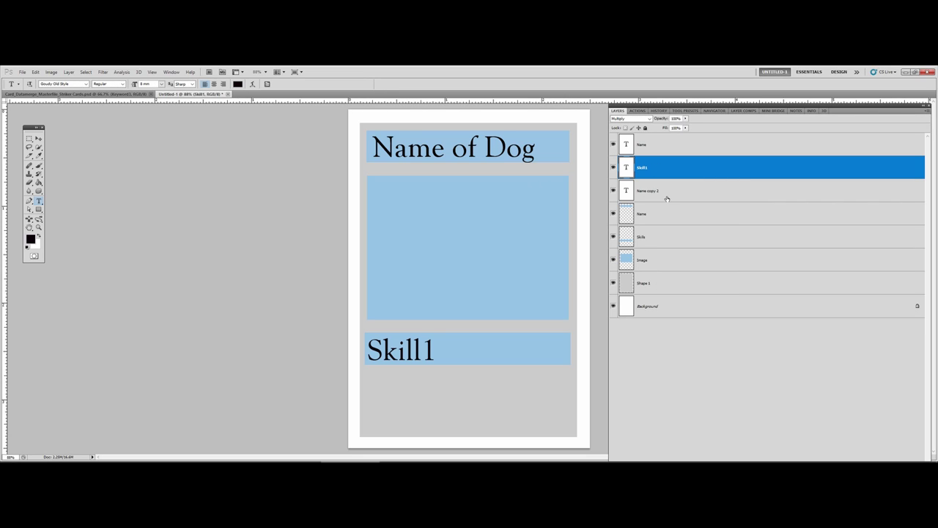
pyautogui.rightClick(681, 201)
pyautogui.click(681, 201)
pyautogui.write('Skill2')
pyautogui.press('Return')
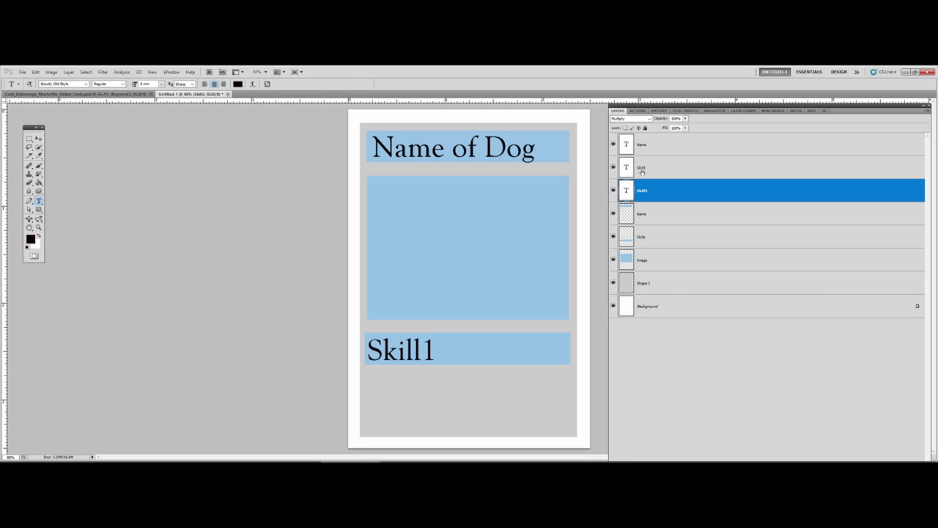
# Move the Skill2 layer's text down onto the Skills box and replace its wording with "Skill2".
pyautogui.click(39, 138)
pyautogui.moveTo(375, 148); pyautogui.dragTo(441, 342)
pyautogui.click(39, 200)
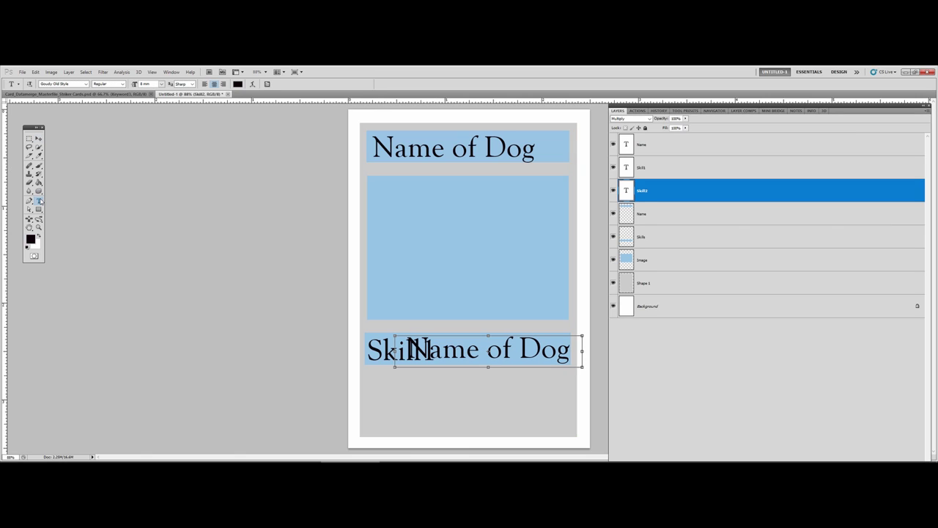
pyautogui.click(410, 347)
pyautogui.hotkey('ctrl', 'a')
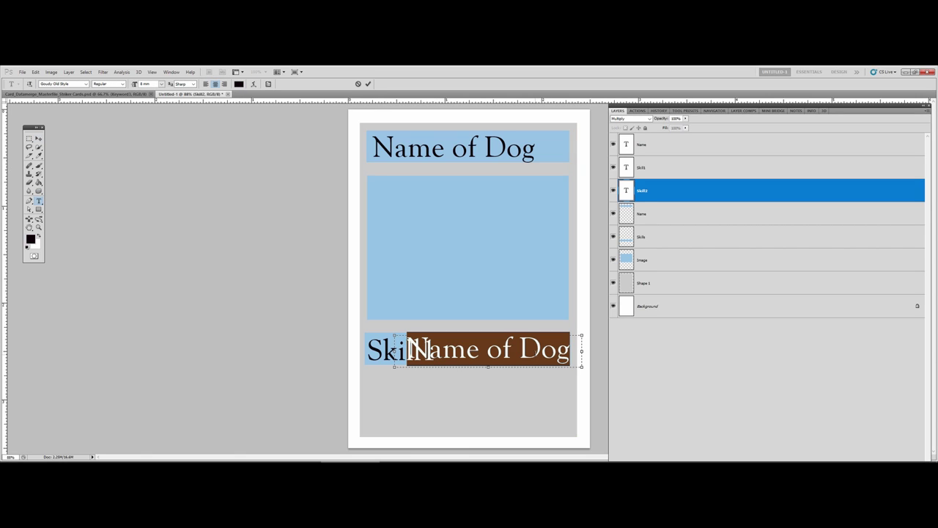
pyautogui.write('Skill2')
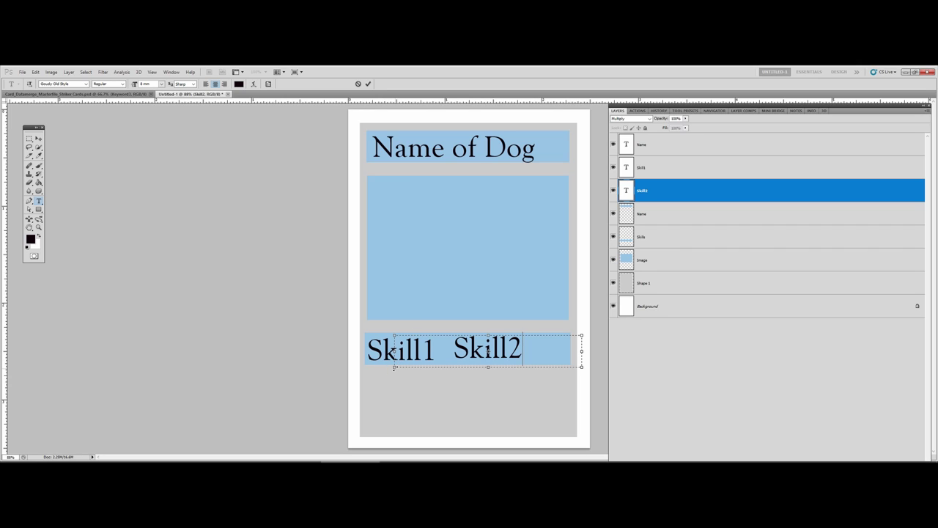
# Shrink the Skill2 text frame to fit the right end of the Skills box, right-align its text and commit the edit.
pyautogui.moveTo(394, 366); pyautogui.dragTo(461, 364)
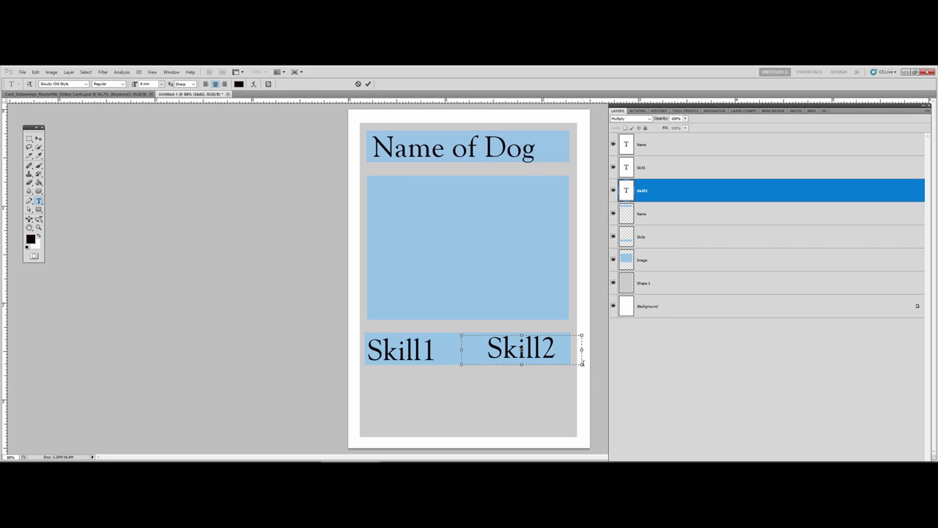
pyautogui.moveTo(582, 364); pyautogui.dragTo(569, 364)
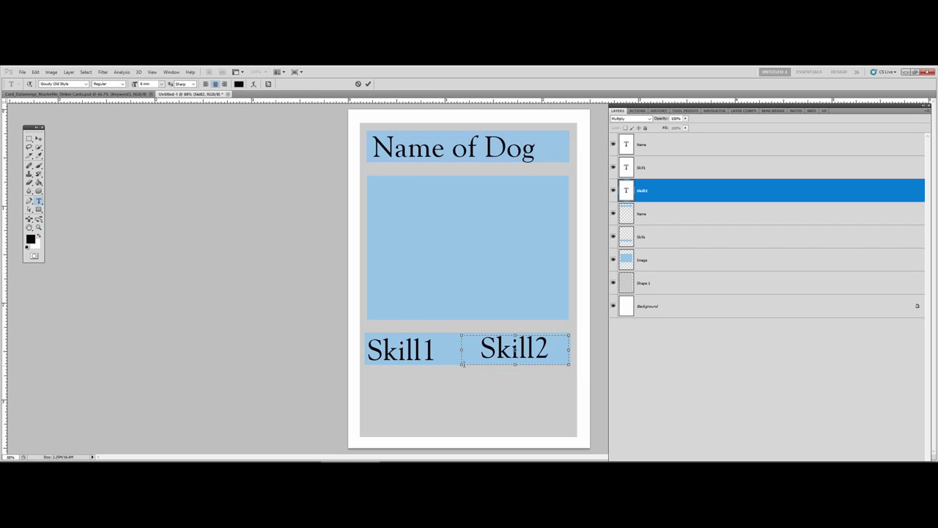
pyautogui.moveTo(462, 365); pyautogui.dragTo(483, 365)
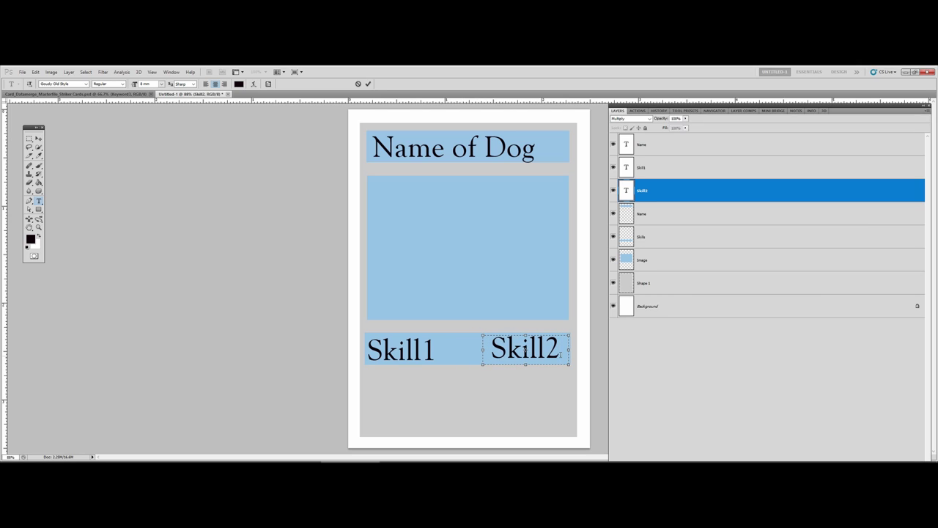
pyautogui.doubleClick(525, 351)
pyautogui.click(225, 84)
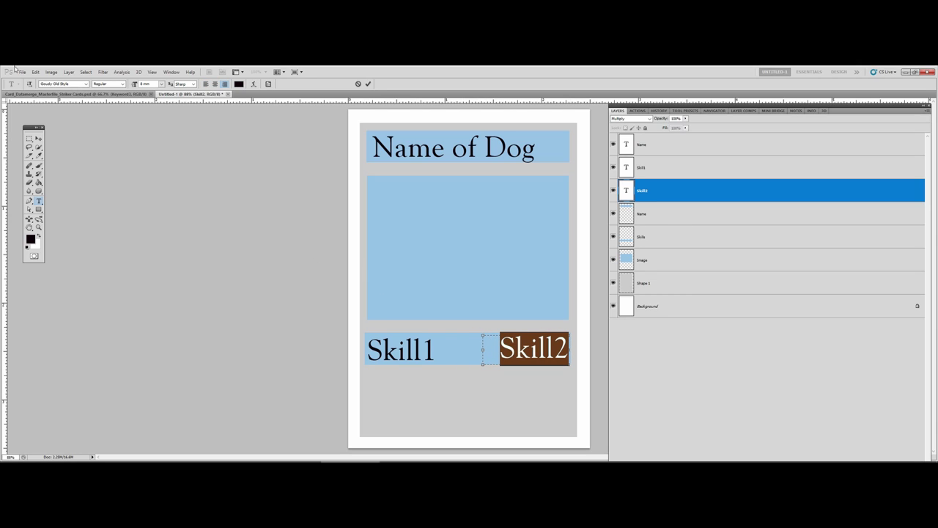
pyautogui.click(37, 137)
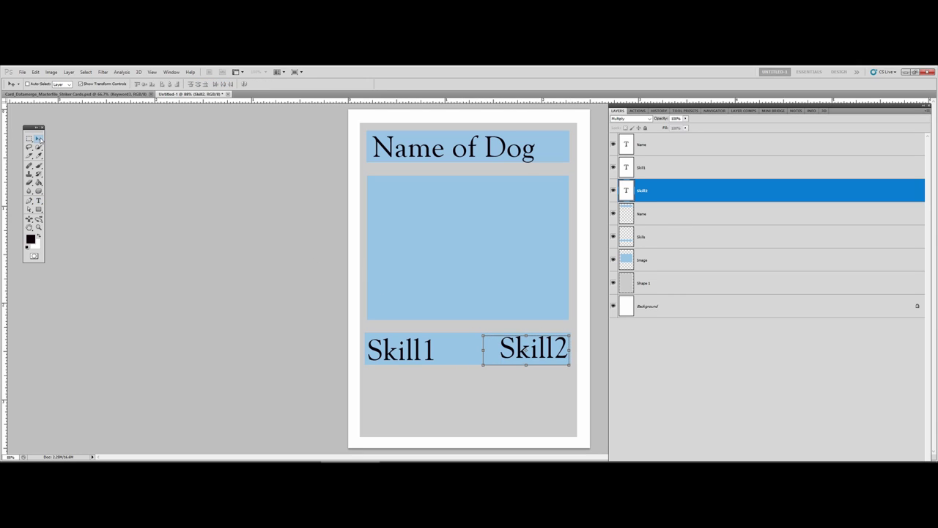
pyautogui.click(30, 138)
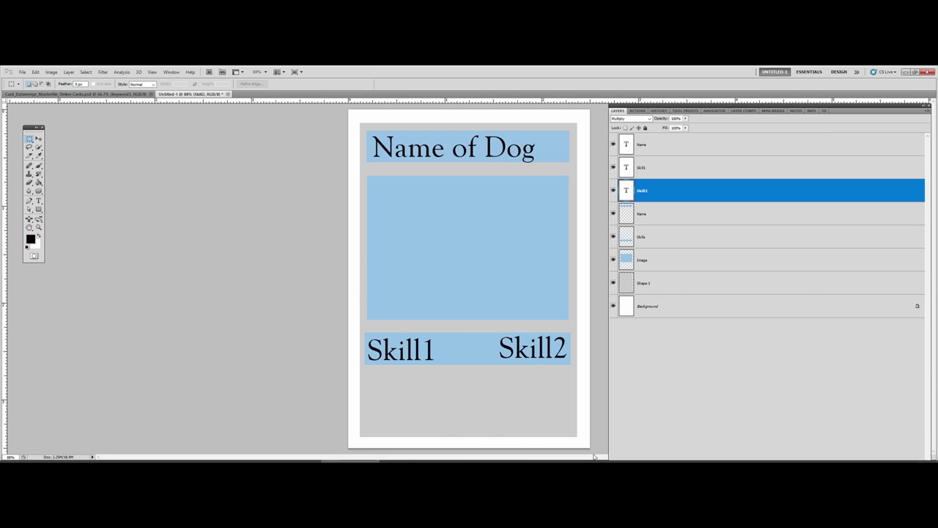
# Activate the Paint Bucket tool and set the foreground color to a dark red.
pyautogui.click(38, 209)
pyautogui.click(71, 209)
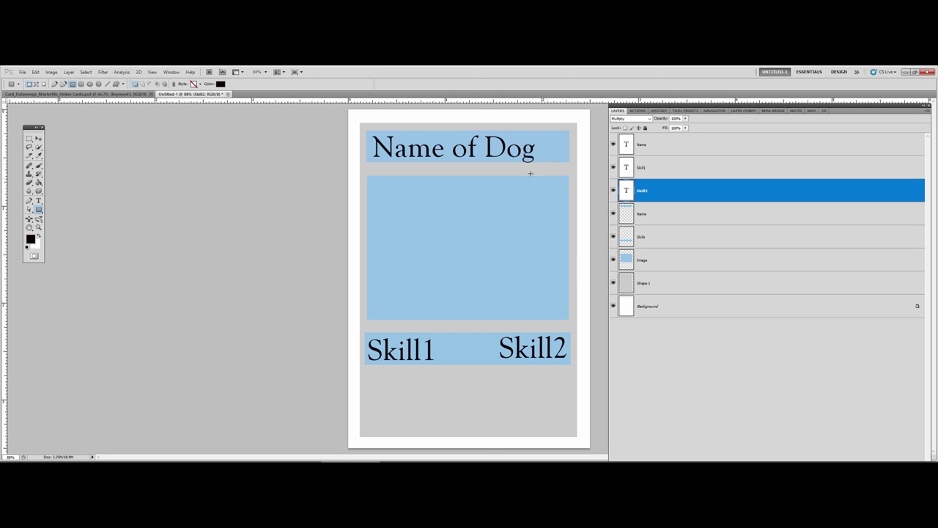
pyautogui.click(39, 183)
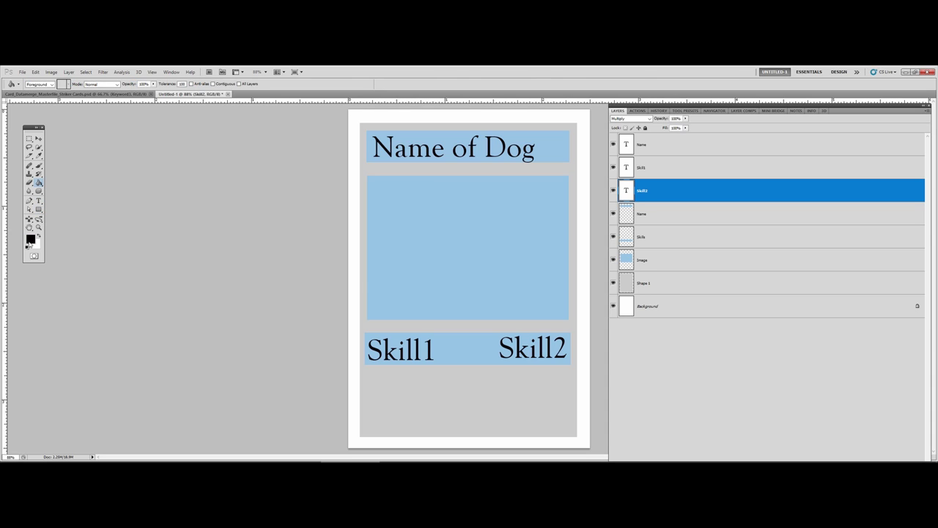
pyautogui.click(29, 240)
pyautogui.click(230, 201)
pyautogui.click(350, 168)
pyautogui.click(475, 381)
pyautogui.click(302, 224)
pyautogui.hotkey('ctrl', 'z')
# Fill the box on the Skills layer with the dark red foreground color, then activate the Rectangular Marquee tool.
pyautogui.click(669, 215)
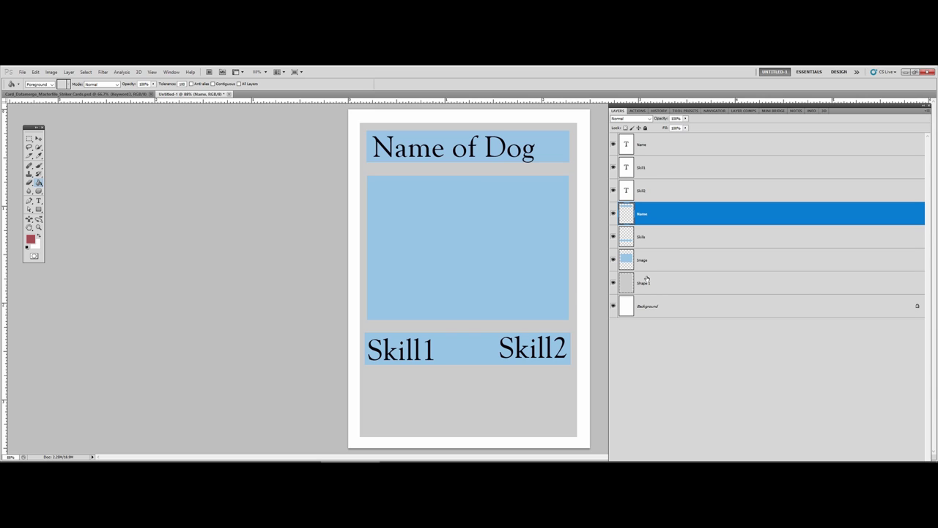
pyautogui.click(658, 237)
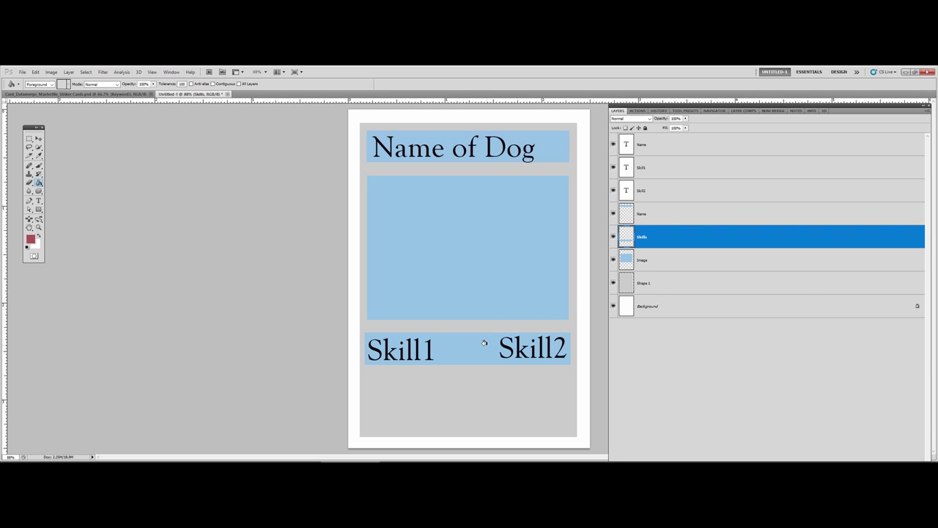
pyautogui.click(496, 437)
pyautogui.click(28, 138)
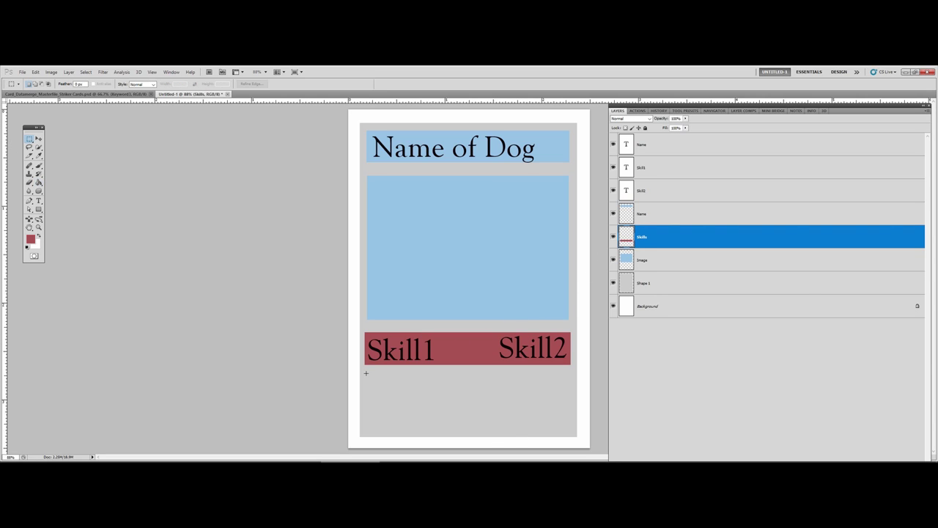
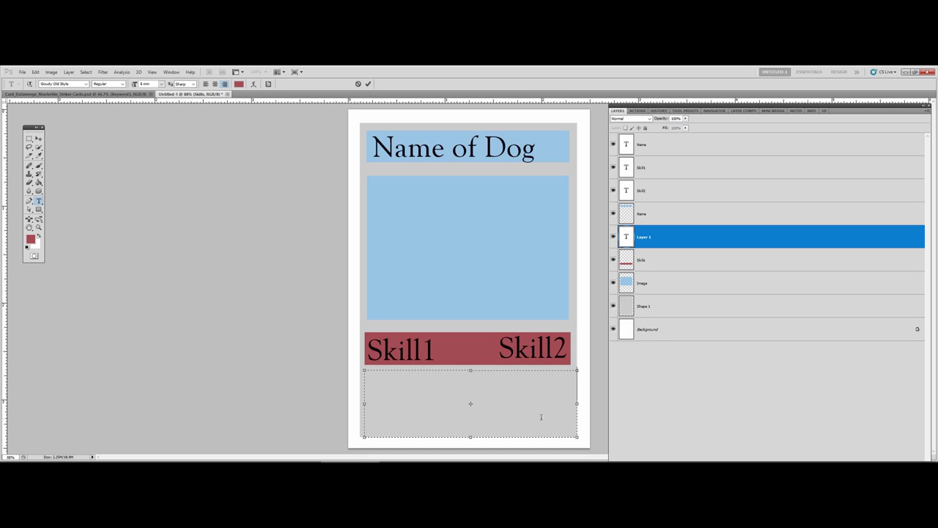
# Enter "This is the breed." in the new text frame below the Skills box and narrow the frame.
pyautogui.write('This is the bree')
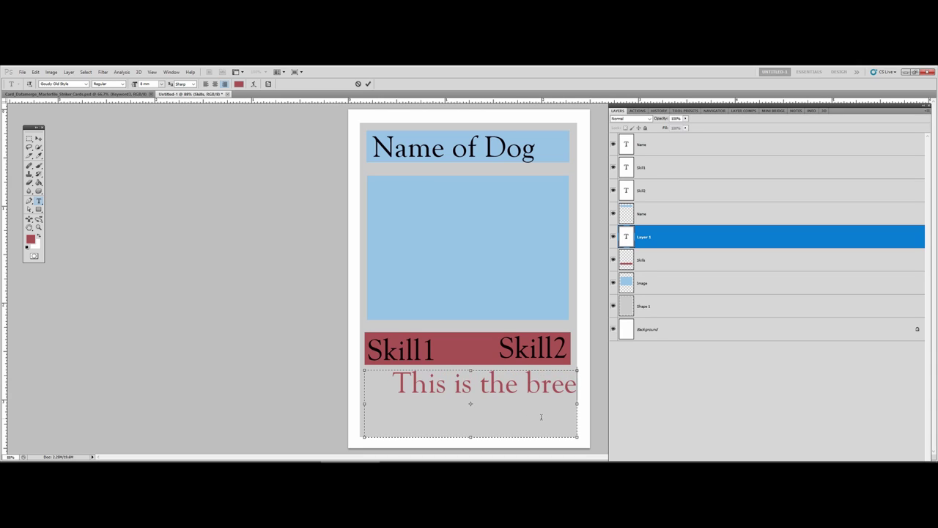
pyautogui.write('d.')
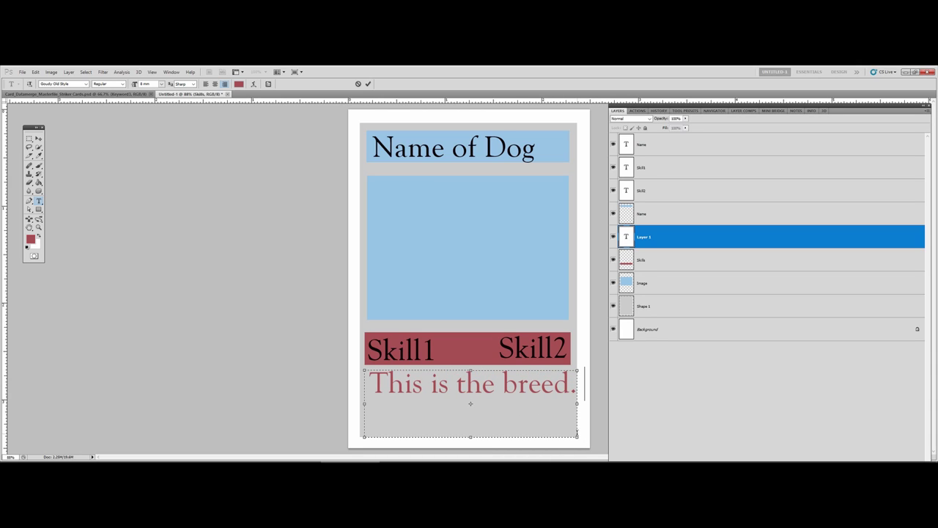
pyautogui.moveTo(578, 437); pyautogui.dragTo(561, 437)
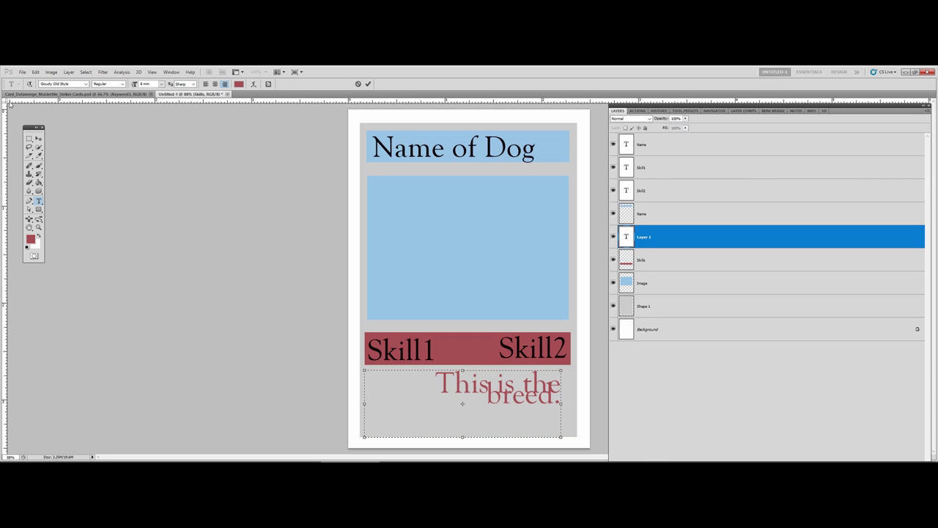
# Commit the breed text and reposition its block directly beneath the Skills box, undoing the last downward move.
pyautogui.click(39, 138)
pyautogui.moveTo(485, 398); pyautogui.dragTo(487, 394)
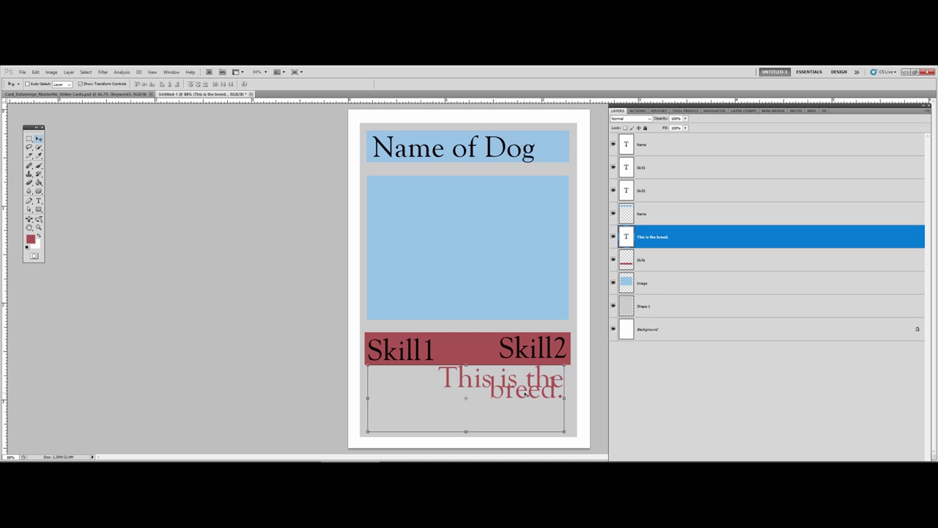
pyautogui.moveTo(525, 394); pyautogui.dragTo(541, 407)
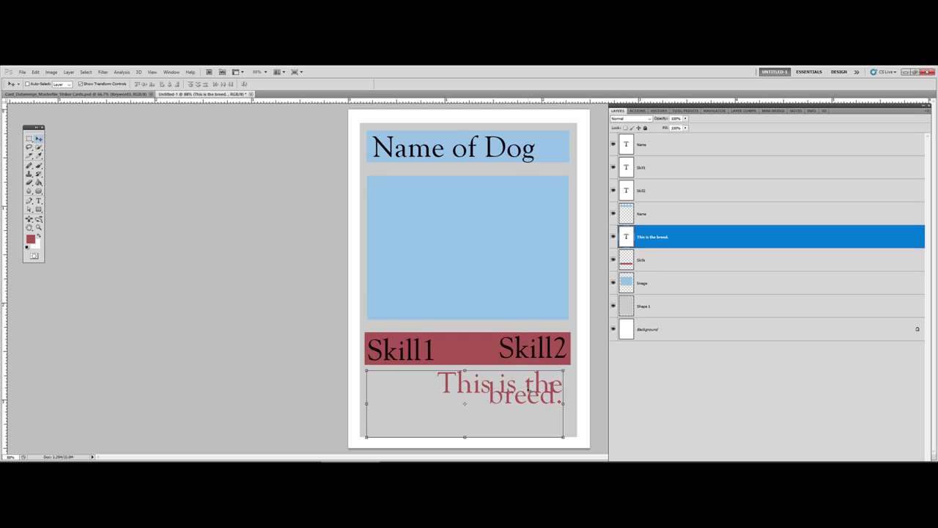
pyautogui.hotkey('ctrl', 'z')
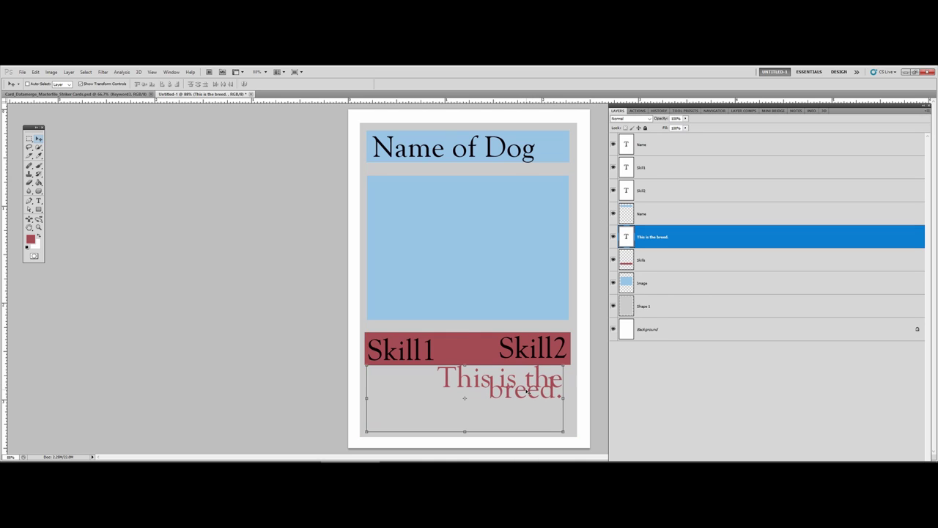
# Select the breed text layer and look through the list of available panels for text settings.
pyautogui.click(642, 217)
pyautogui.click(674, 241)
pyautogui.click(171, 72)
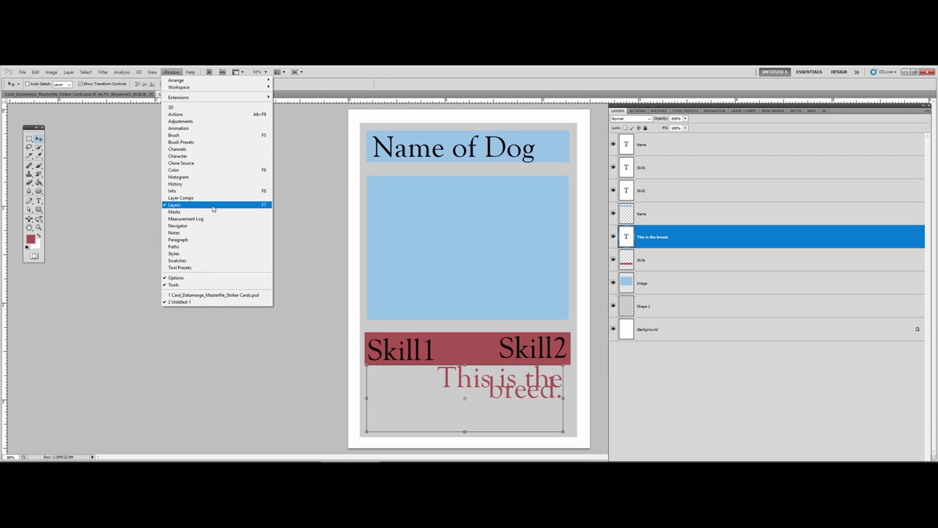
pyautogui.click(171, 72)
pyautogui.click(172, 72)
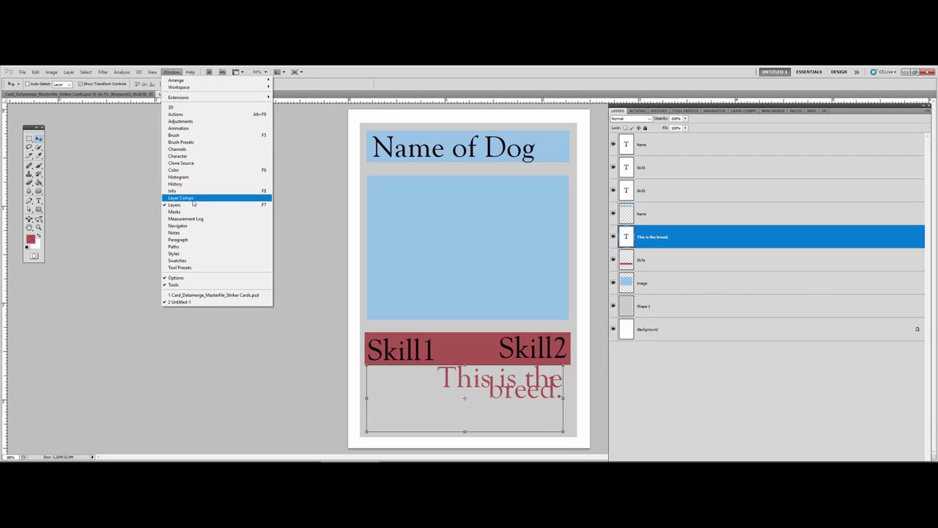
# Set the leading of the "This is the breed." text layer to 8 mm.
pyautogui.click(190, 289)
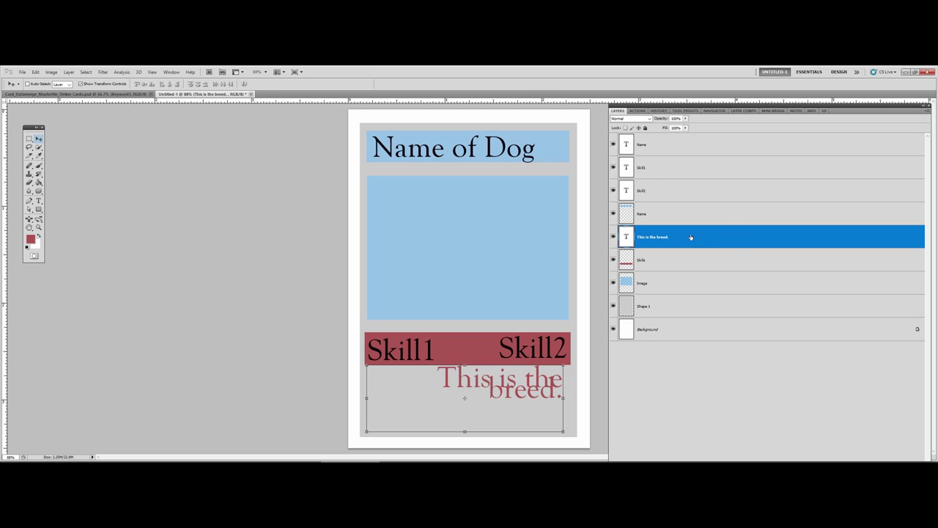
pyautogui.click(39, 200)
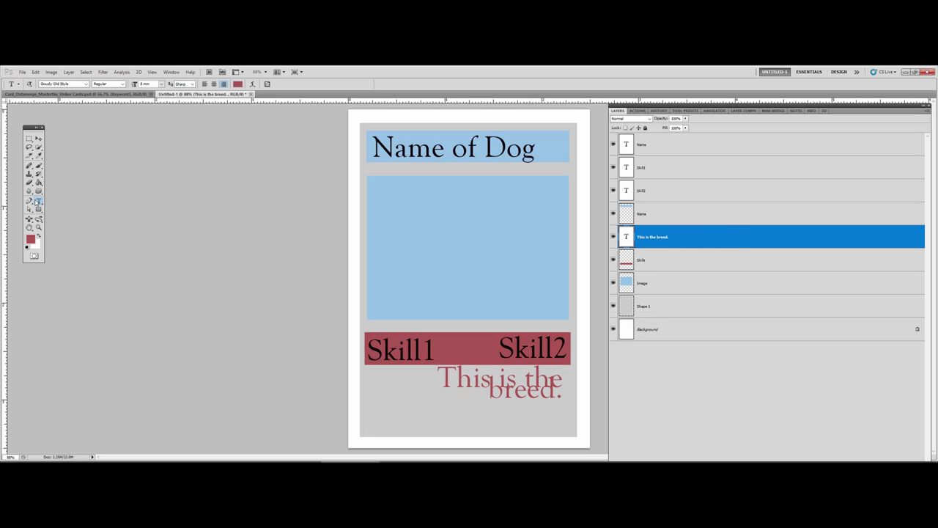
pyautogui.click(171, 72)
pyautogui.click(177, 156)
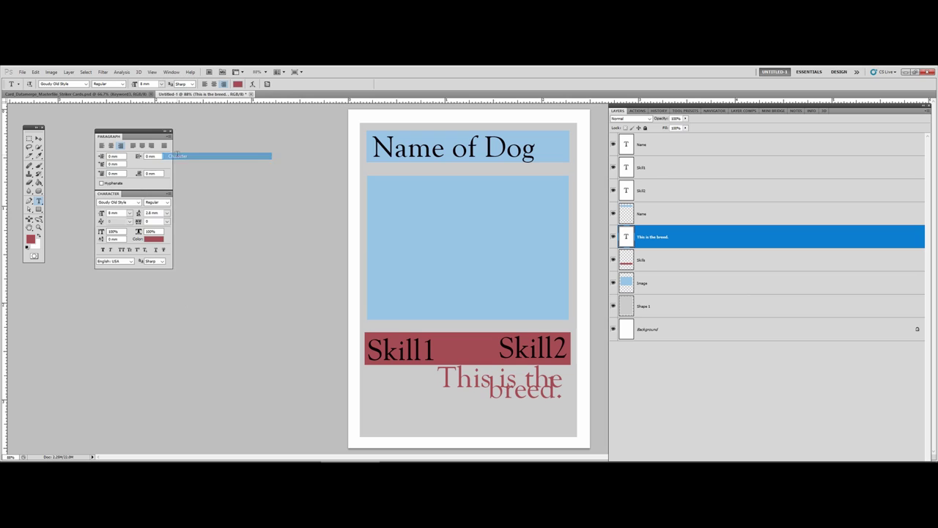
pyautogui.moveTo(147, 134); pyautogui.dragTo(229, 199)
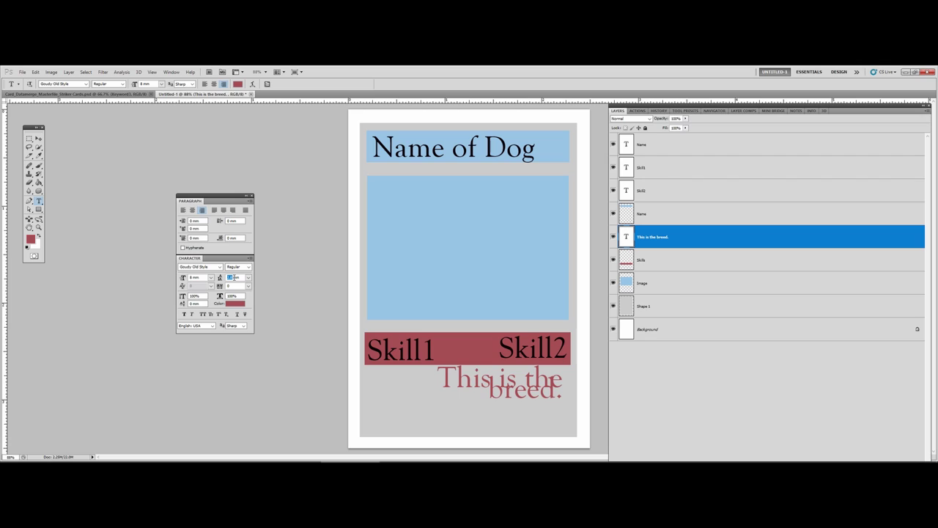
pyautogui.press('Return')
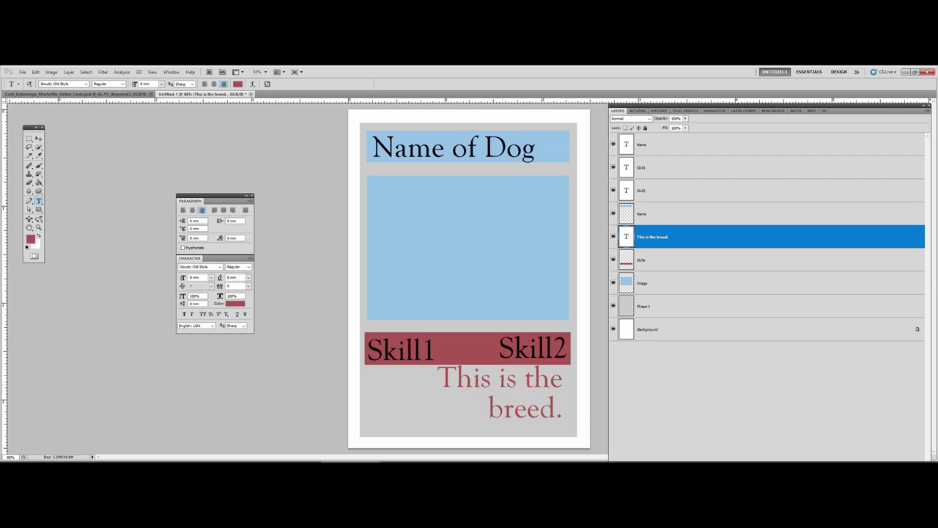
# Left-align the breed text and widen its text box so the sentence fits on one line.
pyautogui.click(535, 411)
pyautogui.click(442, 374)
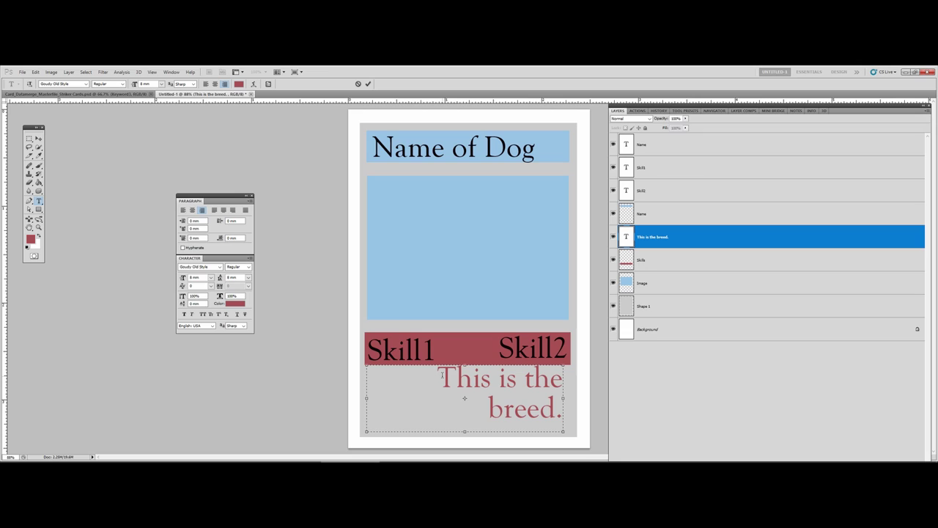
pyautogui.moveTo(563, 414); pyautogui.dragTo(438, 370)
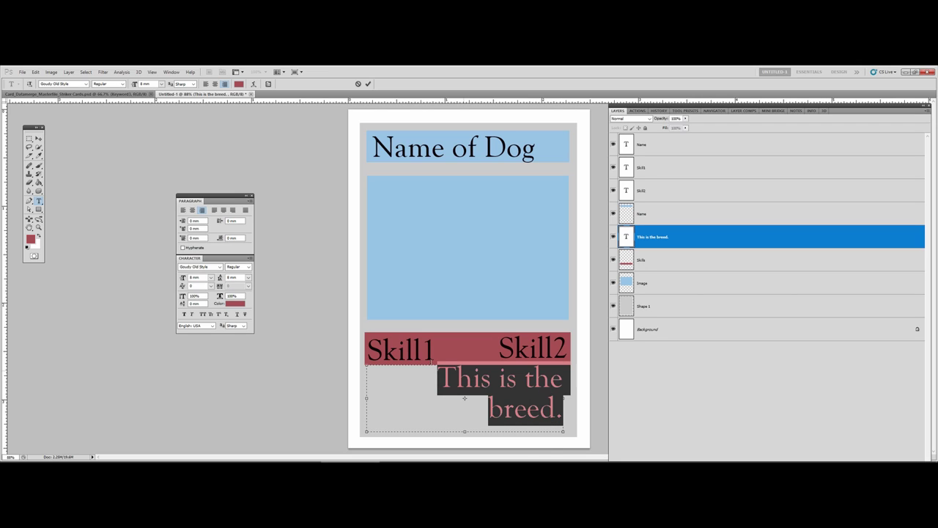
pyautogui.click(206, 84)
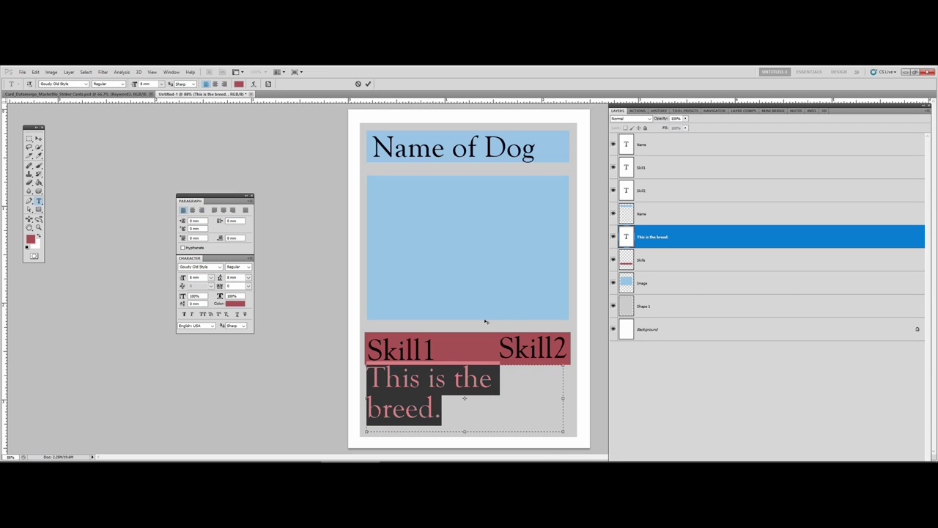
pyautogui.click(490, 405)
pyautogui.moveTo(564, 433); pyautogui.dragTo(577, 434)
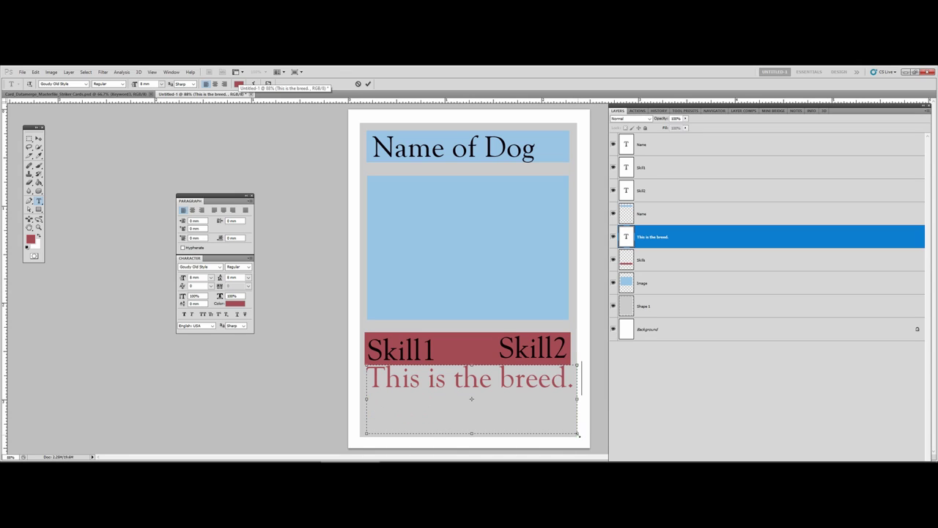
# Move the breed text lower beneath the red skills bar and shorten its text box to end within the card.
pyautogui.click(39, 138)
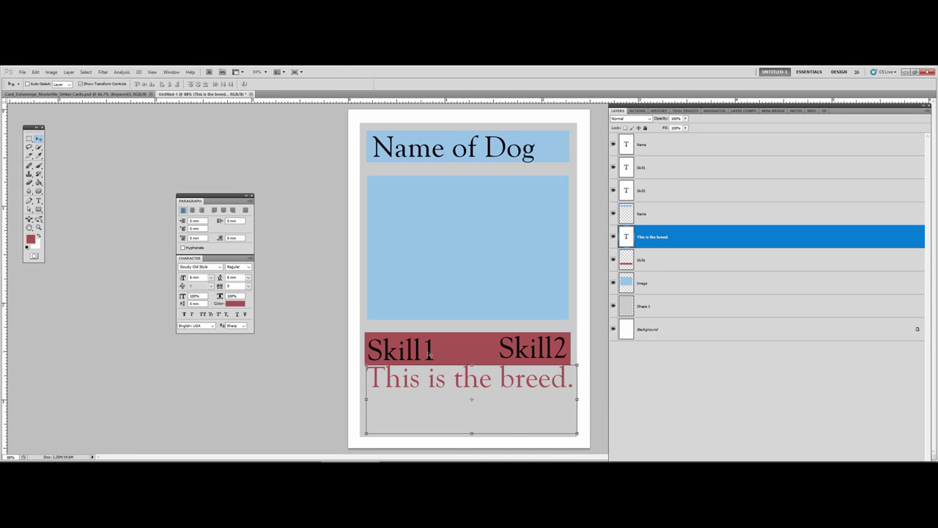
pyautogui.moveTo(503, 381); pyautogui.dragTo(500, 401)
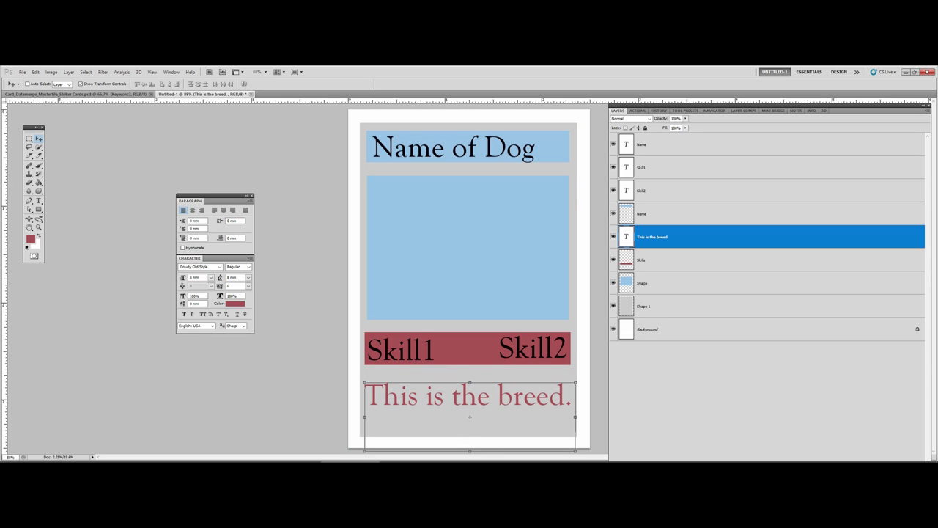
pyautogui.click(39, 200)
pyautogui.click(478, 397)
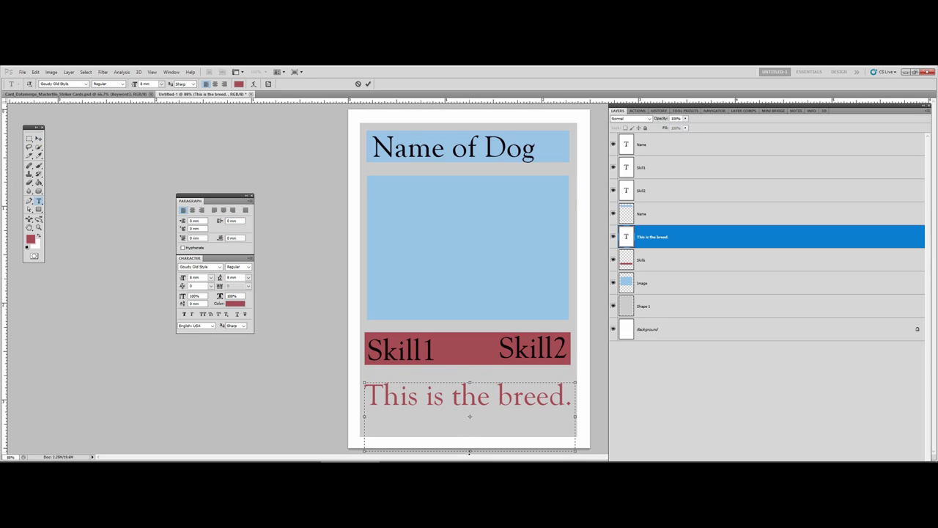
pyautogui.moveTo(469, 452); pyautogui.dragTo(470, 415)
pyautogui.click(30, 140)
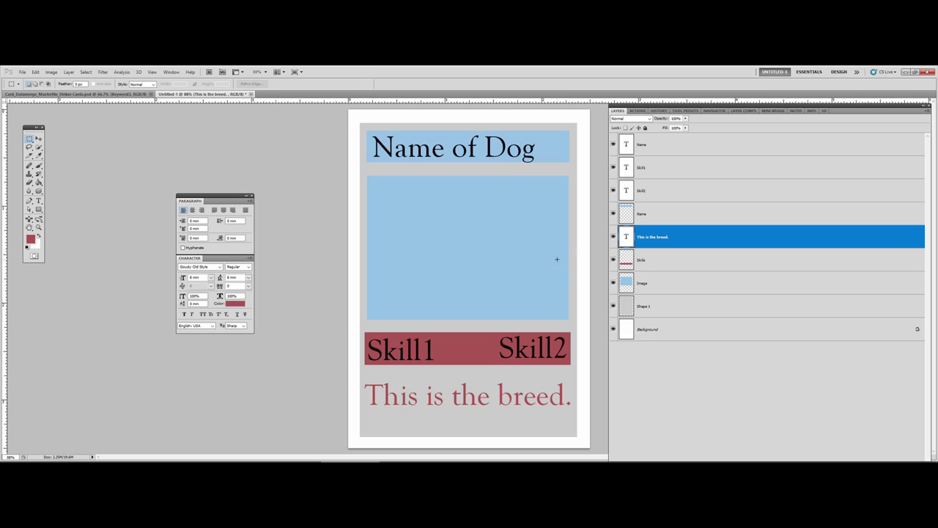
# Save the card as the Photoshop file Dogs_Master in the Desktop's YouTube Tutorials folder, replacing the existing file and accepting the format options.
pyautogui.click(22, 72)
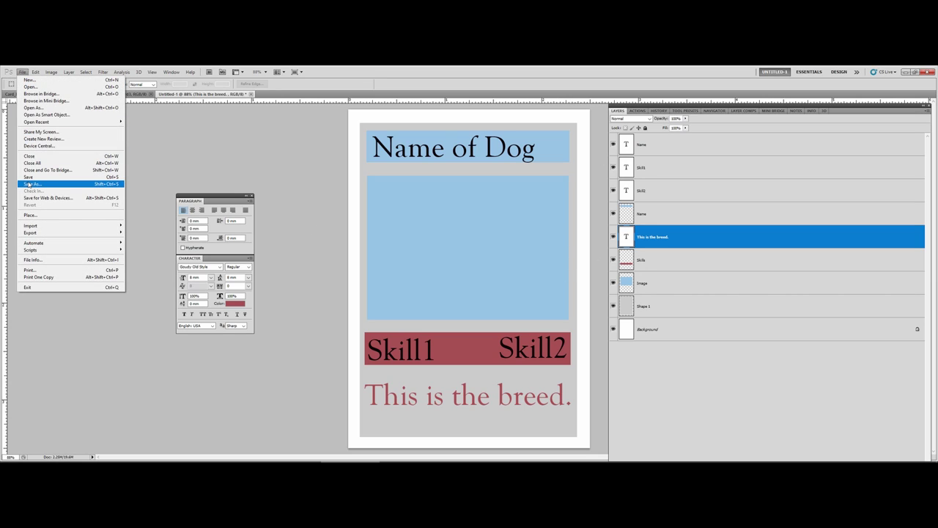
pyautogui.click(28, 184)
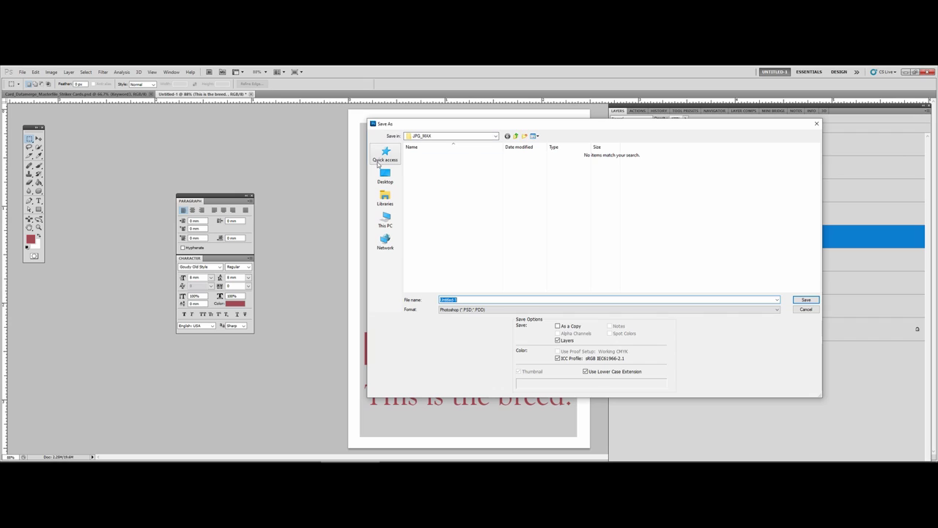
pyautogui.click(384, 176)
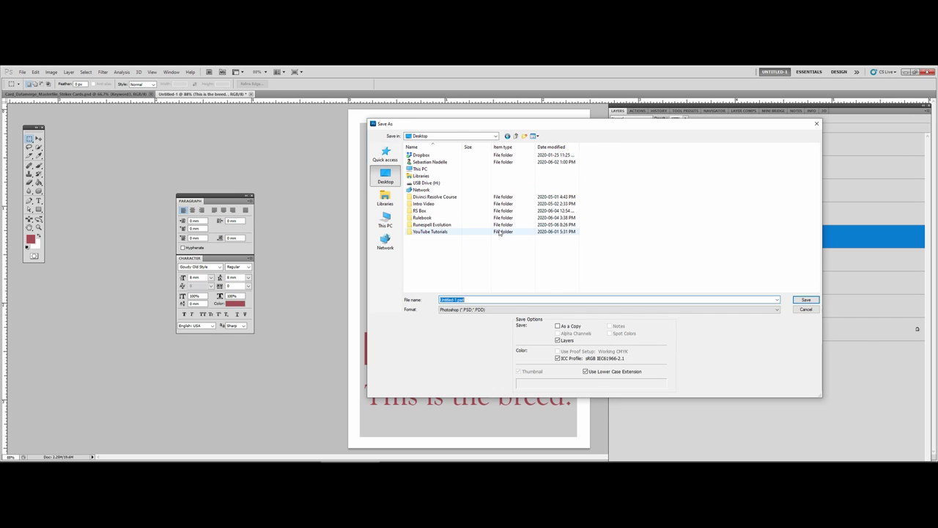
pyautogui.doubleClick(423, 232)
pyautogui.click(462, 165)
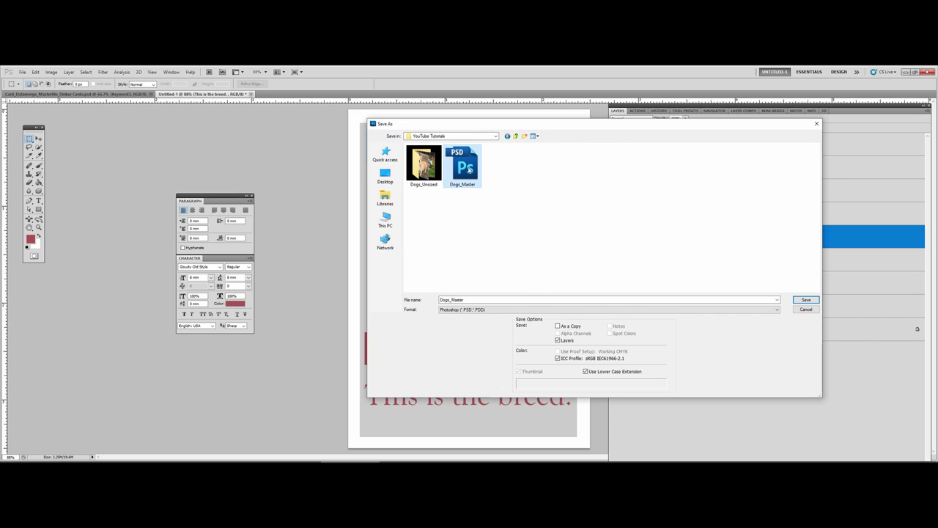
pyautogui.click(806, 300)
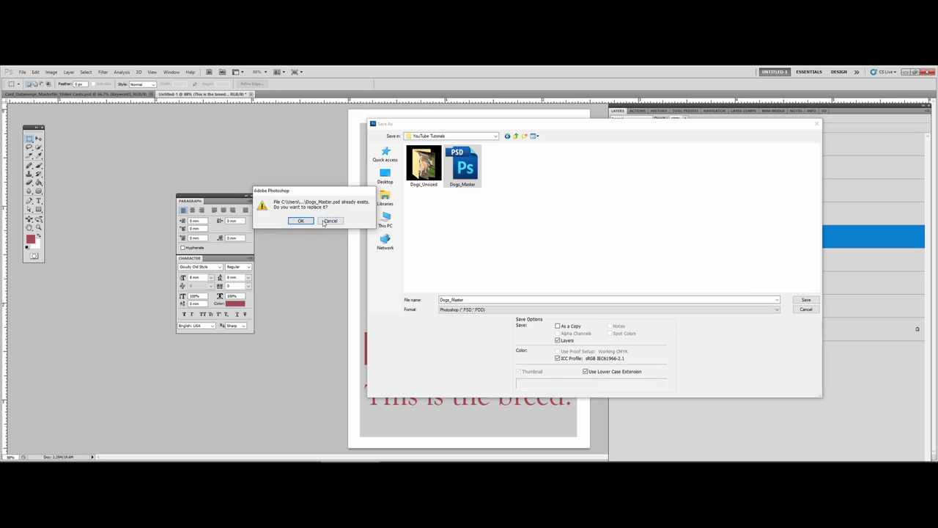
pyautogui.click(299, 222)
pyautogui.click(555, 190)
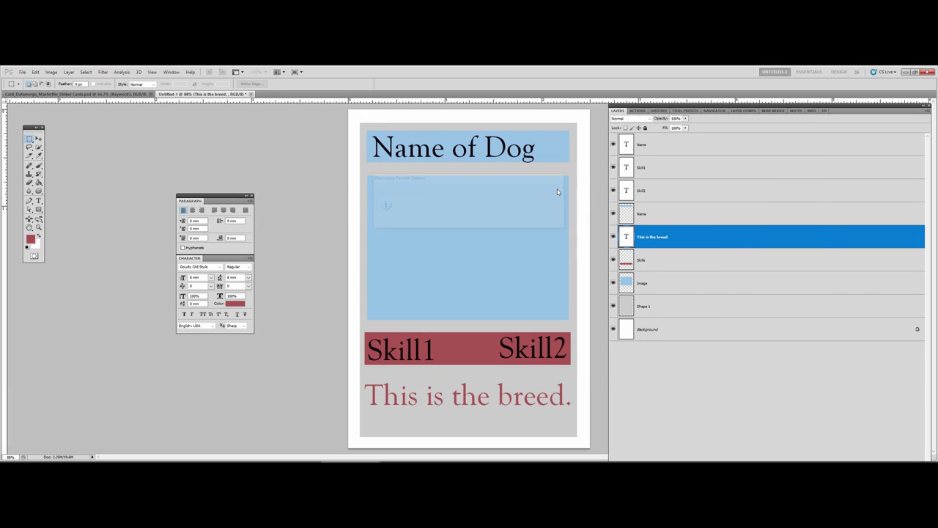
# Clear the space beside the card by moving and closing the Layers panel.
pyautogui.doubleClick(627, 74)
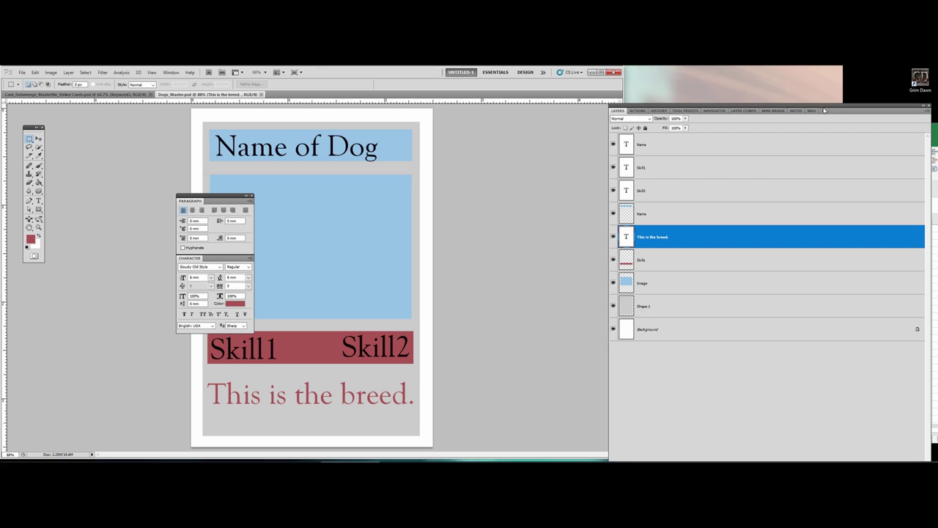
pyautogui.moveTo(824, 110); pyautogui.dragTo(517, 108)
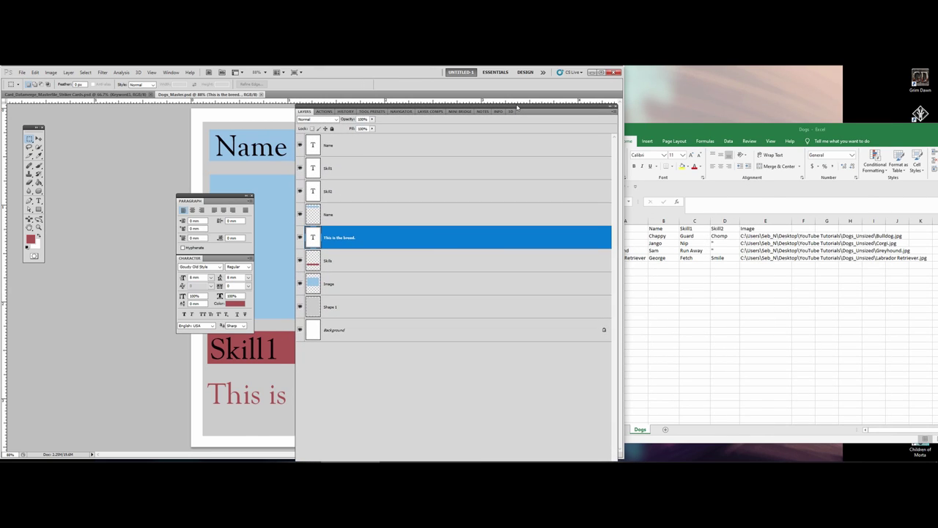
pyautogui.click(601, 72)
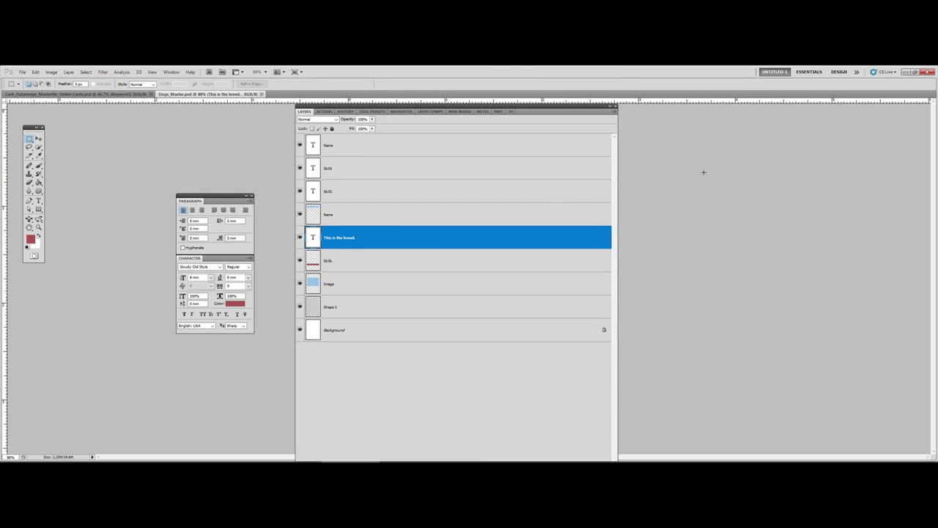
pyautogui.moveTo(619, 111); pyautogui.dragTo(816, 119)
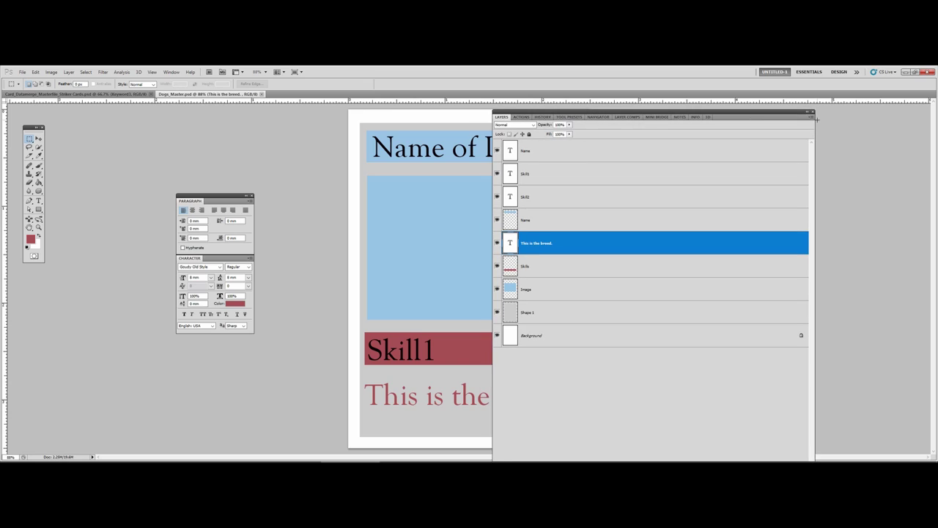
pyautogui.click(812, 111)
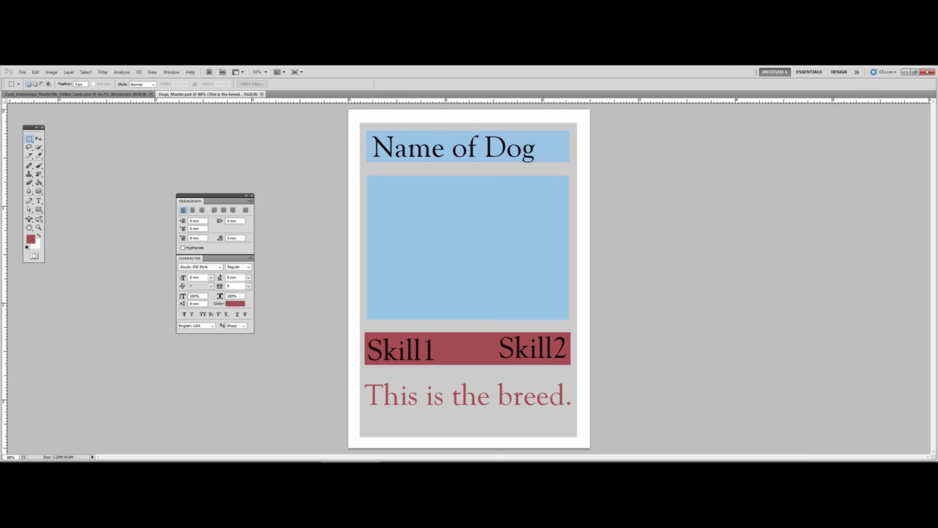
# Switch to the Dogs workbook in Excel, fit the Image column to its file paths, and select the Breed column.
pyautogui.click(205, 456)
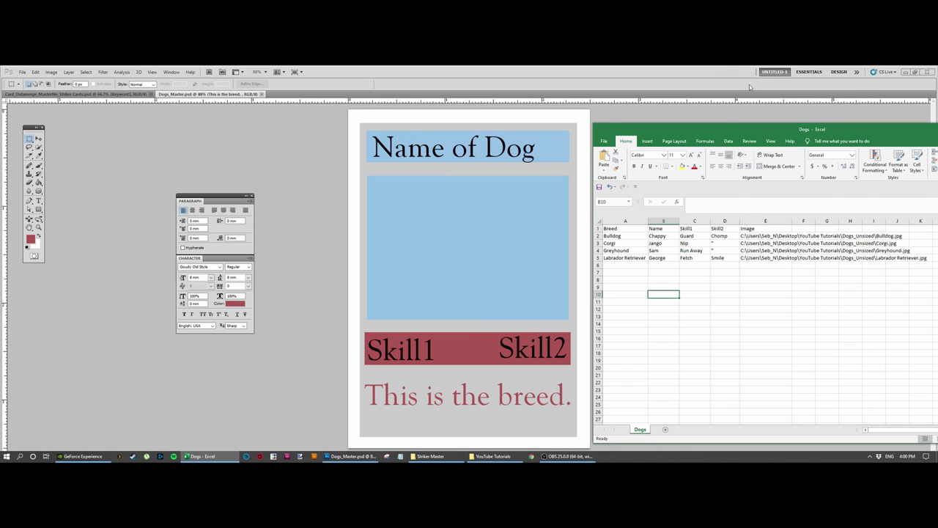
pyautogui.click(798, 217)
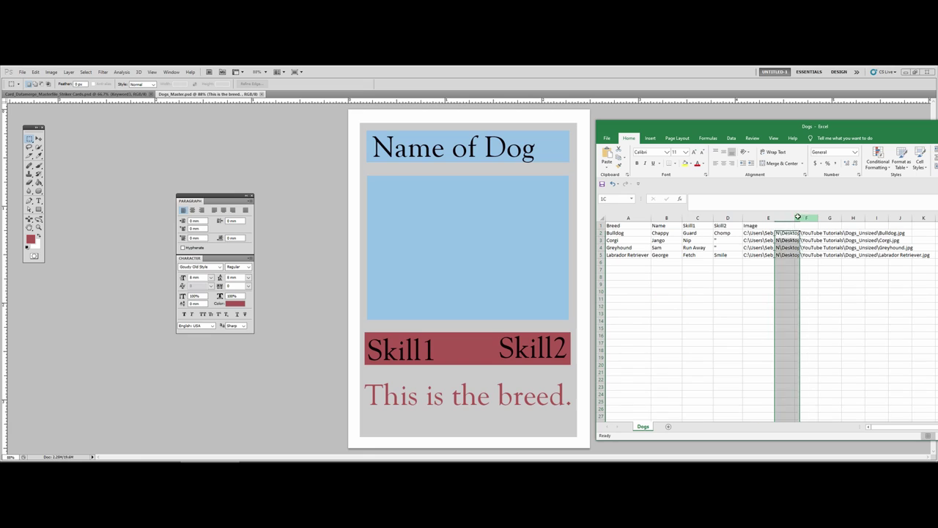
pyautogui.doubleClick(797, 217)
pyautogui.click(766, 298)
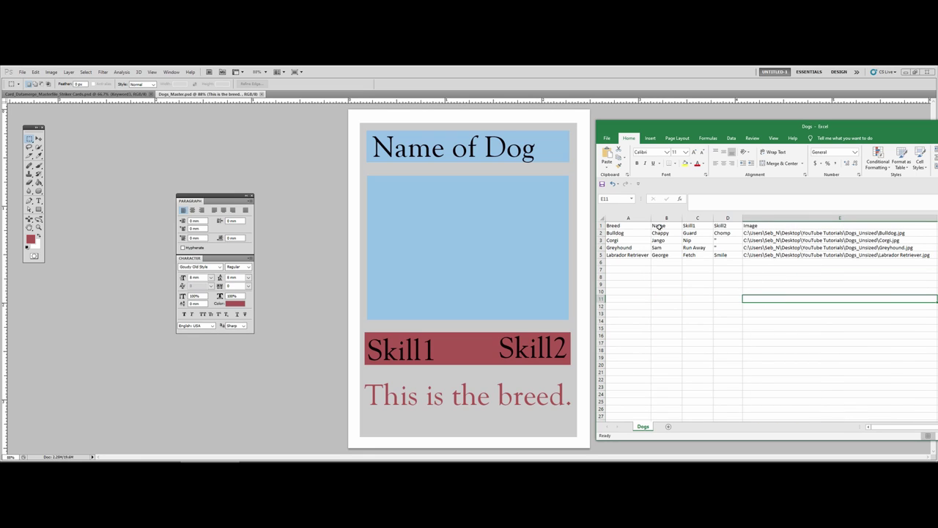
pyautogui.click(628, 218)
pyautogui.moveTo(681, 127); pyautogui.dragTo(721, 122)
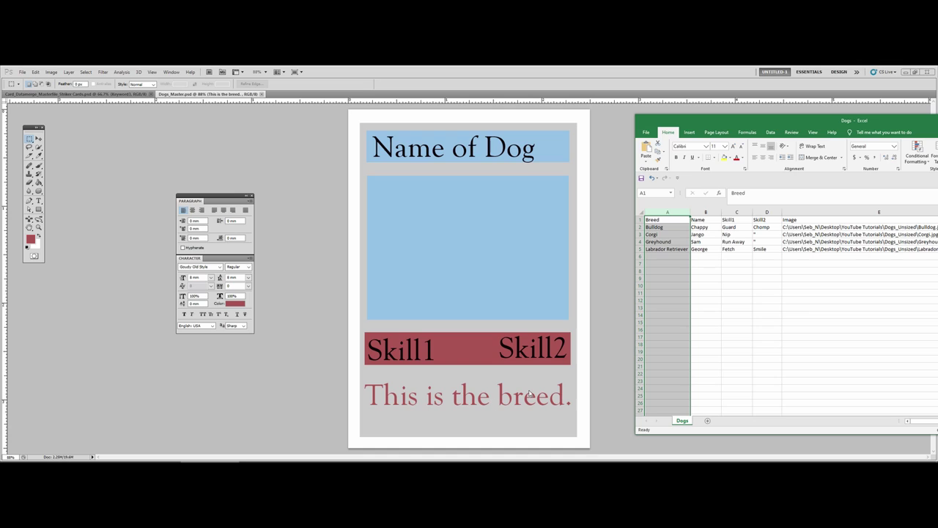
# Show the Layers panel in Photoshop again and place it, narrowed, just to the right of the card.
pyautogui.click(172, 72)
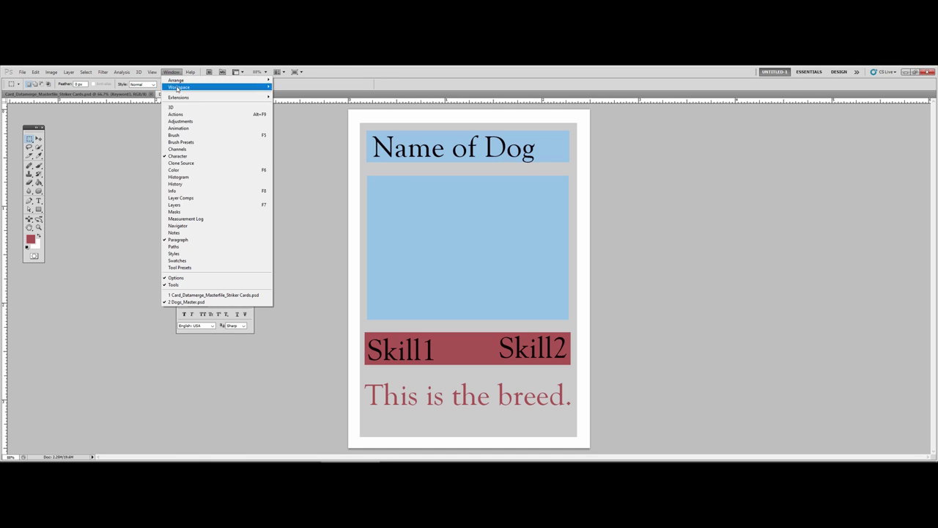
pyautogui.click(175, 206)
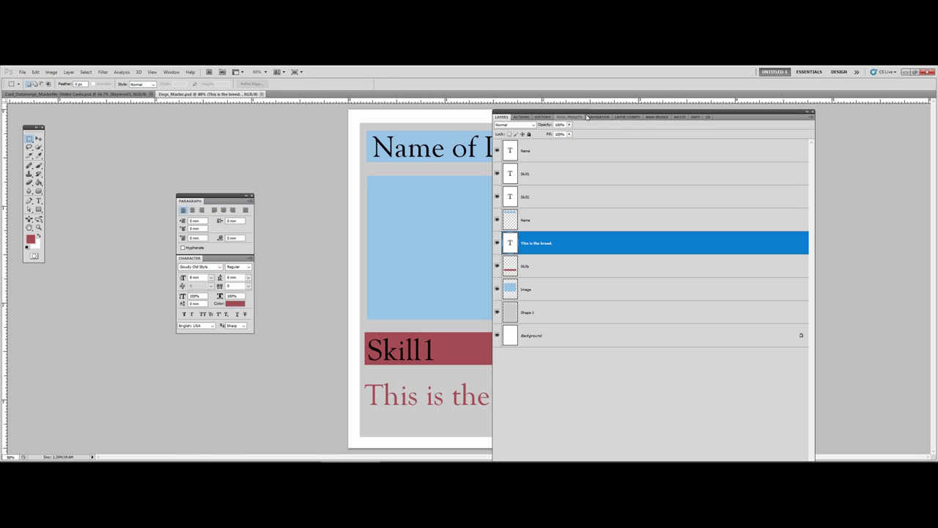
pyautogui.moveTo(587, 117); pyautogui.dragTo(333, 135)
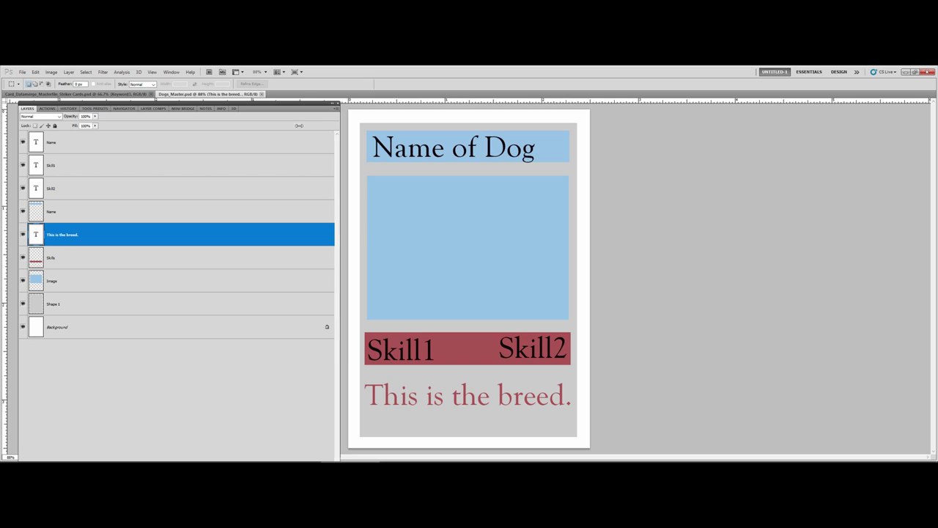
pyautogui.moveTo(183, 103); pyautogui.dragTo(755, 107)
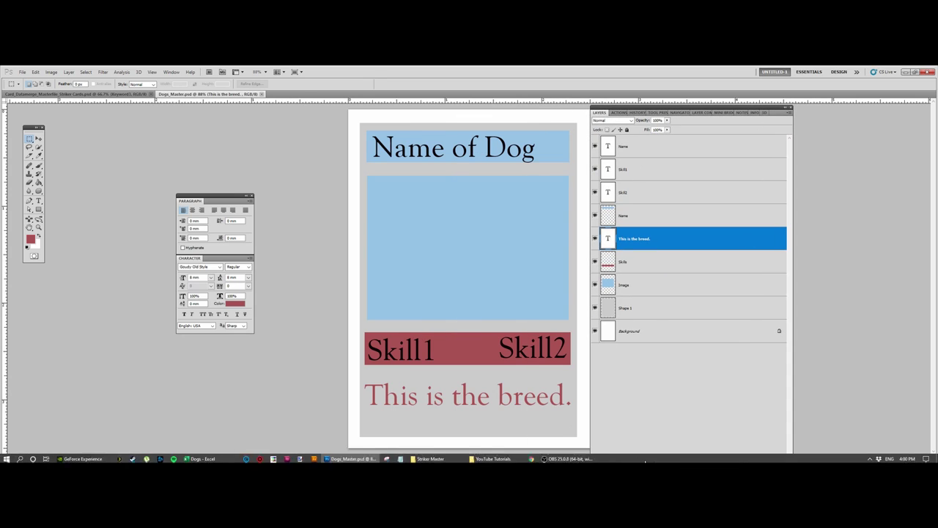
# Bring up the Dogs workbook in Excel, narrow its window, and place it to the left of the card.
pyautogui.click(202, 458)
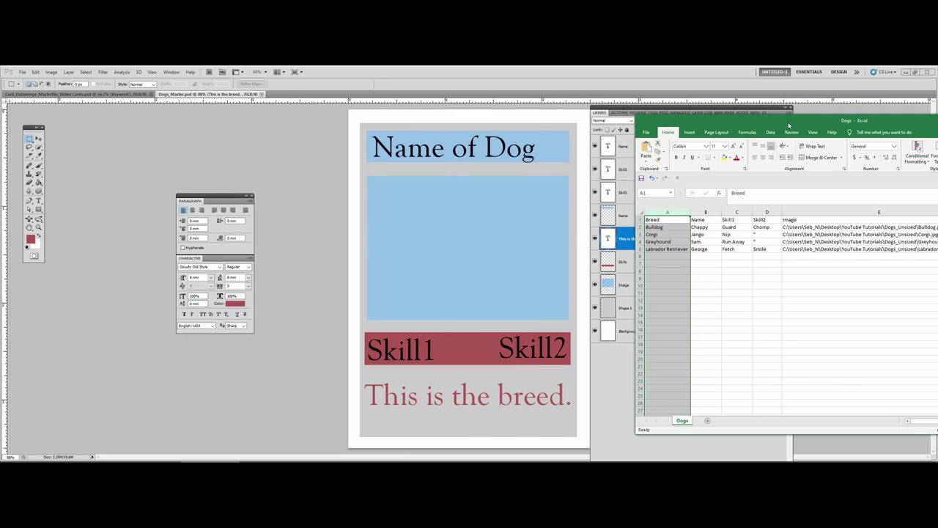
pyautogui.moveTo(789, 126); pyautogui.dragTo(73, 121)
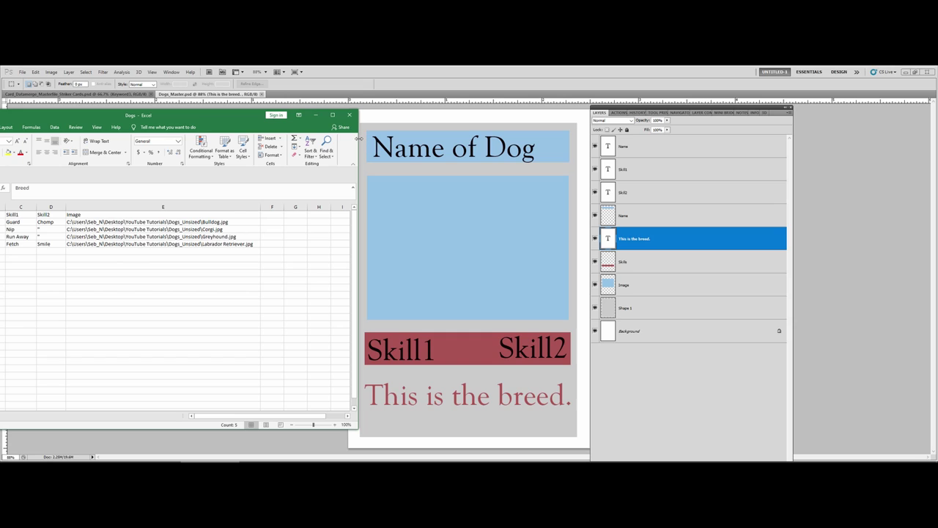
pyautogui.moveTo(360, 138); pyautogui.dragTo(157, 137)
pyautogui.moveTo(15, 117); pyautogui.dragTo(196, 110)
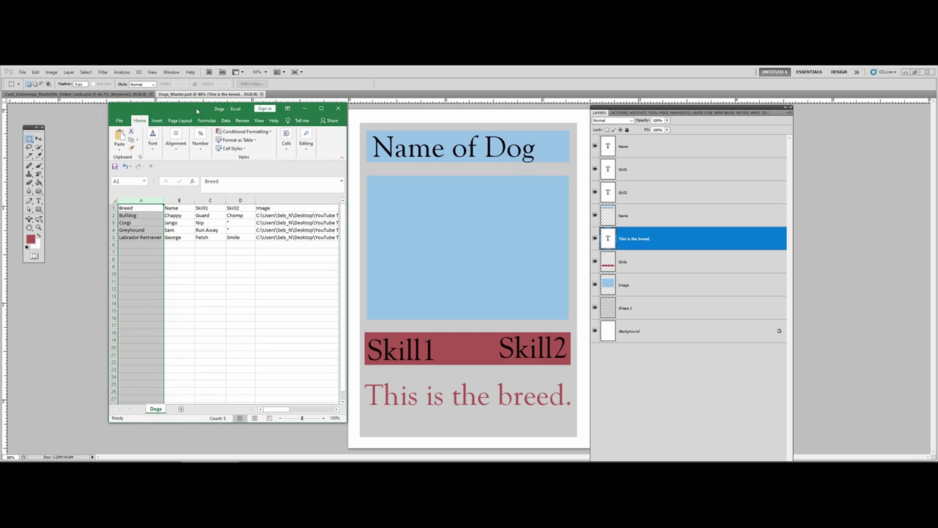
# In Photoshop, rename the "This is the breed." text layer as Breed.
pyautogui.click(246, 280)
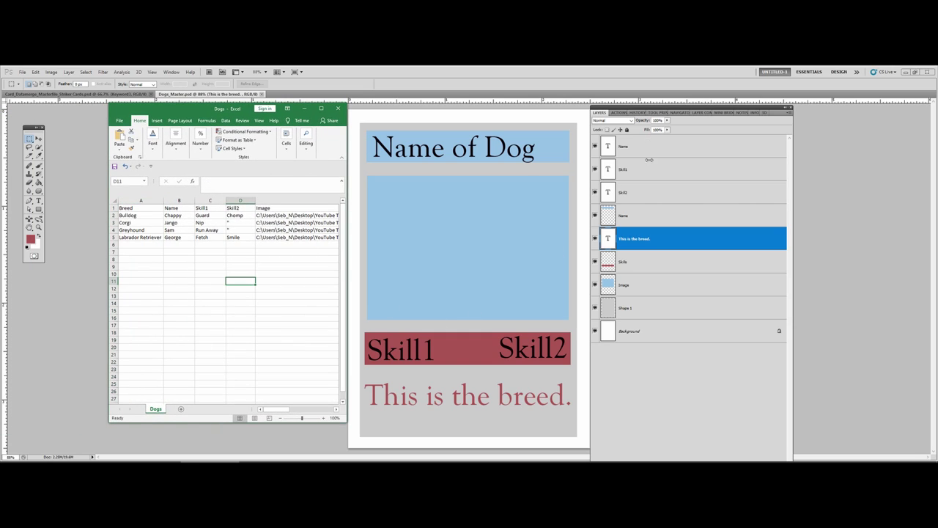
pyautogui.click(659, 242)
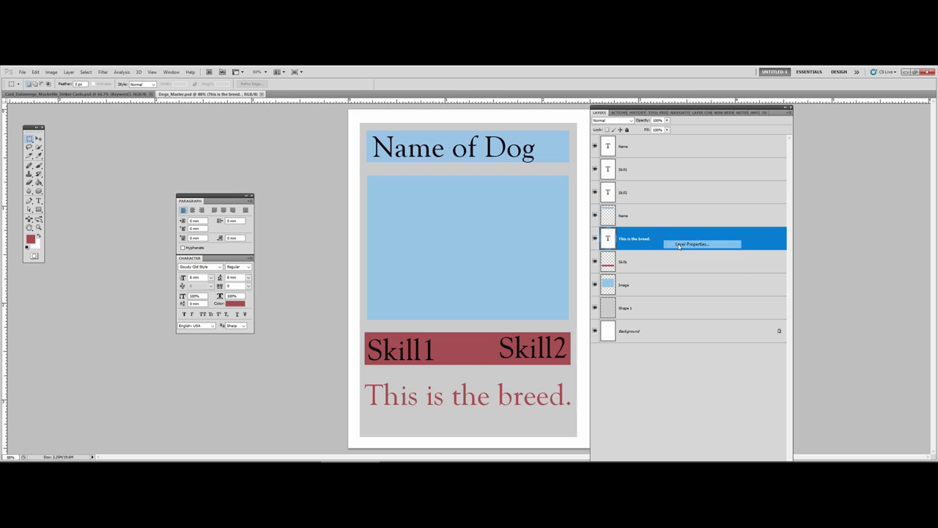
pyautogui.doubleClick(679, 247)
pyautogui.write('Breed')
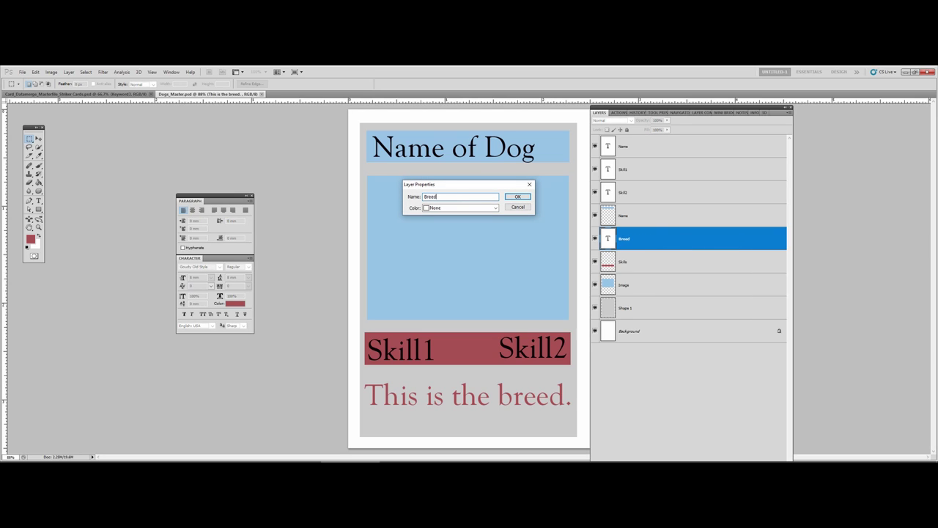
pyautogui.press('Return')
# Minimize the Dogs workbook and move the Layers panel farther away from the card.
pyautogui.click(208, 456)
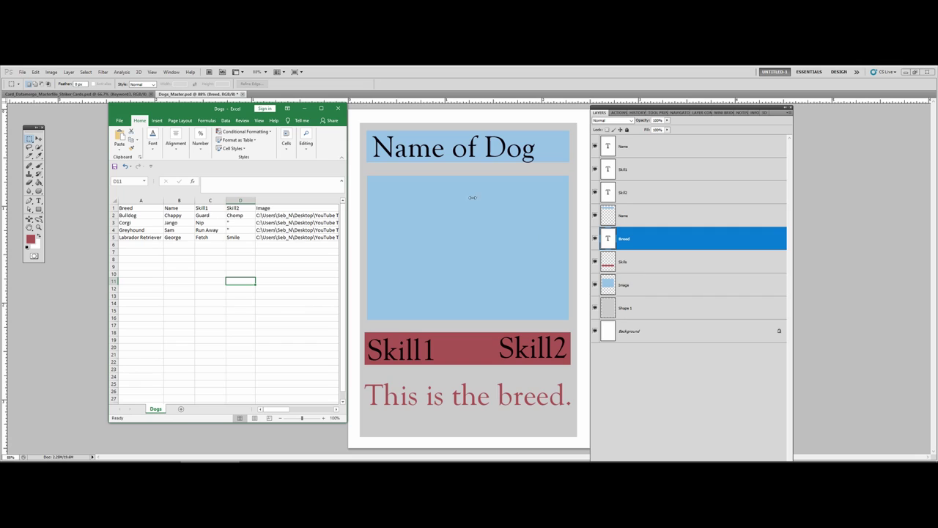
pyautogui.click(303, 109)
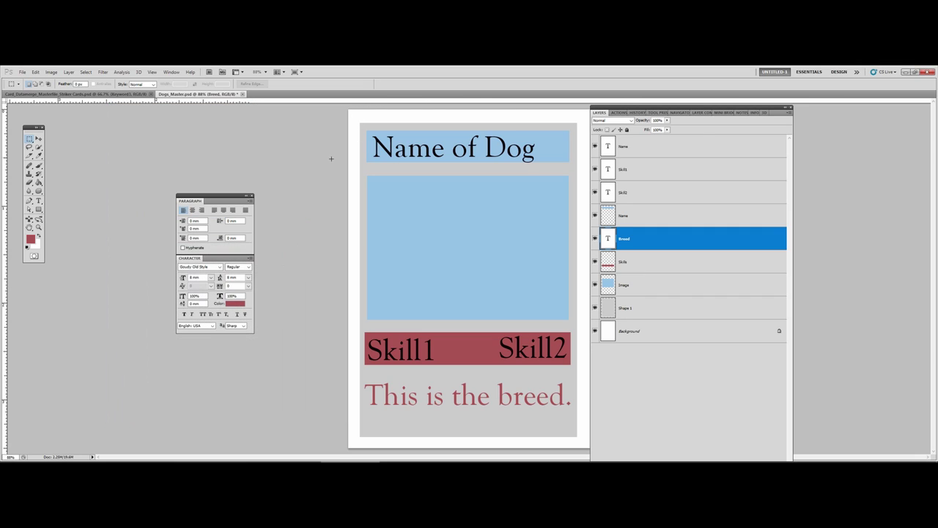
pyautogui.moveTo(761, 109); pyautogui.dragTo(868, 113)
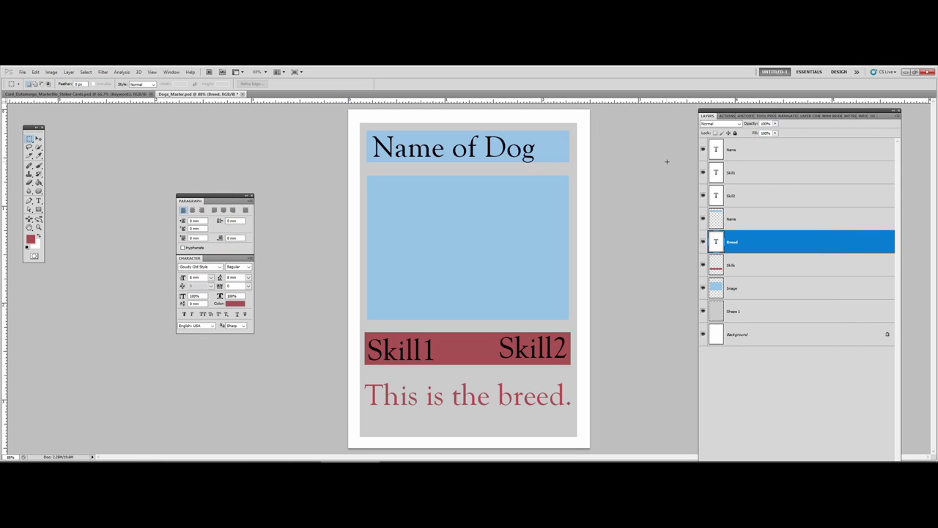
# Switch to the Dogs workbook in Excel, maximize its window, and widen the Skill2 column.
pyautogui.click(199, 456)
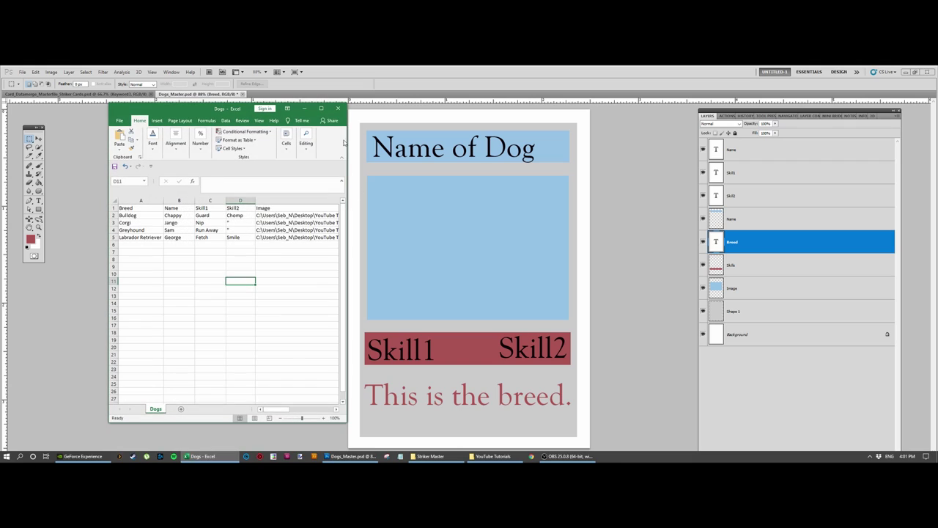
pyautogui.click(323, 109)
pyautogui.click(330, 162)
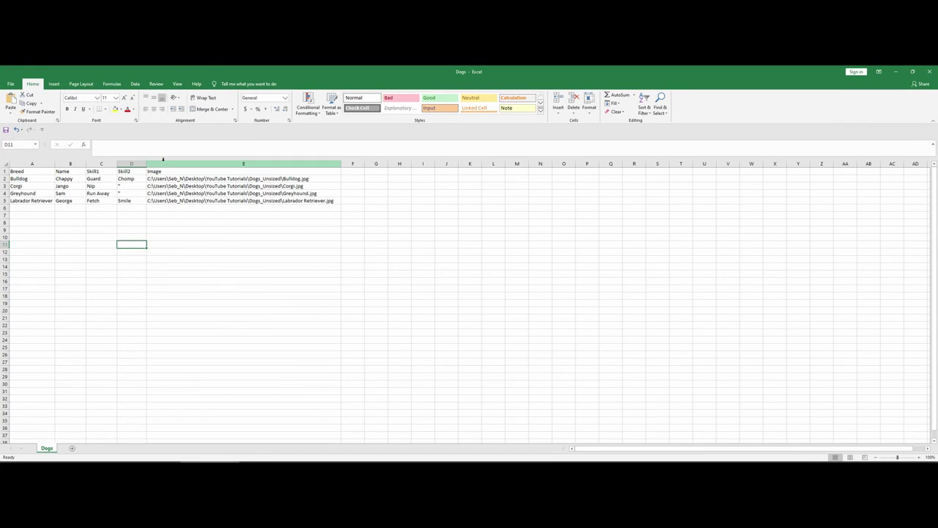
pyautogui.click(329, 312)
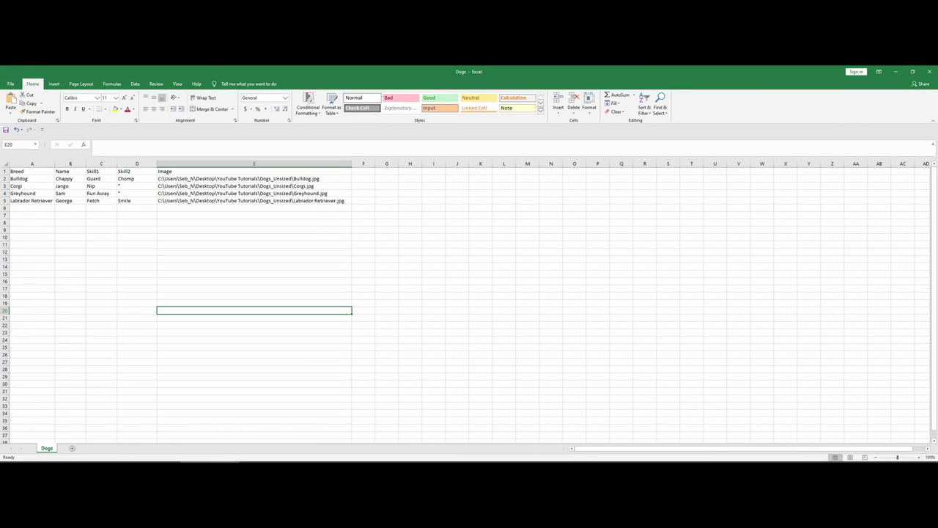
# Switch to the YouTube Tutorials folder in File Explorer, open Dogs_Unsized, and look over its dog images.
pyautogui.click(461, 443)
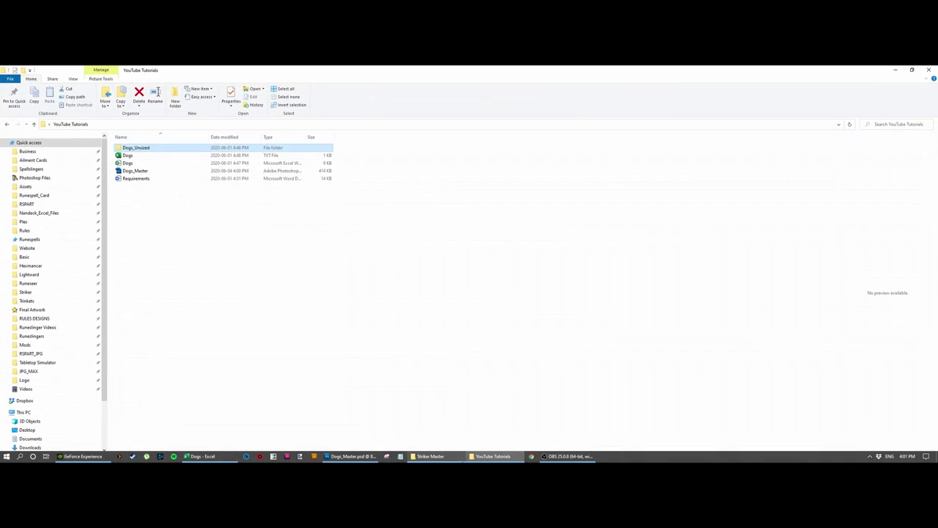
pyautogui.doubleClick(146, 149)
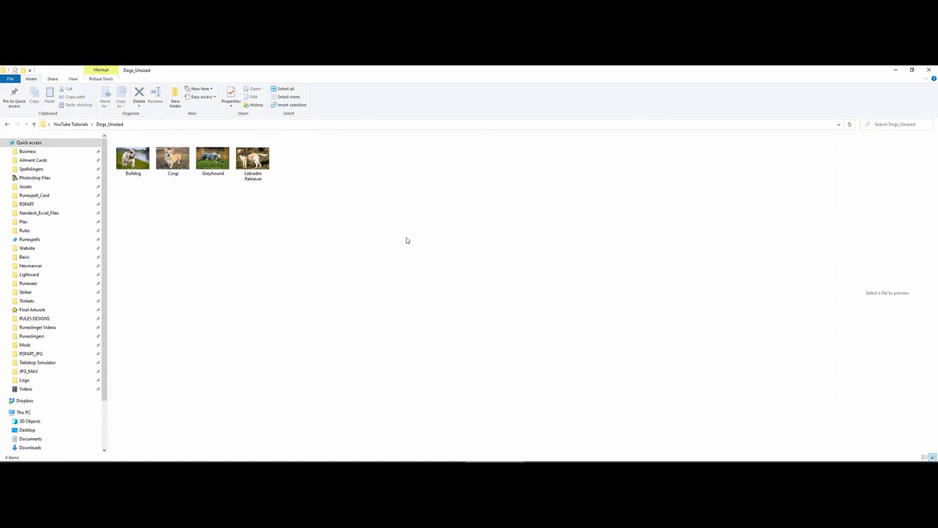
pyautogui.click(137, 159)
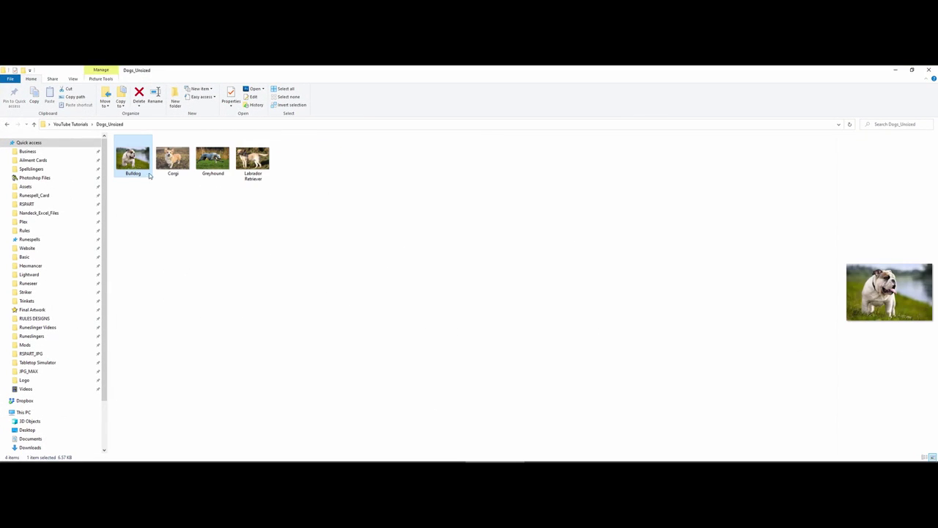
pyautogui.moveTo(127, 199); pyautogui.dragTo(281, 146)
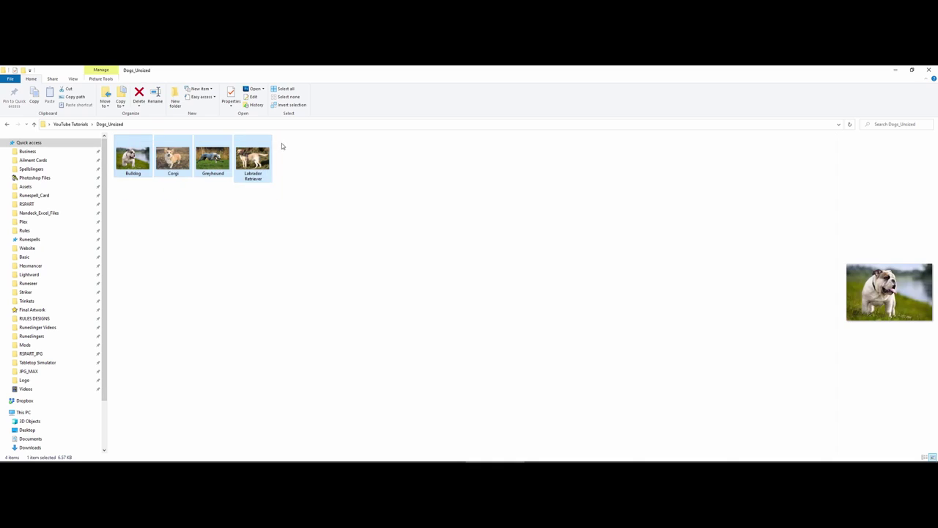
pyautogui.click(281, 146)
# Open the properties of the Bulldog image and copy its full folder location.
pyautogui.click(135, 158)
pyautogui.rightClick(135, 159)
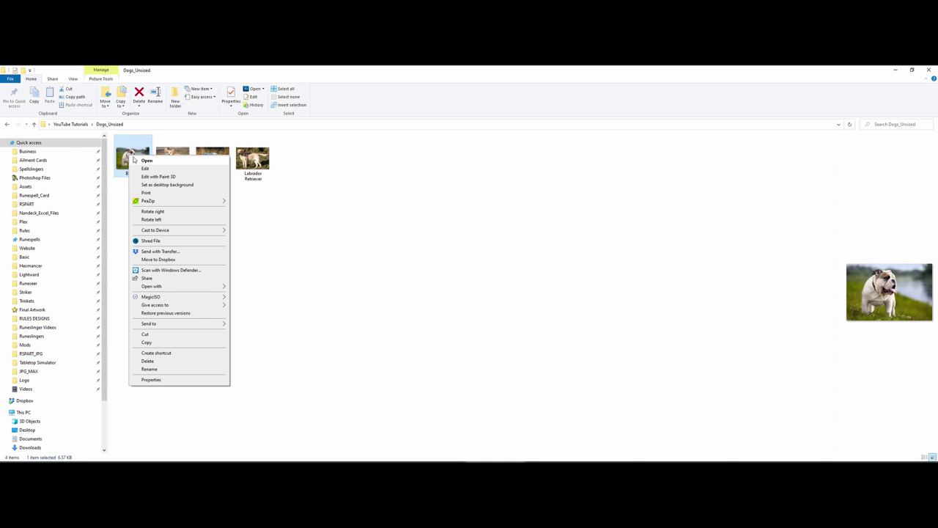
pyautogui.click(151, 380)
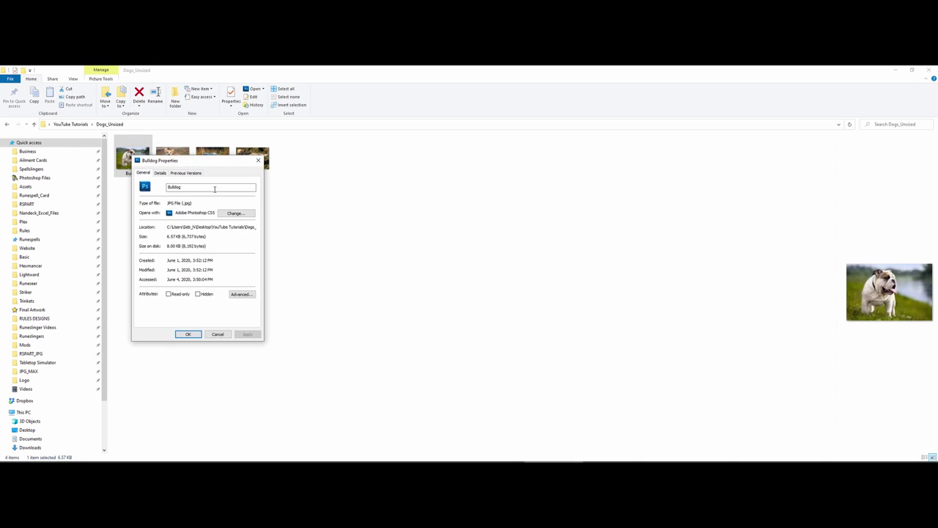
pyautogui.moveTo(213, 160); pyautogui.dragTo(302, 203)
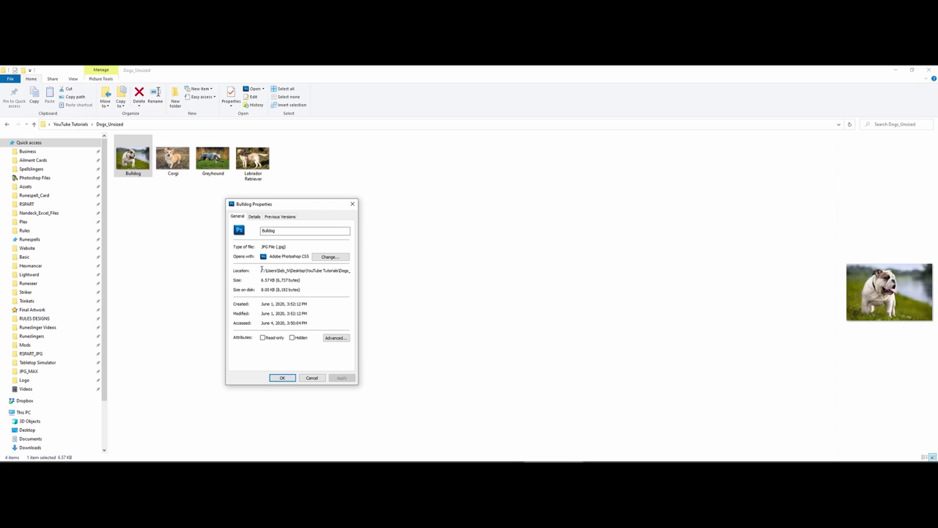
pyautogui.moveTo(263, 269); pyautogui.dragTo(365, 272)
pyautogui.hotkey('ctrl', 'c')
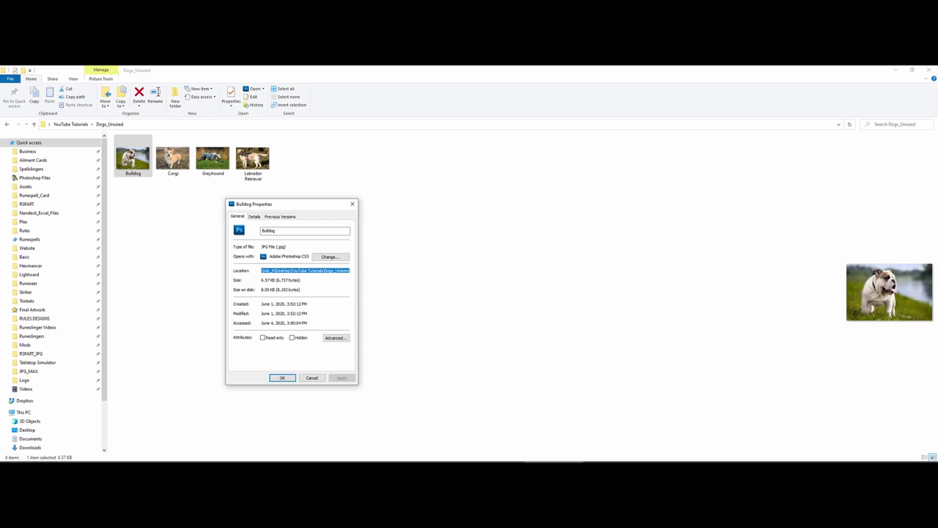
# In the Dogs workbook, paste the copied location into the Bulldog row's Image cell and append \Bulldog.jpg to it.
pyautogui.click(201, 458)
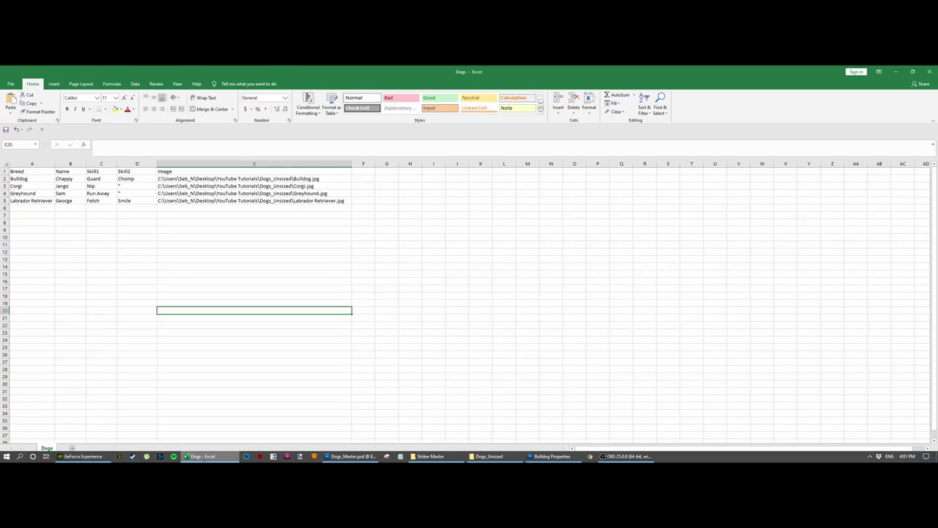
pyautogui.click(244, 178)
pyautogui.hotkey('ctrl', 'v')
pyautogui.click(360, 261)
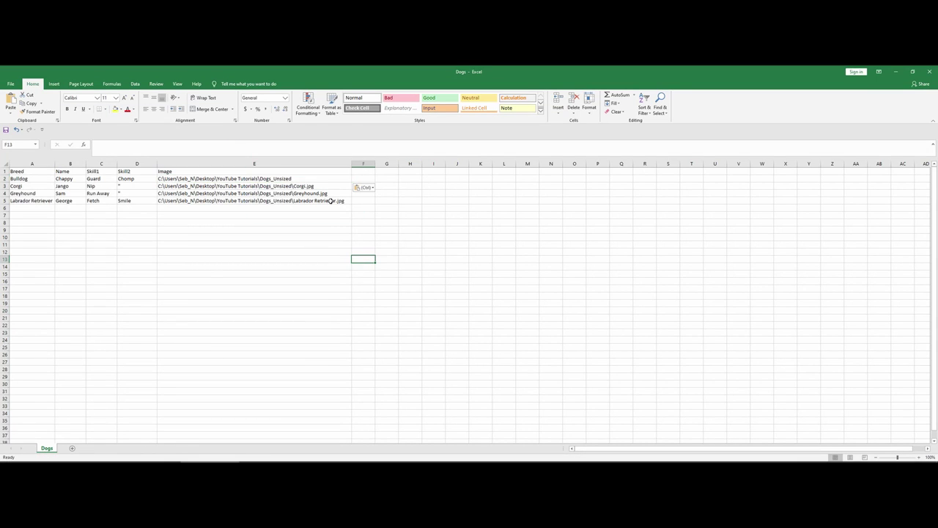
pyautogui.doubleClick(318, 178)
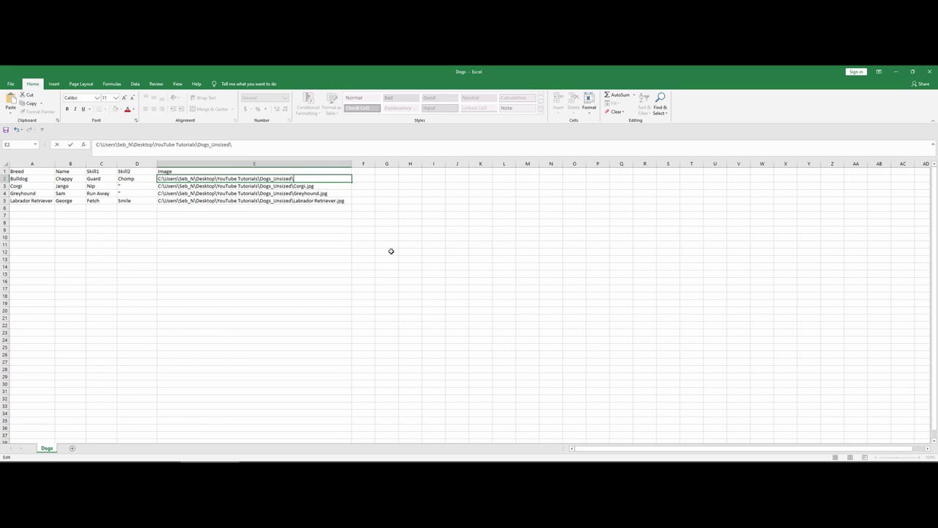
pyautogui.moveTo(290, 178); pyautogui.dragTo(296, 178)
pyautogui.click(296, 178)
pyautogui.click(362, 274)
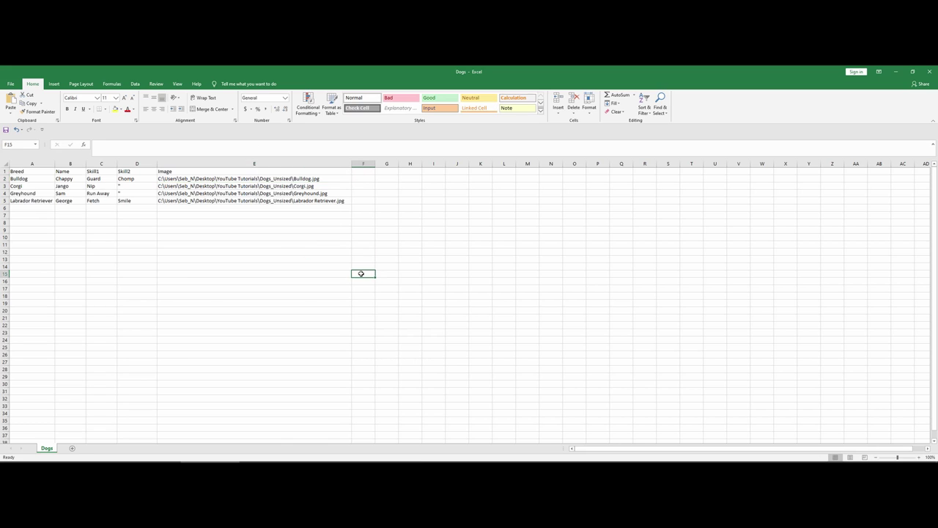
# Retype the Bulldog image path's file extension as jpg and widen the empty column F.
pyautogui.click(330, 178)
pyautogui.doubleClick(330, 178)
pyautogui.moveTo(320, 179); pyautogui.dragTo(313, 178)
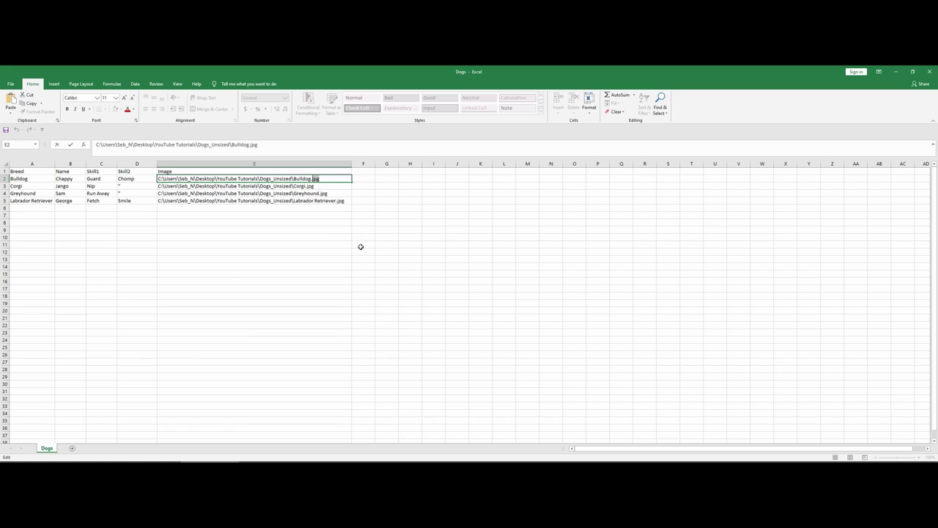
pyautogui.write('p')
pyautogui.write('pg')
pyautogui.click(361, 246)
pyautogui.moveTo(360, 163); pyautogui.dragTo(350, 163)
pyautogui.click(404, 249)
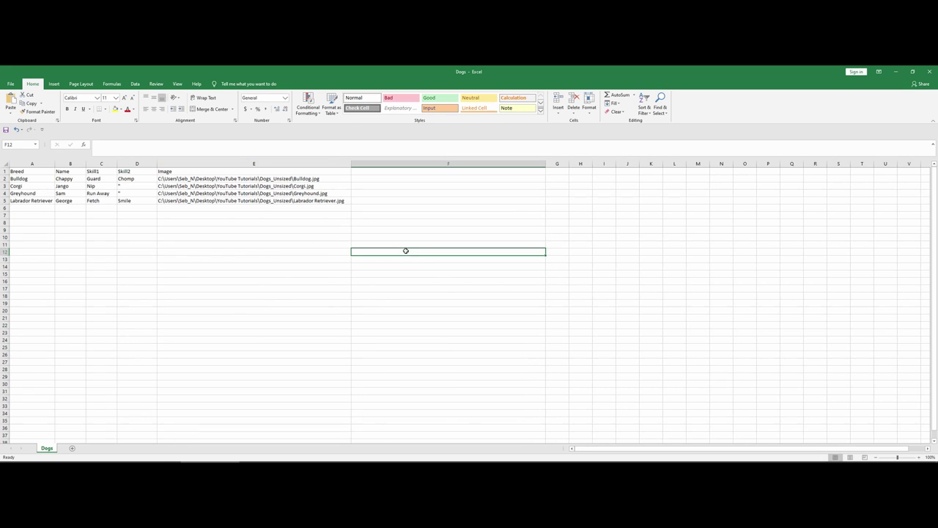
# Close the Dogs workbook and the Bulldog image's properties window.
pyautogui.click(929, 74)
pyautogui.click(468, 282)
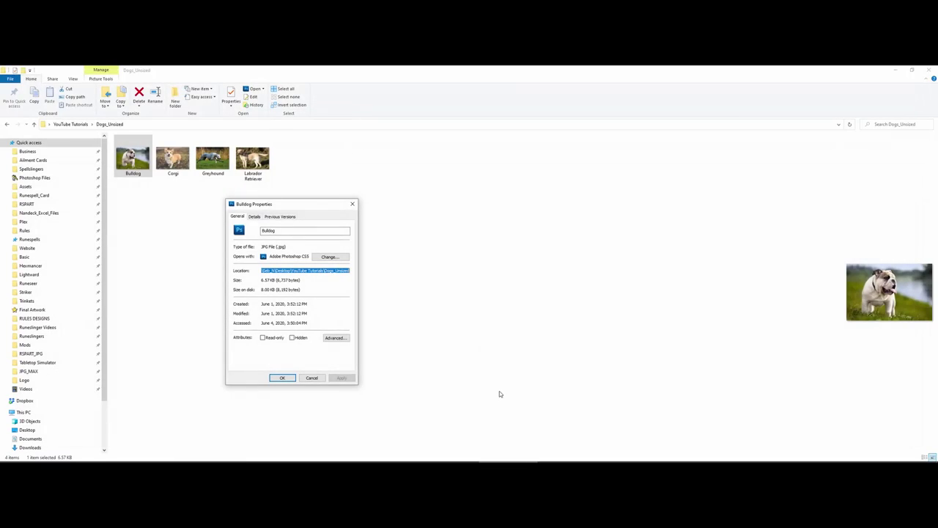
pyautogui.click(352, 204)
# Switch to Dogs_Master.psd in Photoshop, open the Define settings for its variables, and place the dialog beside the card.
pyautogui.moveTo(375, 455)
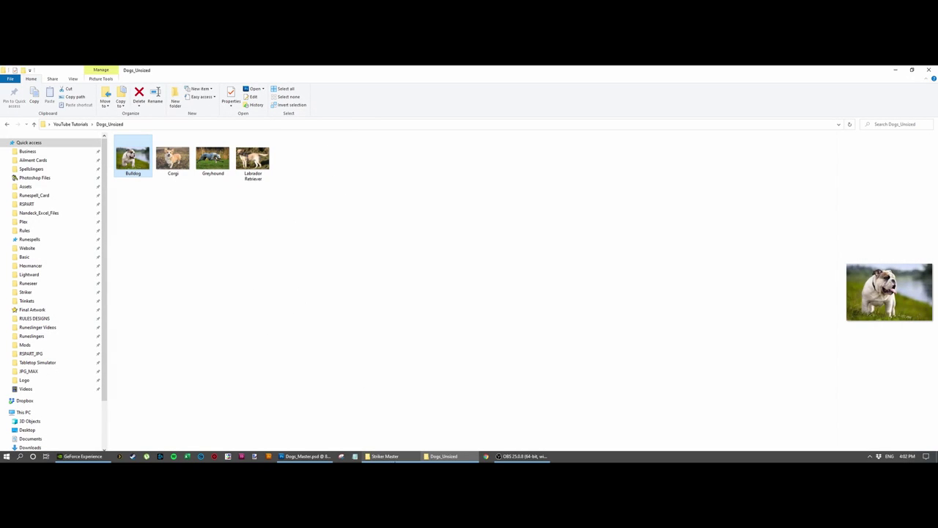
pyautogui.click(308, 456)
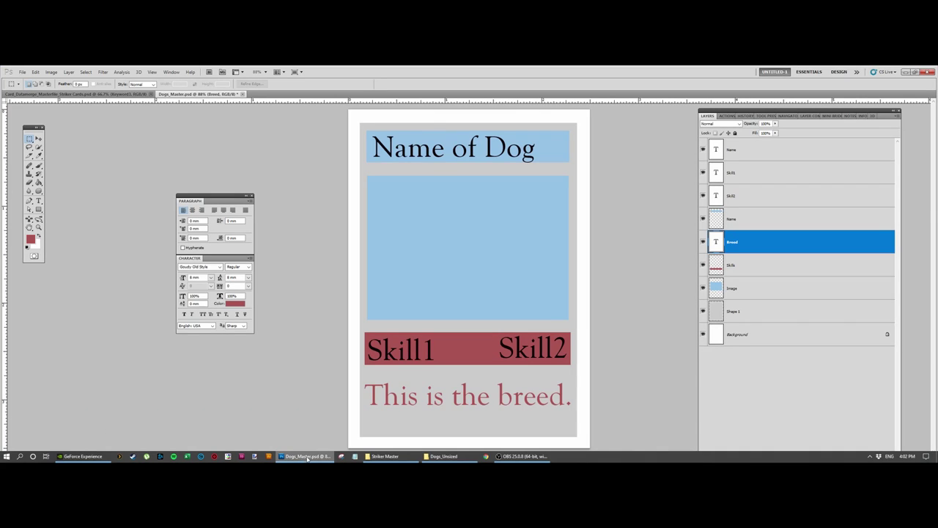
pyautogui.click(54, 73)
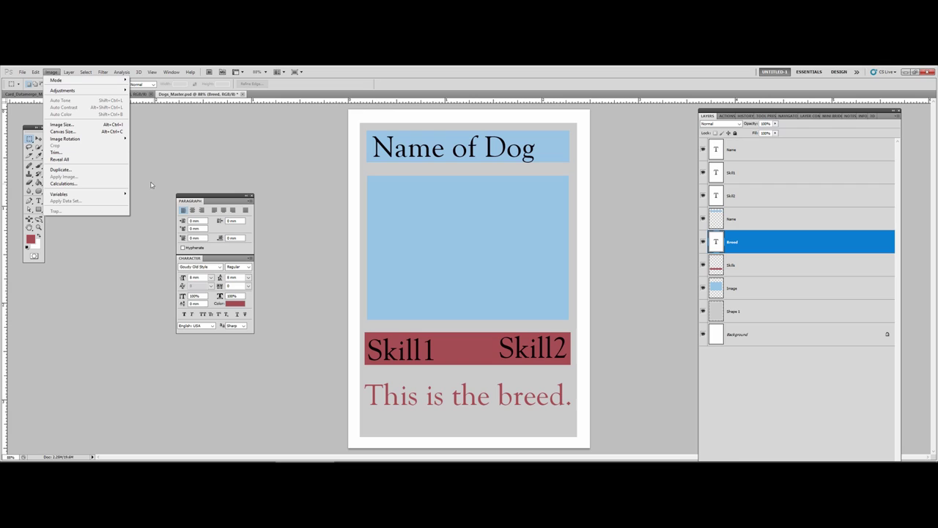
pyautogui.click(53, 73)
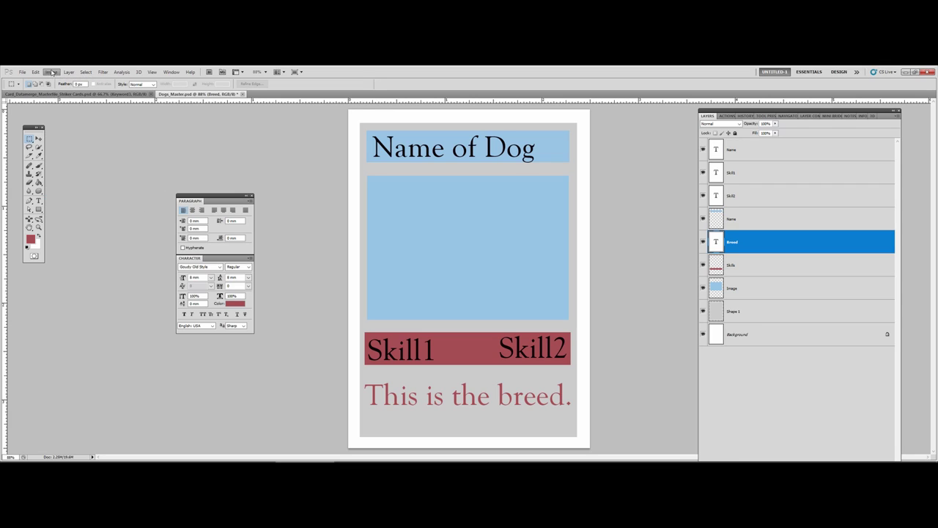
pyautogui.click(52, 72)
pyautogui.moveTo(102, 193)
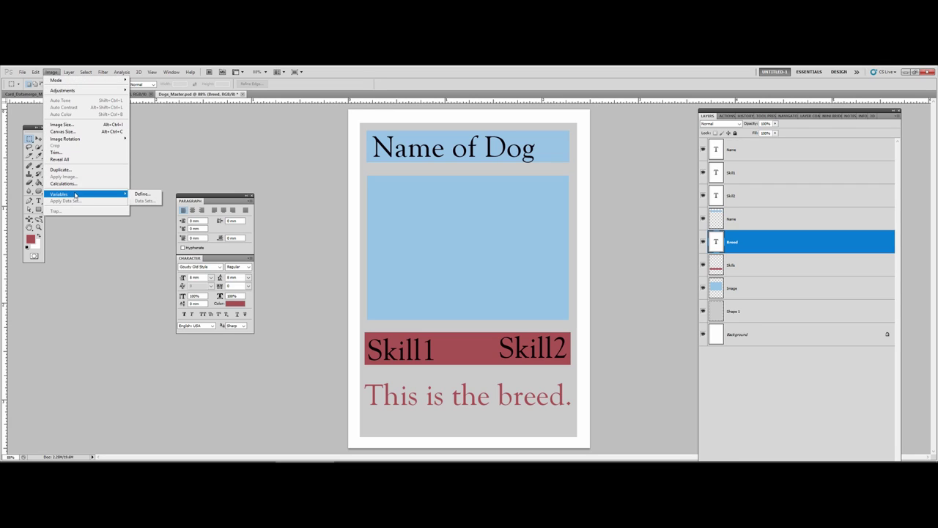
pyautogui.click(143, 194)
pyautogui.moveTo(281, 224); pyautogui.dragTo(268, 185)
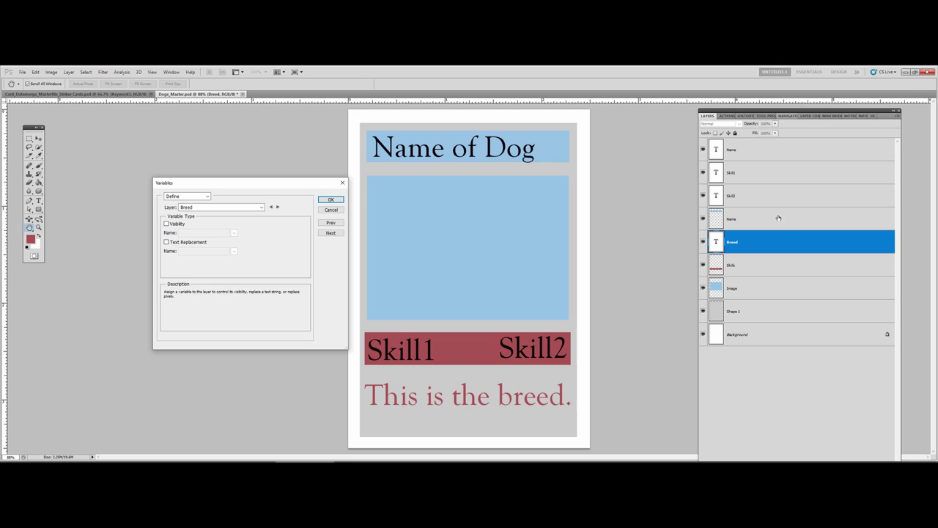
# Choose the Name text layer for variable definition and enable Text Replacement for it.
pyautogui.click(233, 208)
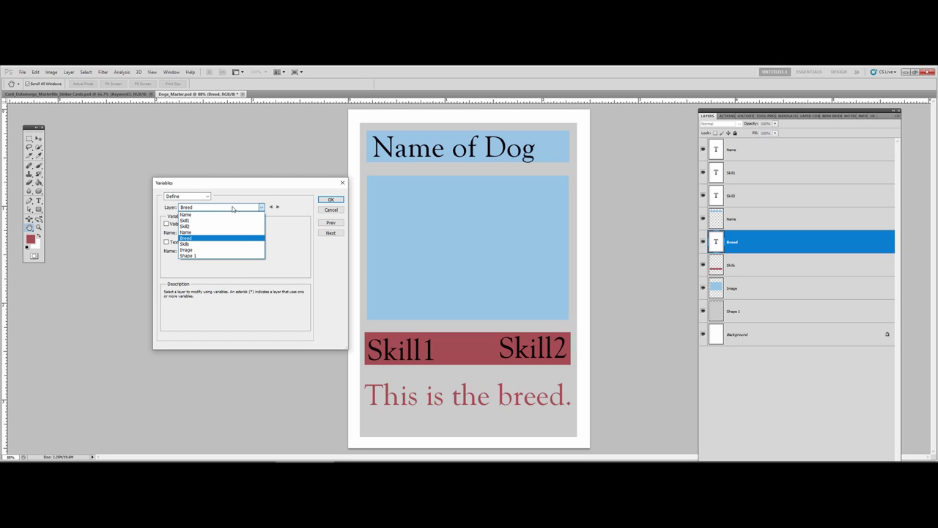
pyautogui.click(225, 214)
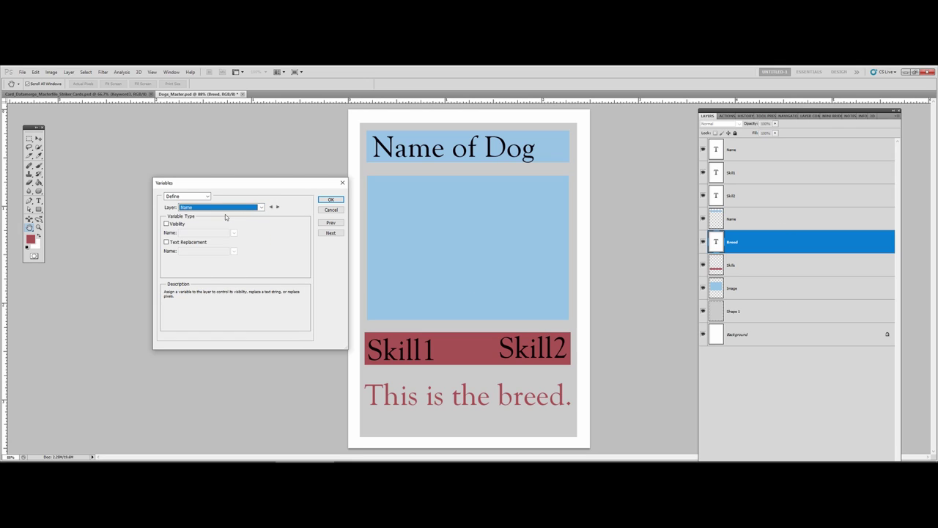
pyautogui.click(167, 243)
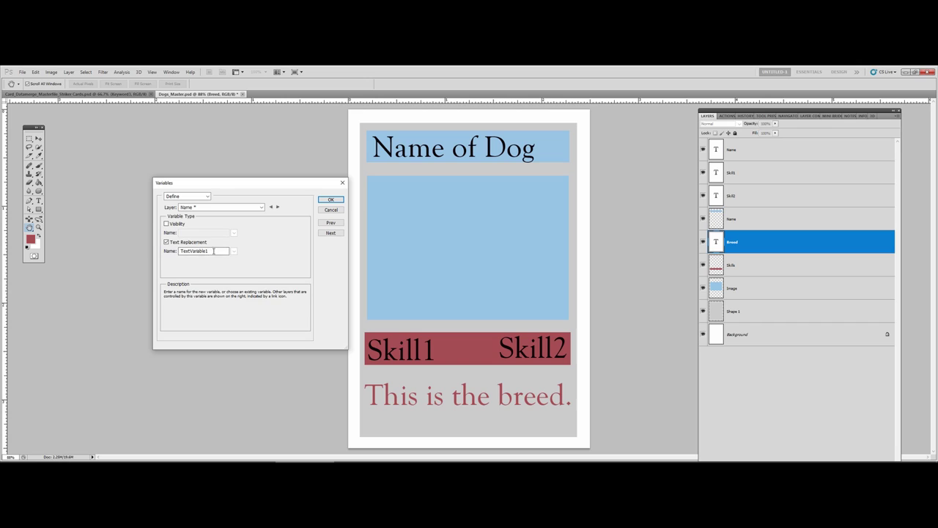
pyautogui.click(201, 208)
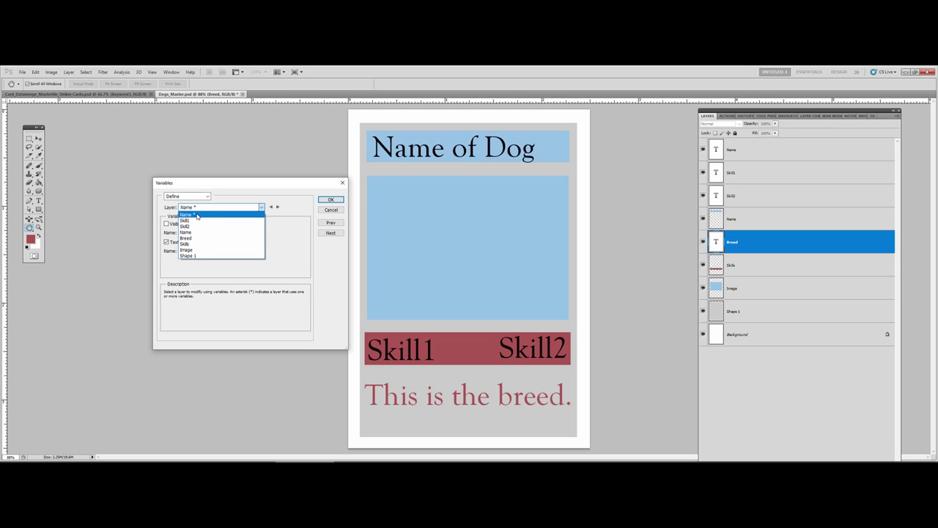
pyautogui.click(196, 215)
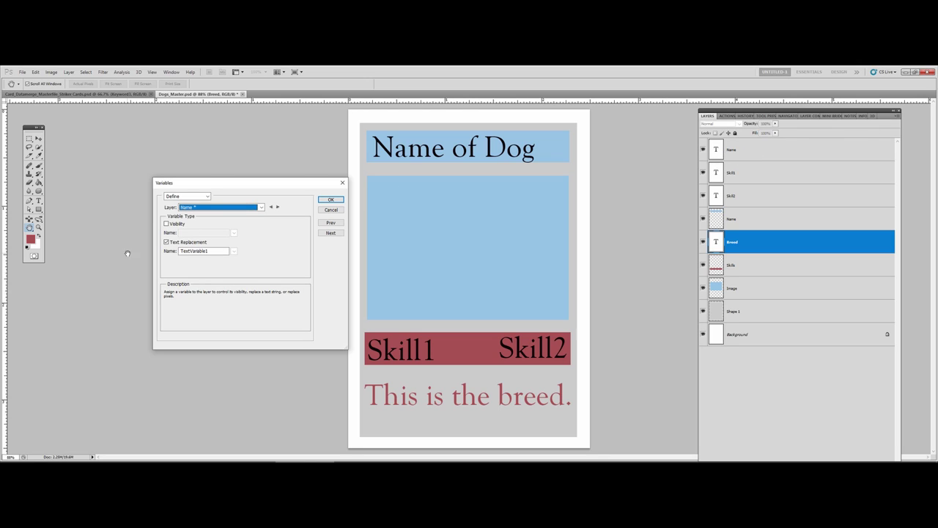
# Re-enable Text Replacement for the Name text layer and name its variable Name.
pyautogui.click(165, 242)
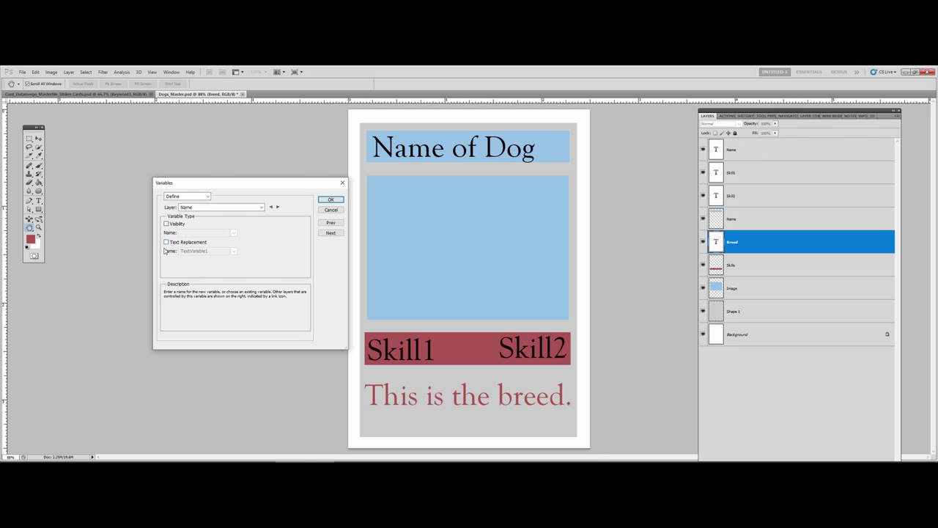
pyautogui.click(166, 242)
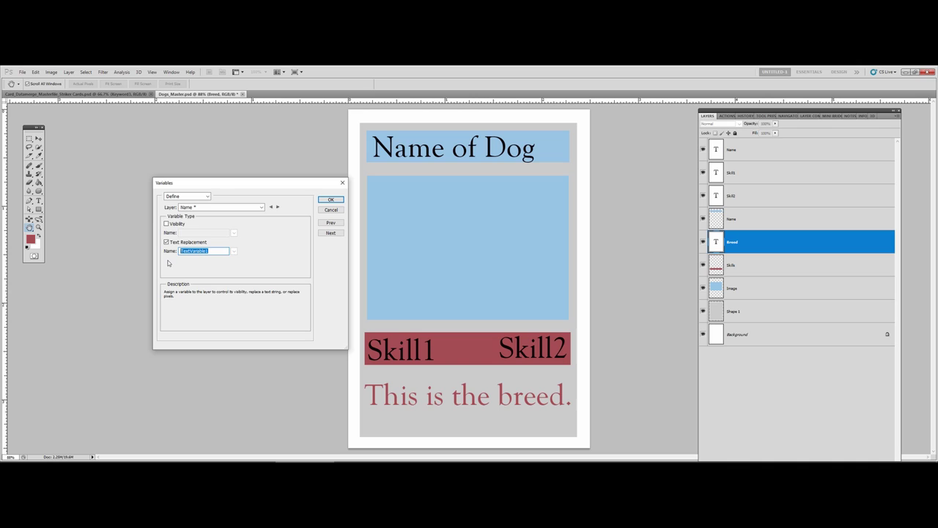
pyautogui.write('Na')
pyautogui.doubleClick(185, 251)
pyautogui.write('Name')
# Enable Text Replacement for the Skill1 layer and name its variable Skill1.
pyautogui.click(278, 208)
pyautogui.click(260, 208)
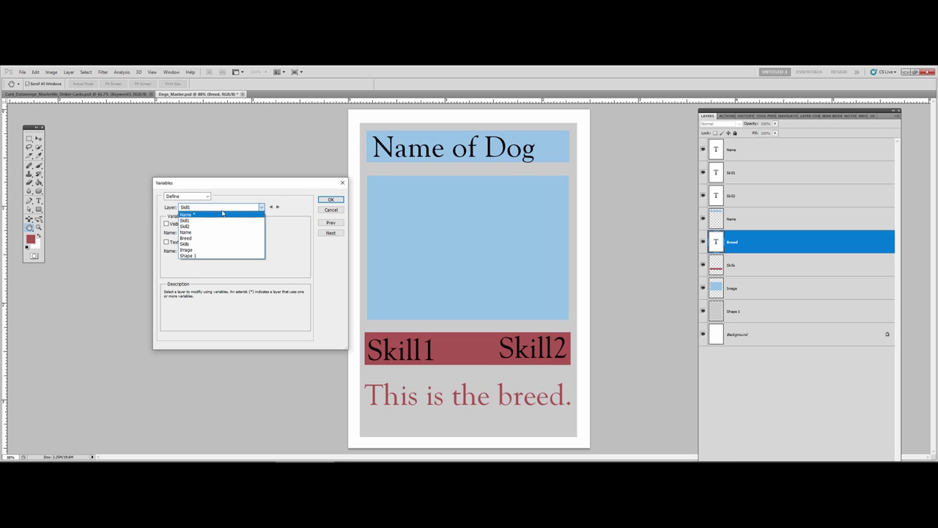
pyautogui.click(185, 220)
pyautogui.click(167, 242)
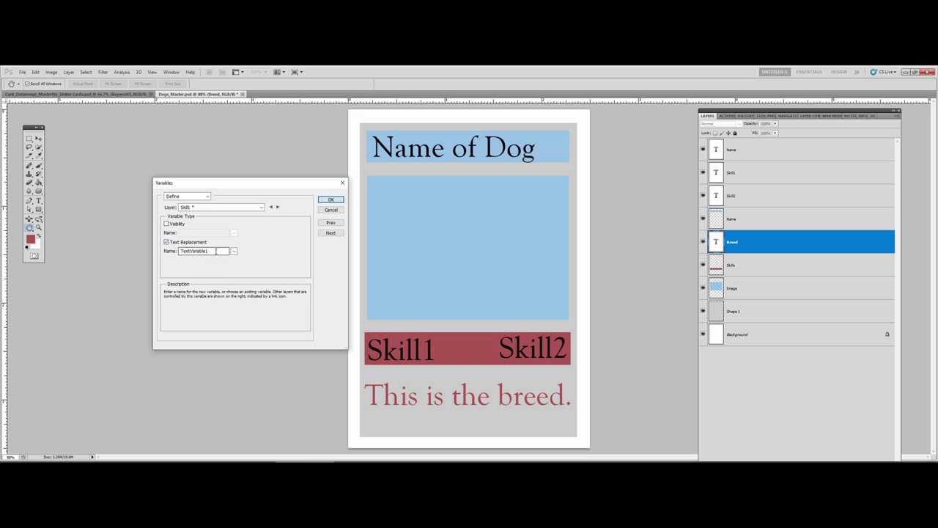
pyautogui.write('S')
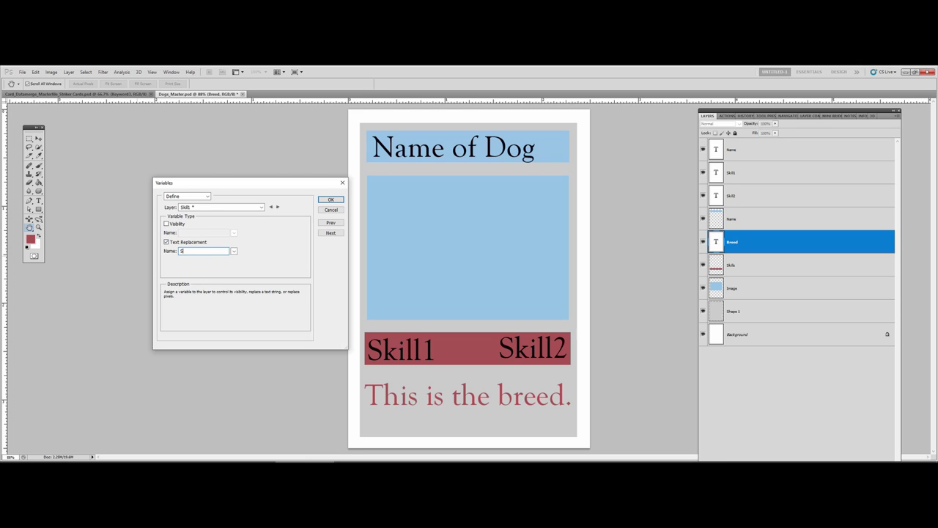
pyautogui.write('kill1')
# Define a text replacement variable for the Skill2 layer, named to match the layer.
pyautogui.click(278, 207)
pyautogui.moveTo(209, 253); pyautogui.dragTo(146, 254)
pyautogui.write('Ski')
pyautogui.click(278, 206)
pyautogui.moveTo(211, 253); pyautogui.dragTo(145, 253)
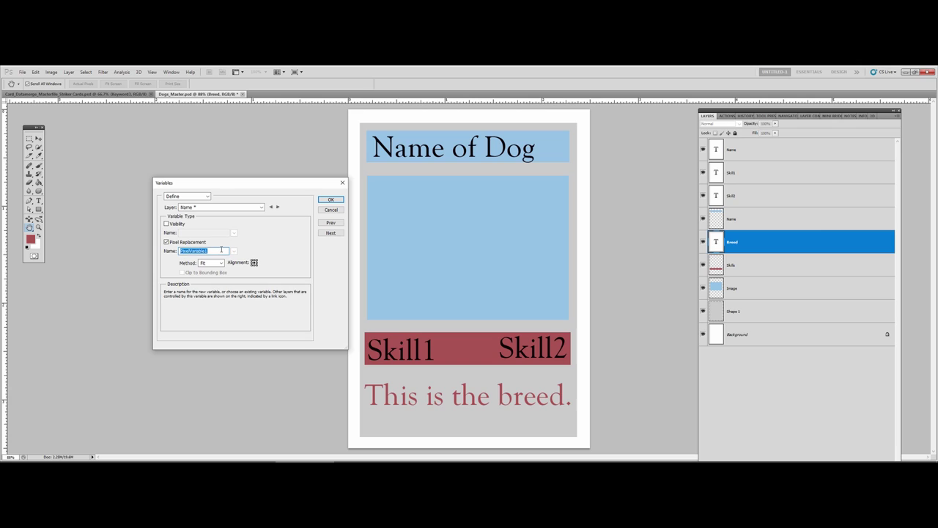
pyautogui.click(261, 207)
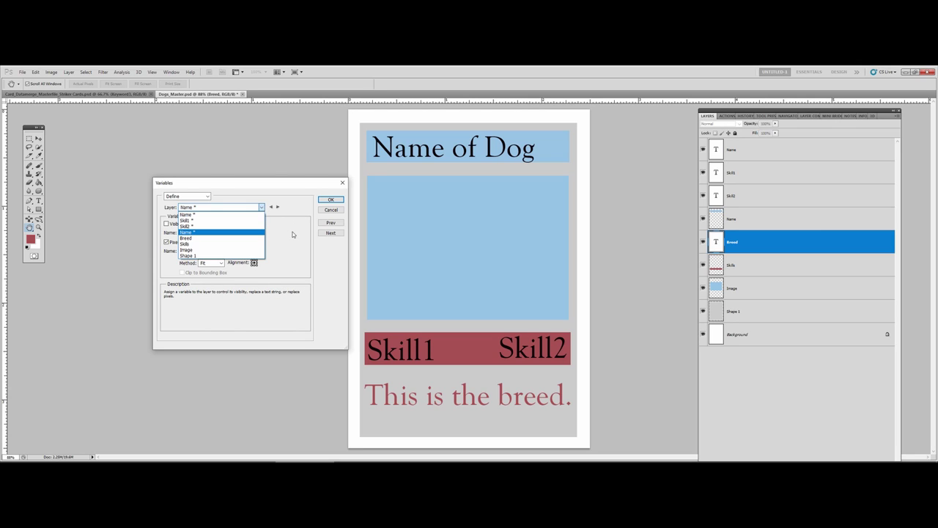
pyautogui.click(297, 246)
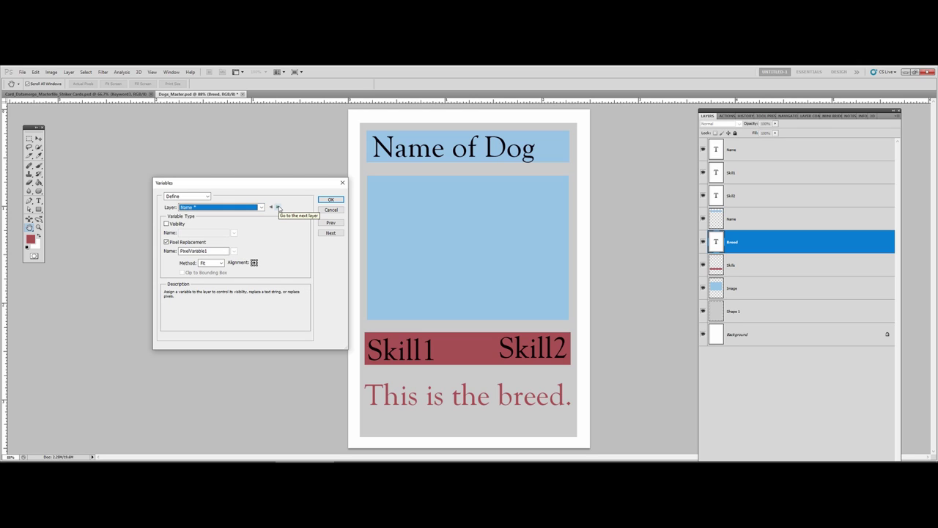
pyautogui.click(166, 242)
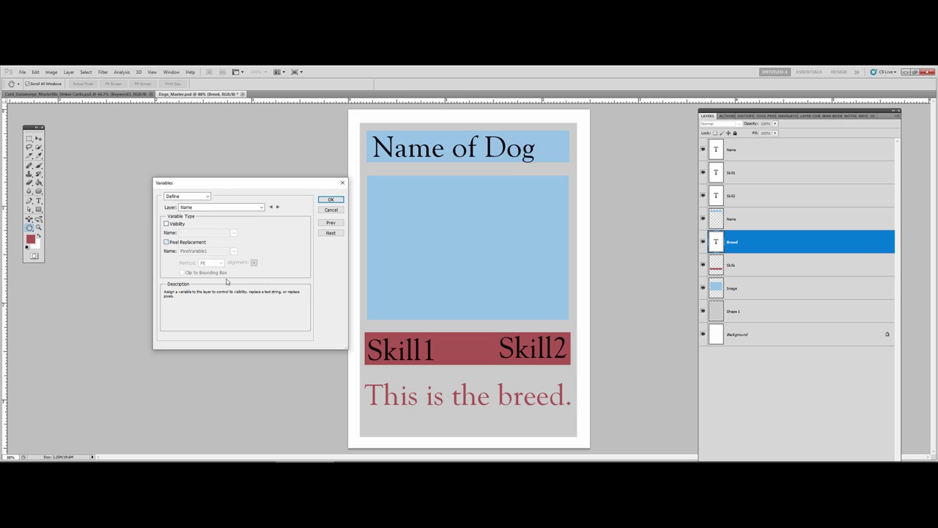
# Enable Text Replacement for the Breed layer and name its variable Breed.
pyautogui.click(278, 209)
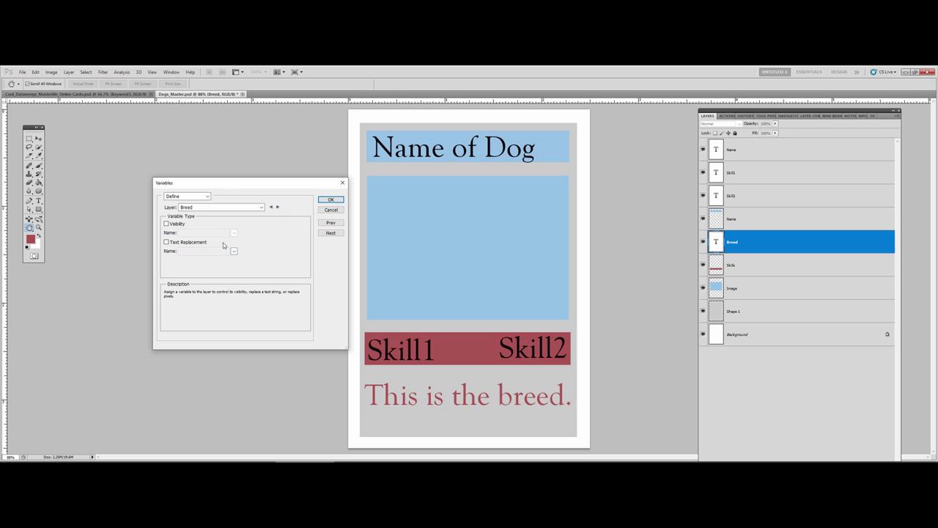
pyautogui.click(166, 243)
pyautogui.write('Breed')
pyautogui.click(271, 207)
pyautogui.doubleClick(224, 253)
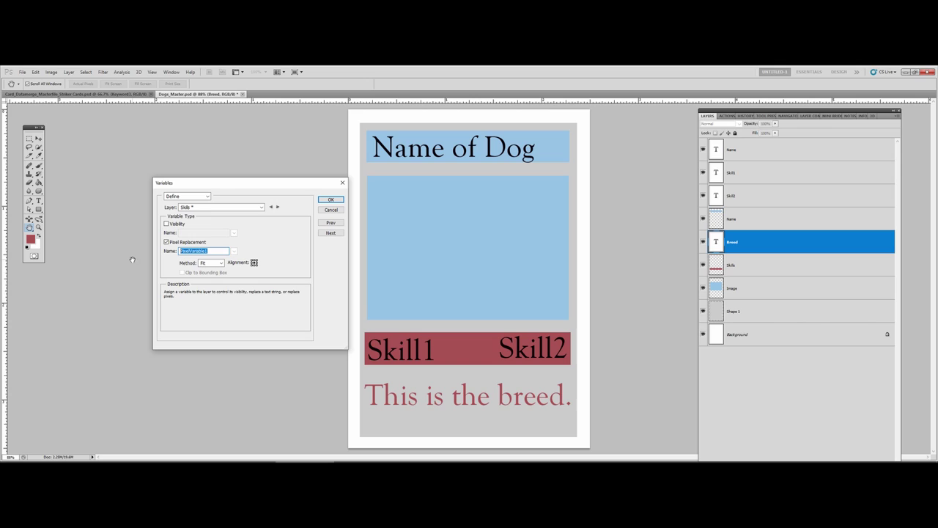
pyautogui.click(166, 242)
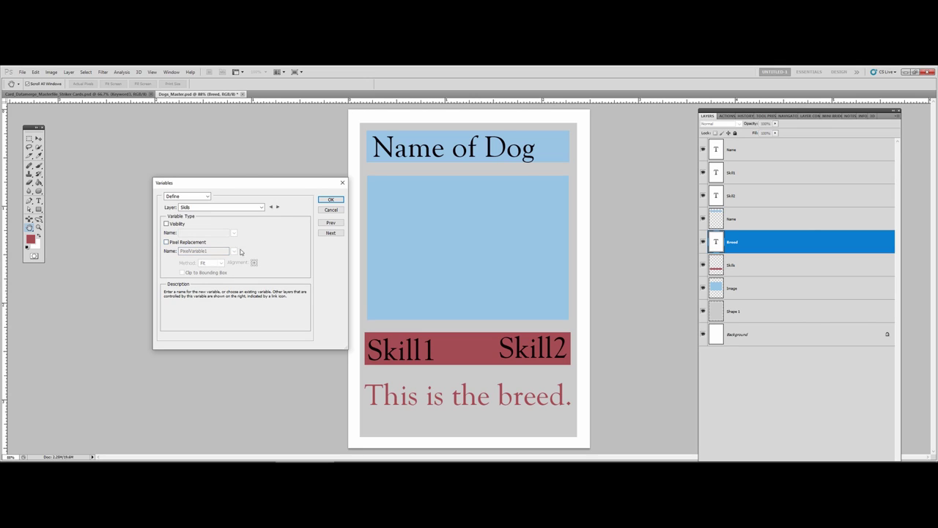
# Enable Pixel Replacement for the Image layer and name its variable Image.
pyautogui.click(278, 208)
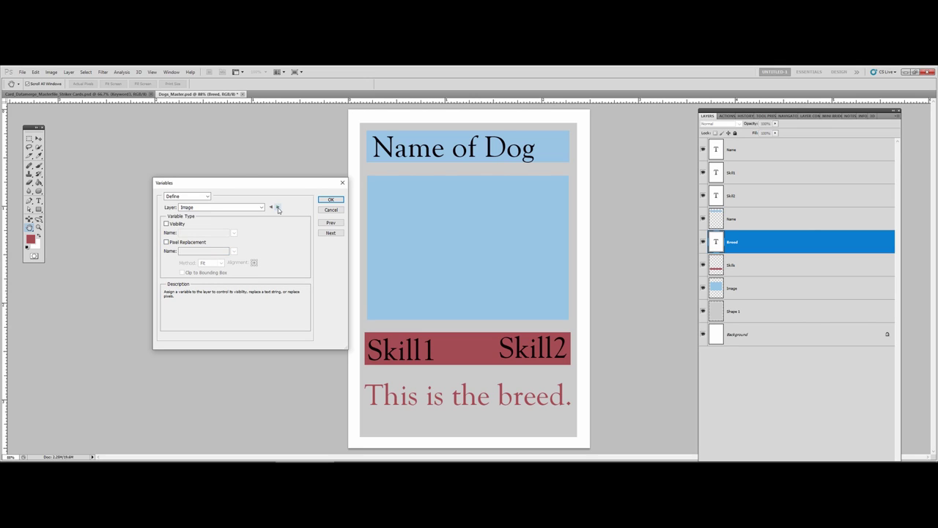
pyautogui.click(166, 242)
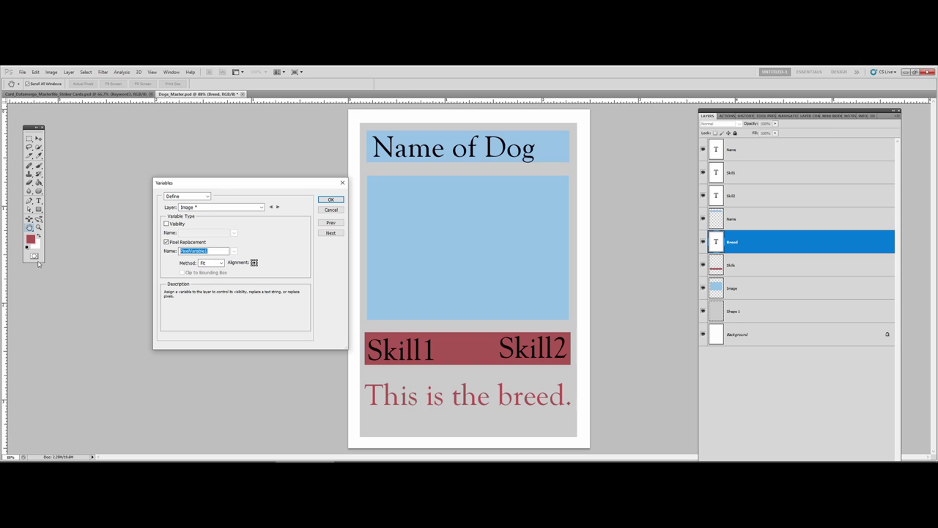
pyautogui.write('Image')
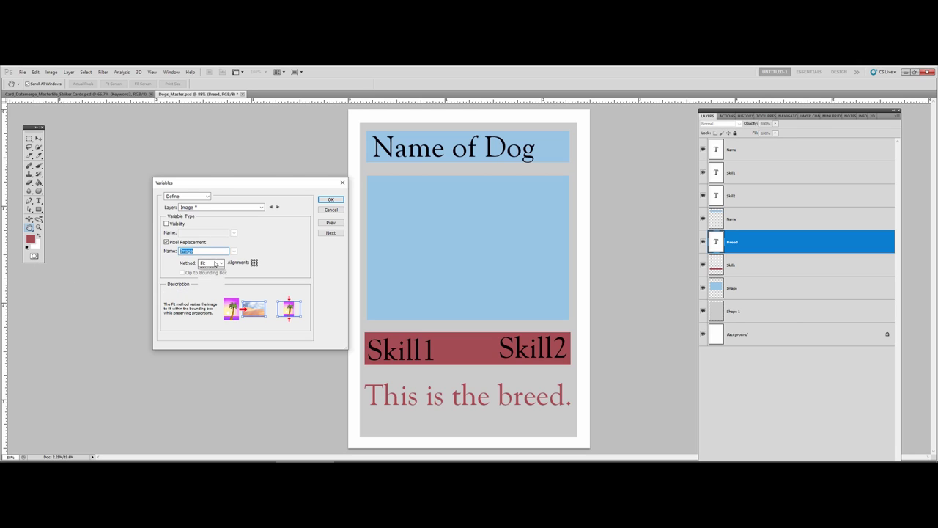
# Set the Image variable's replacement method to Fill and accept the variable definitions.
pyautogui.click(211, 262)
pyautogui.click(212, 277)
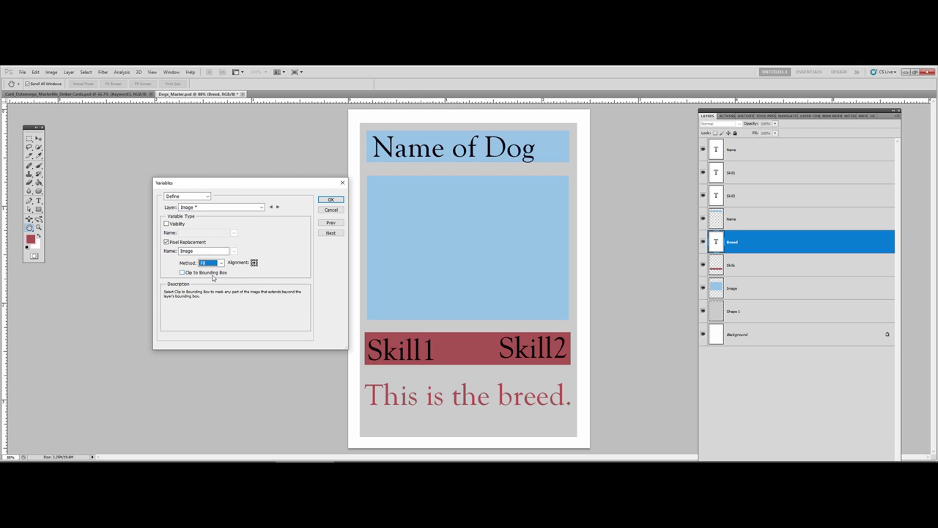
pyautogui.click(207, 263)
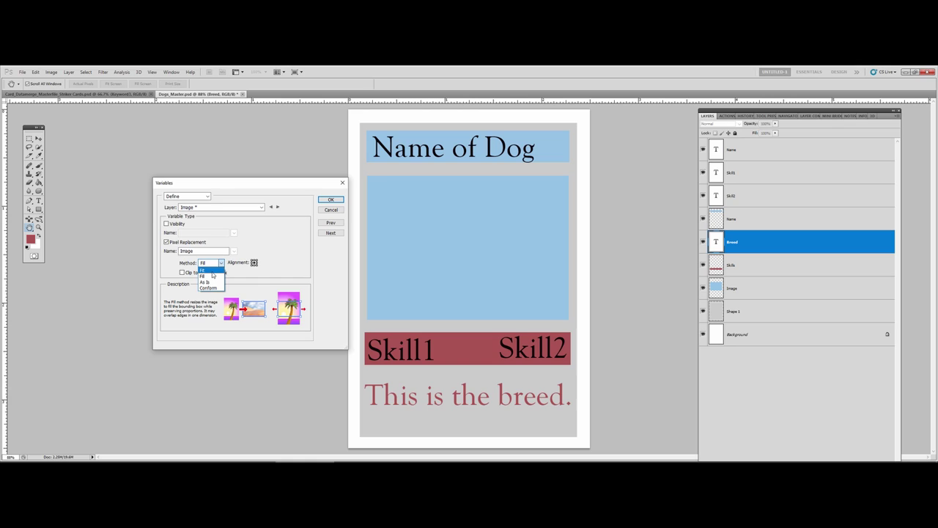
pyautogui.click(211, 271)
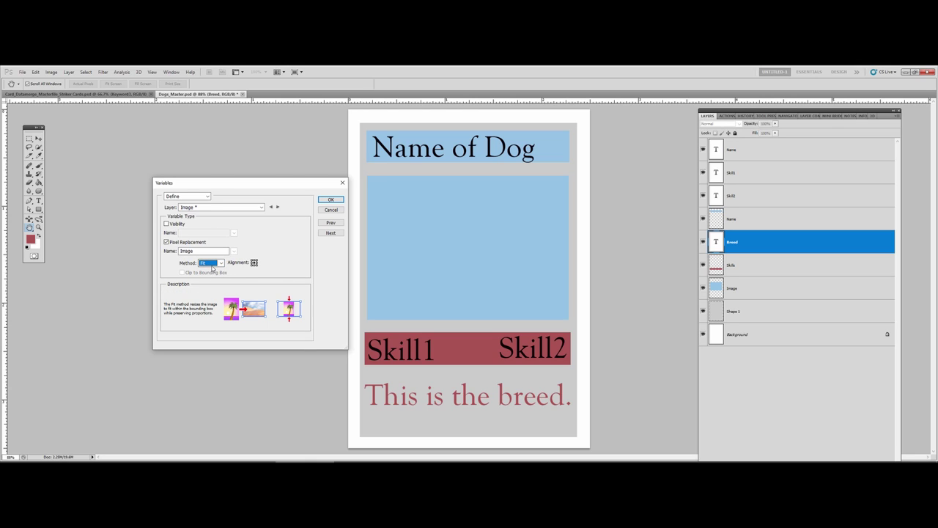
pyautogui.click(211, 264)
pyautogui.click(208, 275)
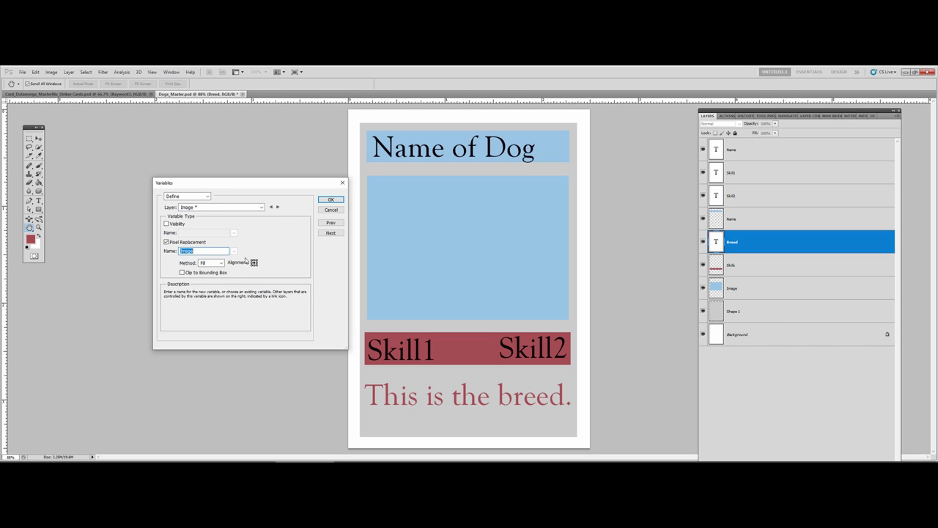
pyautogui.click(331, 200)
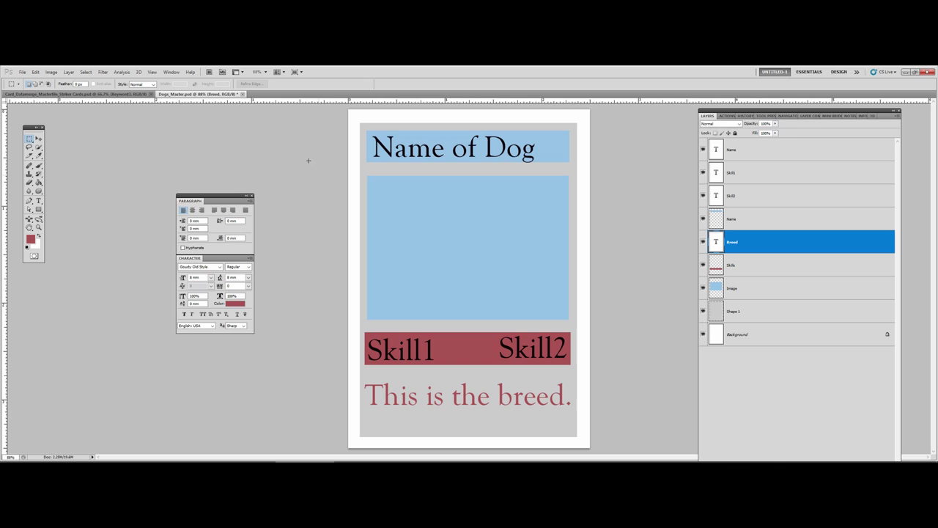
# Open the Data Sets settings for the document's variables and shift the dialog slightly toward the card.
pyautogui.click(51, 72)
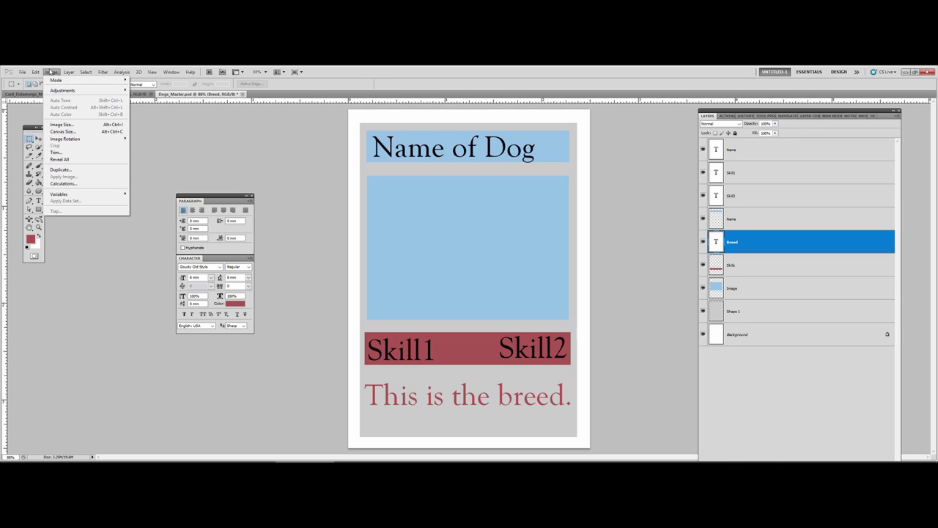
pyautogui.moveTo(117, 195)
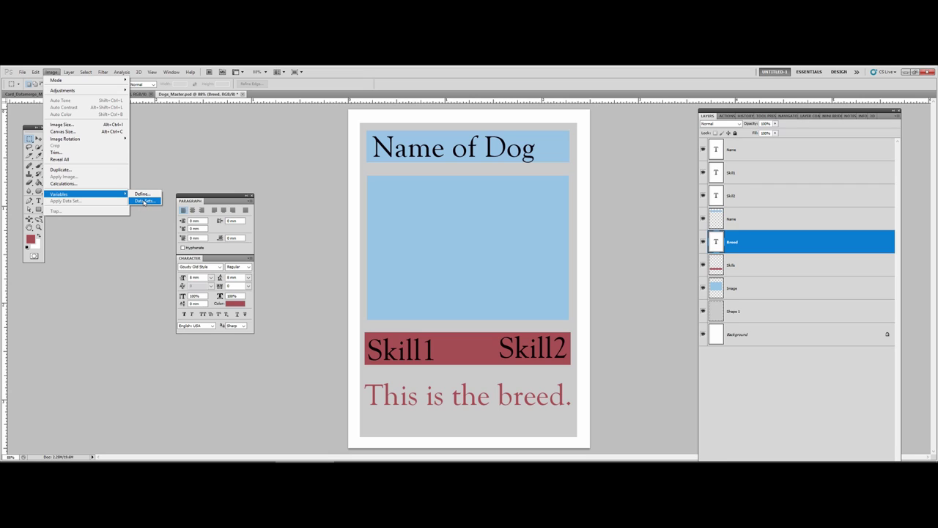
pyautogui.click(144, 201)
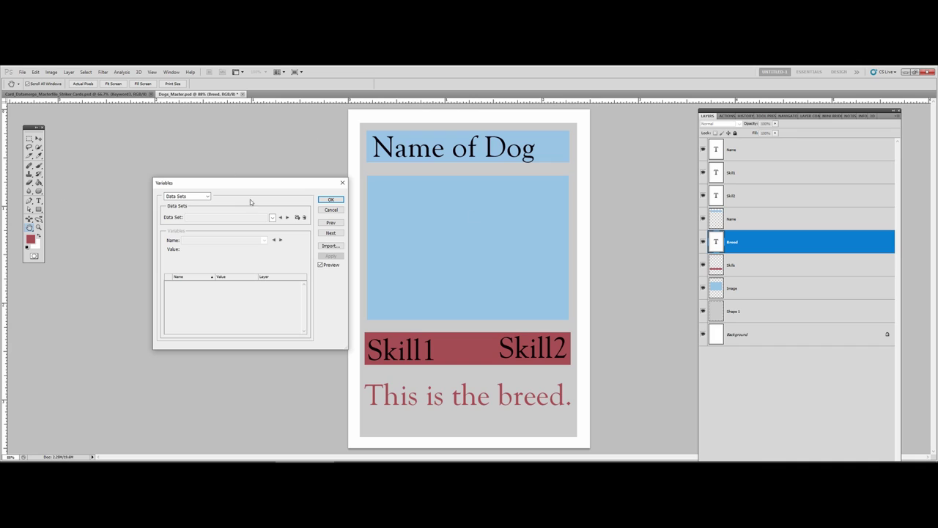
pyautogui.moveTo(273, 185); pyautogui.dragTo(297, 188)
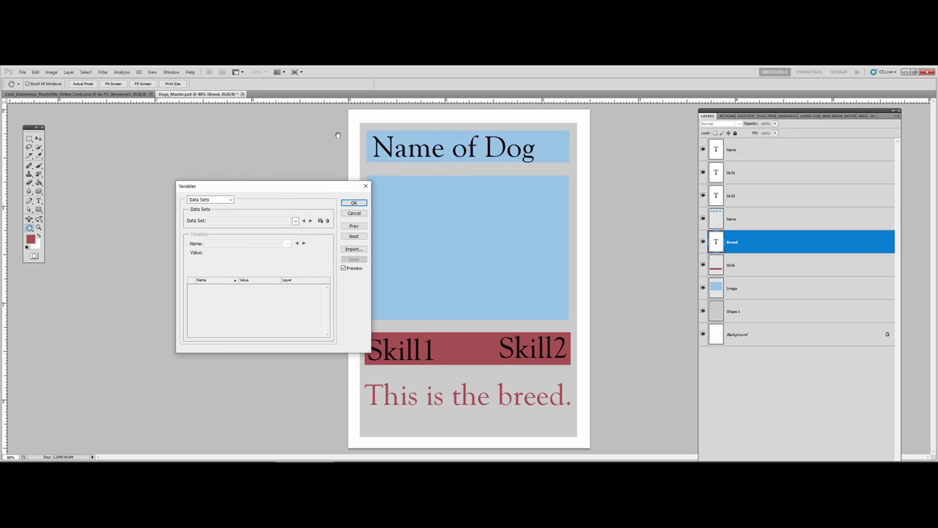
# Start a data set import, choose the Dogs text file in the YouTube Tutorials folder, and check which file types can be loaded.
pyautogui.click(353, 248)
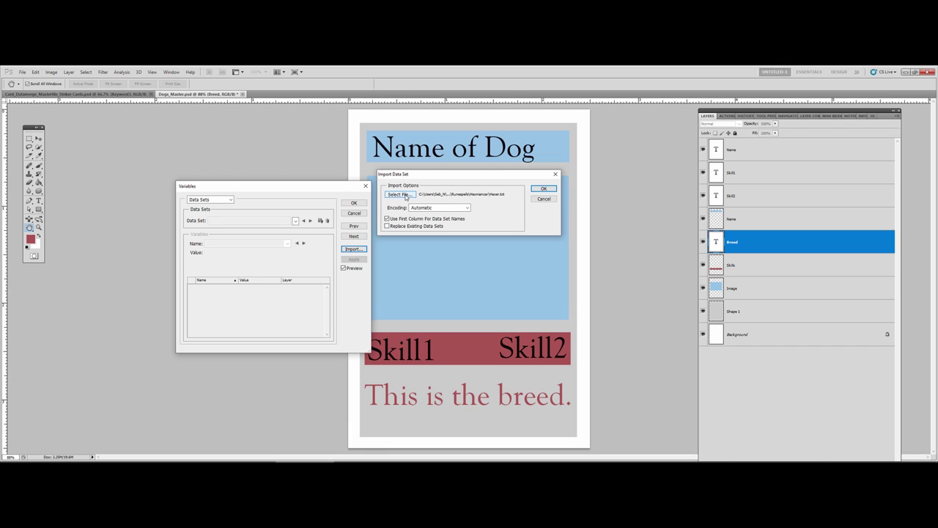
pyautogui.click(400, 195)
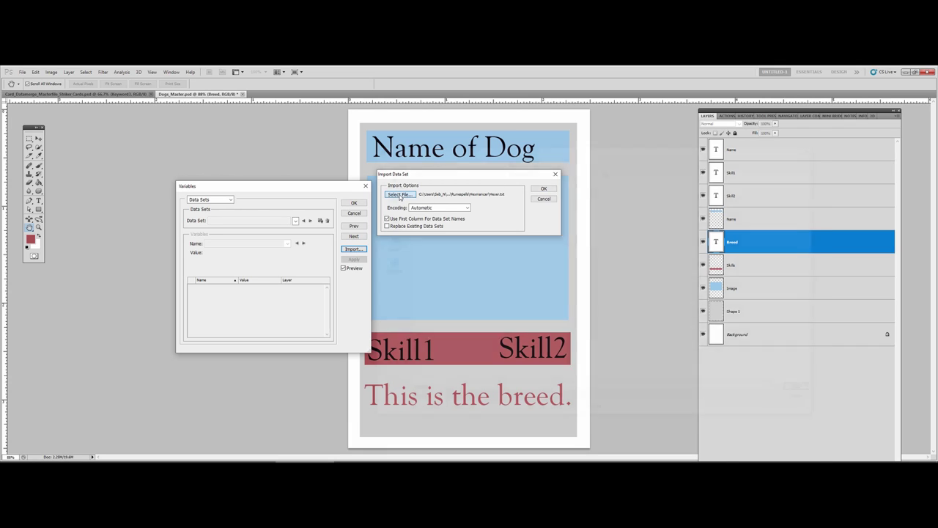
pyautogui.click(385, 199)
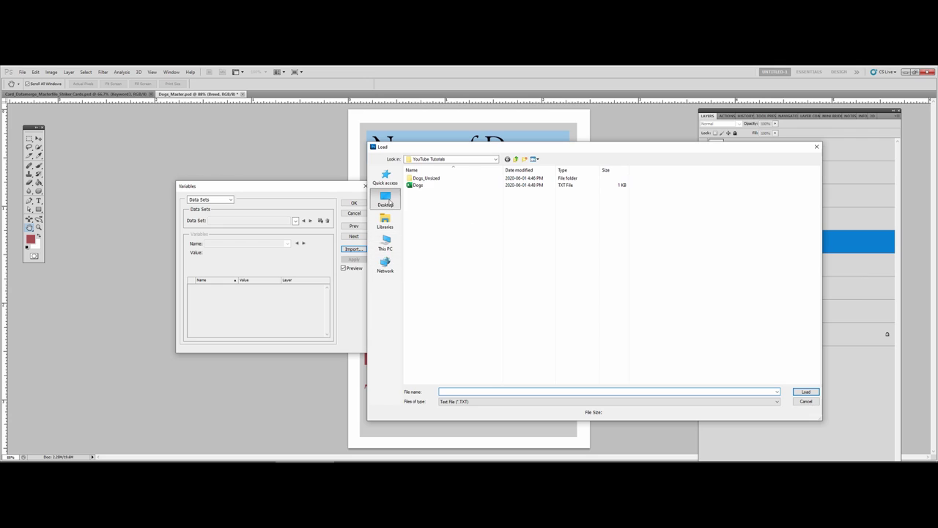
pyautogui.doubleClick(441, 256)
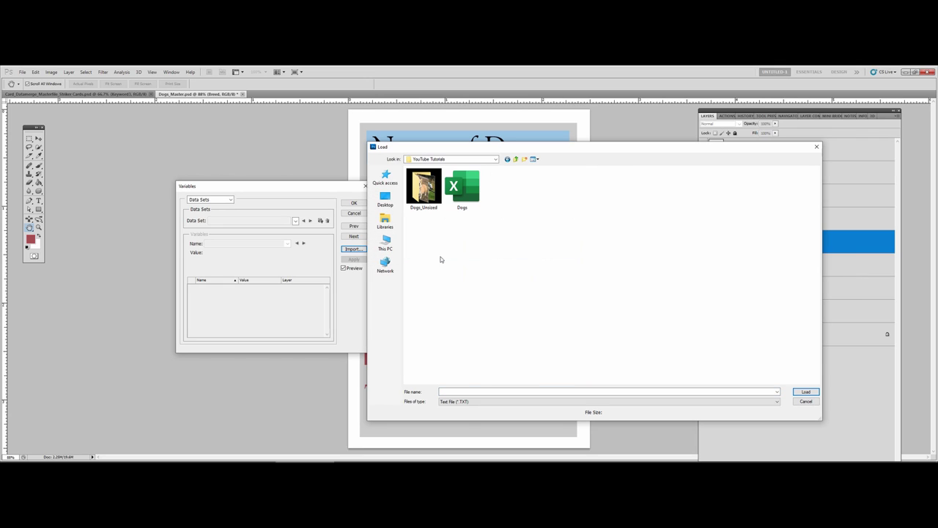
pyautogui.click(463, 187)
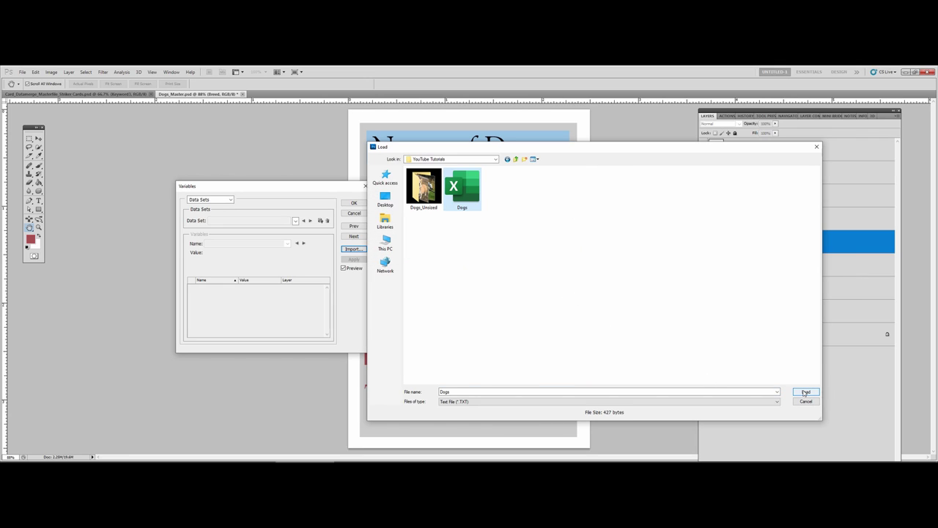
pyautogui.click(476, 401)
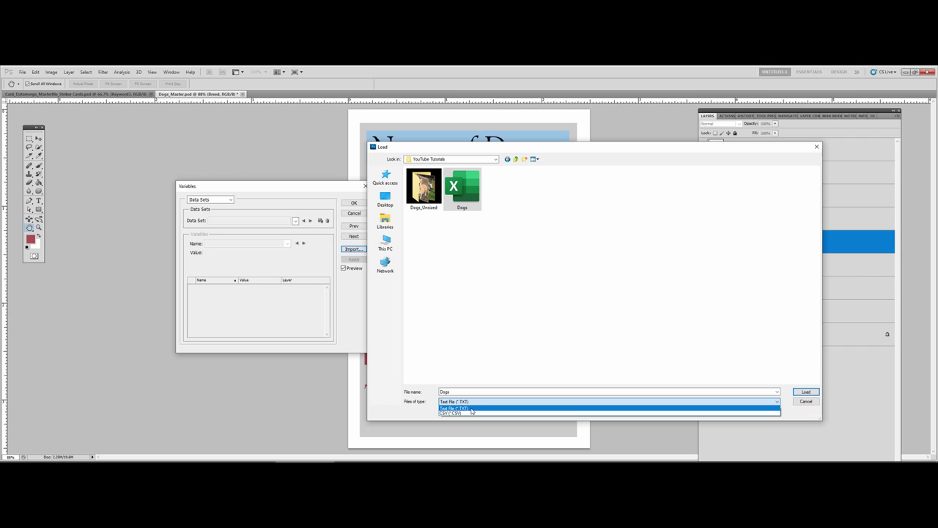
pyautogui.click(475, 348)
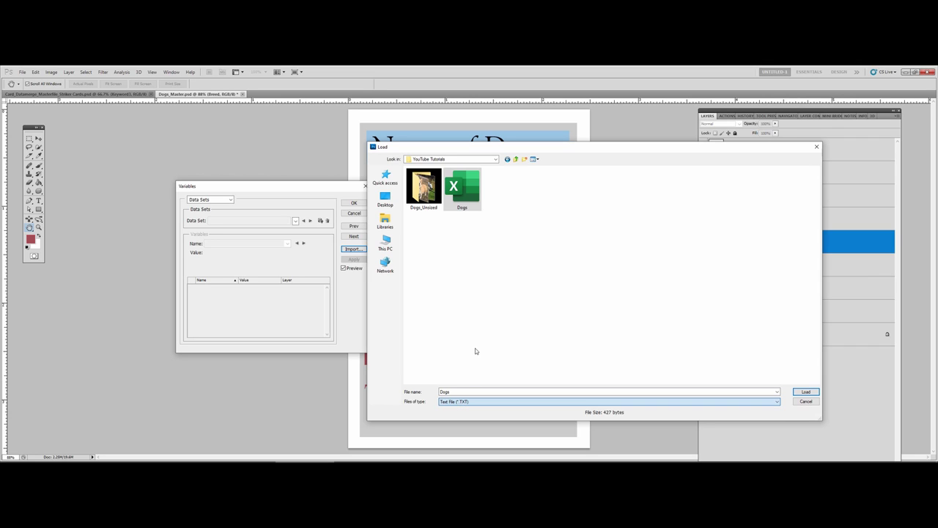
# Switch to Excel and examine the file formats offered when saving a new blank workbook in the YouTube Tutorials folder, without saving it.
pyautogui.click(192, 457)
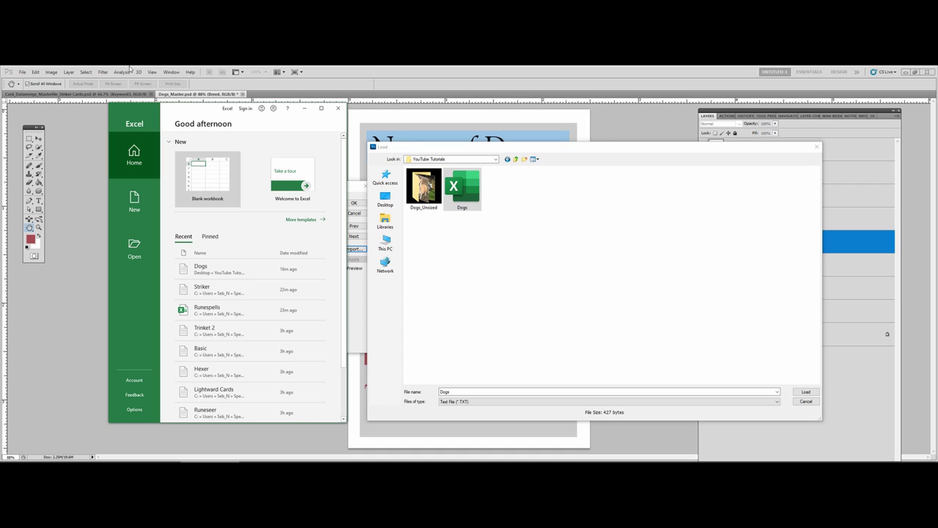
pyautogui.click(321, 109)
pyautogui.click(112, 134)
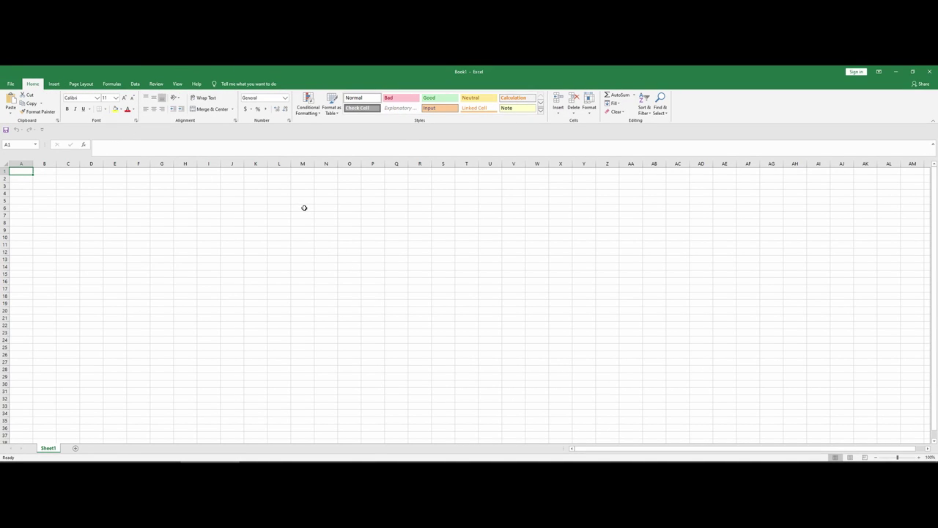
pyautogui.click(11, 84)
pyautogui.click(23, 181)
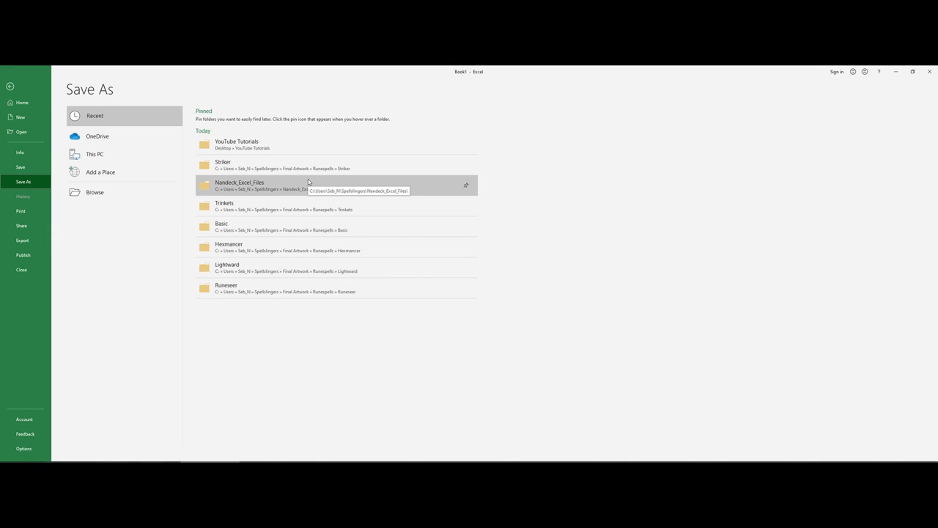
pyautogui.click(270, 146)
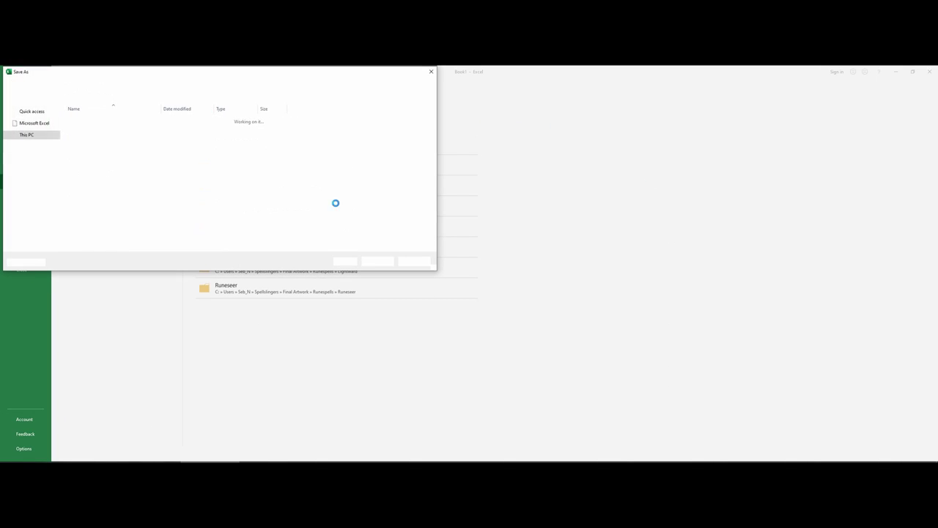
pyautogui.click(249, 223)
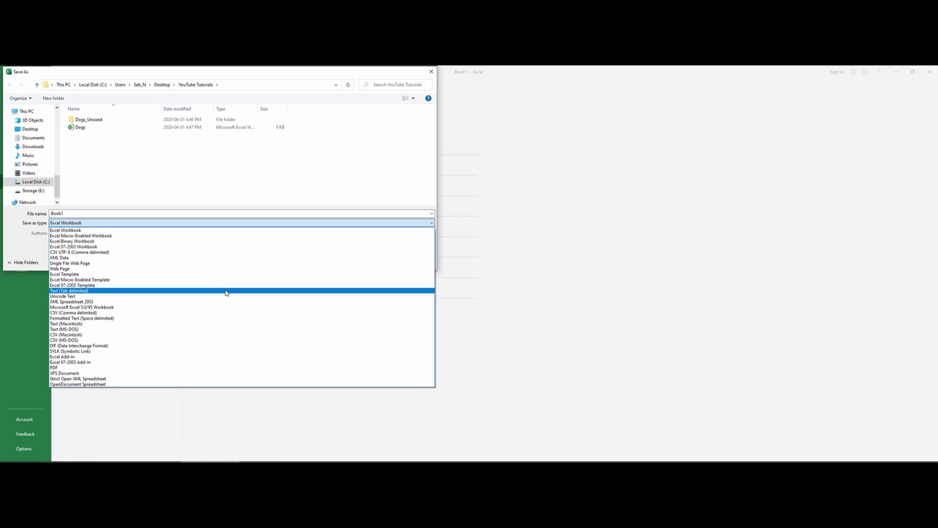
pyautogui.click(421, 204)
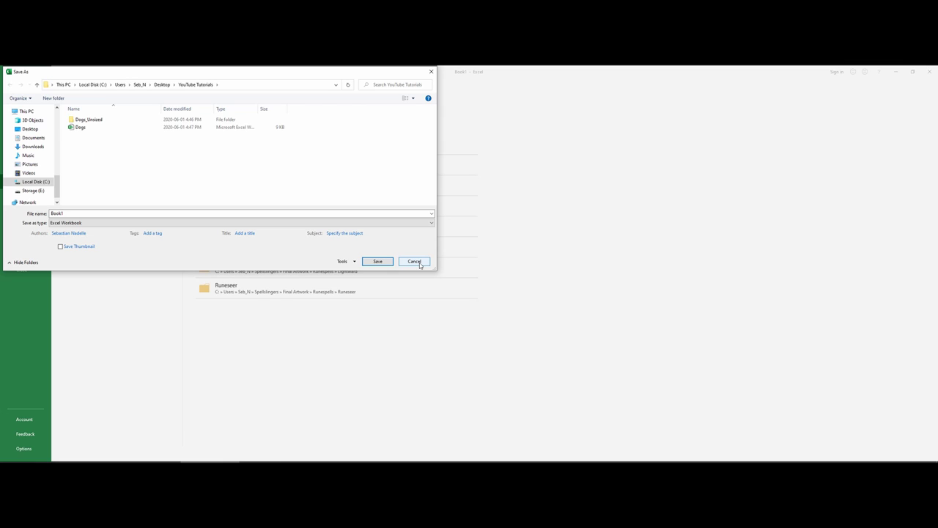
pyautogui.click(415, 262)
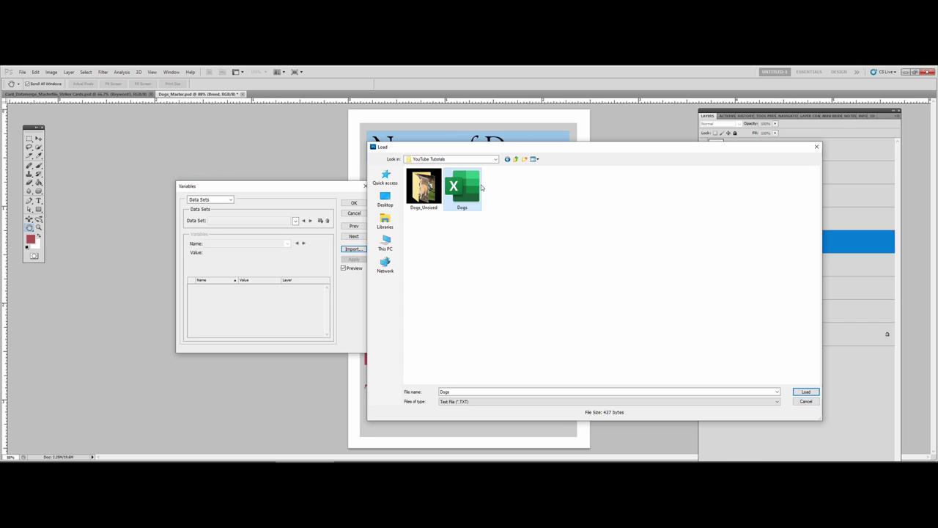
# Switch back to Photoshop, import the Dogs text file as data sets named by its first column, and apply the Bulldog data set.
pyautogui.click(806, 392)
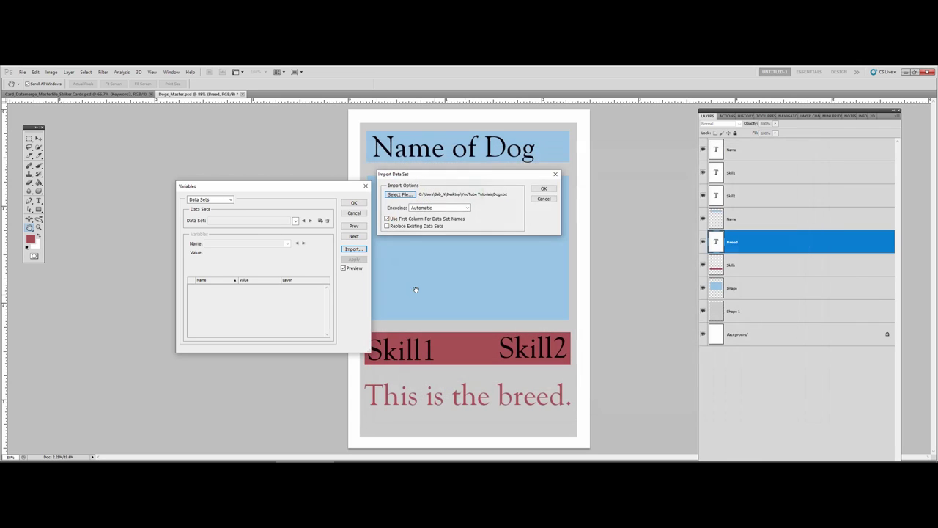
pyautogui.click(542, 190)
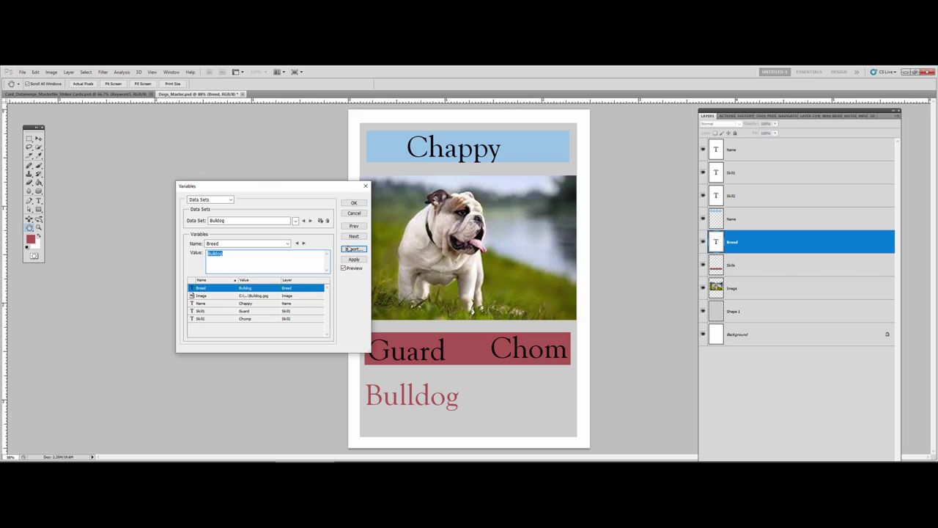
pyautogui.click(355, 259)
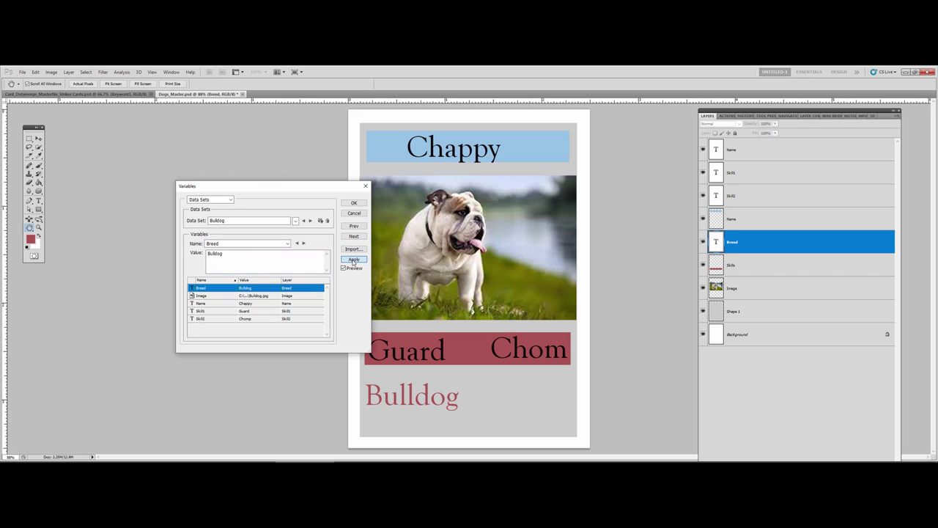
pyautogui.click(354, 203)
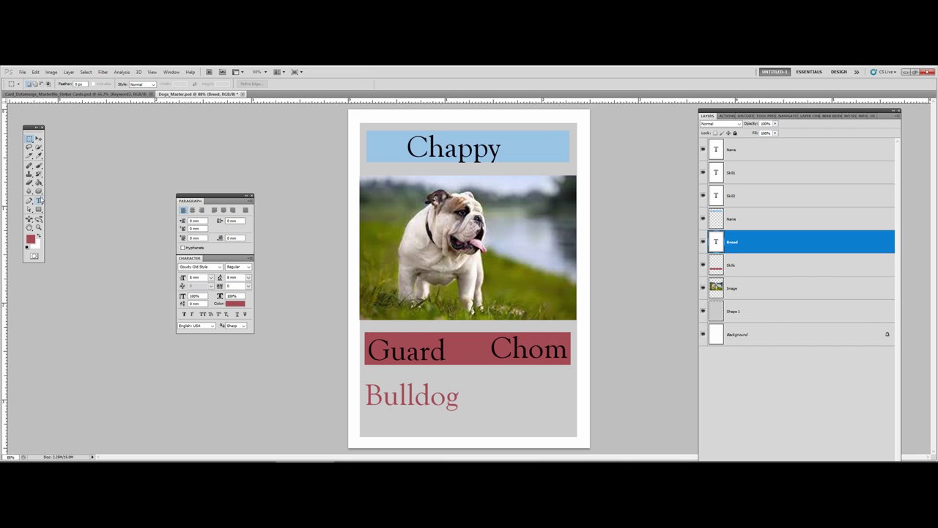
# Widen the Skill2 text box on the card so the full word Chomp fits.
pyautogui.click(38, 200)
pyautogui.click(525, 350)
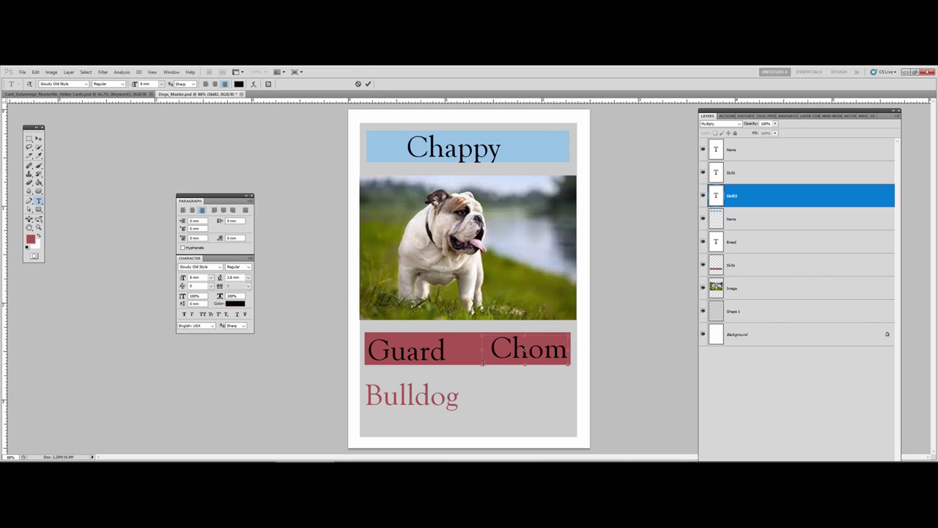
pyautogui.write('p')
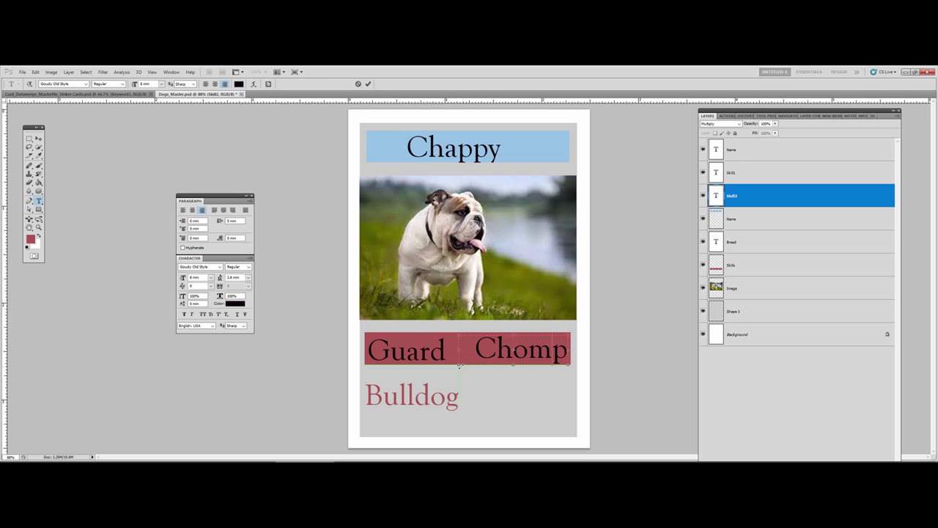
pyautogui.click(28, 137)
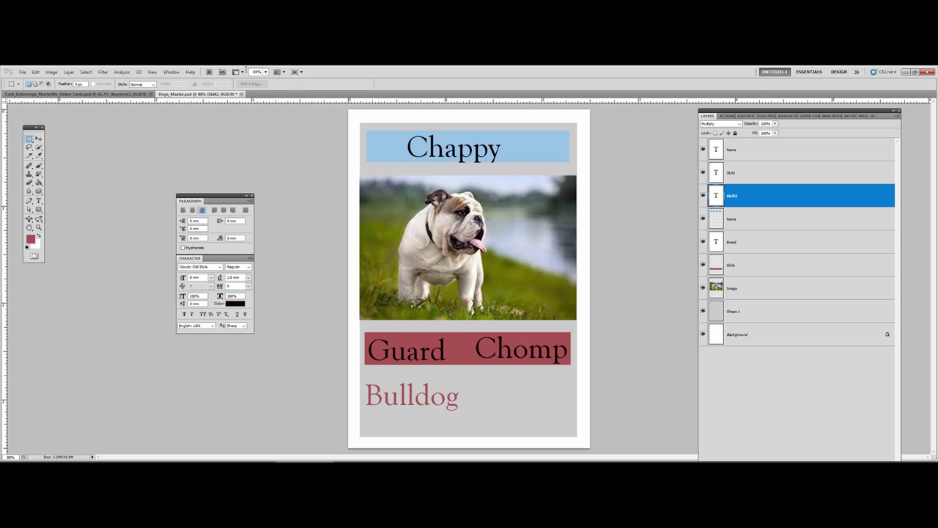
# Preview the Corgi and Greyhound data sets on the card, and apply the Labrador Retriever data set.
pyautogui.click(68, 72)
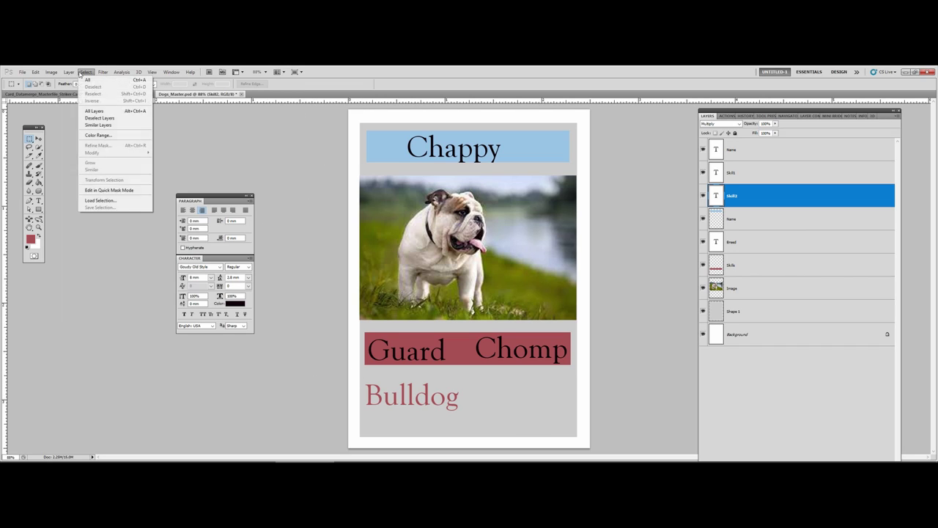
pyautogui.moveTo(57, 73)
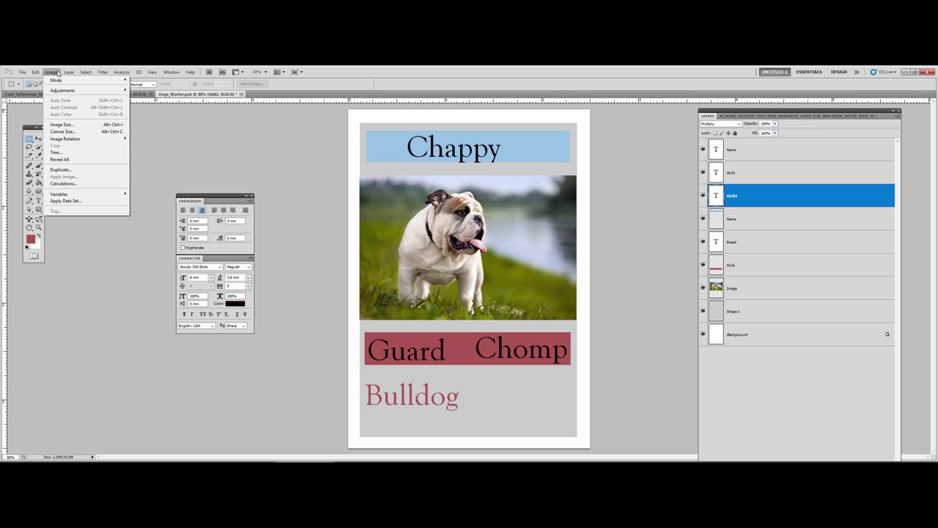
pyautogui.moveTo(89, 74)
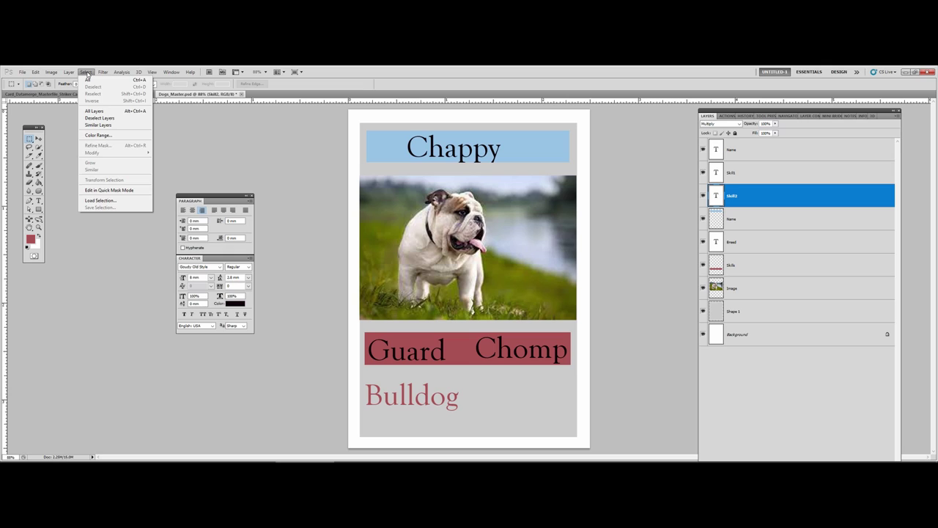
pyautogui.moveTo(129, 73)
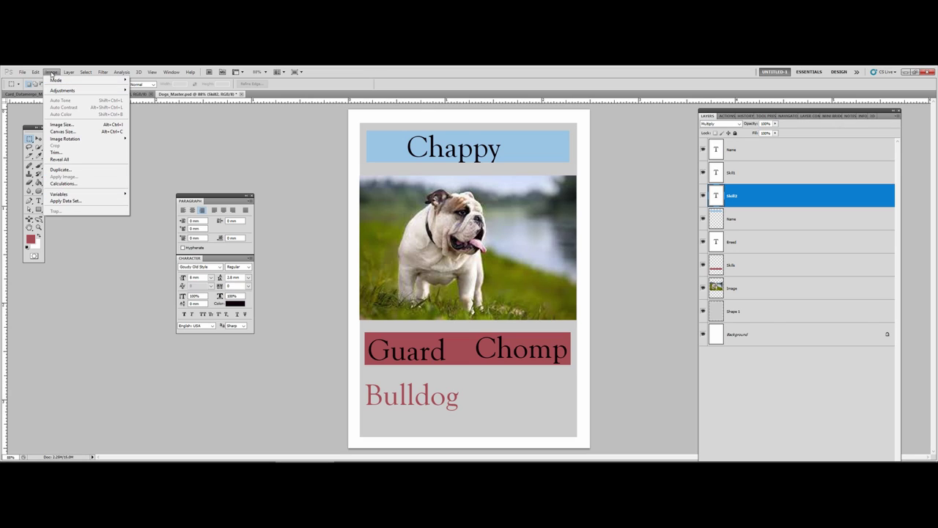
pyautogui.click(70, 201)
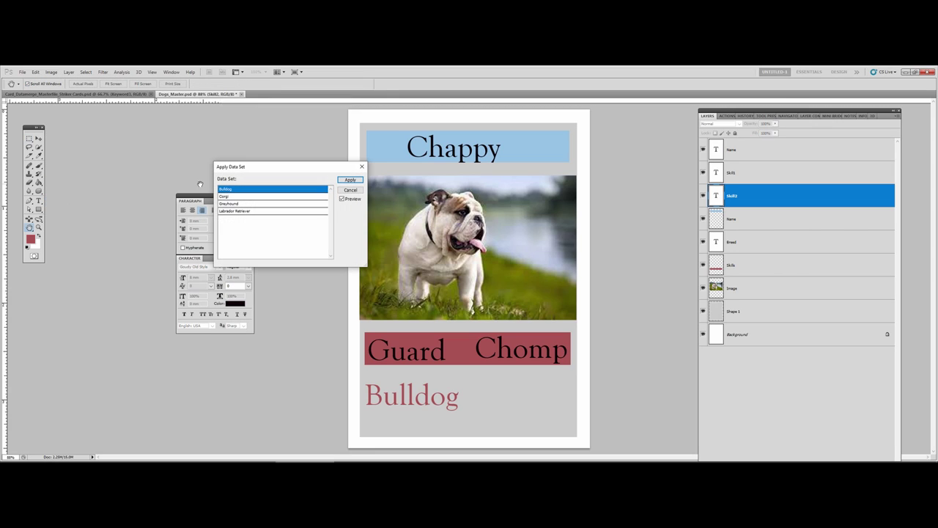
pyautogui.click(296, 197)
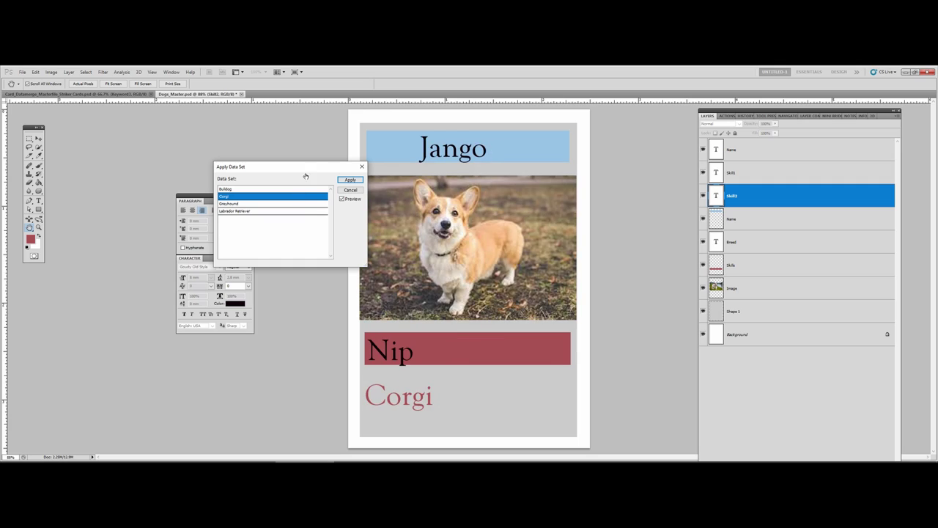
pyautogui.moveTo(311, 168); pyautogui.dragTo(274, 153)
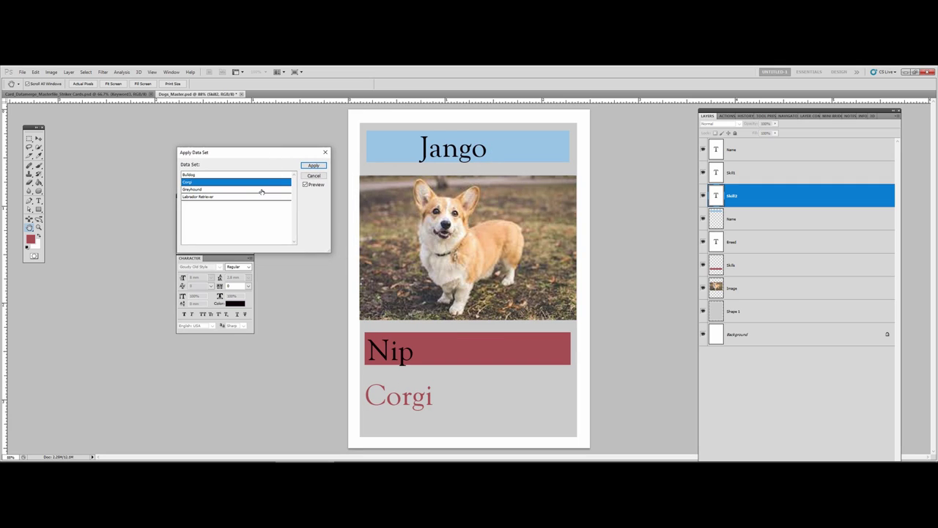
pyautogui.click(267, 189)
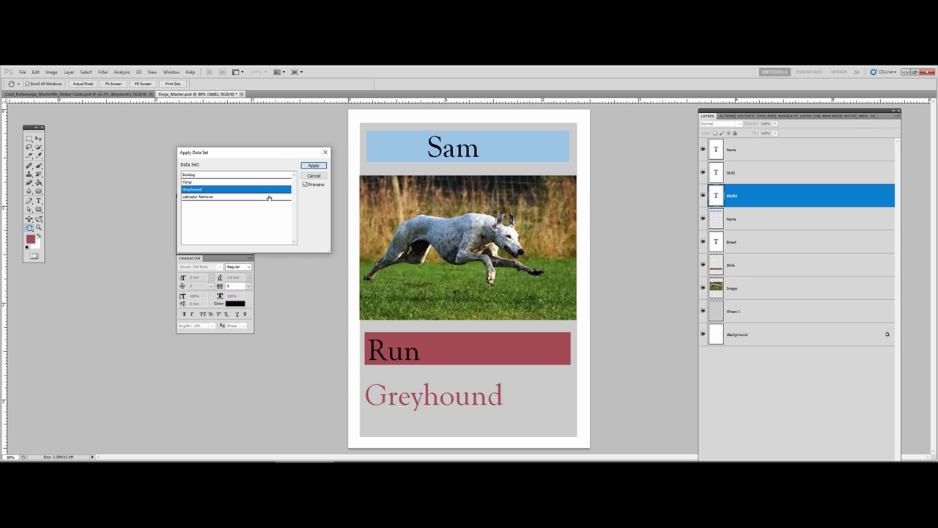
pyautogui.click(268, 197)
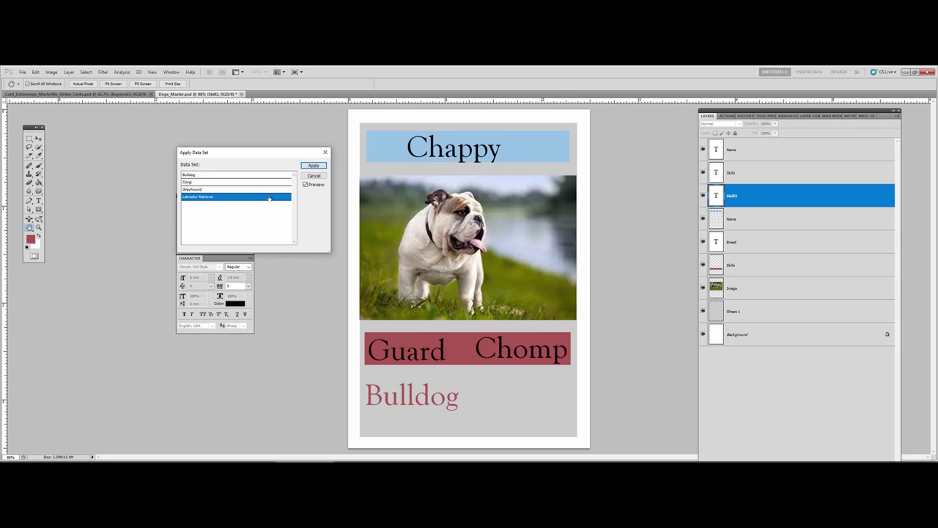
pyautogui.click(312, 168)
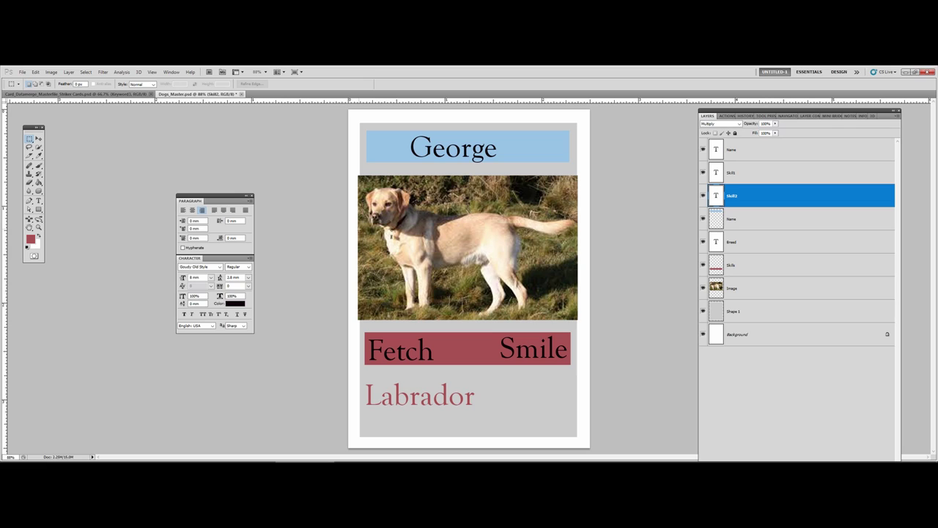
# Start exporting the data sets as files and browse to the YouTube Tutorials folder for the export destination.
pyautogui.click(23, 72)
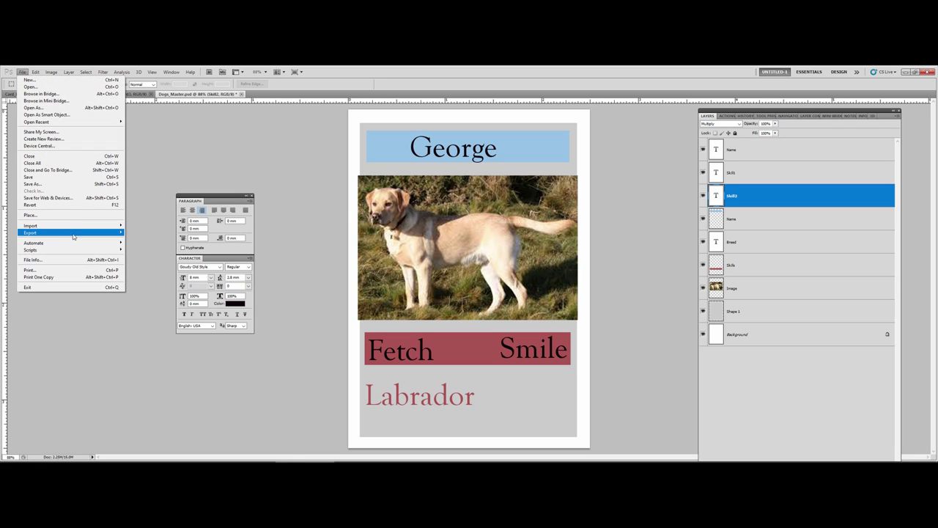
pyautogui.moveTo(75, 232)
pyautogui.click(147, 232)
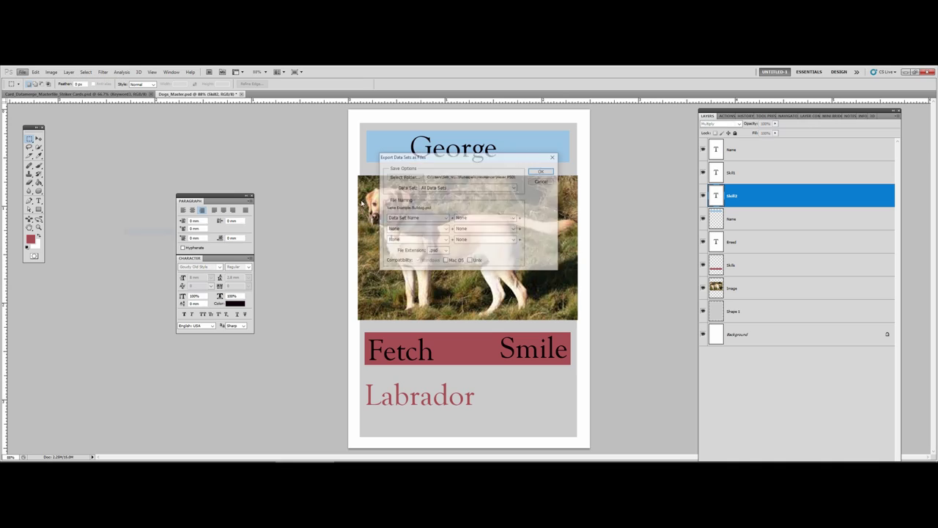
pyautogui.click(412, 177)
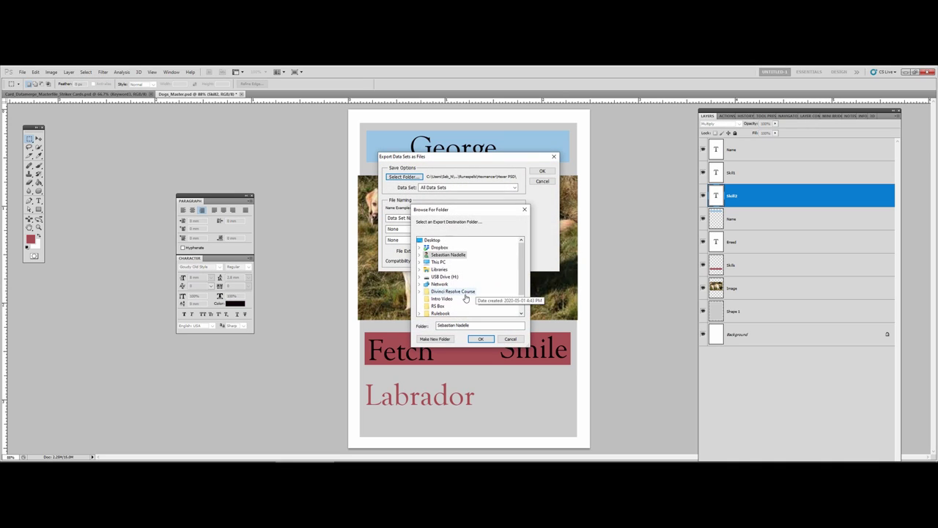
pyautogui.scroll(-1, 522, 252)
pyautogui.click(449, 306)
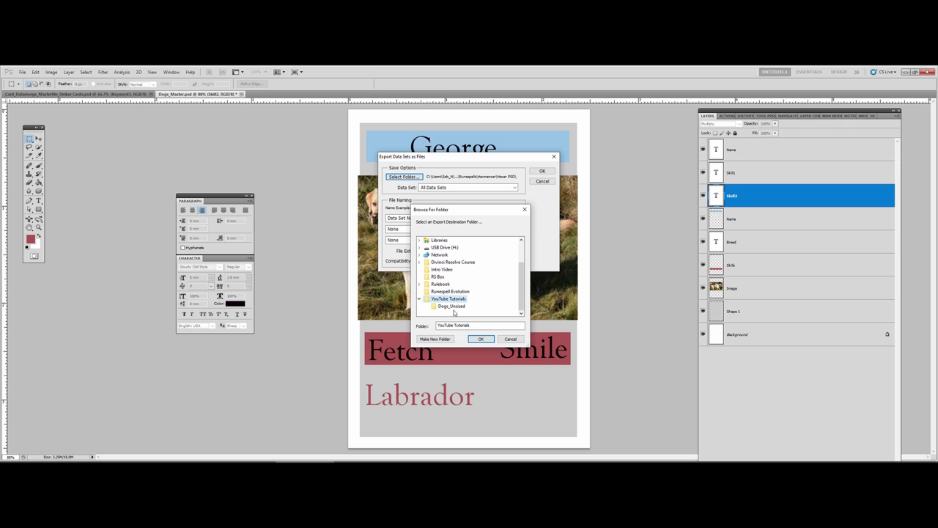
pyautogui.click(452, 307)
# Switch to File Explorer and create a new folder named Dogs inside the YouTube Tutorials folder.
pyautogui.press('super')
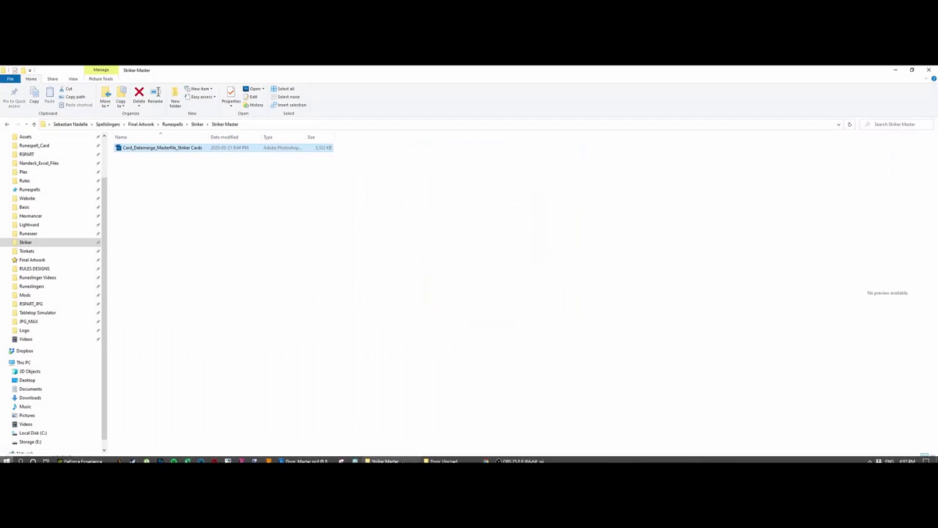
pyautogui.click(444, 456)
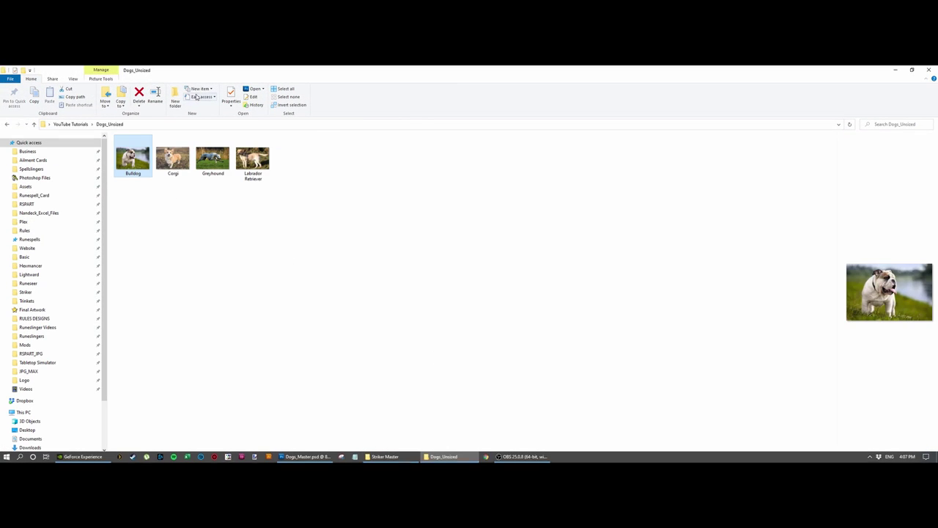
pyautogui.click(71, 124)
pyautogui.rightClick(203, 209)
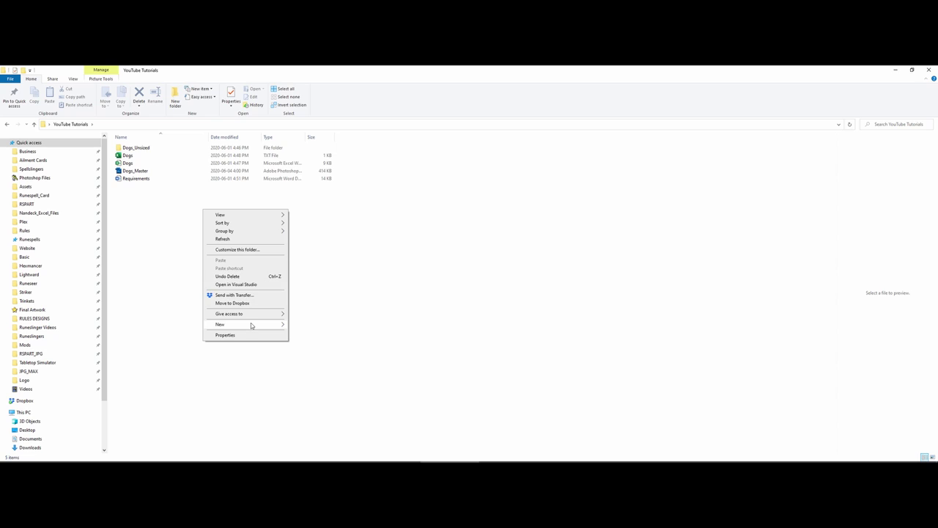
pyautogui.moveTo(251, 325)
pyautogui.click(304, 327)
pyautogui.write('Do')
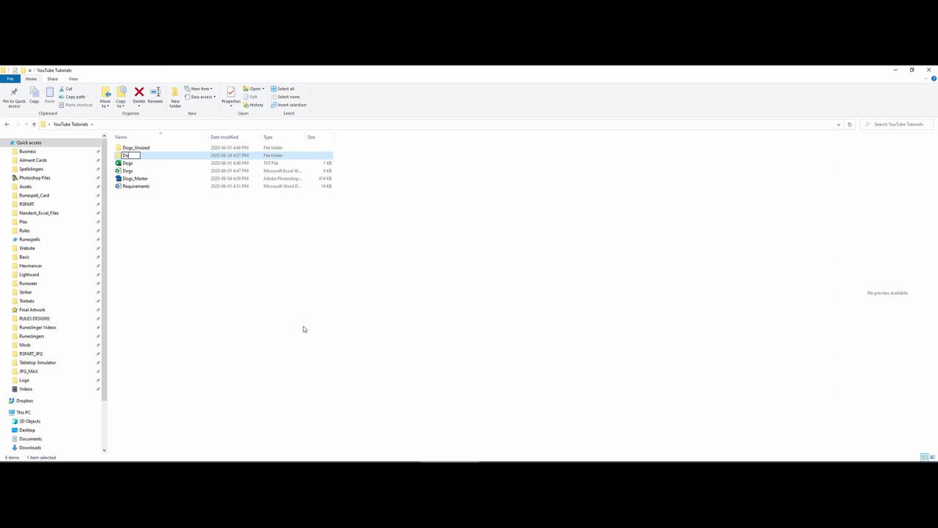
pyautogui.write('gs')
pyautogui.click(335, 351)
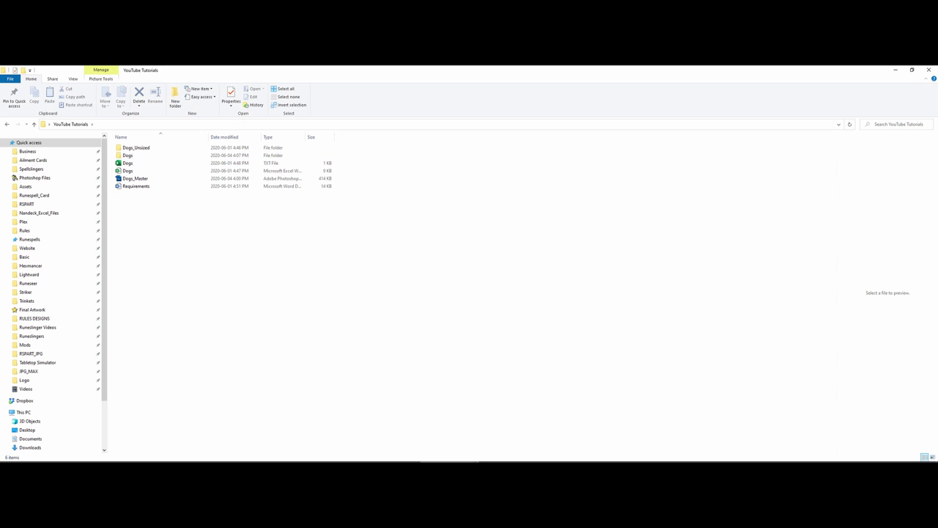
# Switch back to Photoshop and choose the Dogs folder in YouTube Tutorials as the export destination.
pyautogui.click(300, 460)
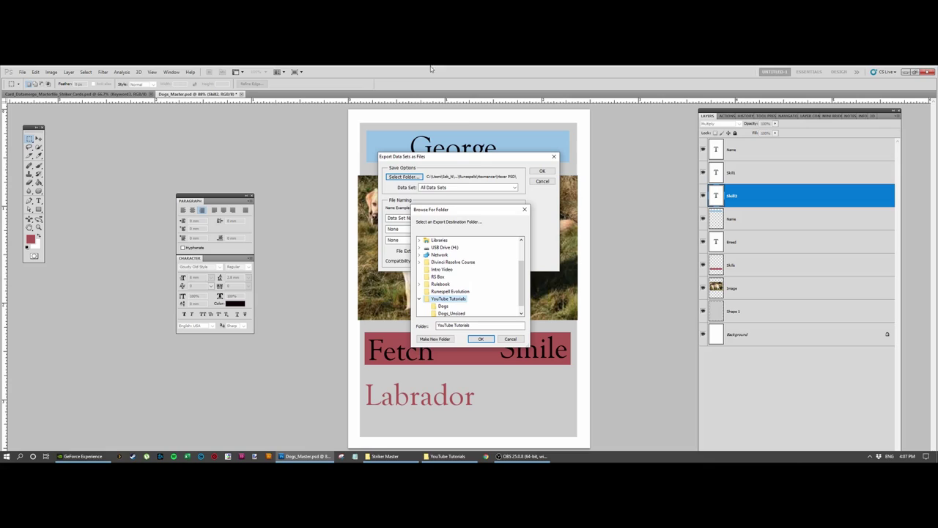
pyautogui.click(443, 306)
pyautogui.click(480, 338)
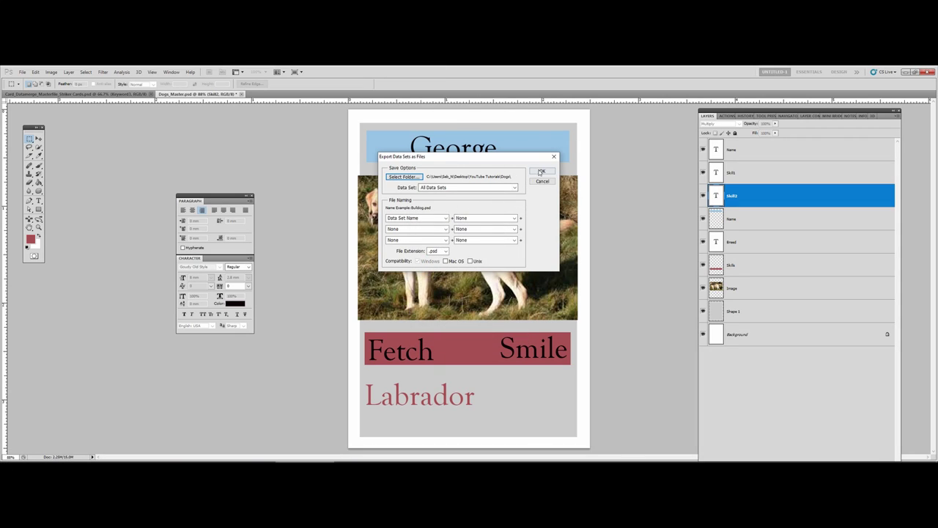
# Export all data sets as .psd files into the Dogs folder, named by data set name.
pyautogui.click(450, 190)
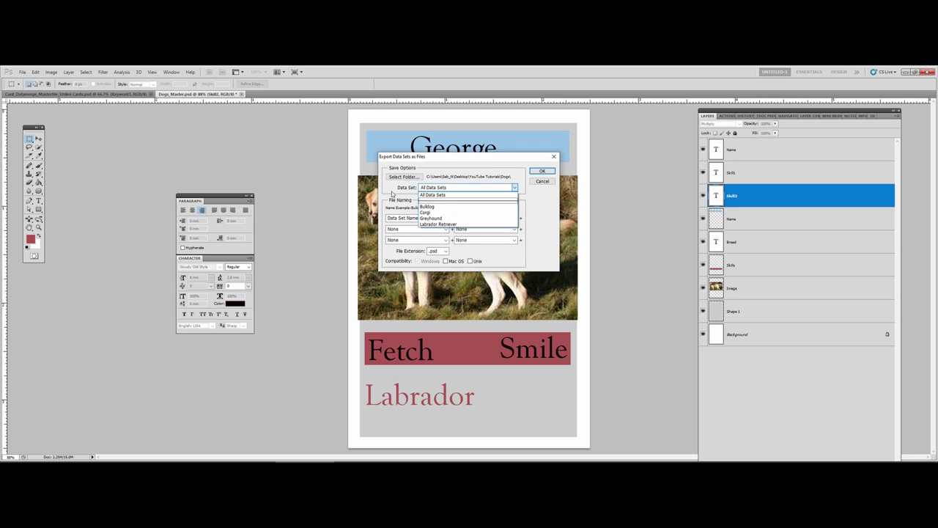
pyautogui.click(437, 194)
pyautogui.click(437, 188)
pyautogui.click(438, 194)
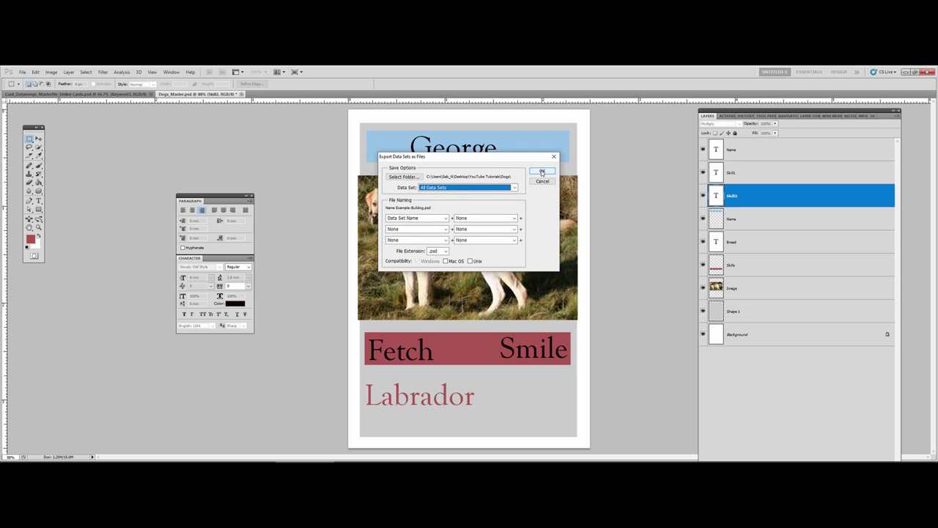
pyautogui.click(541, 171)
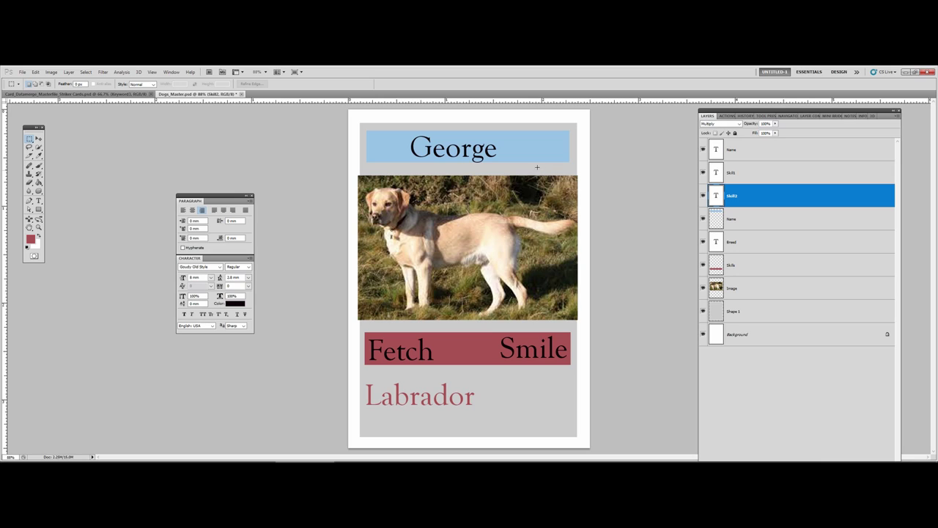
# Save the changes to Dogs_Master.psd and close Photoshop.
pyautogui.click(242, 95)
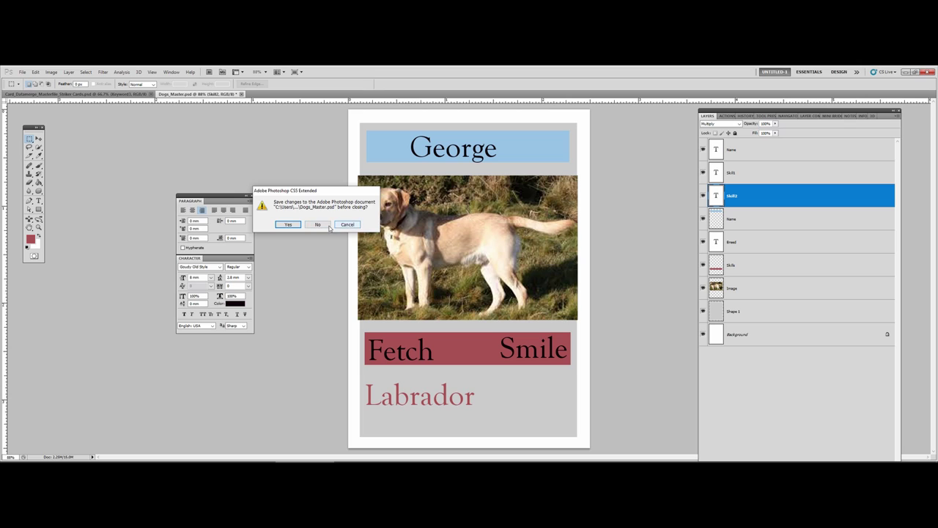
pyautogui.click(348, 224)
pyautogui.click(22, 72)
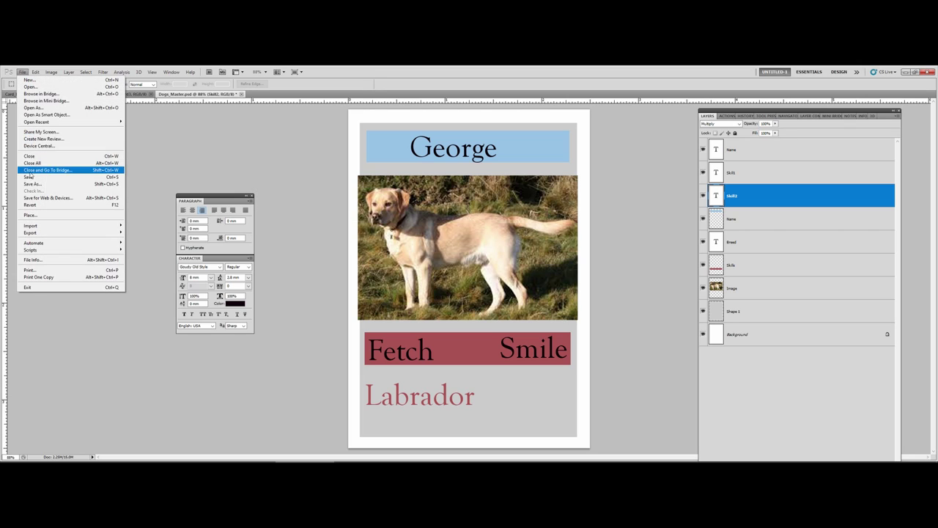
pyautogui.click(30, 176)
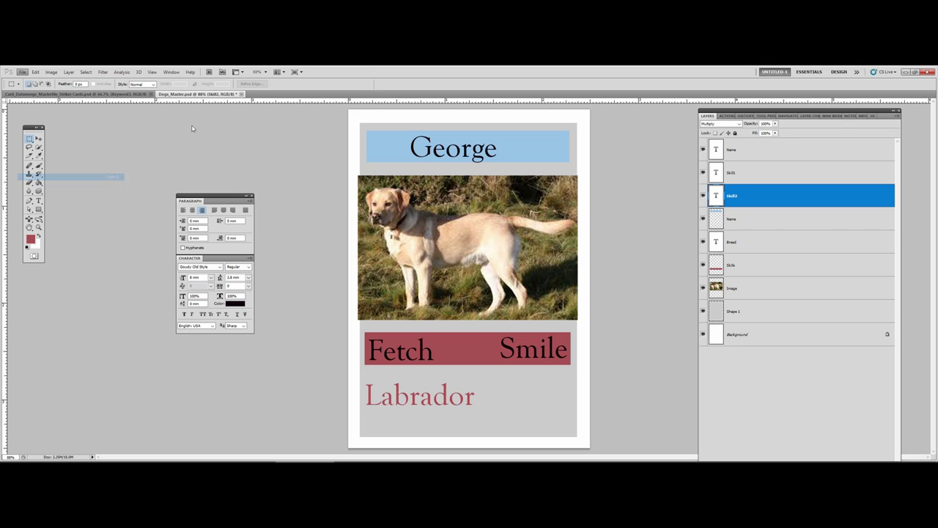
pyautogui.click(928, 71)
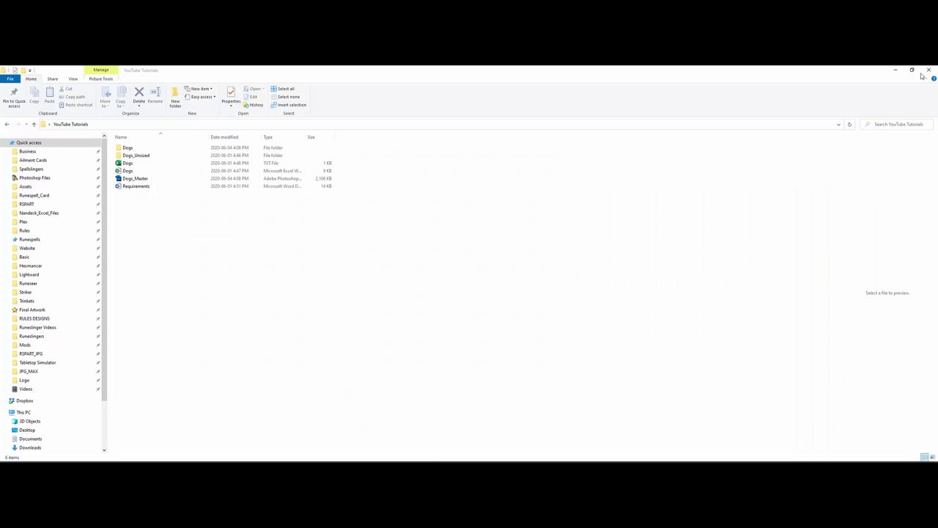
# Open the Dogs folder in File Explorer and look over the exported PSD cards.
pyautogui.doubleClick(128, 148)
pyautogui.moveTo(141, 215); pyautogui.dragTo(393, 169)
pyautogui.click(117, 222)
pyautogui.moveTo(118, 222); pyautogui.dragTo(272, 138)
pyautogui.click(158, 207)
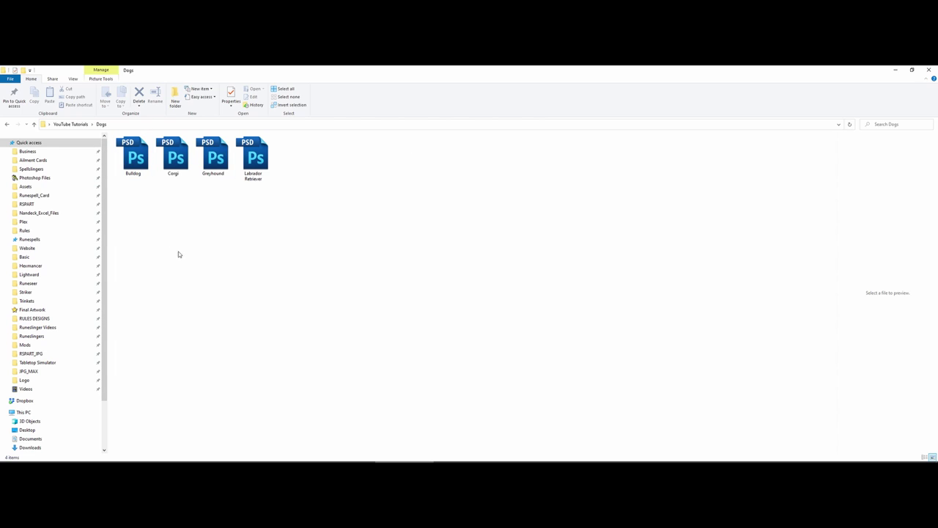
pyautogui.moveTo(146, 133); pyautogui.dragTo(385, 196)
pyautogui.moveTo(130, 211); pyautogui.dragTo(385, 157)
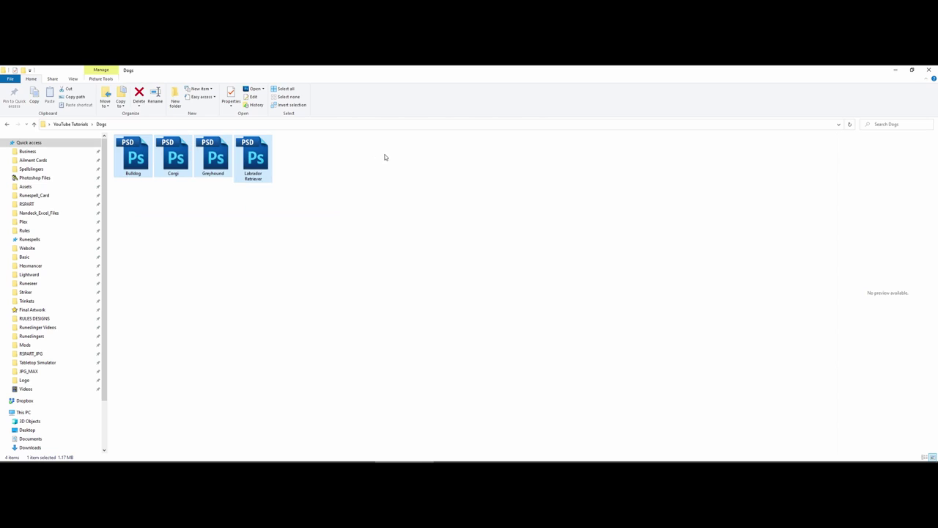
pyautogui.click(384, 157)
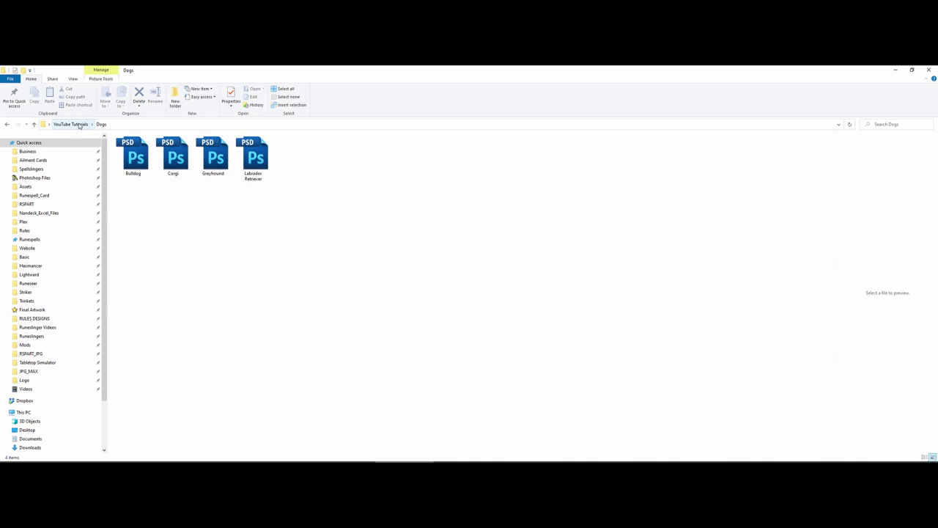
# Open the exported Bulldog card from the Dogs folder in Photoshop.
pyautogui.moveTo(141, 215); pyautogui.dragTo(279, 170)
pyautogui.click(145, 210)
pyautogui.doubleClick(136, 165)
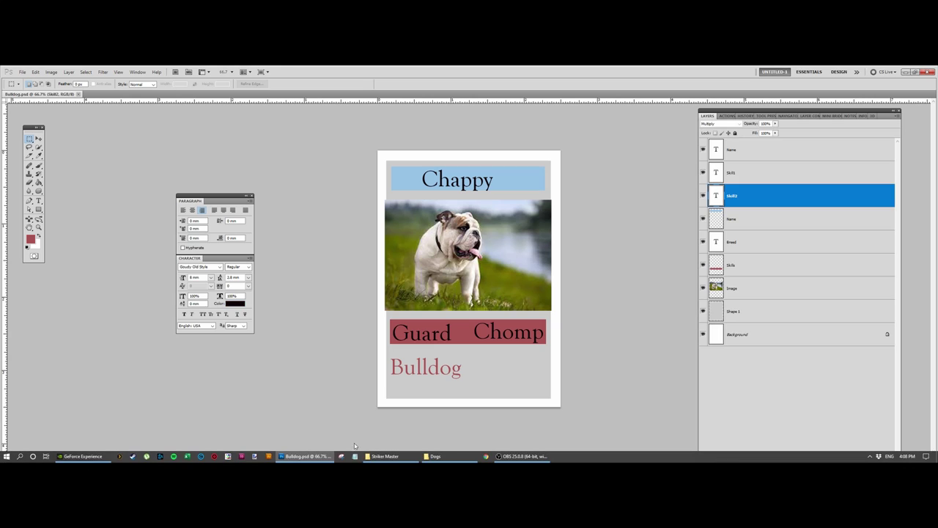
# Switch to File Explorer and create a new folder named Dogs_PNG inside the YouTube Tutorials folder.
pyautogui.moveTo(431, 457)
pyautogui.click(399, 445)
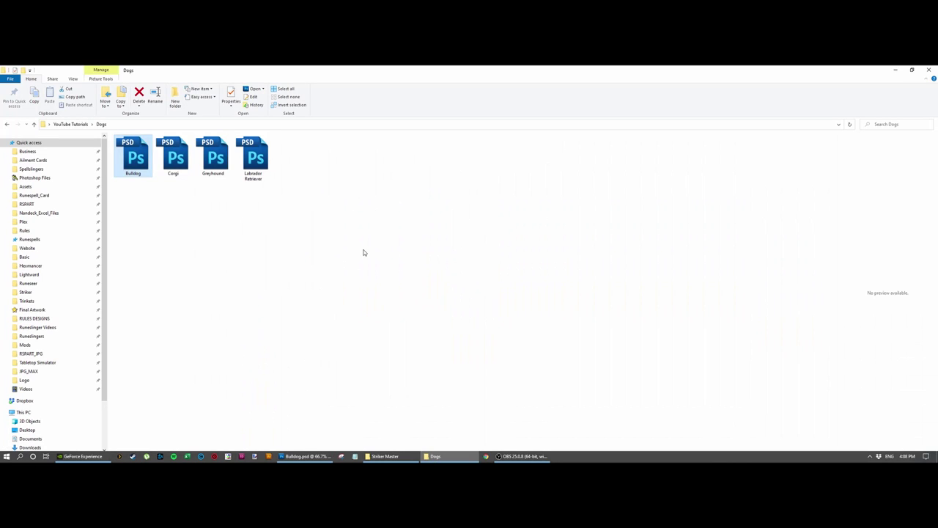
pyautogui.click(92, 124)
pyautogui.rightClick(160, 200)
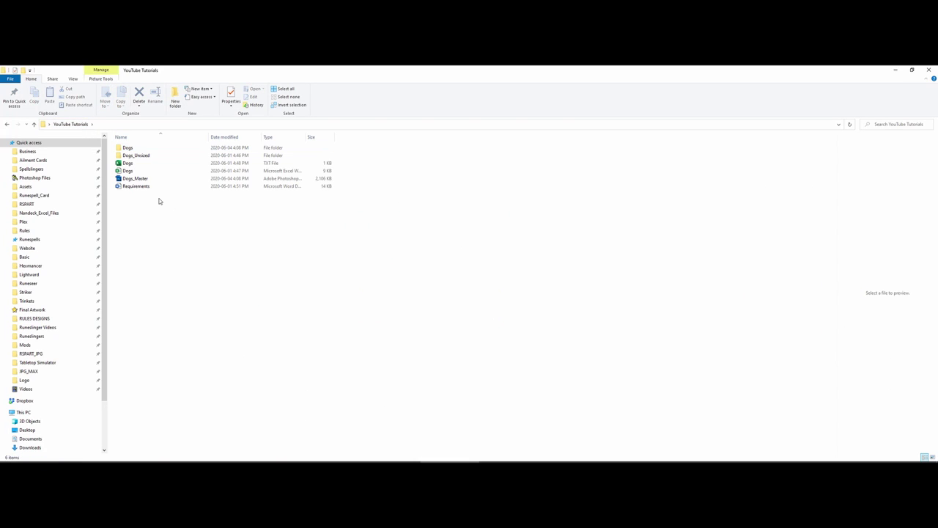
pyautogui.click(256, 315)
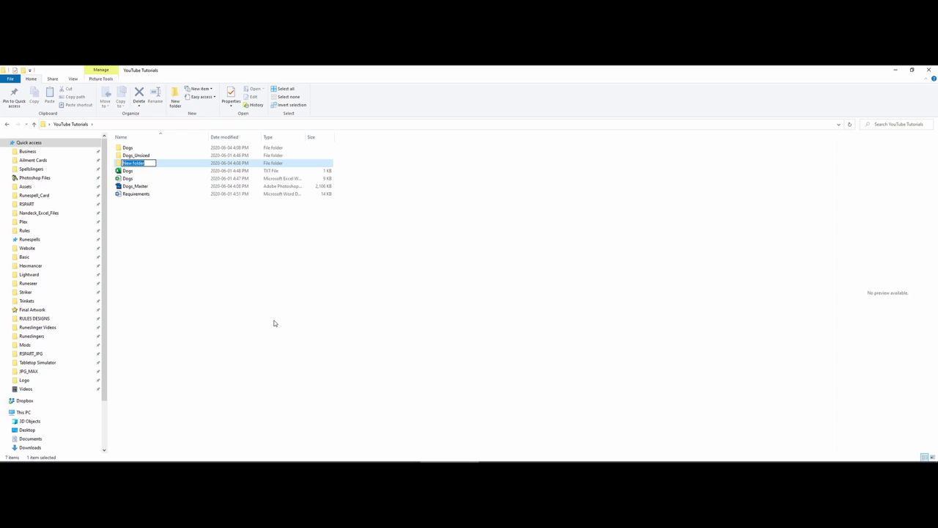
pyautogui.write('Dogs')
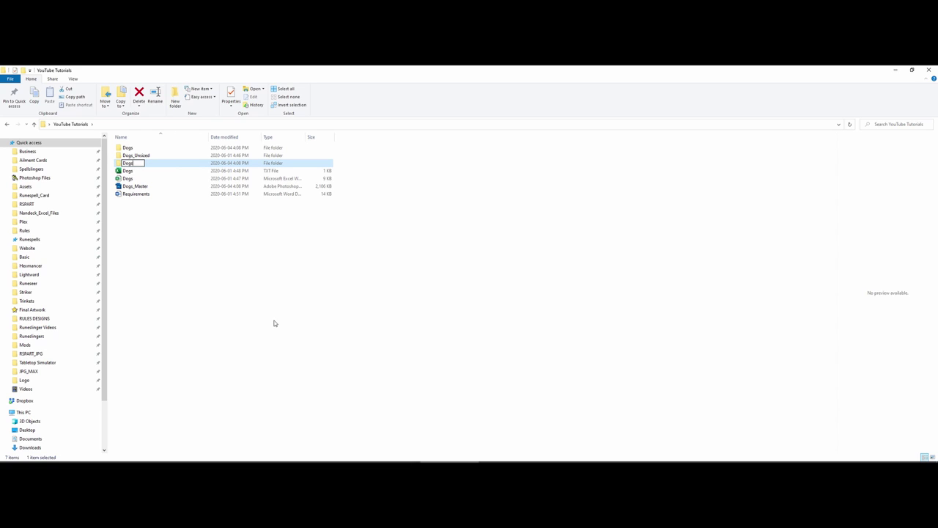
pyautogui.write('_PNG')
pyautogui.press('Return')
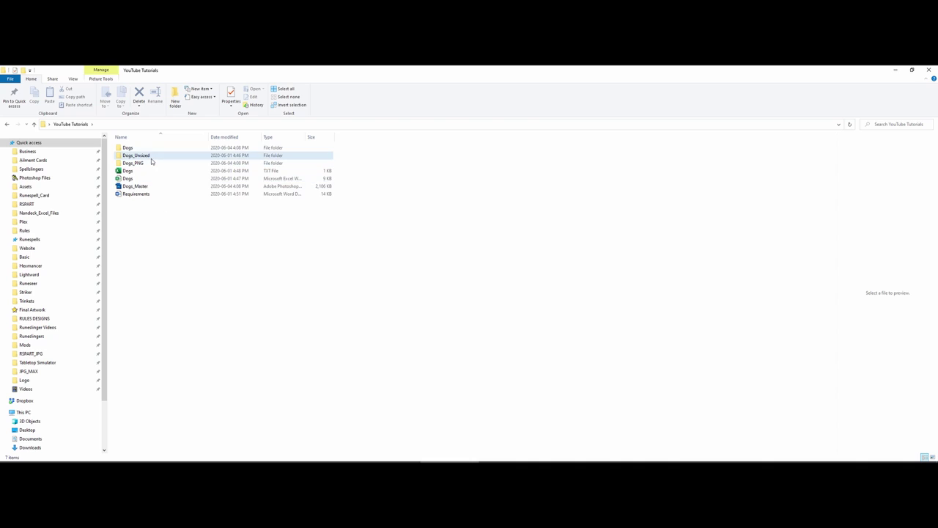
pyautogui.click(282, 338)
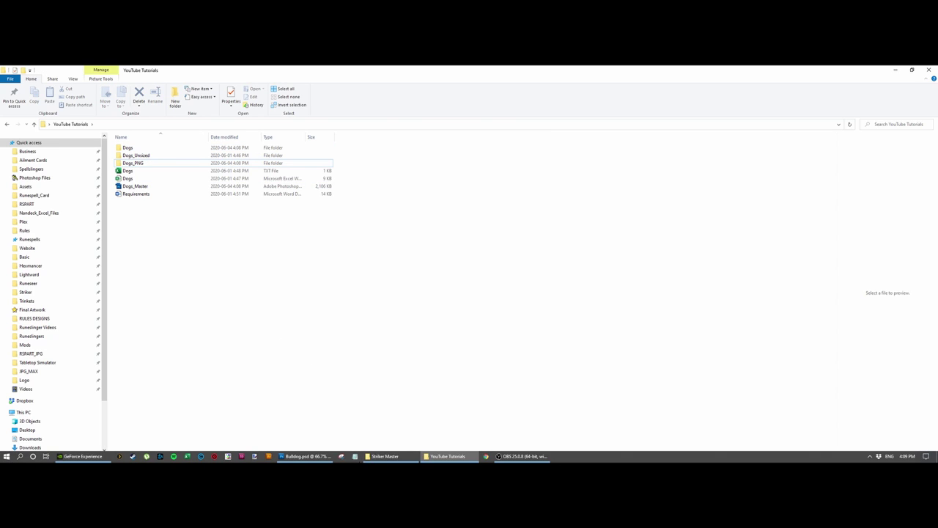
# Switch back to Photoshop, display the Actions list and reposition it so its lower controls can be reached.
pyautogui.click(306, 456)
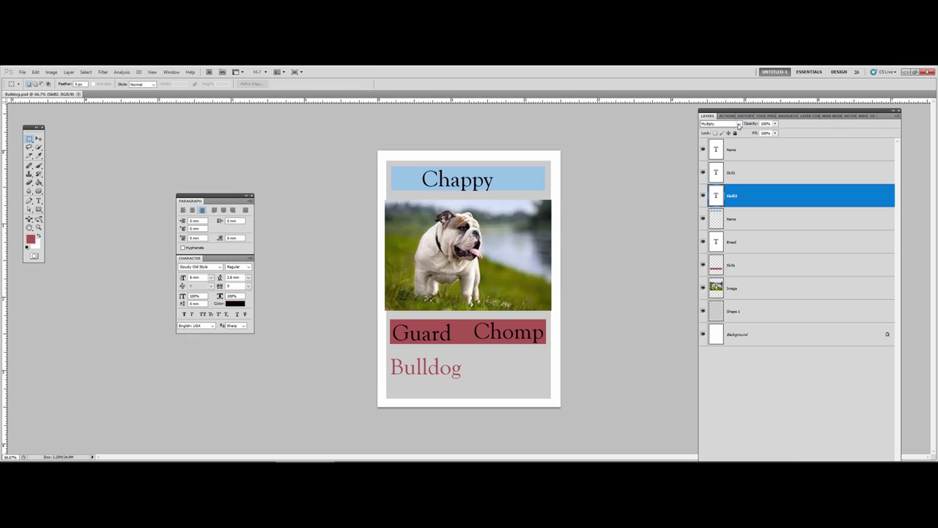
pyautogui.moveTo(699, 110); pyautogui.dragTo(657, 105)
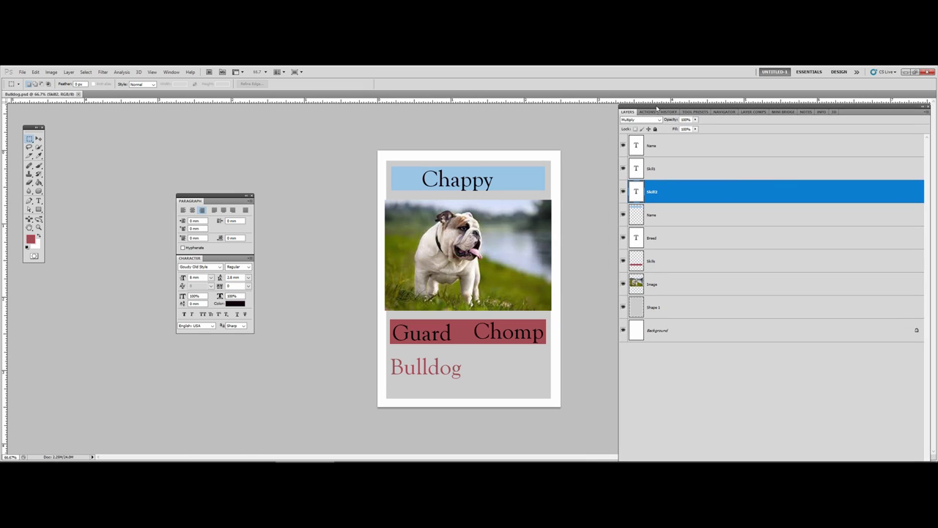
pyautogui.click(170, 72)
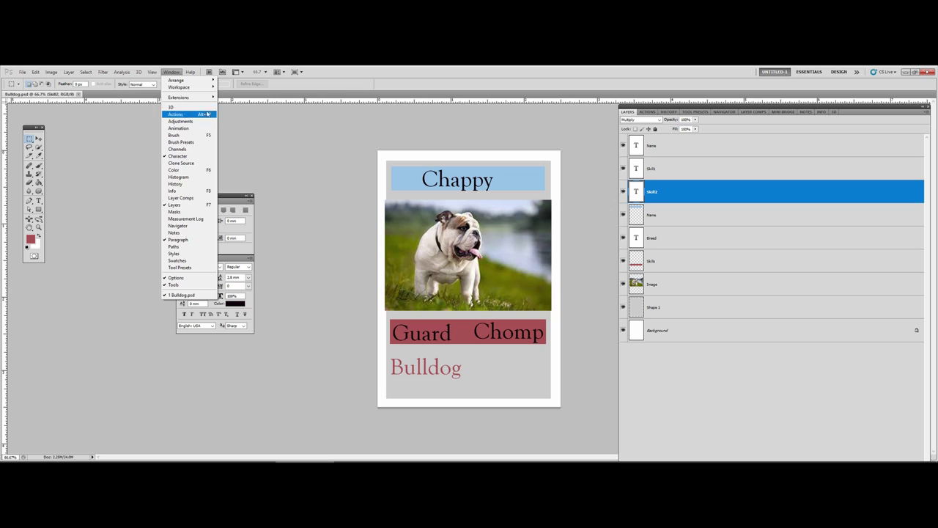
pyautogui.click(648, 110)
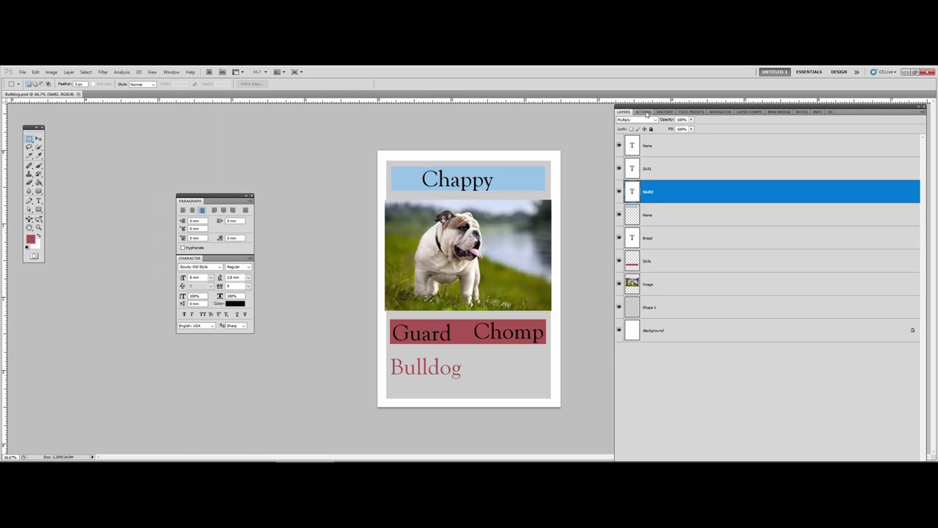
pyautogui.click(647, 111)
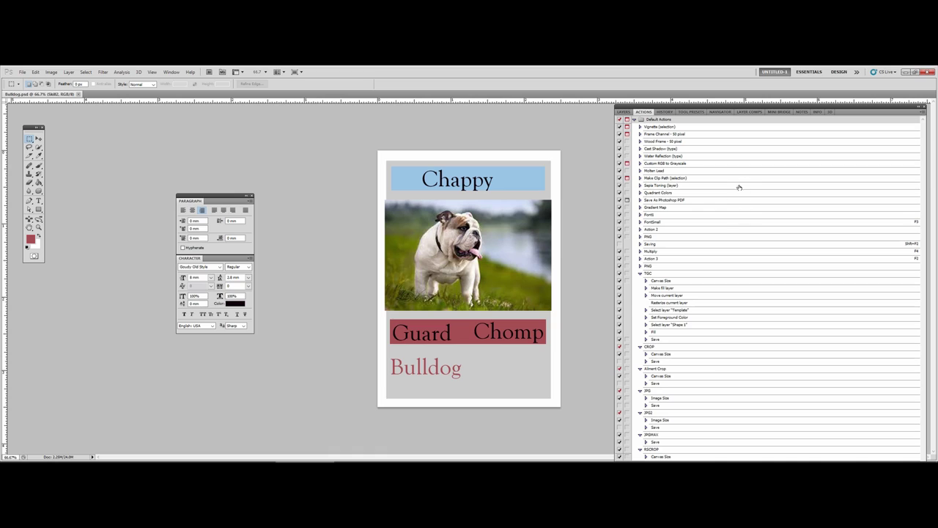
pyautogui.moveTo(740, 106); pyautogui.dragTo(721, 68)
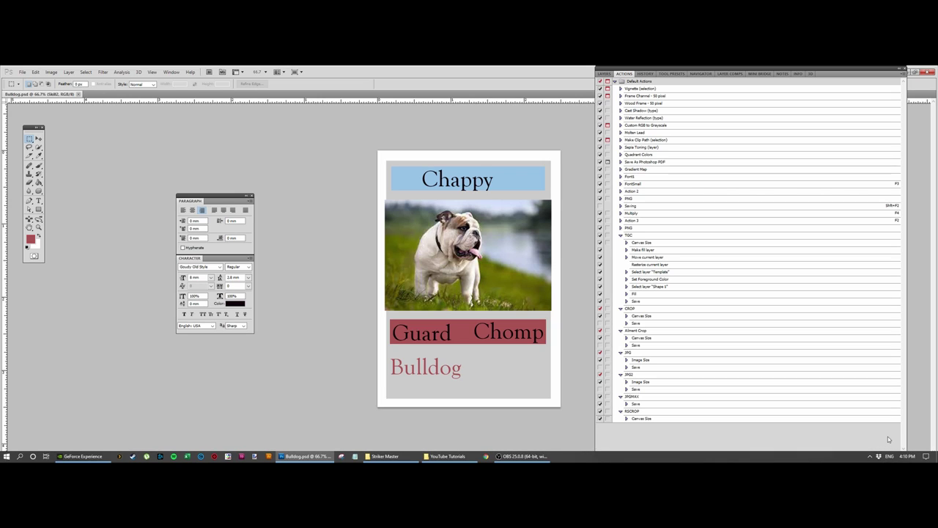
# Create a new action named "Dogs as PNG" in the Default Actions set and start recording it.
pyautogui.click(883, 455)
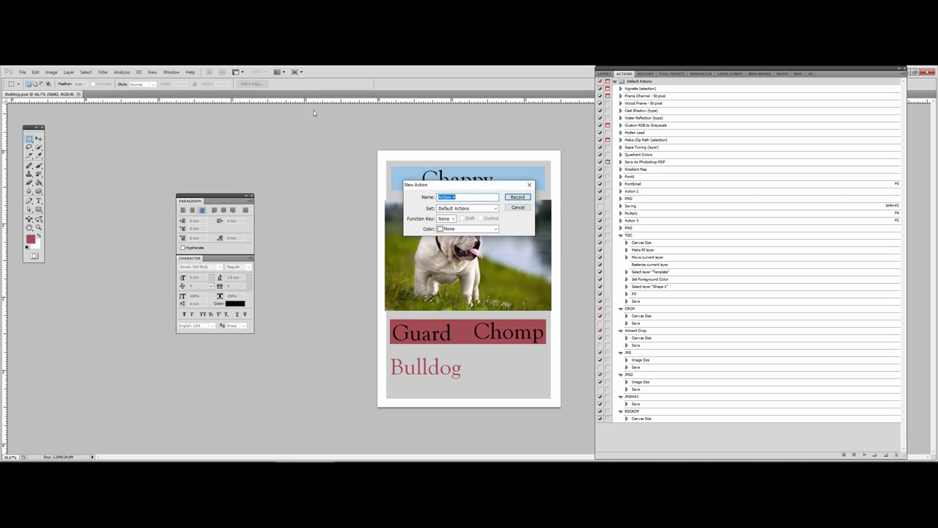
pyautogui.click(471, 197)
pyautogui.moveTo(470, 186); pyautogui.dragTo(619, 202)
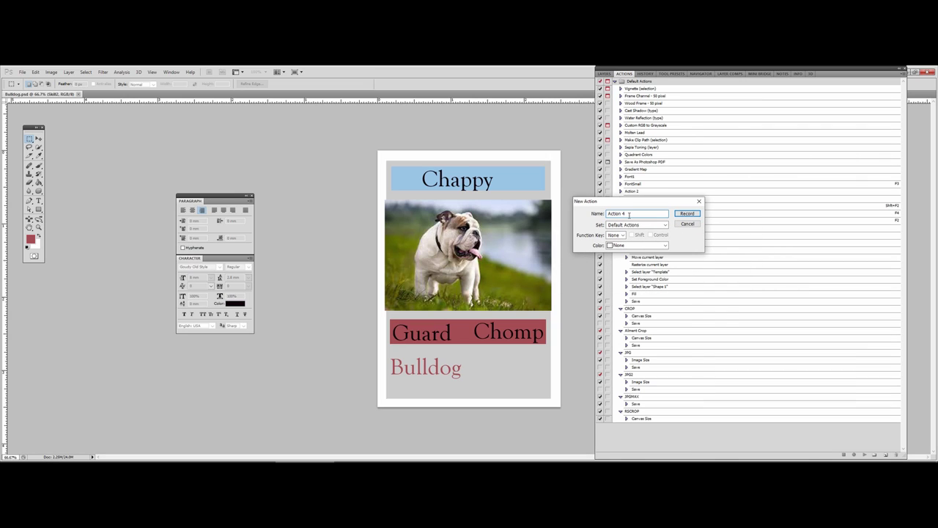
pyautogui.hotkey('ctrl', 'a')
pyautogui.write('D')
pyautogui.click(688, 214)
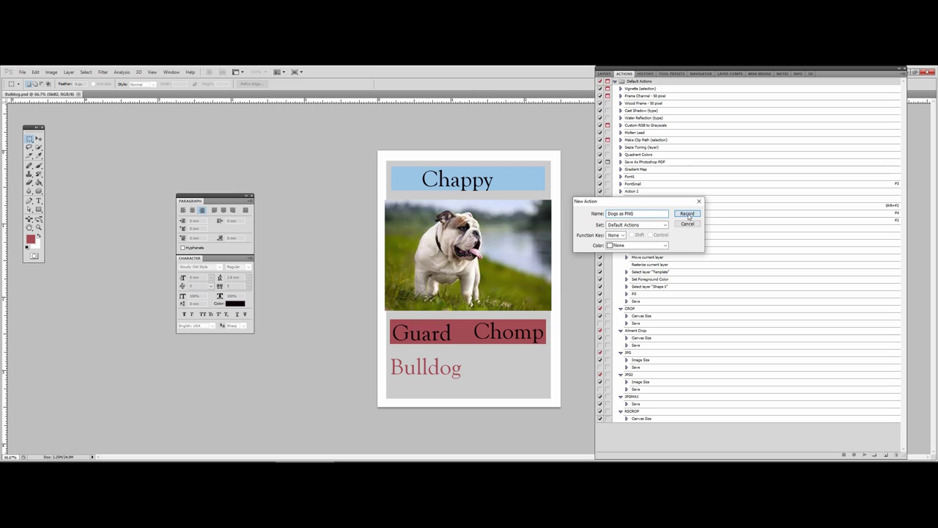
# Record saving the Bulldog card as an interlaced PNG in the Dogs_PNG folder, and stop the recording.
pyautogui.click(22, 72)
pyautogui.click(44, 187)
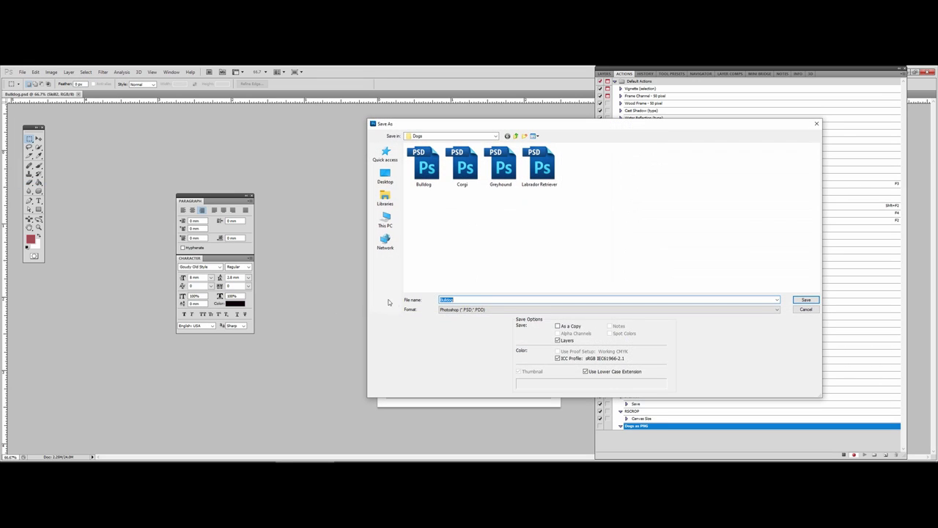
pyautogui.click(513, 309)
pyautogui.click(469, 385)
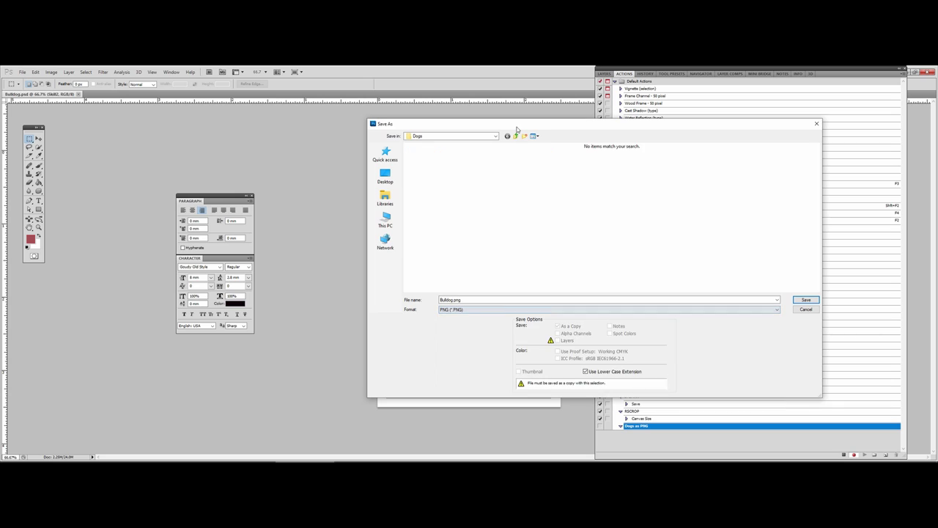
pyautogui.click(516, 135)
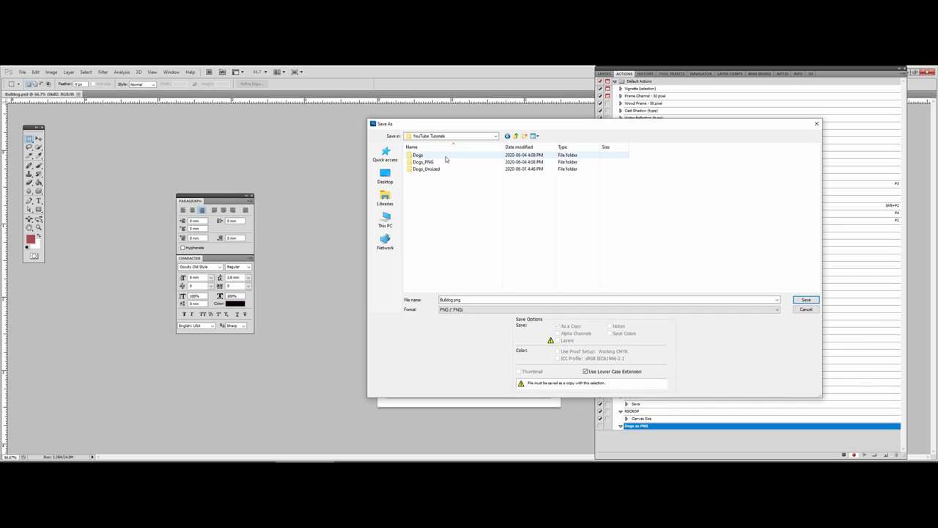
pyautogui.doubleClick(423, 162)
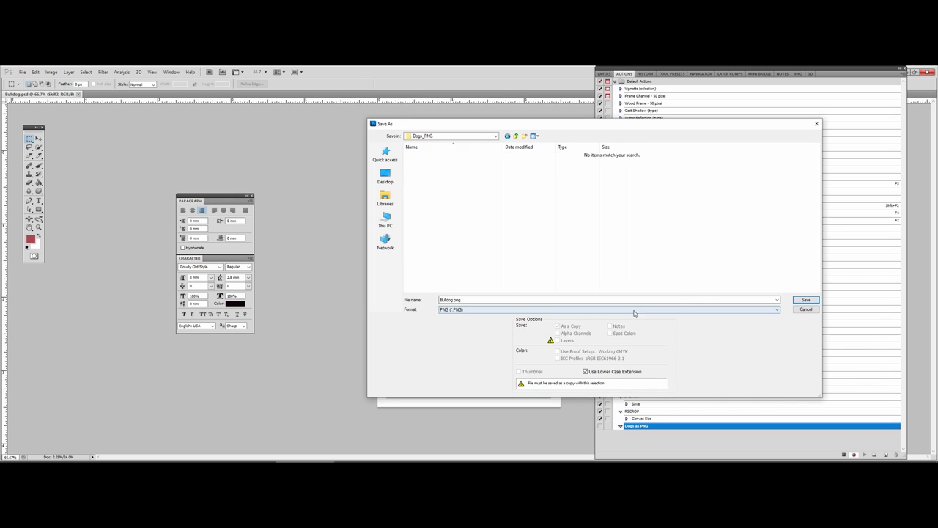
pyautogui.click(805, 301)
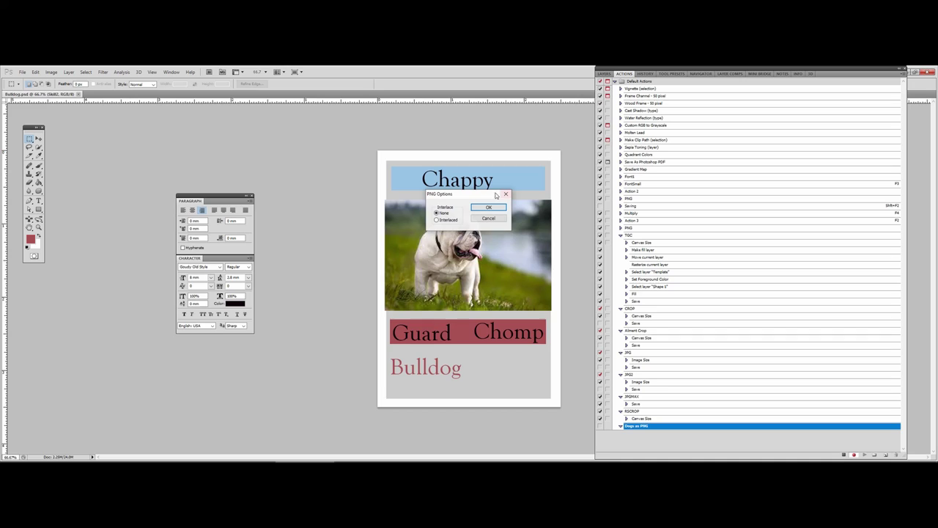
pyautogui.click(438, 220)
pyautogui.click(481, 207)
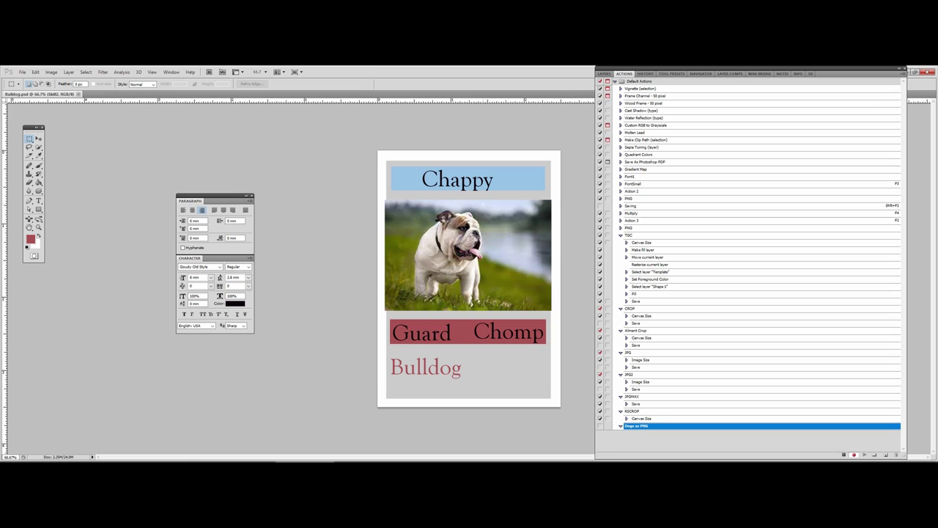
pyautogui.click(843, 455)
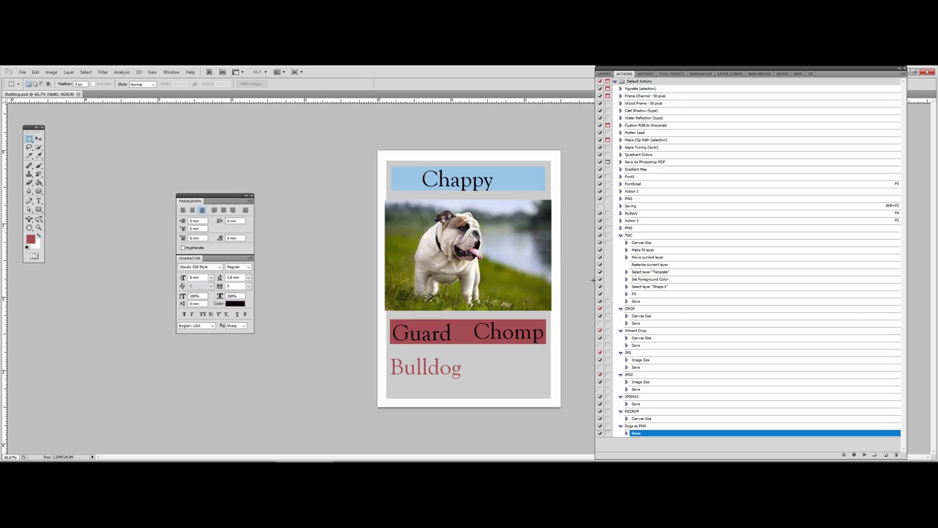
# Switch to File Explorer and open the Dogs_PNG folder to check the saved Bulldog image.
pyautogui.moveTo(437, 460)
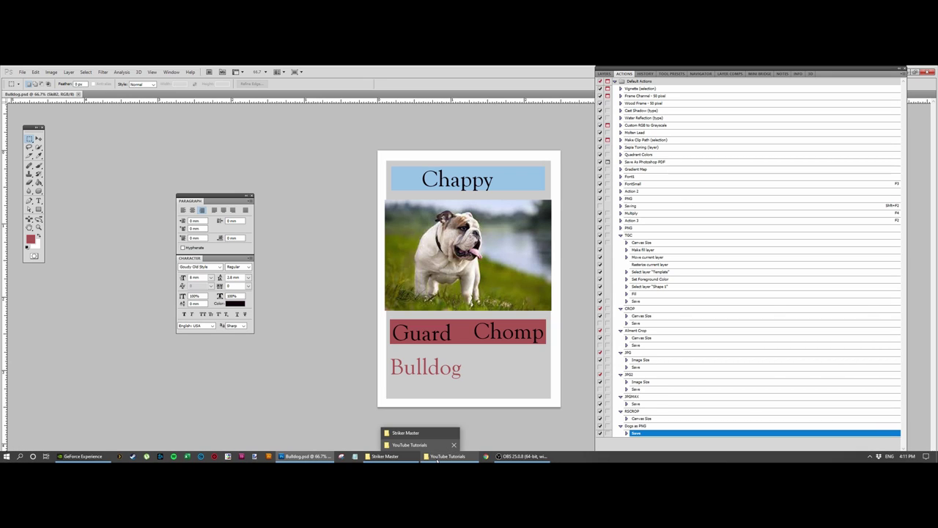
pyautogui.click(410, 444)
pyautogui.doubleClick(151, 164)
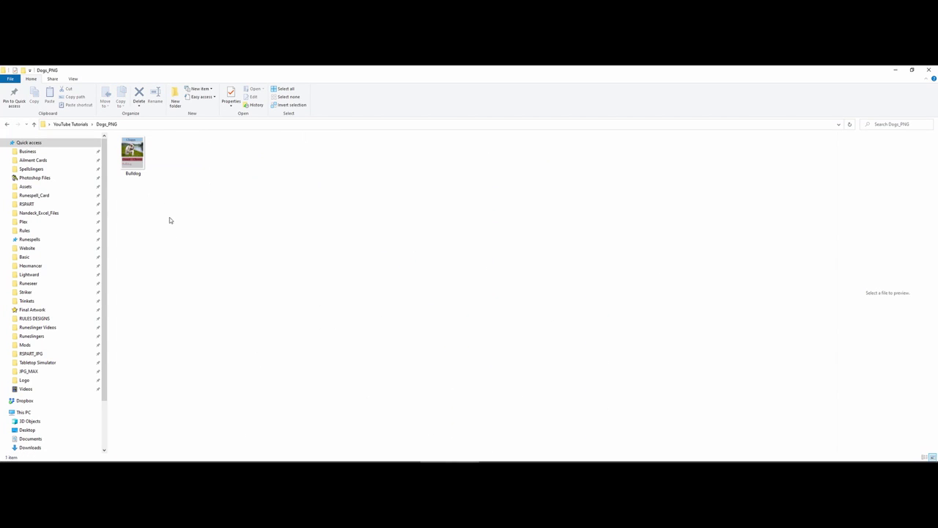
# Delete the Bulldog image from the Dogs_PNG folder and return to Photoshop.
pyautogui.moveTo(170, 219); pyautogui.dragTo(125, 147)
pyautogui.press('Delete')
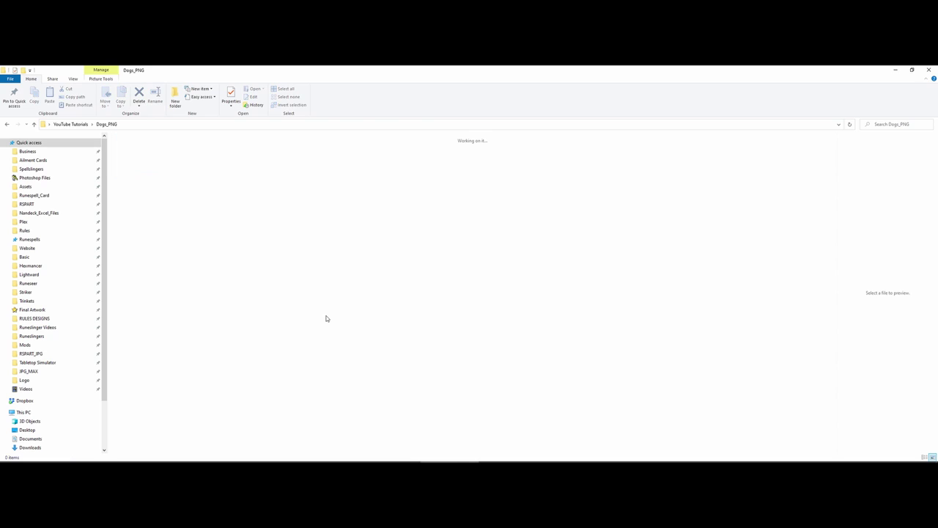
pyautogui.click(895, 69)
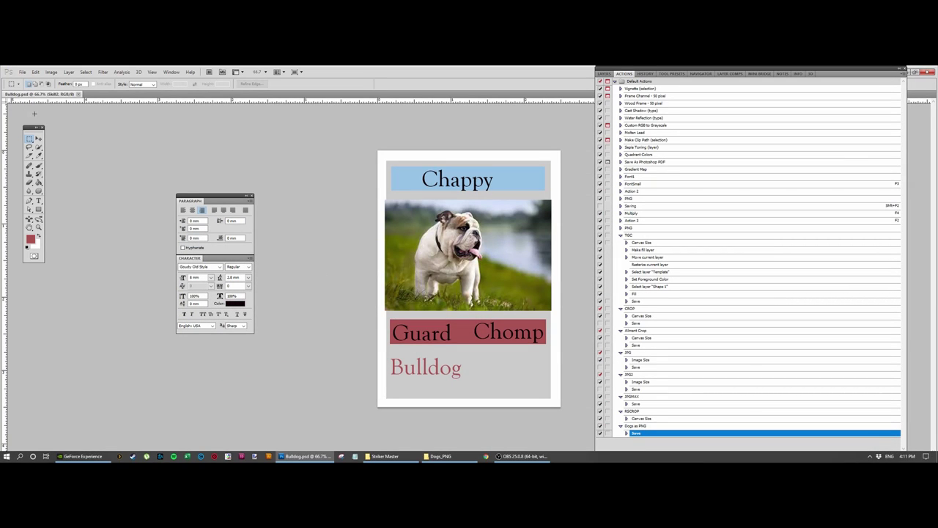
# Start the Batch automation for the Dogs as PNG action and arrange the dialog so the Actions list stays visible.
pyautogui.click(22, 72)
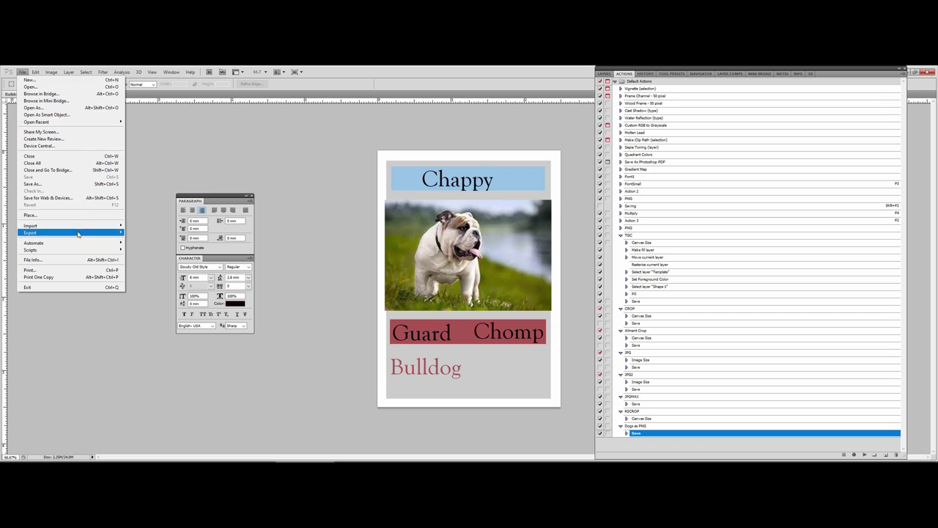
pyautogui.moveTo(85, 244)
pyautogui.click(138, 242)
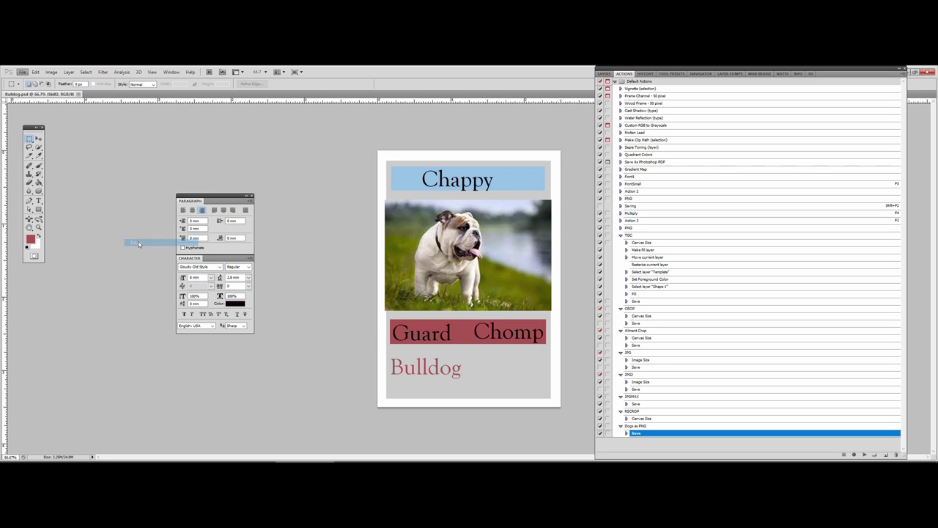
pyautogui.moveTo(412, 111); pyautogui.dragTo(461, 136)
pyautogui.moveTo(607, 74); pyautogui.dragTo(657, 77)
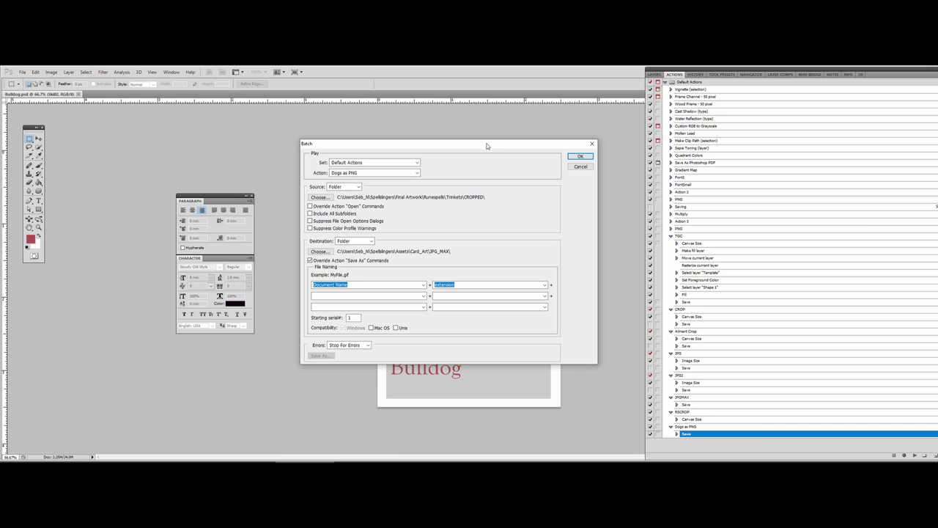
pyautogui.moveTo(488, 143); pyautogui.dragTo(520, 140)
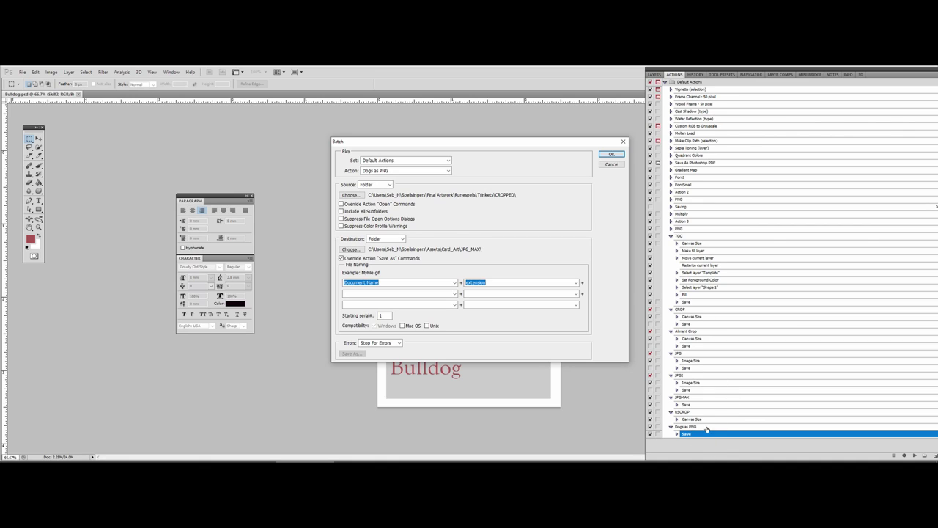
# Set the batch source folder to Dogs inside YouTube Tutorials on the Desktop.
pyautogui.click(353, 195)
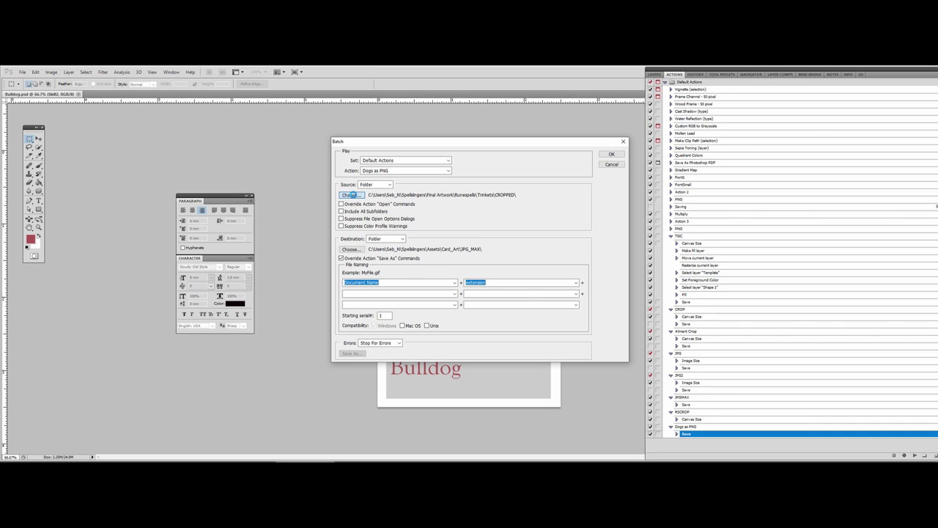
pyautogui.click(469, 272)
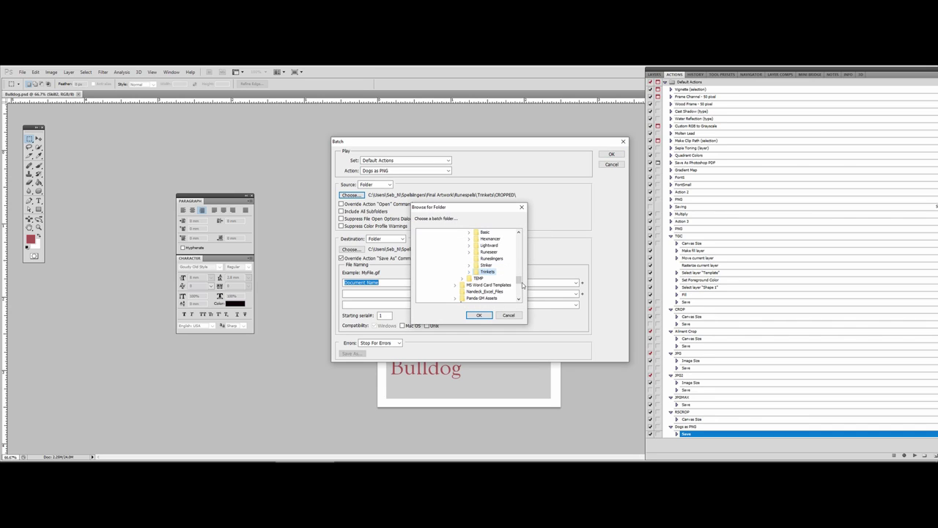
pyautogui.scroll(10, 455, 264)
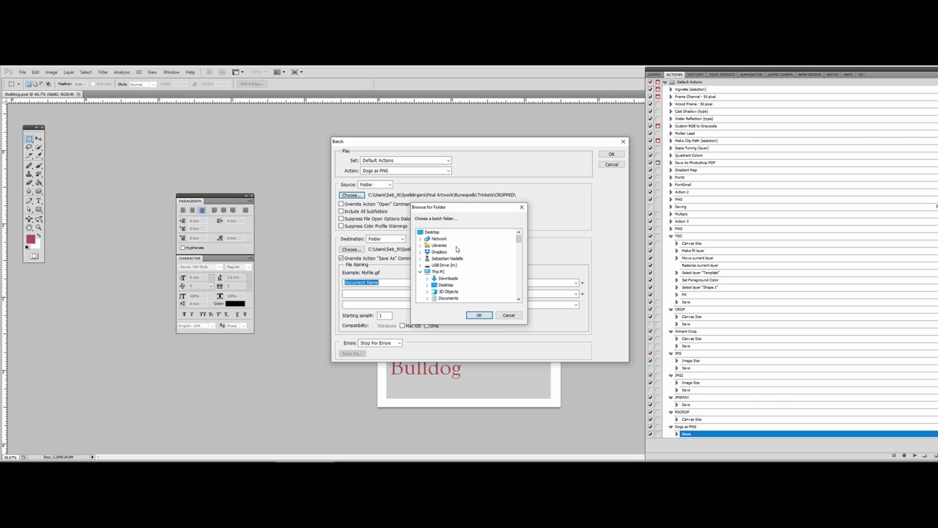
pyautogui.click(445, 285)
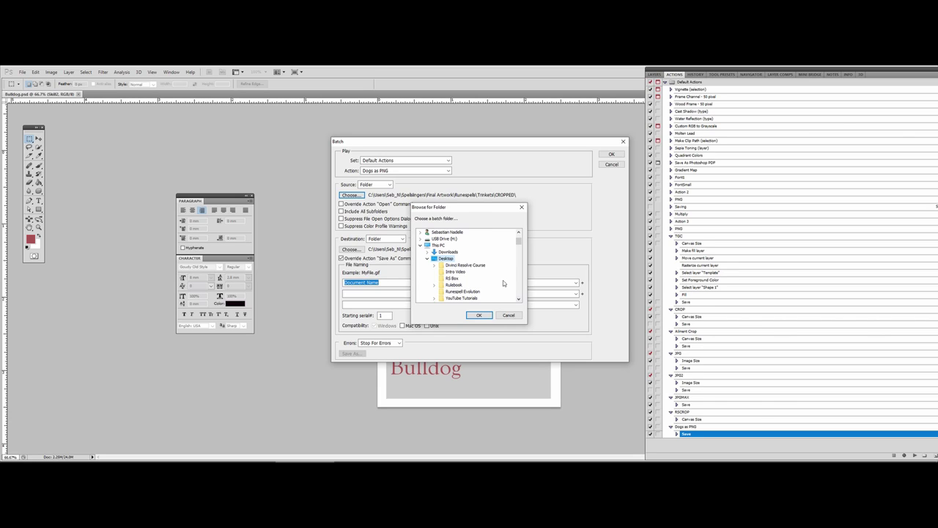
pyautogui.click(462, 297)
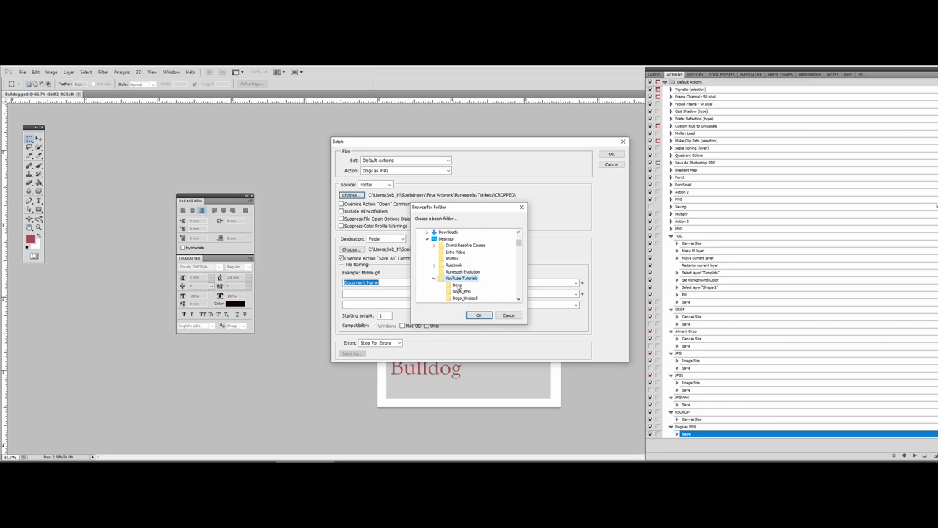
pyautogui.click(457, 286)
pyautogui.click(479, 315)
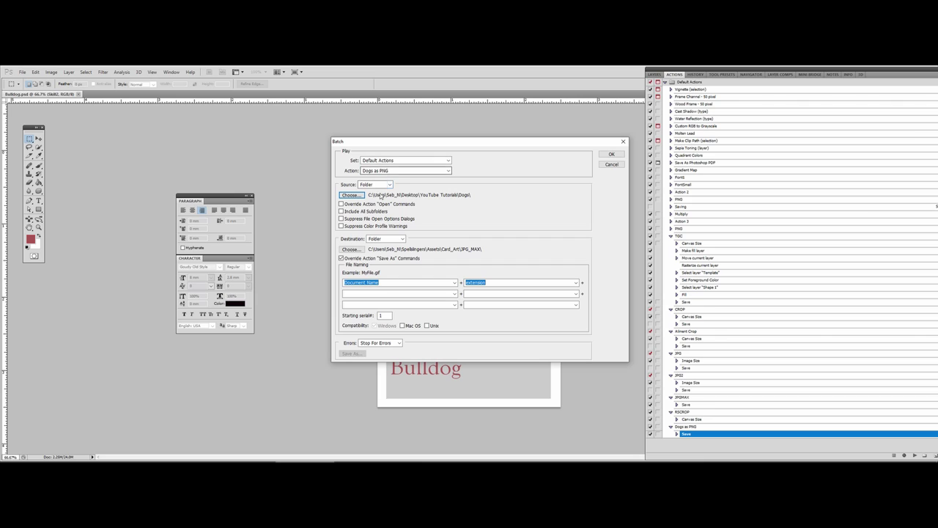
# Switch to File Explorer to check the PSD files in the Dogs folder, and return to Photoshop's batch settings.
pyautogui.moveTo(441, 458)
pyautogui.click(402, 445)
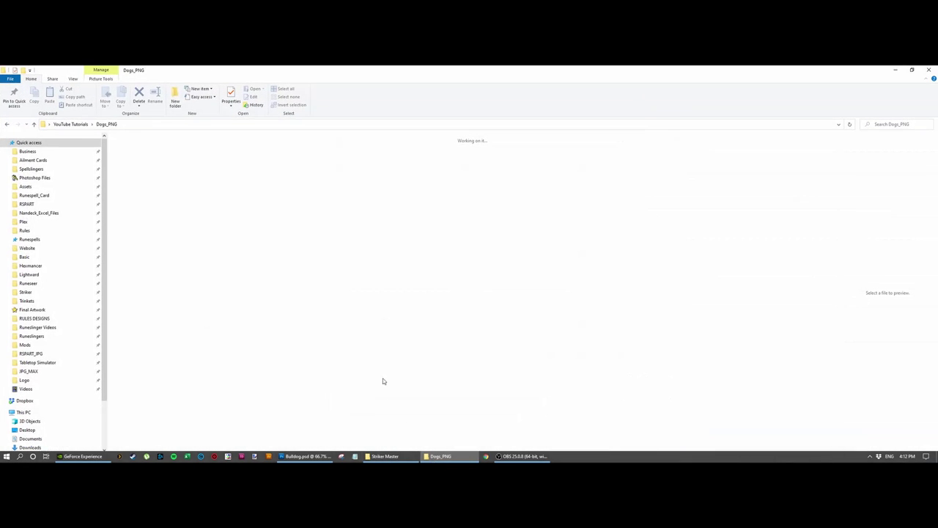
pyautogui.click(70, 124)
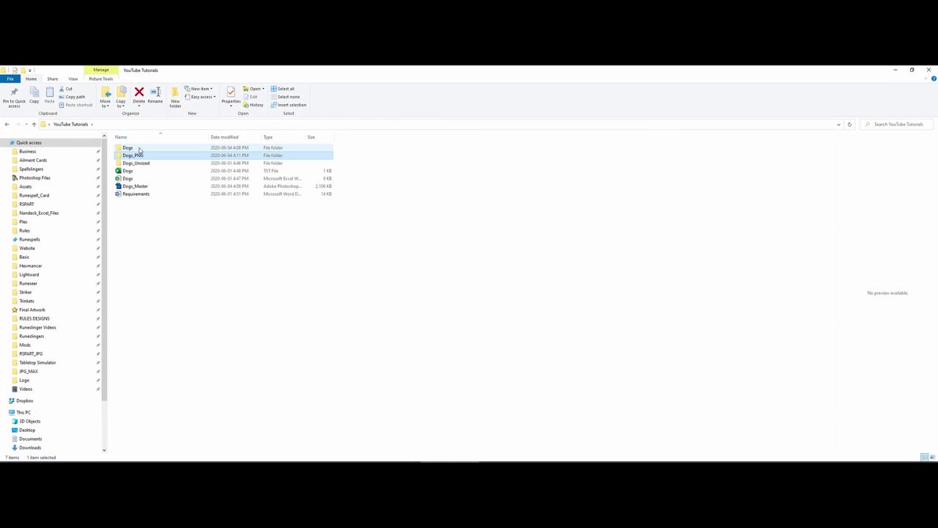
pyautogui.doubleClick(126, 147)
pyautogui.moveTo(129, 207); pyautogui.dragTo(273, 136)
pyautogui.click(329, 168)
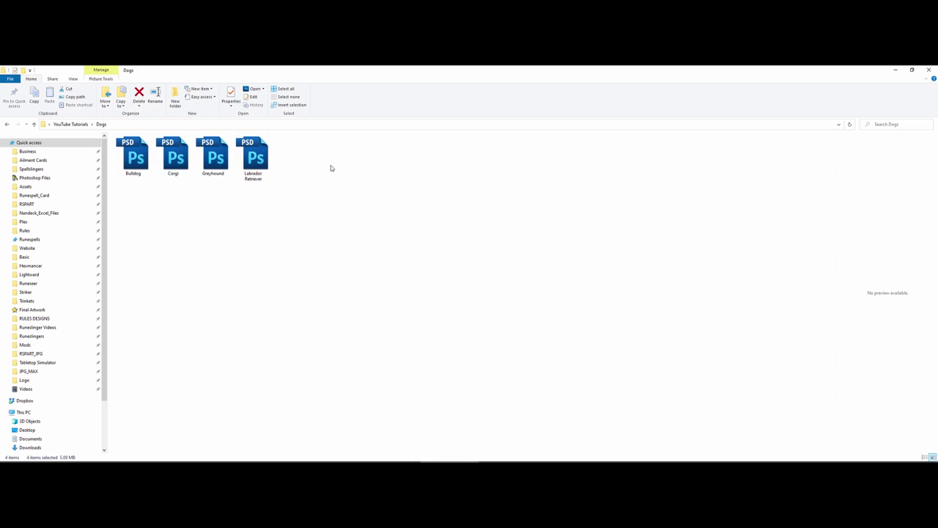
pyautogui.moveTo(314, 209); pyautogui.dragTo(107, 133)
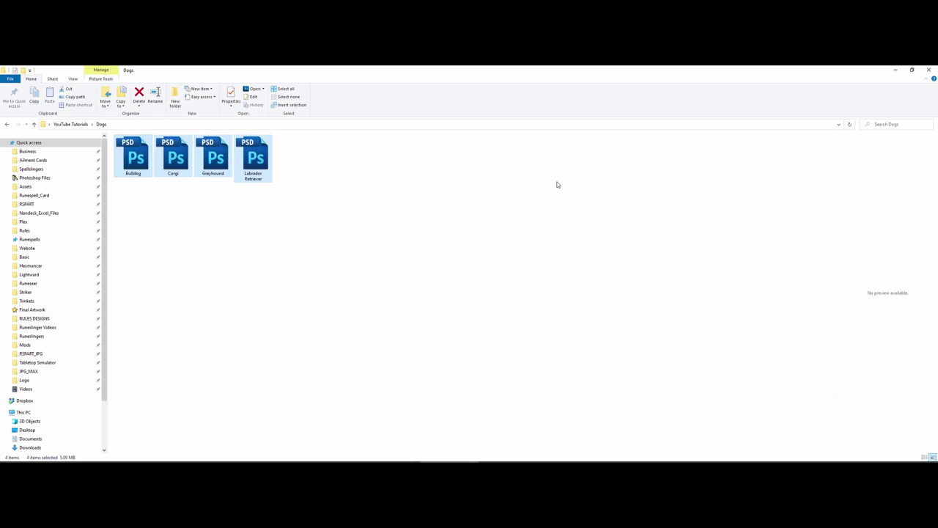
pyautogui.click(896, 70)
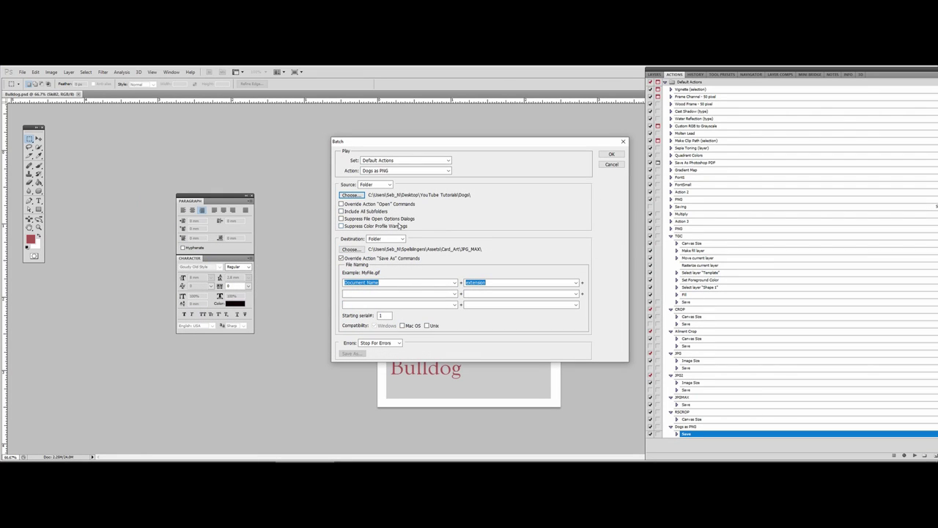
# Set the batch destination folder to Dogs_PNG inside YouTube Tutorials on the Desktop.
pyautogui.click(360, 251)
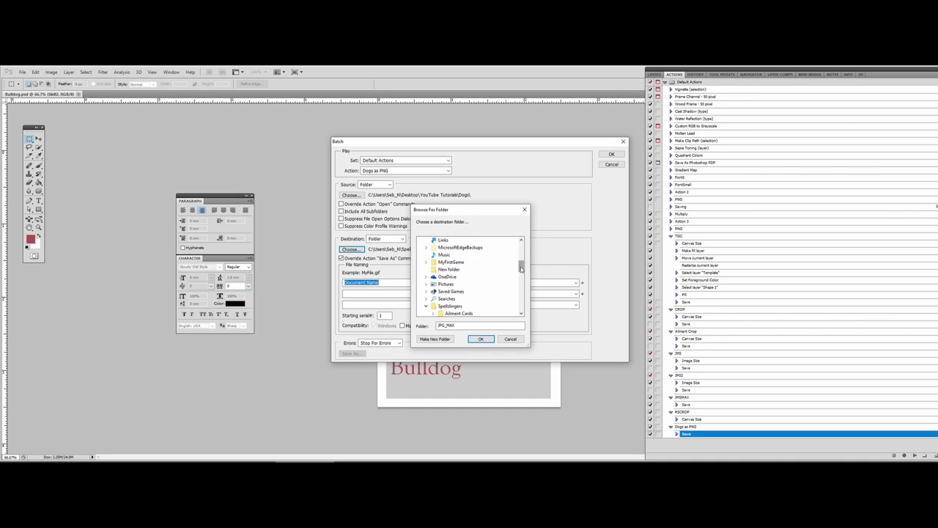
pyautogui.scroll(-2, 522, 276)
pyautogui.scroll(-1, 522, 276)
pyautogui.click(440, 261)
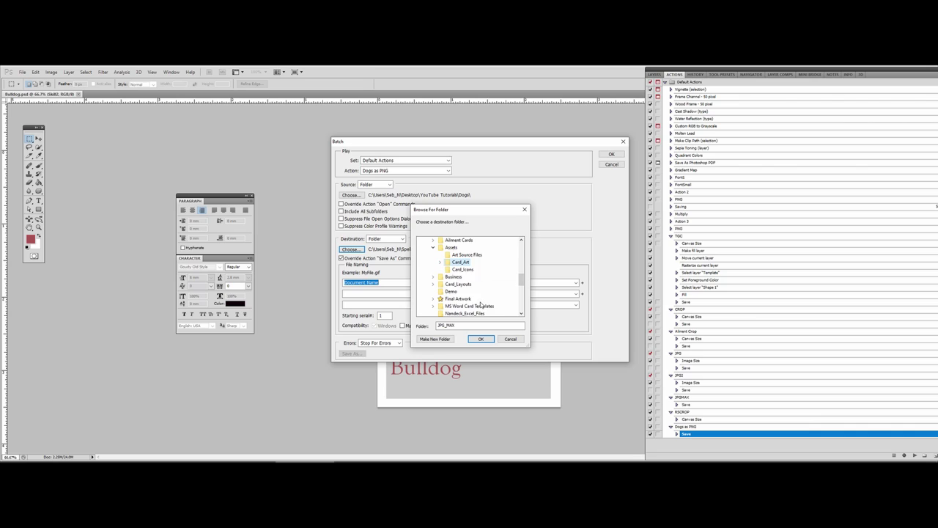
pyautogui.click(434, 247)
pyautogui.moveTo(522, 280); pyautogui.dragTo(523, 258)
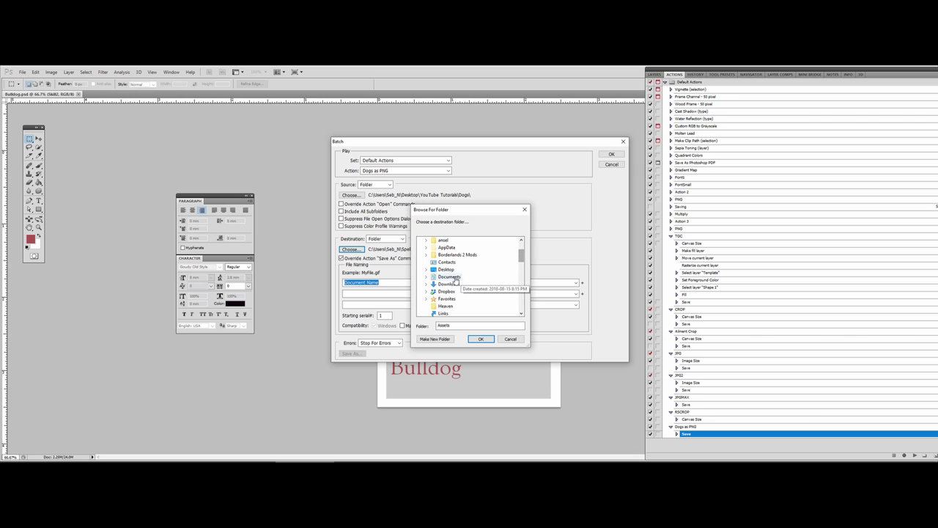
pyautogui.click(453, 272)
pyautogui.doubleClick(463, 306)
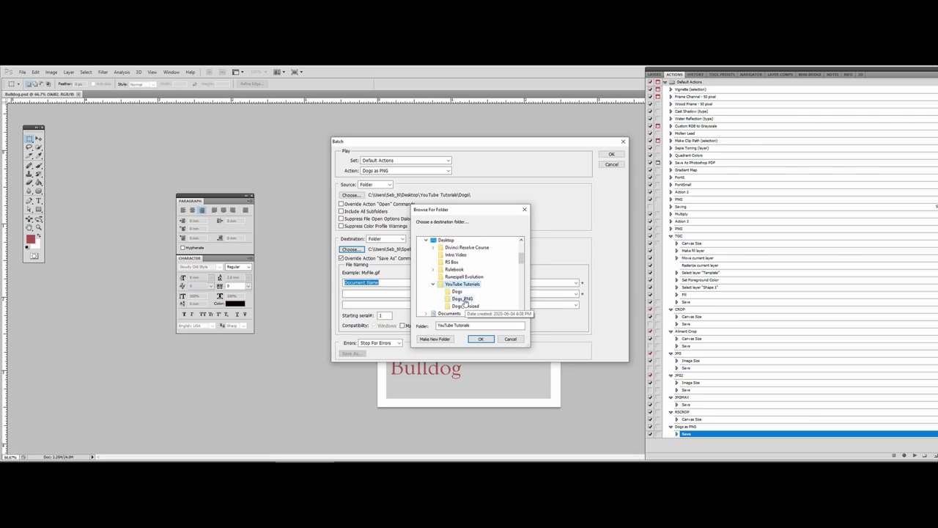
pyautogui.click(459, 292)
pyautogui.click(463, 299)
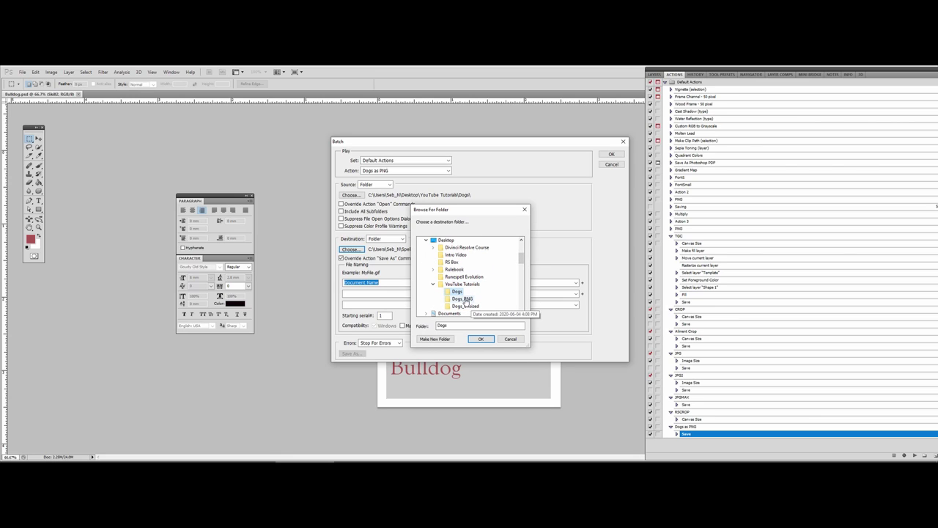
pyautogui.click(482, 339)
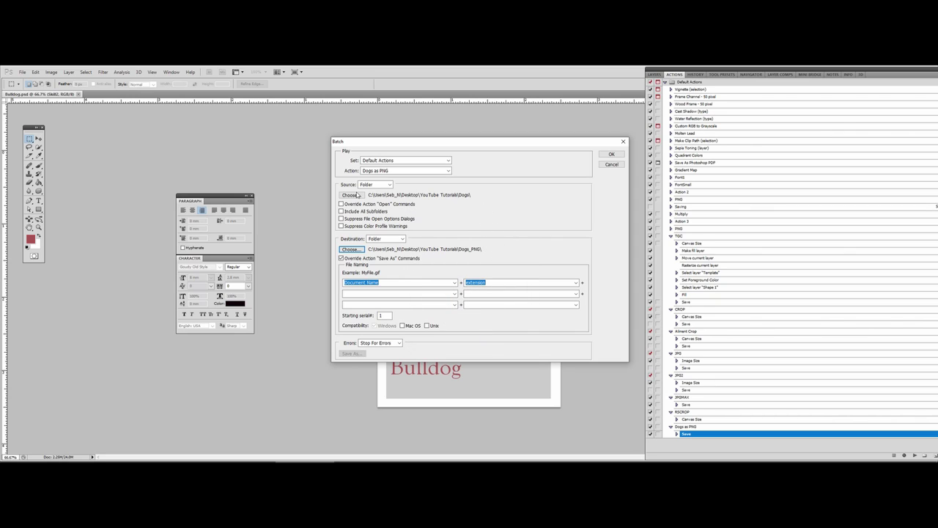
# Keep the override of the action's "Save As" commands enabled and run the batch.
pyautogui.click(341, 259)
pyautogui.click(341, 258)
pyautogui.click(340, 258)
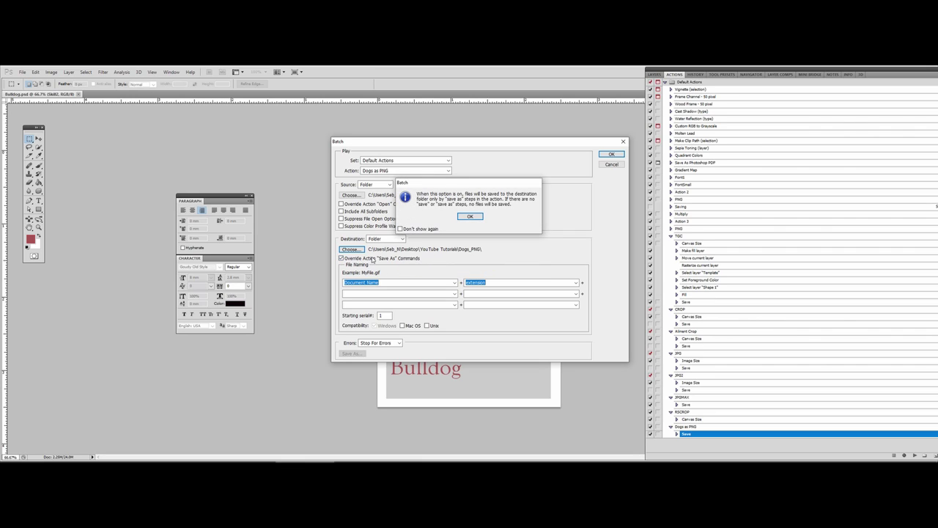
pyautogui.click(469, 216)
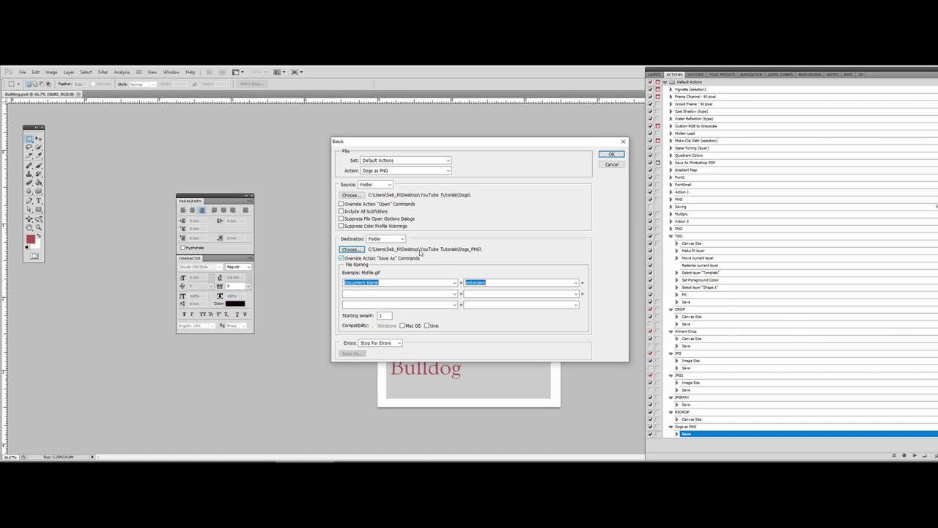
pyautogui.click(612, 154)
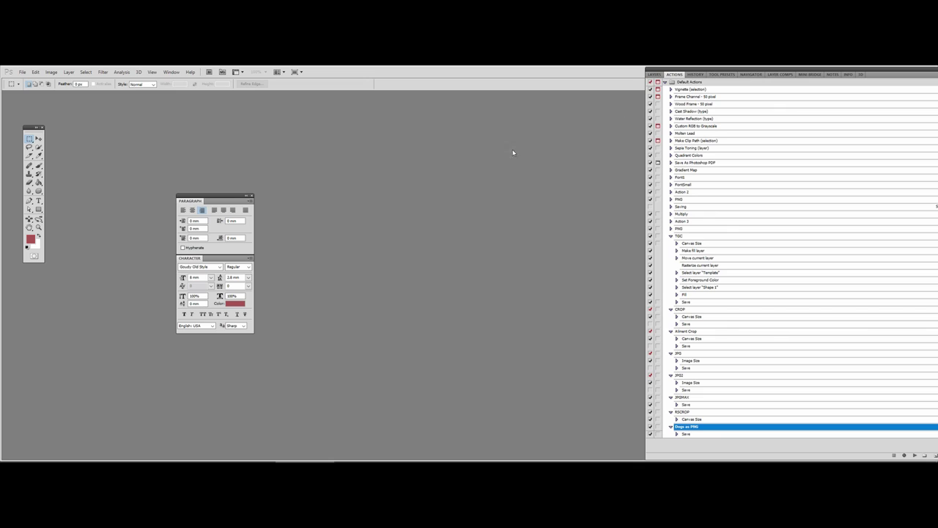
# Switch to File Explorer, open the Dogs_PNG folder and preview the Bulldog, Corgi, Greyhound and Labrador Retriever images.
pyautogui.moveTo(446, 459)
pyautogui.click(429, 445)
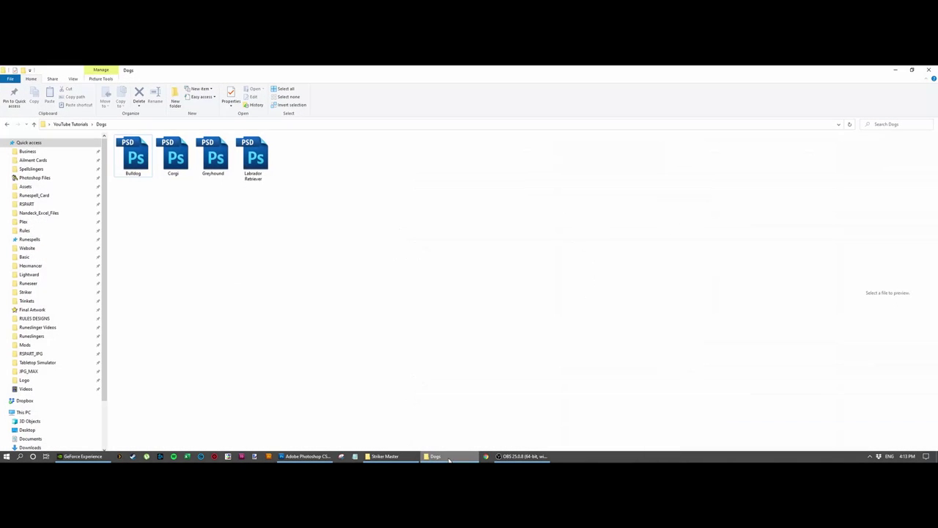
pyautogui.click(84, 126)
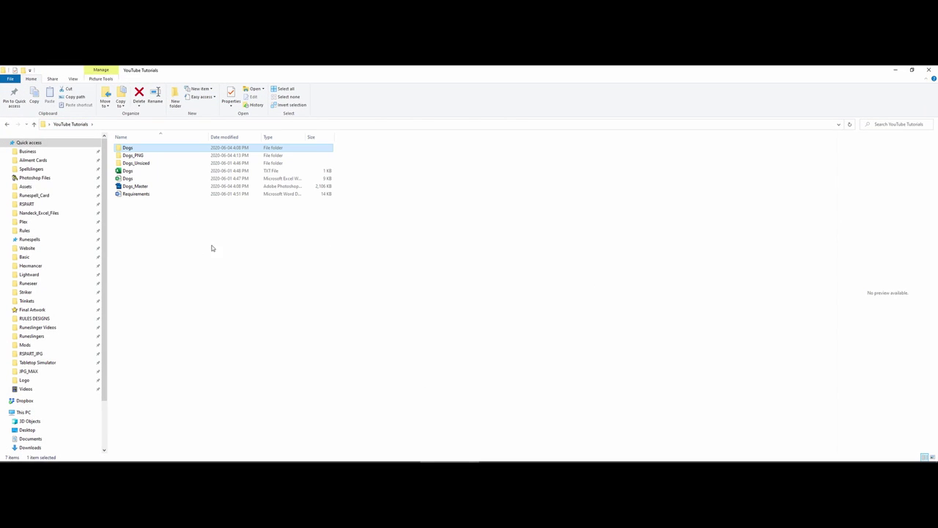
pyautogui.doubleClick(149, 156)
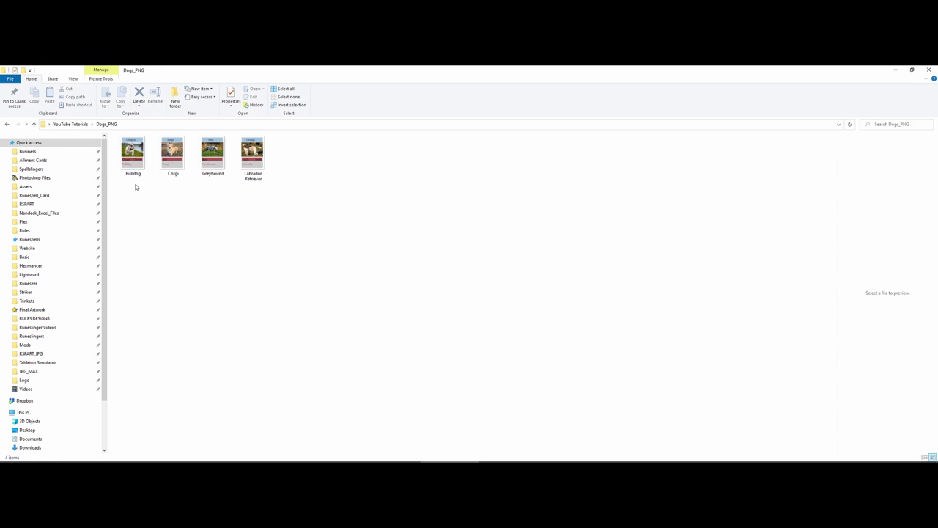
pyautogui.click(131, 160)
pyautogui.click(172, 156)
pyautogui.click(208, 155)
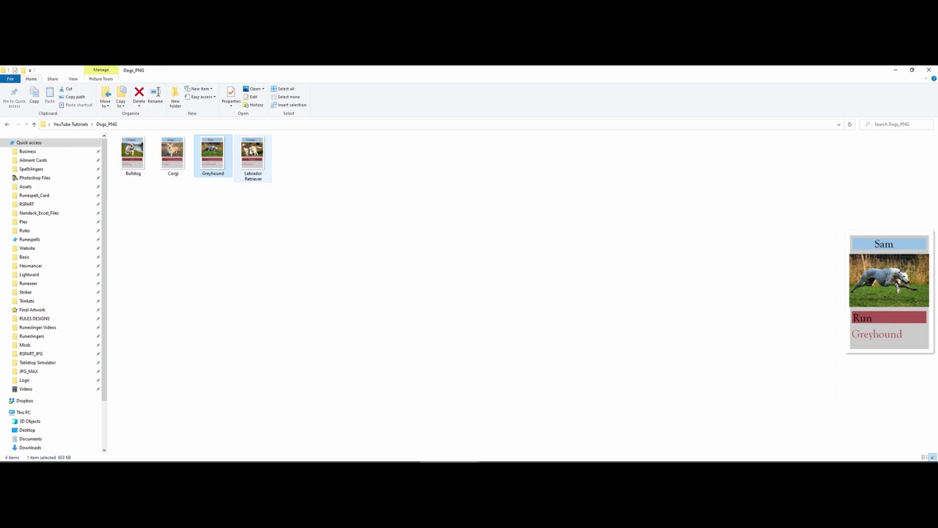
pyautogui.click(252, 154)
# Open the RSPART folder and look over its full set of finished card images.
pyautogui.click(37, 205)
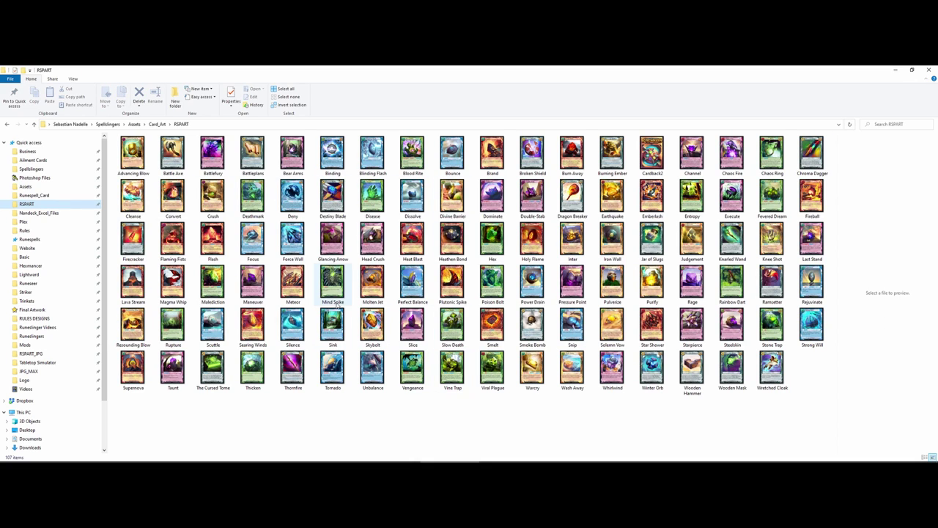
pyautogui.moveTo(130, 432); pyautogui.dragTo(834, 129)
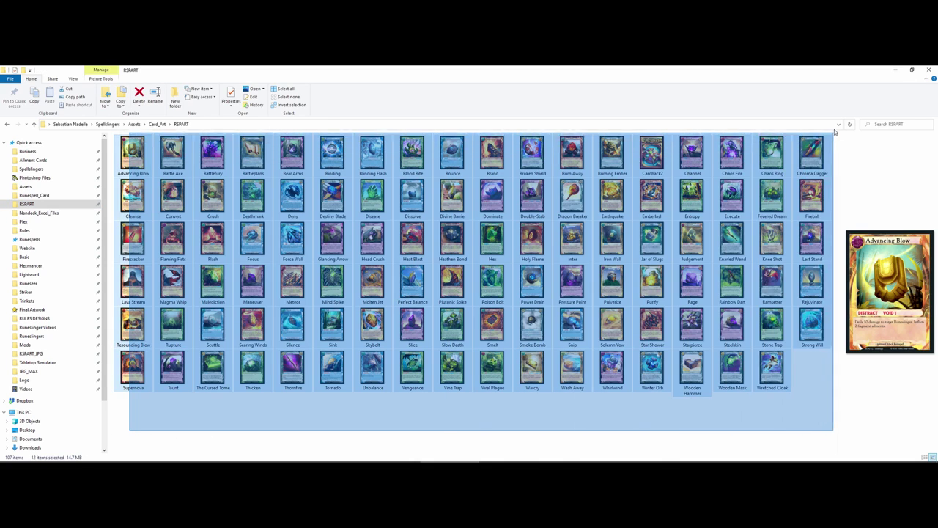
pyautogui.click(473, 412)
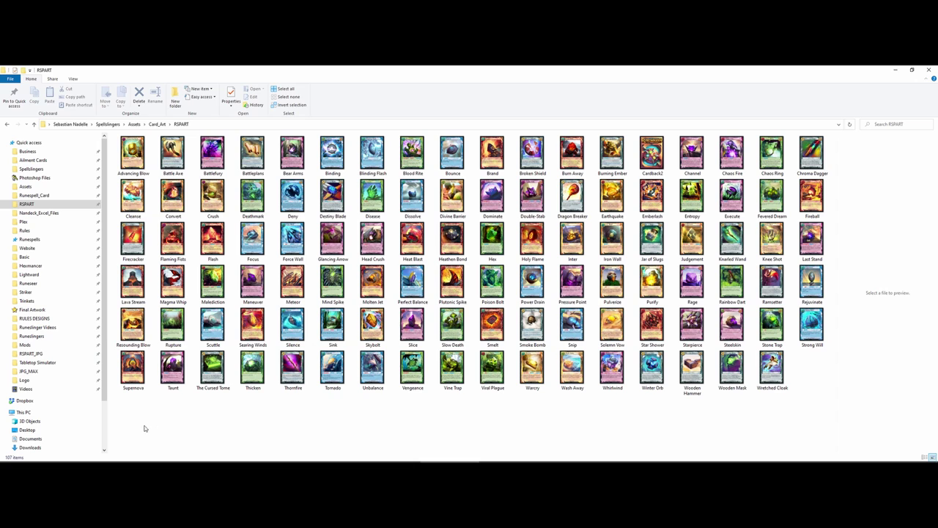
pyautogui.moveTo(144, 428); pyautogui.dragTo(838, 125)
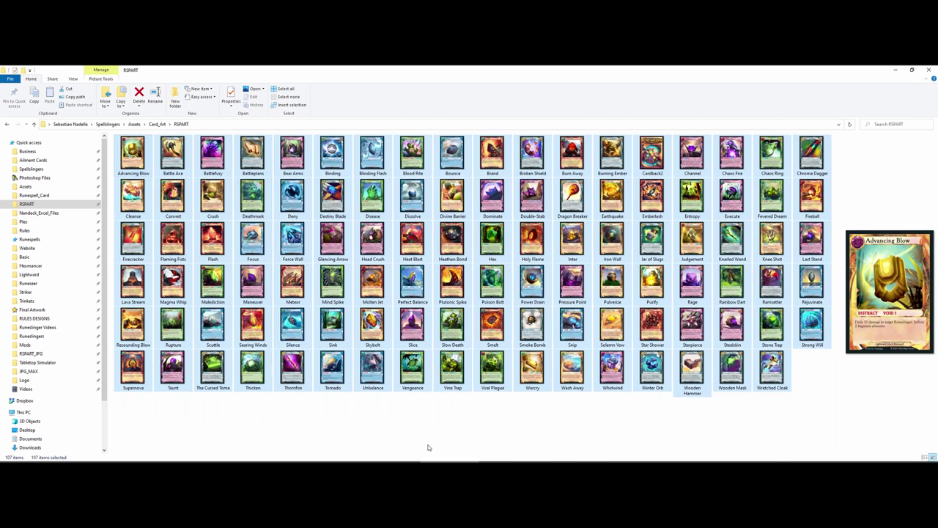
pyautogui.click(174, 445)
pyautogui.moveTo(142, 435)
pyautogui.mouseDown()
pyautogui.moveTo(140, 135)
pyautogui.moveTo(143, 301)
pyautogui.moveTo(227, 400)
pyautogui.moveTo(142, 439)
pyautogui.mouseUp()
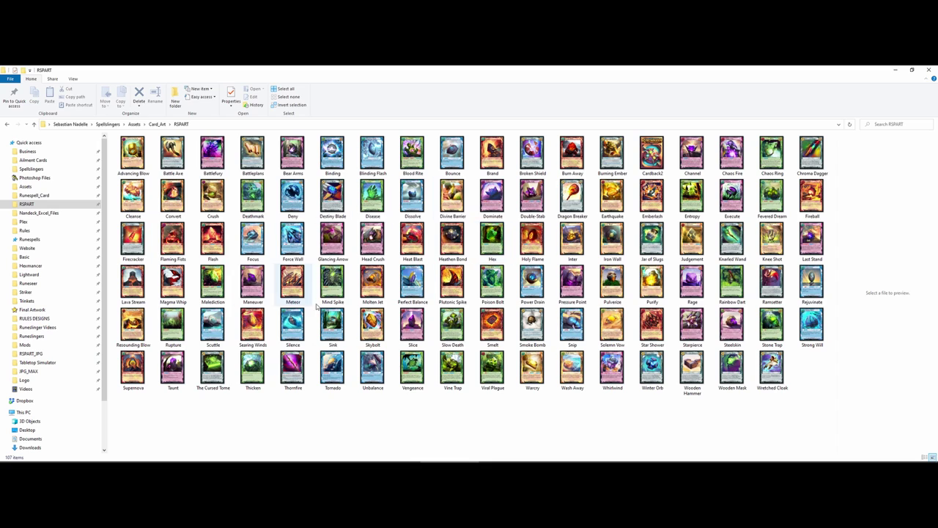
# View the Glancing Arrow and Dissolve card images at larger size, closing each one after checking it.
pyautogui.doubleClick(334, 238)
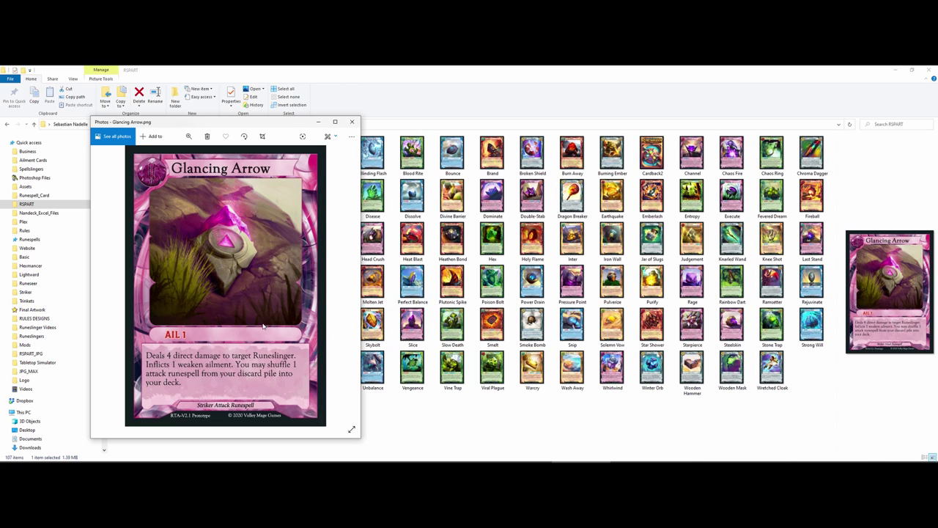
pyautogui.click(352, 122)
pyautogui.click(406, 189)
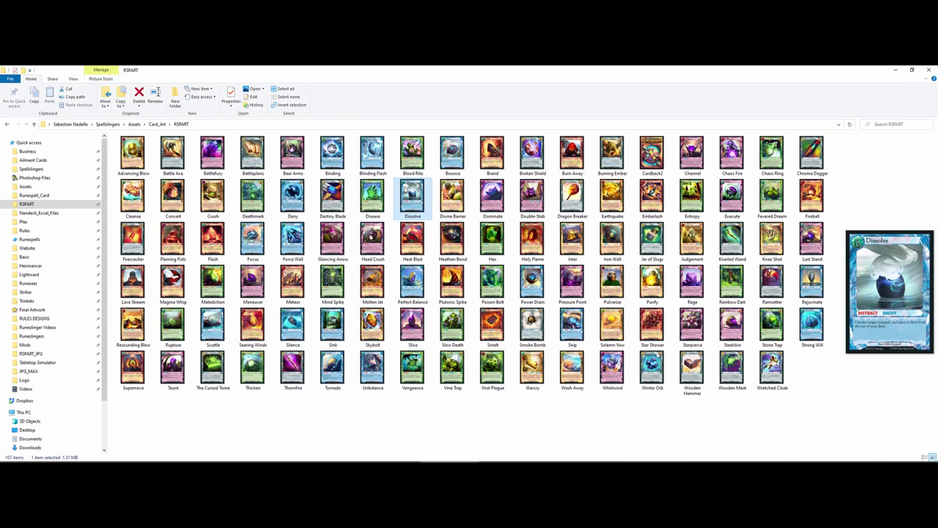
pyautogui.doubleClick(406, 189)
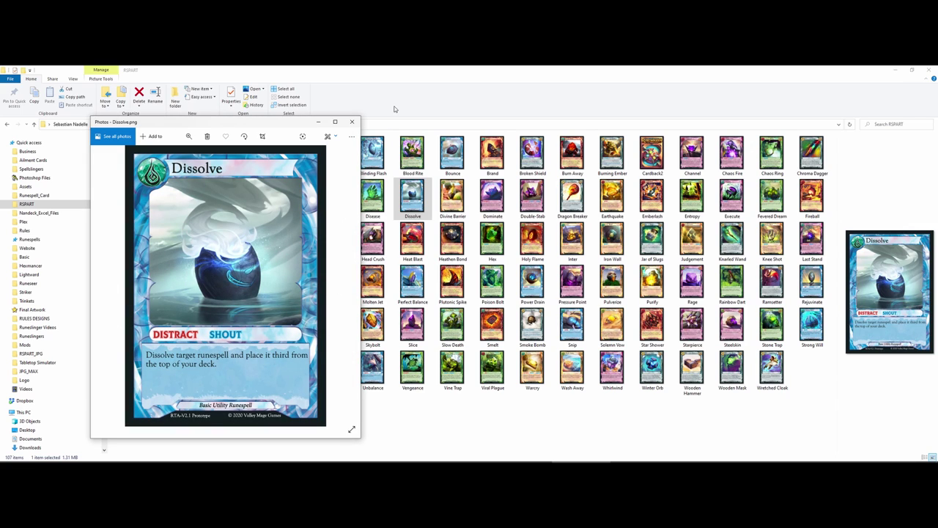
pyautogui.click(352, 121)
pyautogui.moveTo(126, 416); pyautogui.dragTo(836, 136)
pyautogui.click(819, 398)
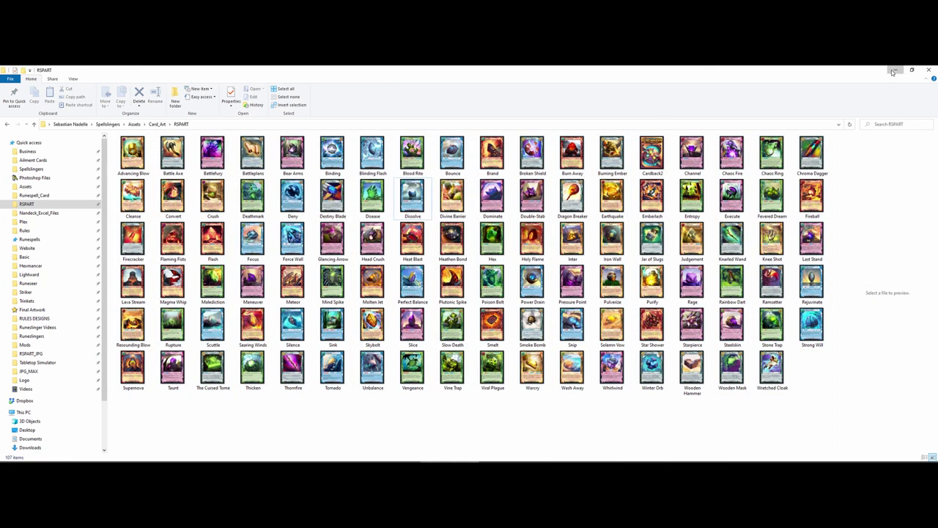
# Switch back to Photoshop and review where the Batch command is among the Automate commands, without running it.
pyautogui.click(893, 71)
pyautogui.click(24, 72)
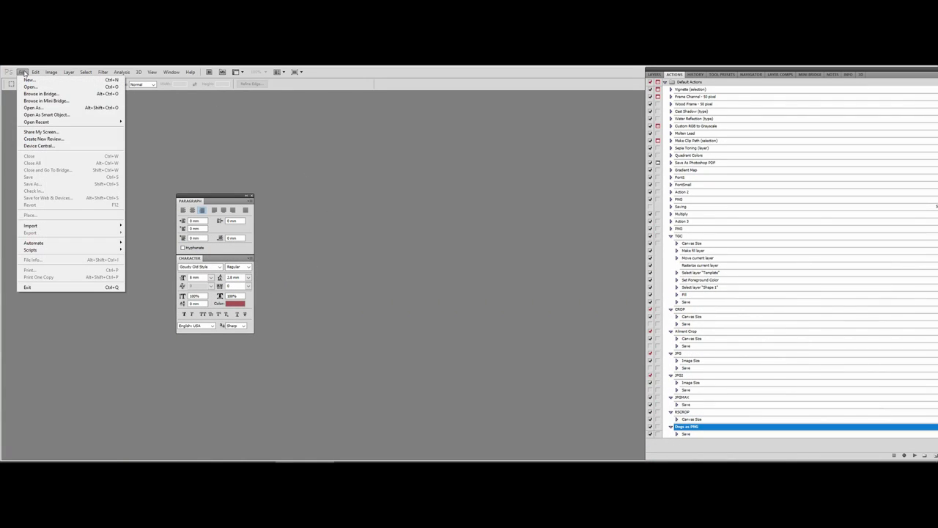
pyautogui.click(35, 72)
pyautogui.click(23, 72)
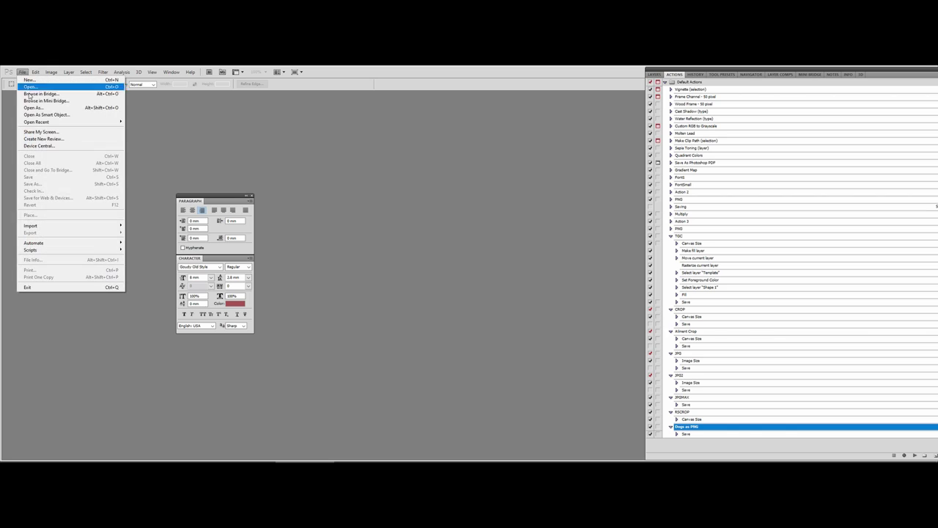
pyautogui.moveTo(66, 248)
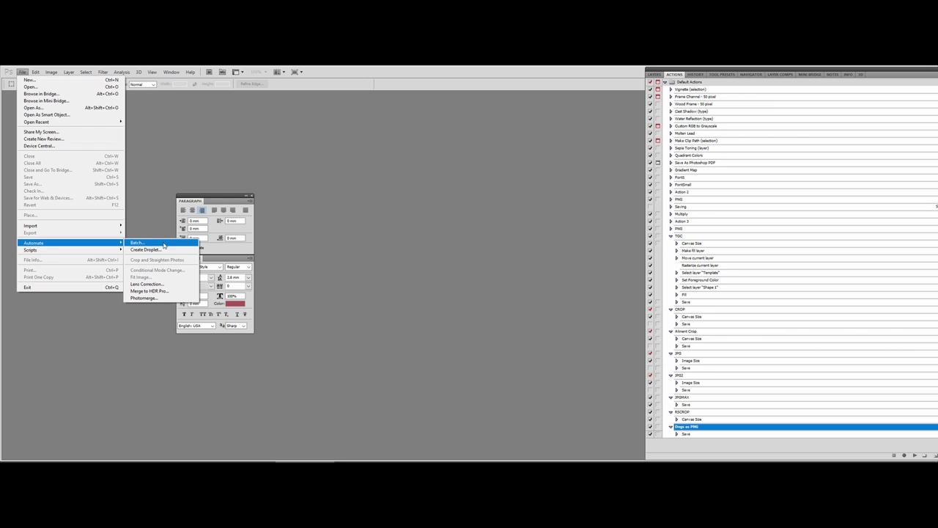
pyautogui.click(331, 264)
# Reposition the floating Actions panel so that it sits fully inside the empty workspace.
pyautogui.moveTo(668, 69); pyautogui.dragTo(796, 100)
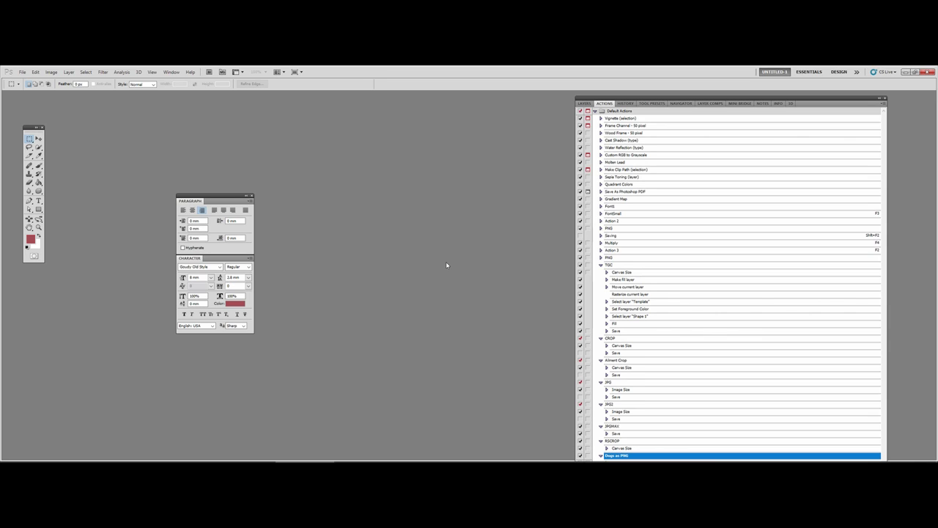
pyautogui.moveTo(654, 98); pyautogui.dragTo(691, 92)
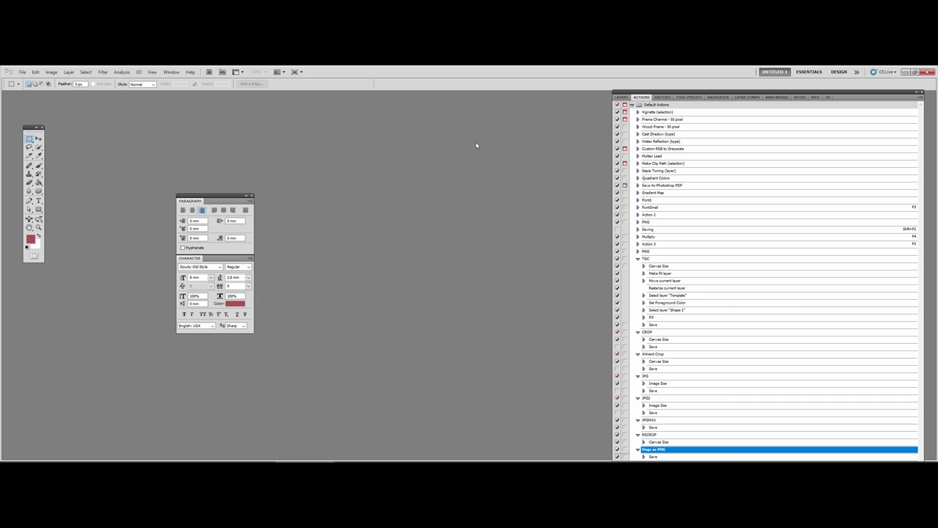